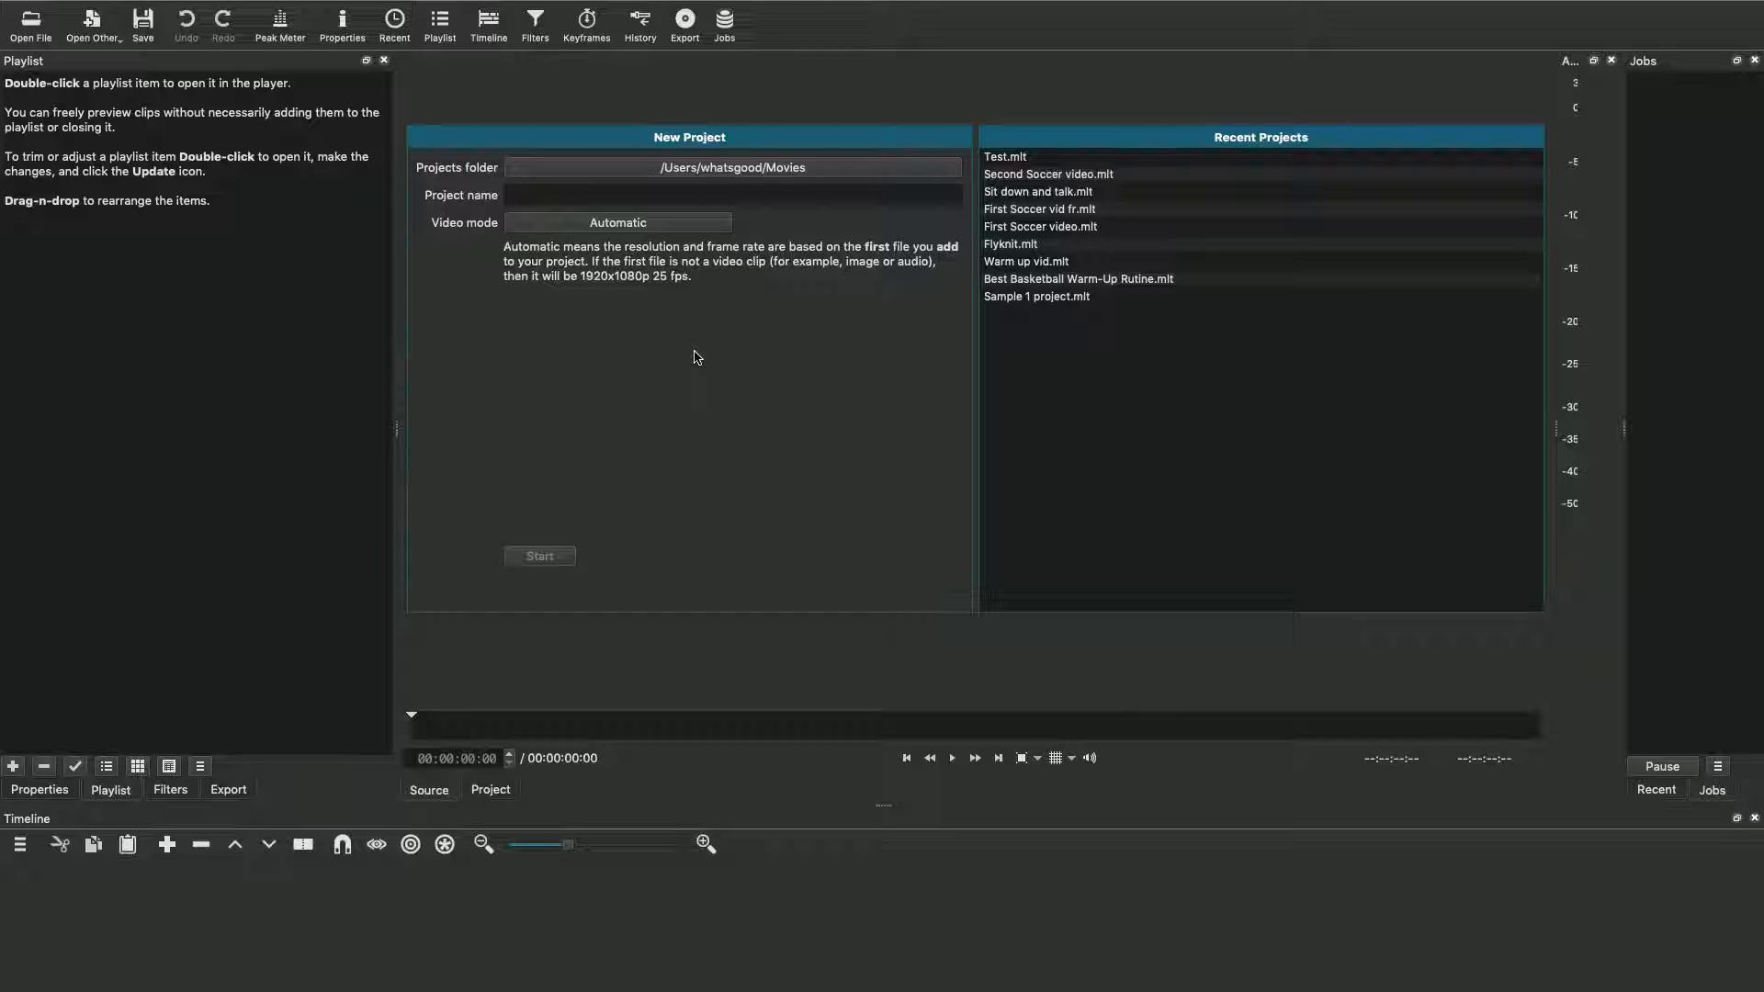
pyautogui.press('super+space')
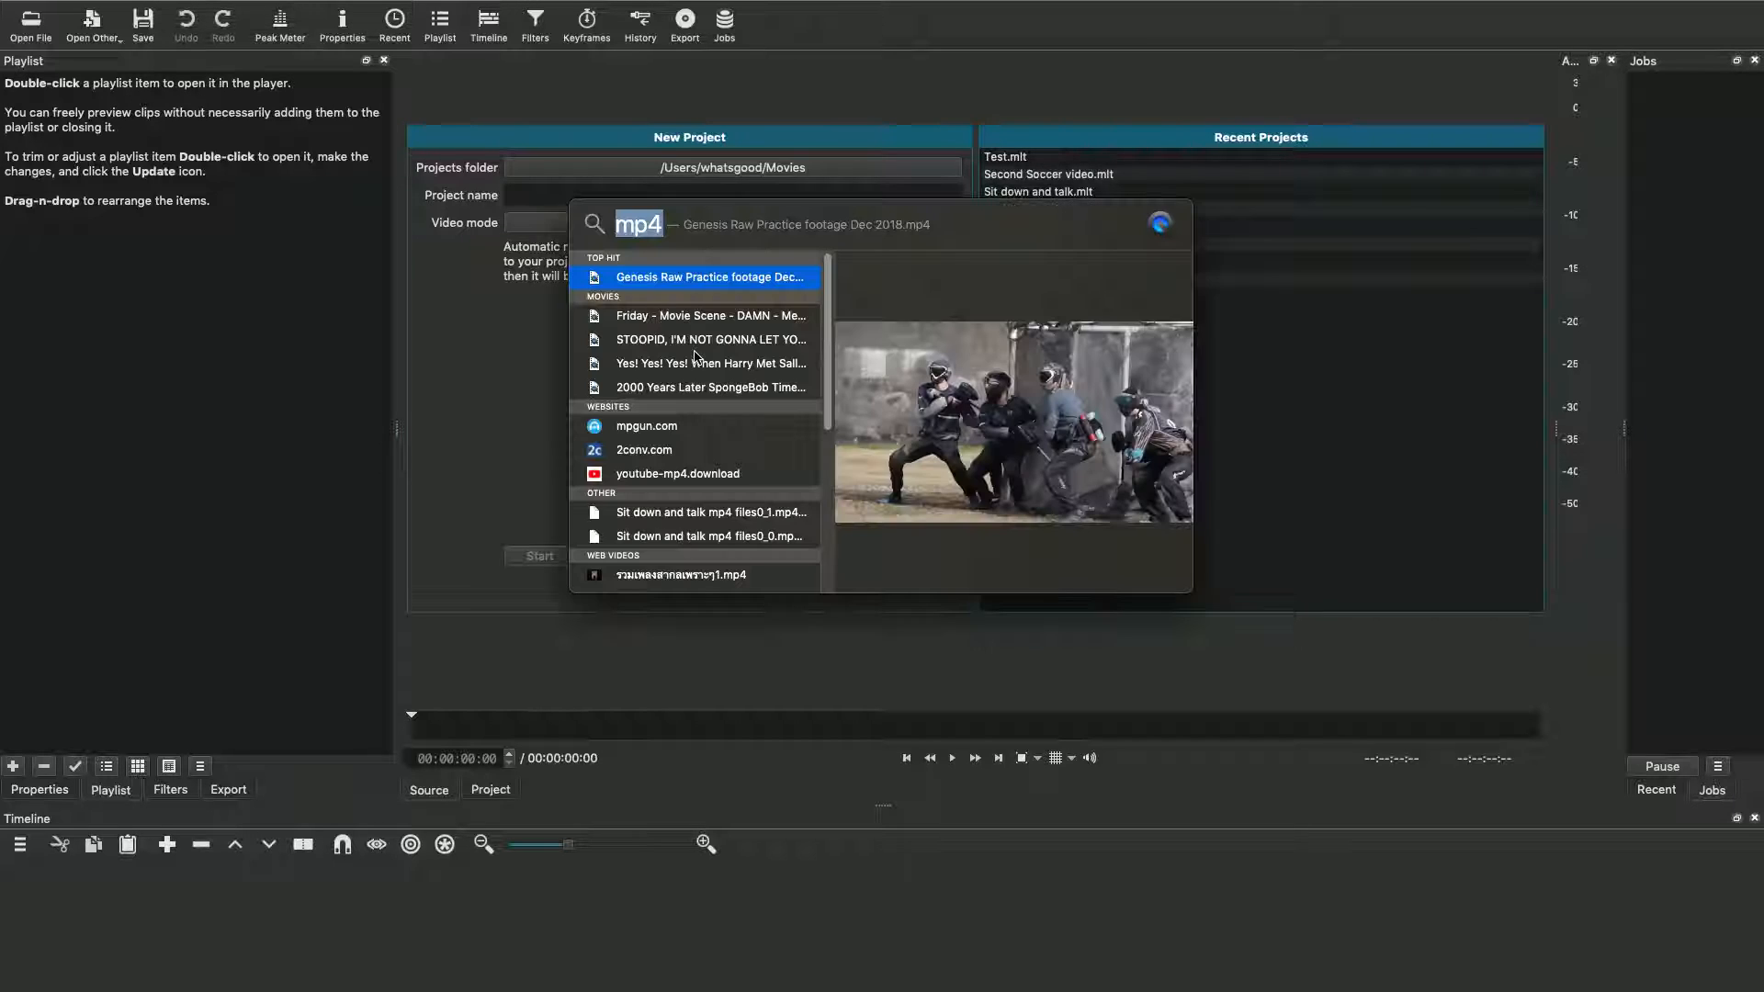
pyautogui.press('BackSpace')
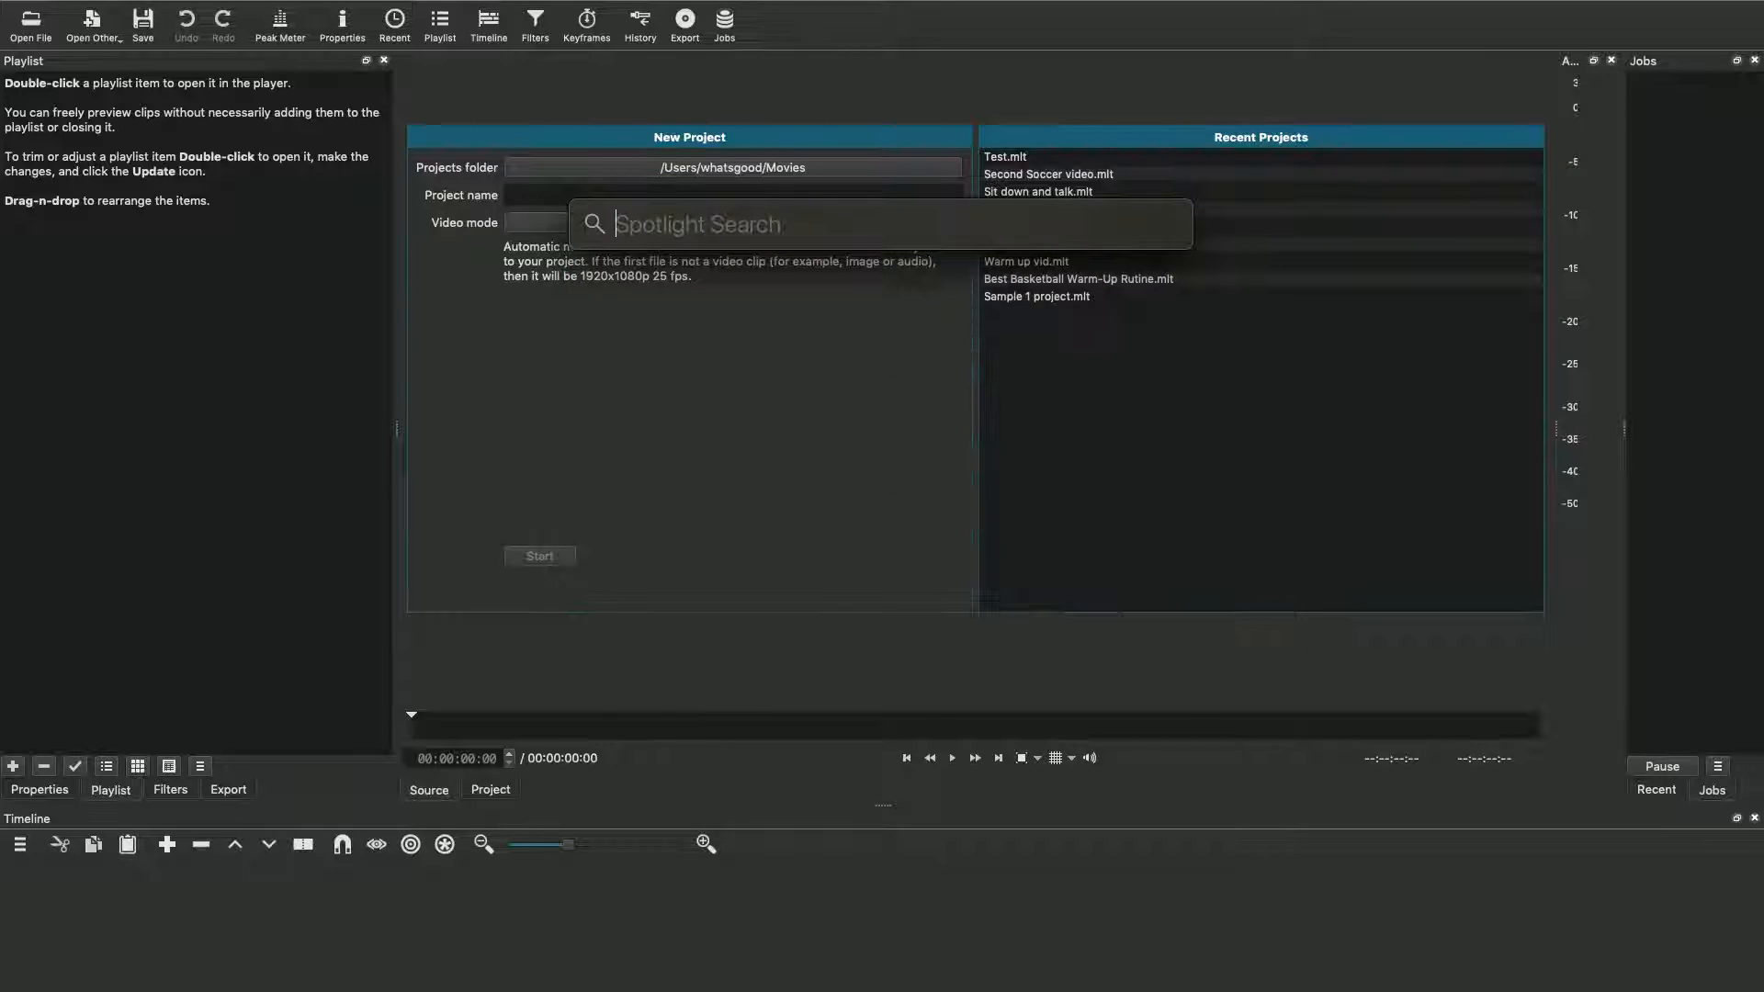
pyautogui.write('mp4')
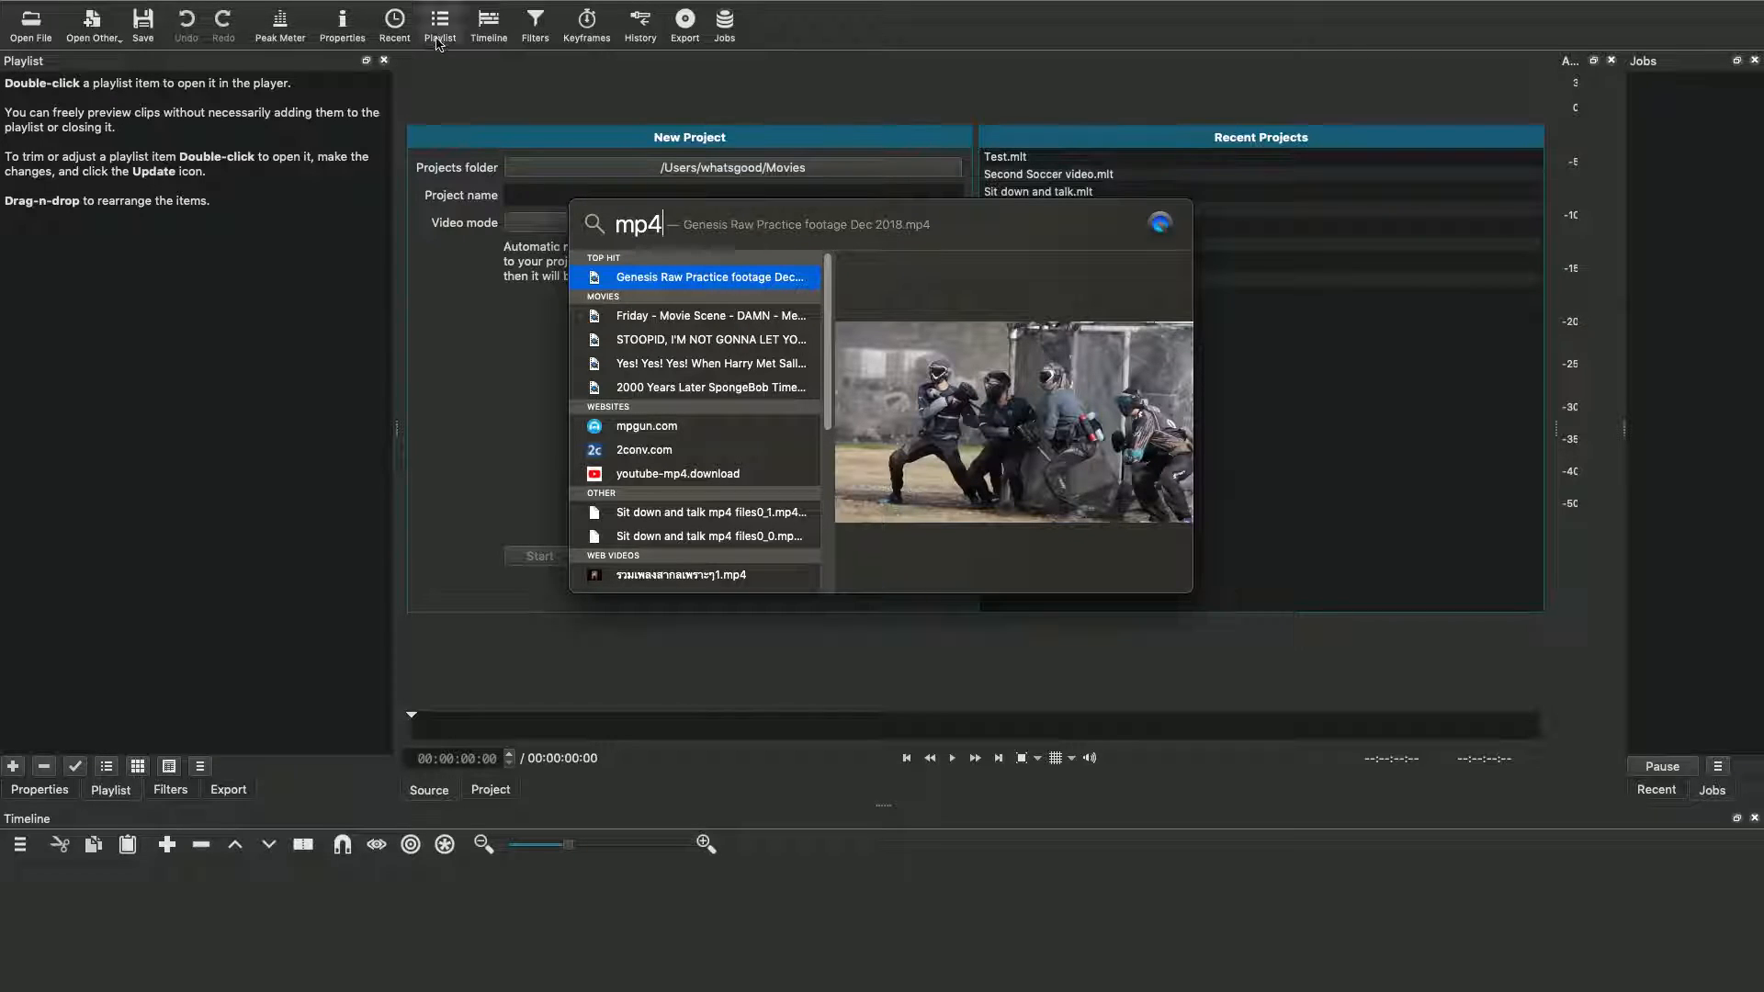
pyautogui.click(451, 326)
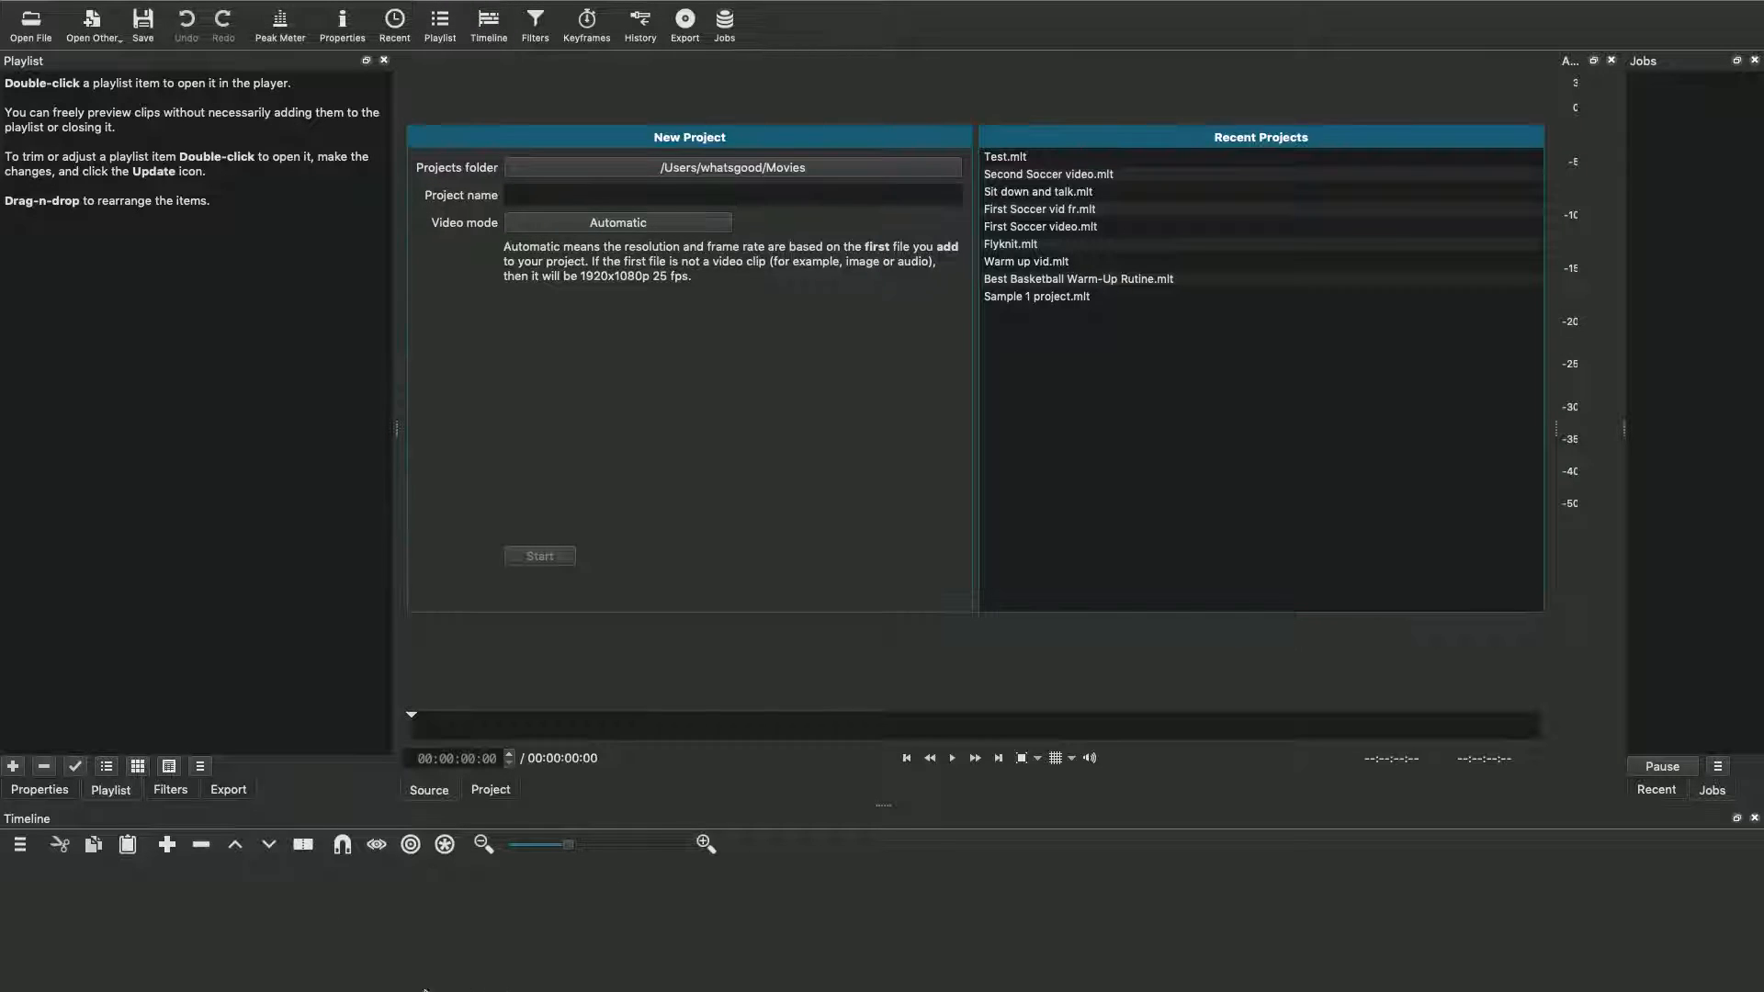
# Step: Add Genesis Raw Practice footage Dec 2018.mp4 from the system file search to the playlist and pause its preview
pyautogui.press('super+space')
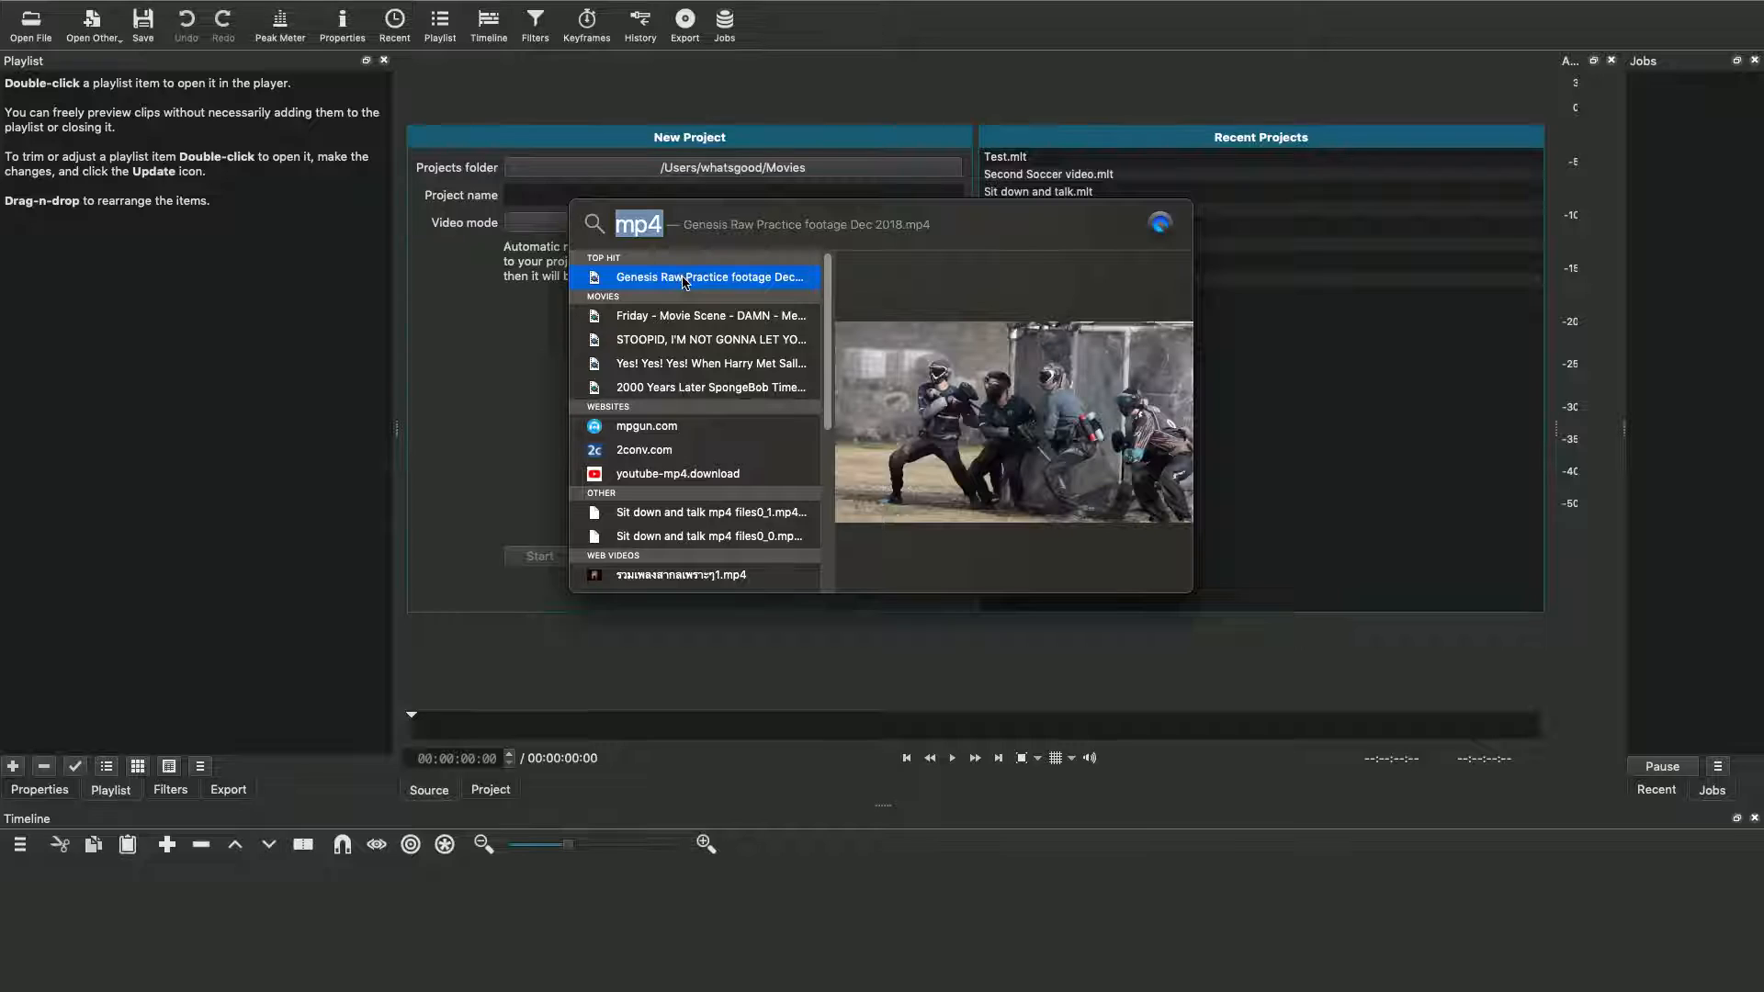
pyautogui.moveTo(685, 281); pyautogui.dragTo(224, 272)
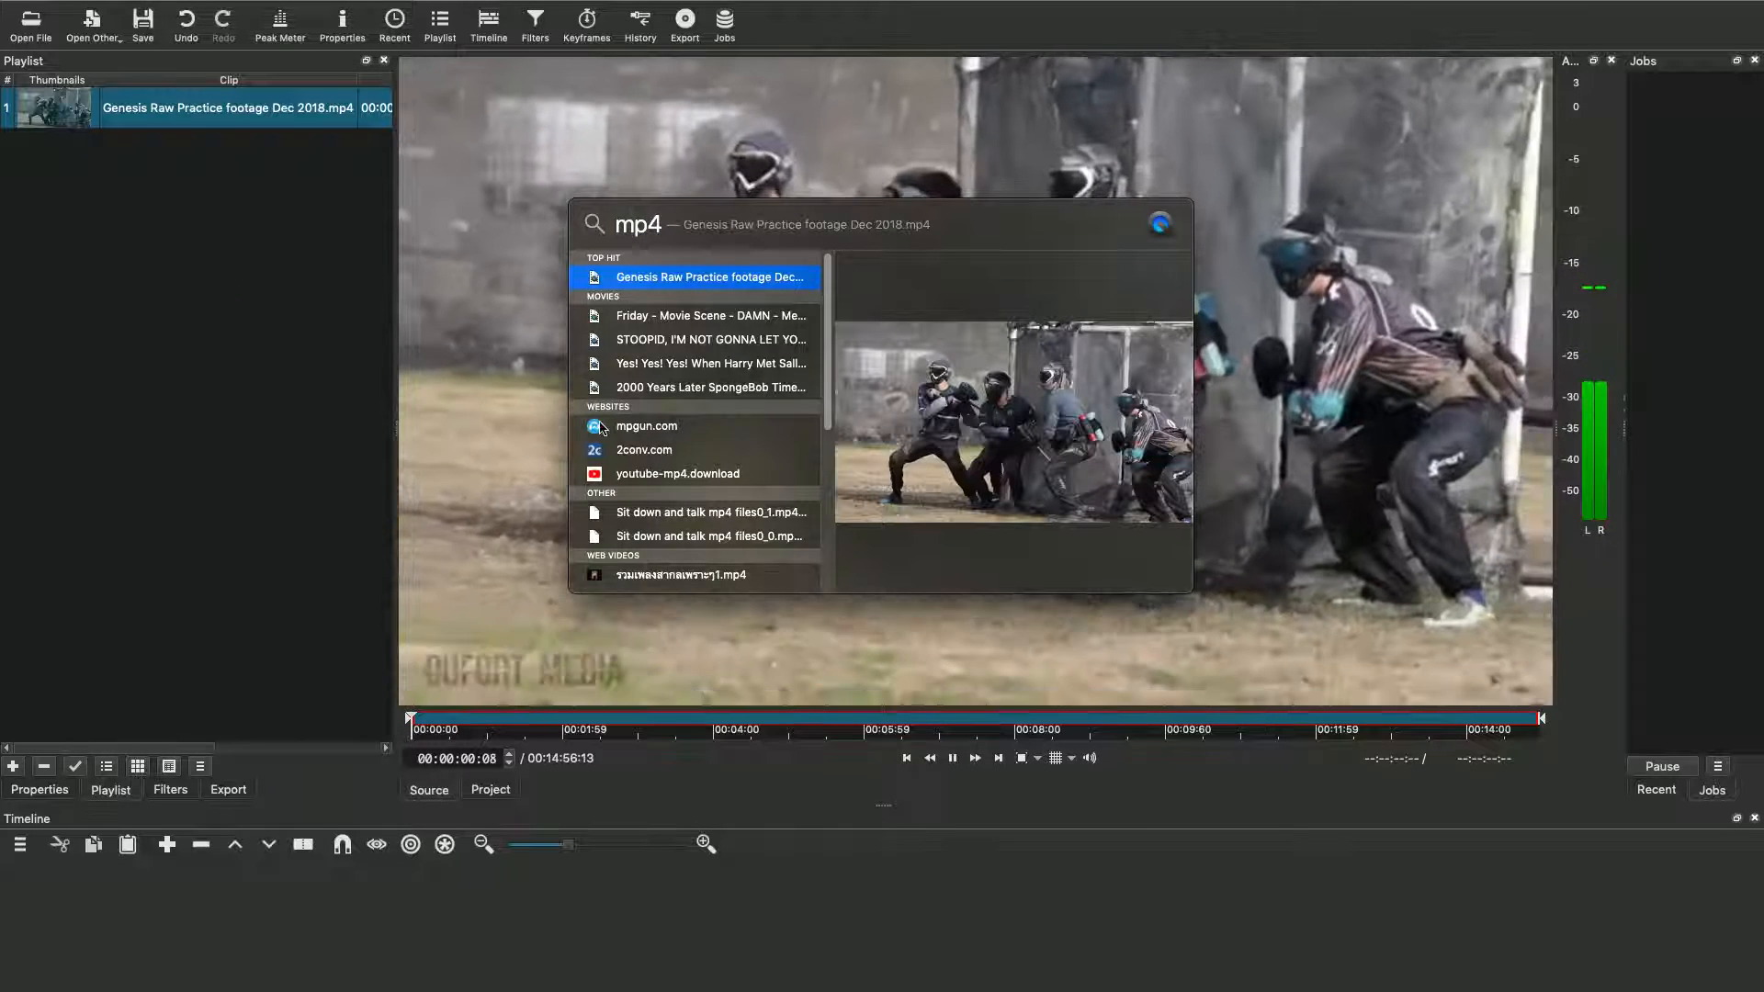
pyautogui.click(707, 789)
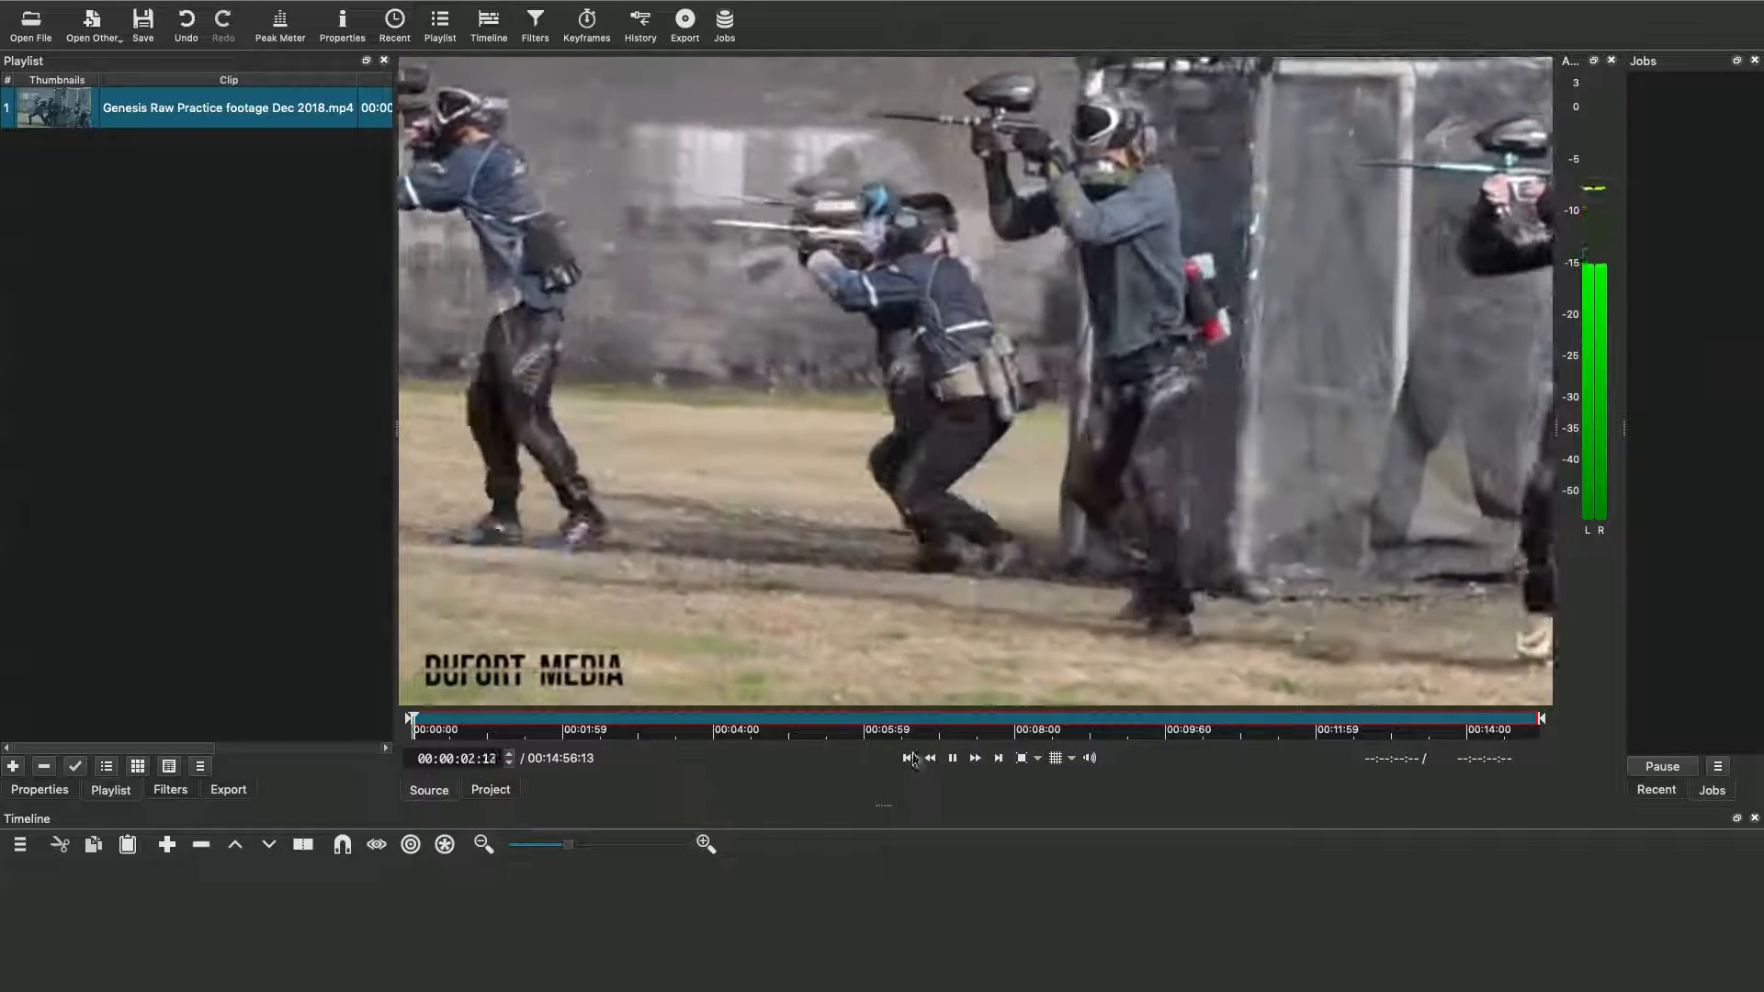
pyautogui.click(952, 758)
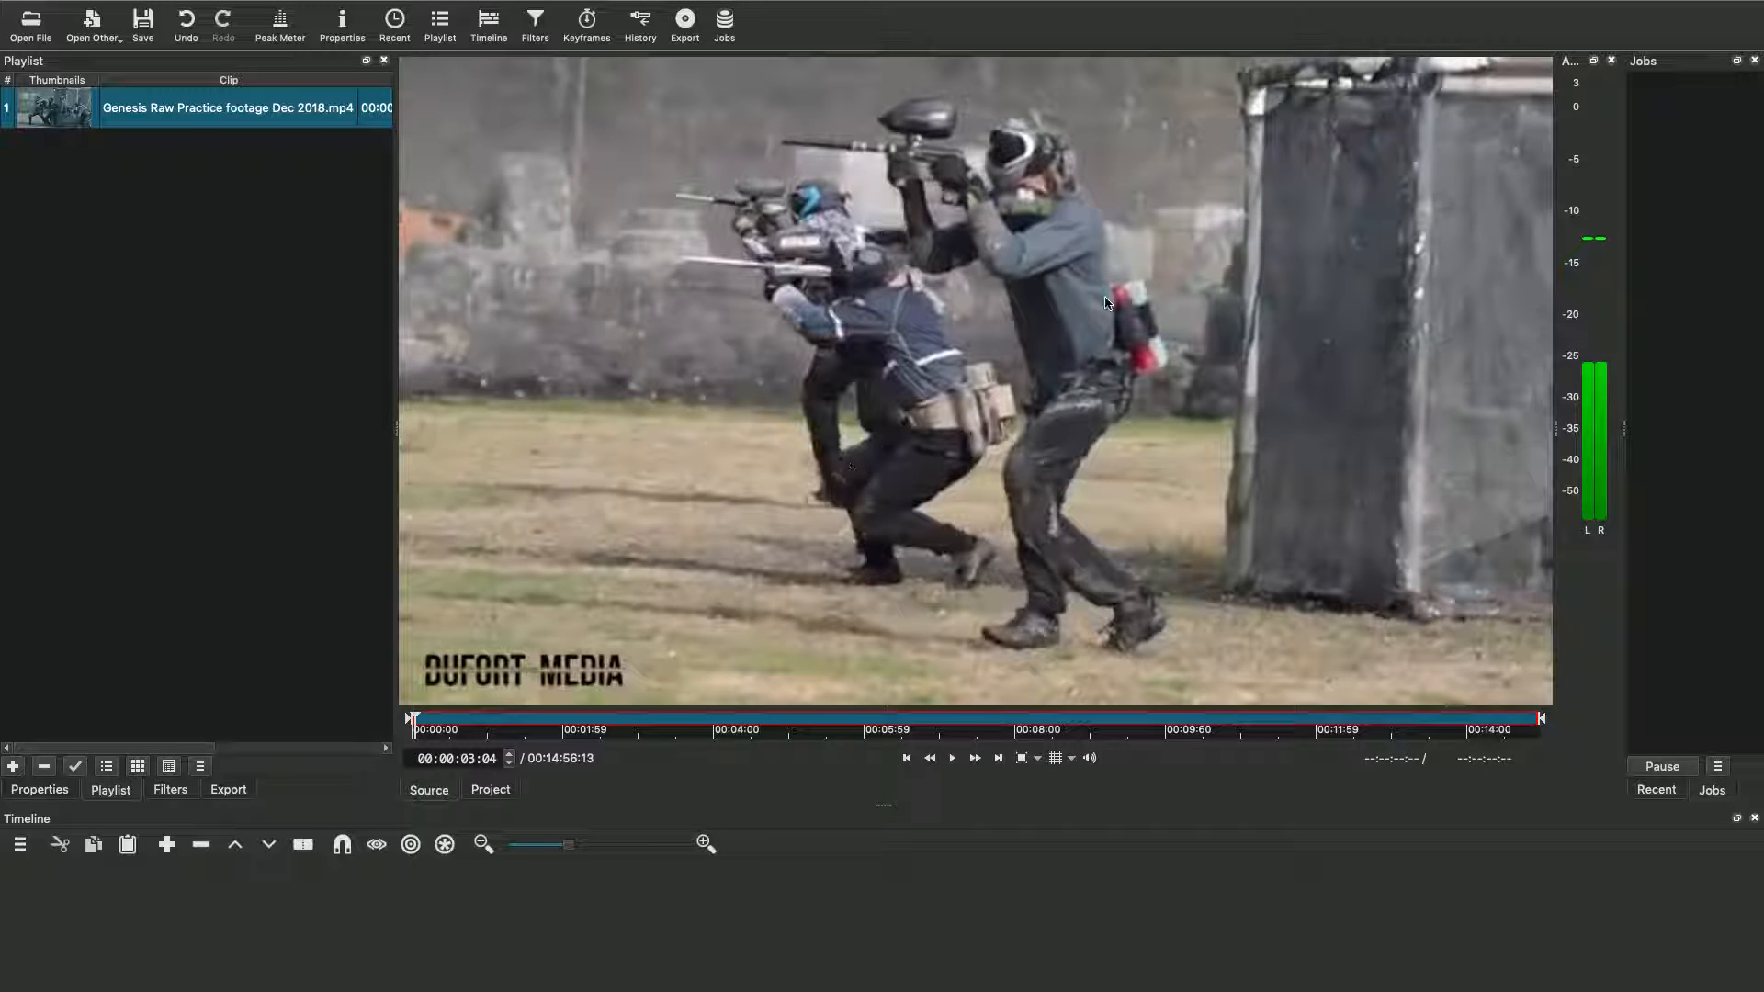
# Step: Place the playlist clip at the start of a new video track and preview its opening seconds from the beginning
pyautogui.moveTo(240, 129); pyautogui.dragTo(364, 946)
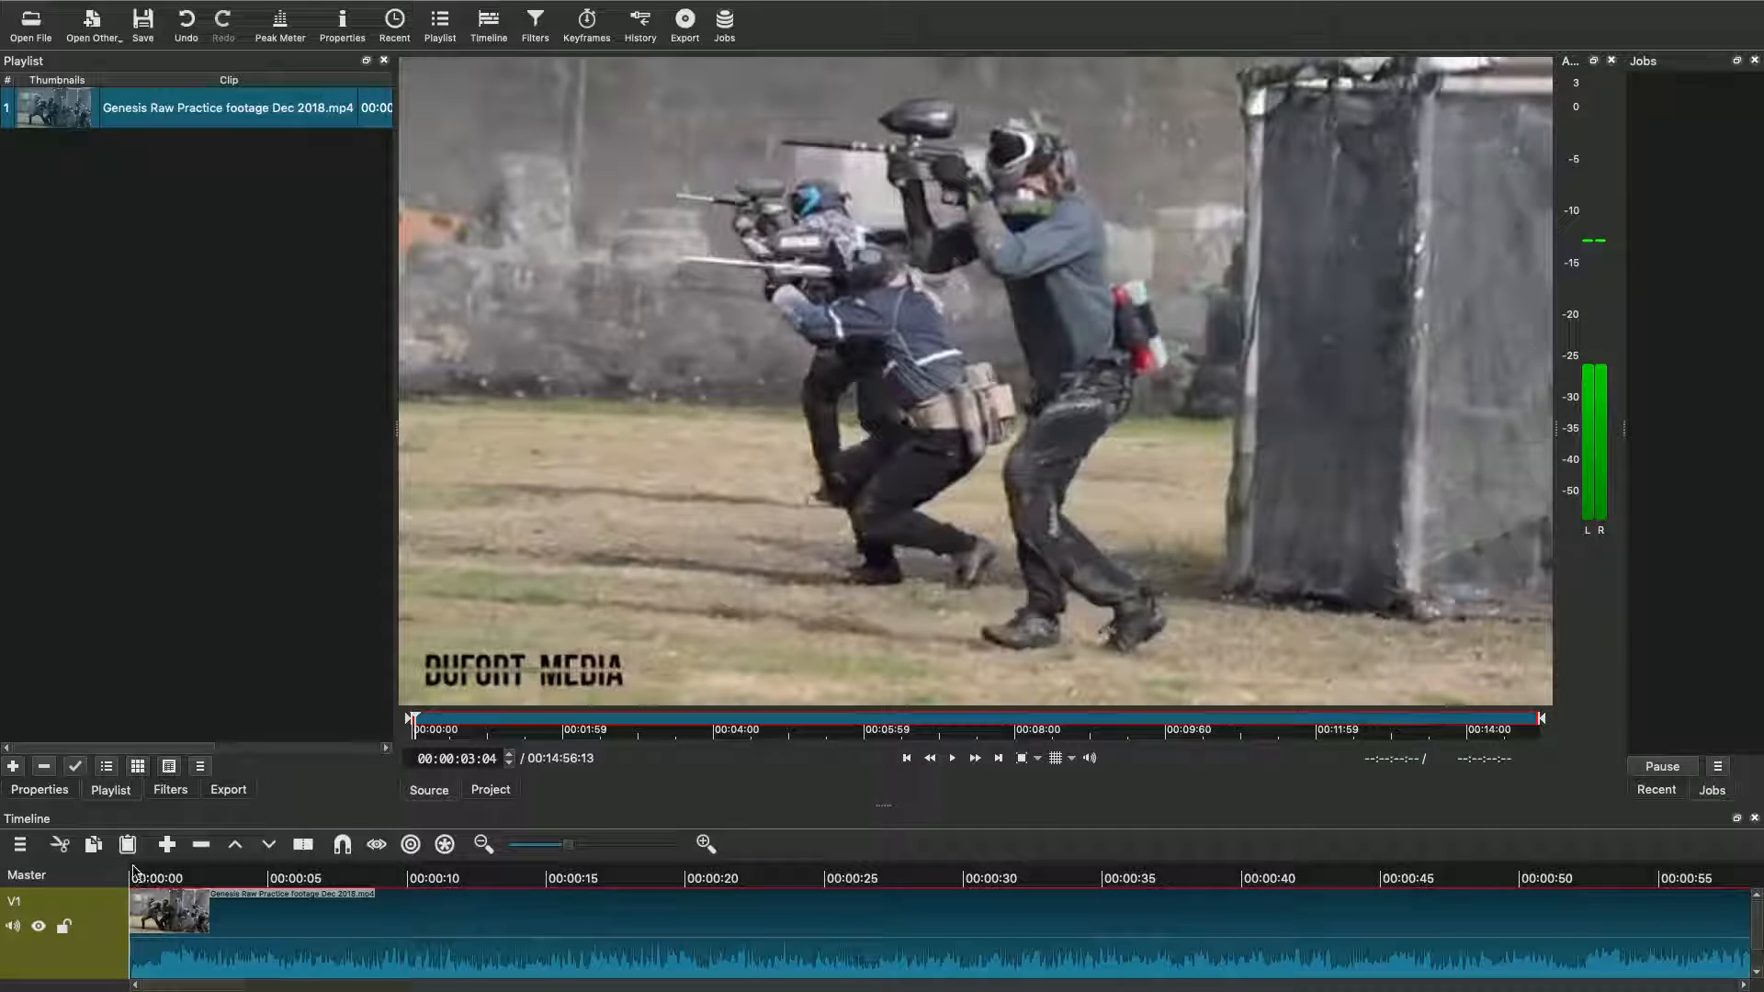
pyautogui.click(135, 892)
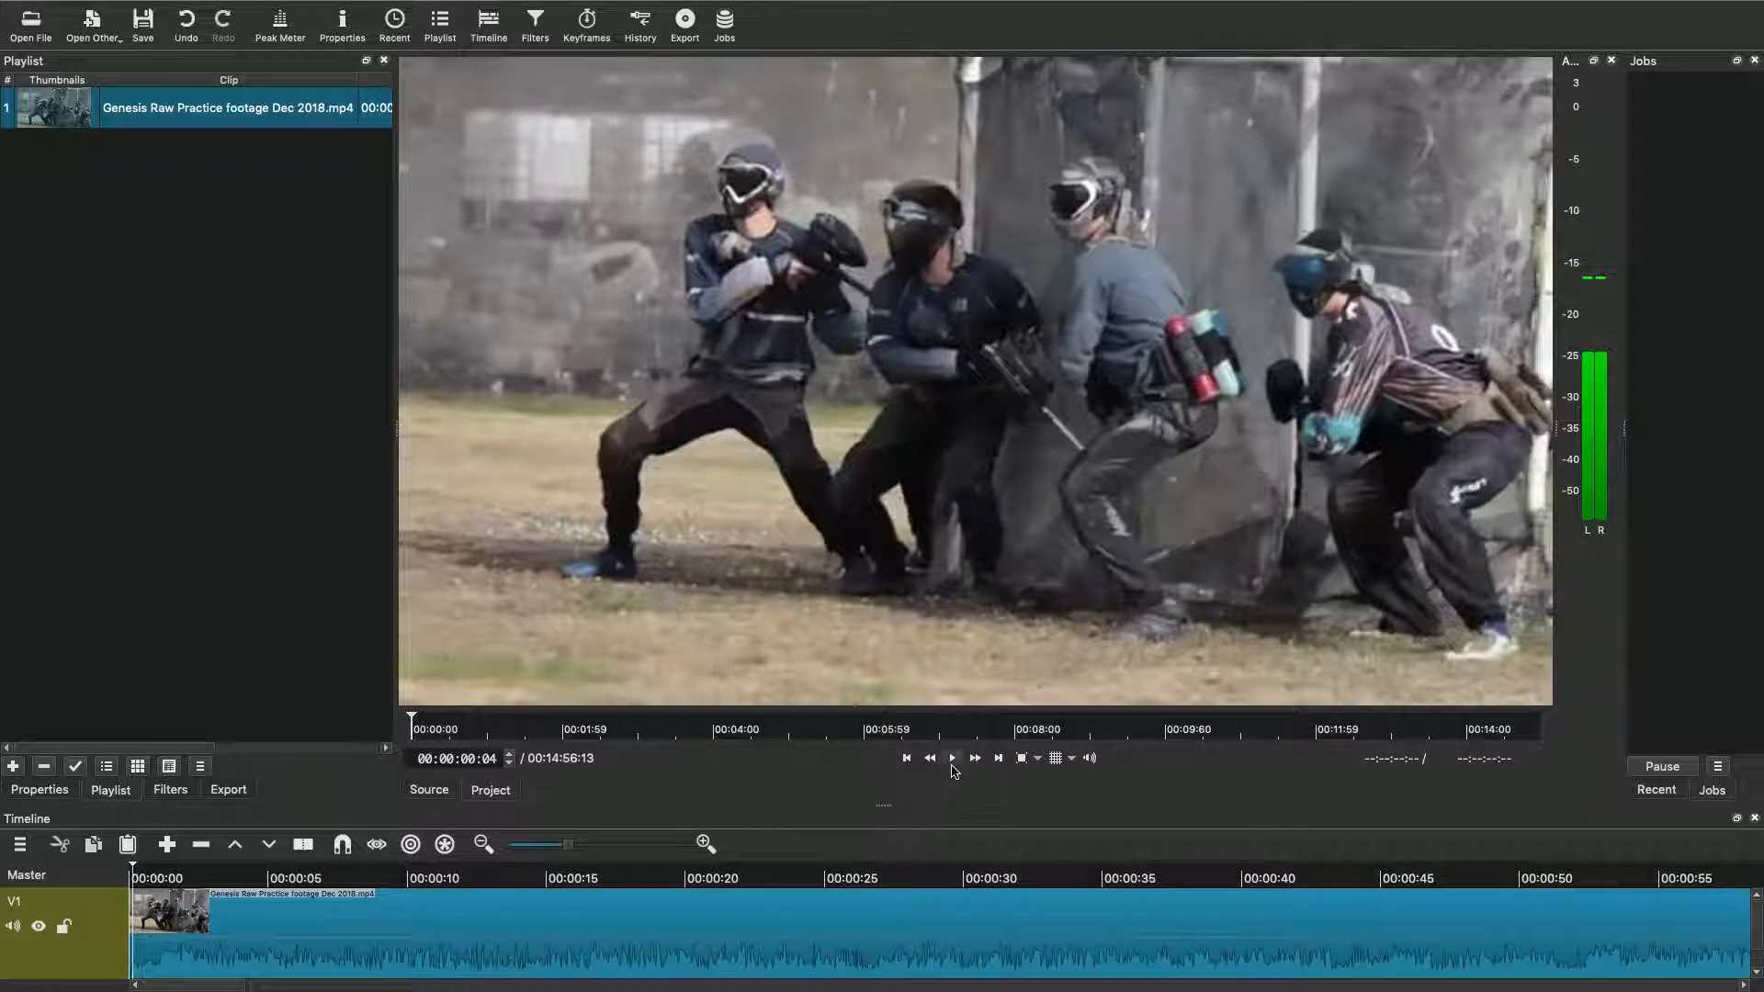
pyautogui.moveTo(133, 866); pyautogui.dragTo(75, 875)
pyautogui.click(953, 759)
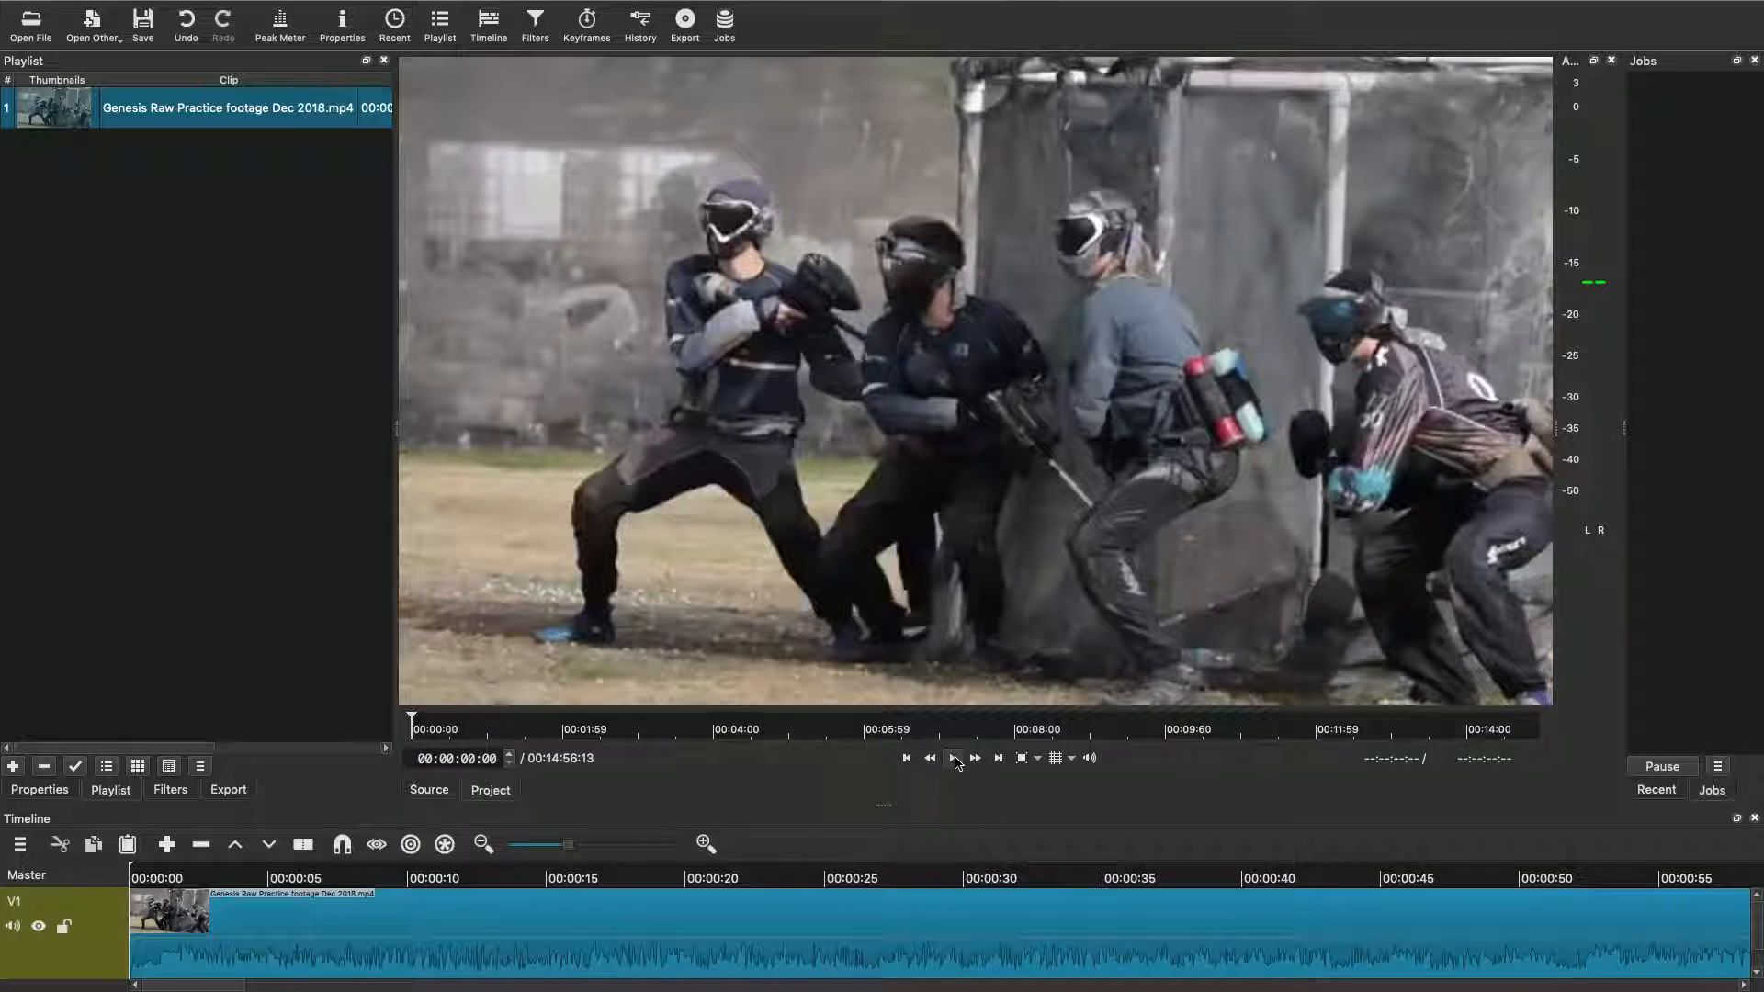
pyautogui.click(955, 759)
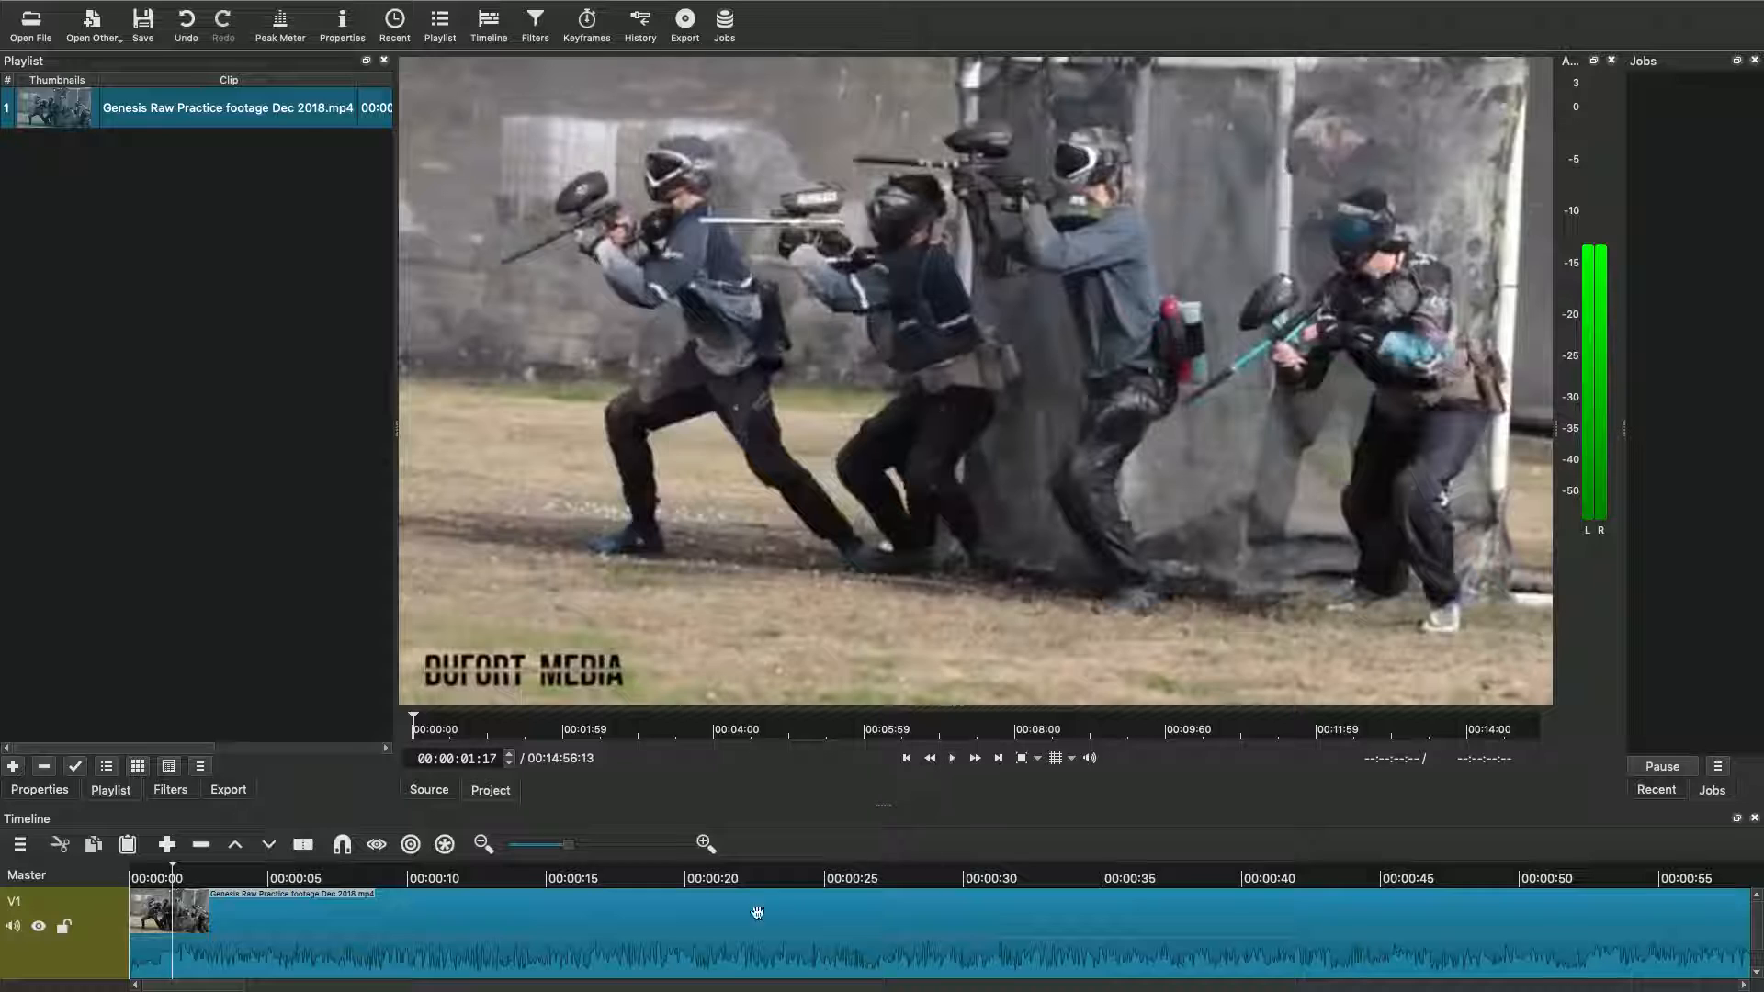
# Step: Detach the audio from the clip on track V1 and delete the separated audio clip
pyautogui.click(490, 910)
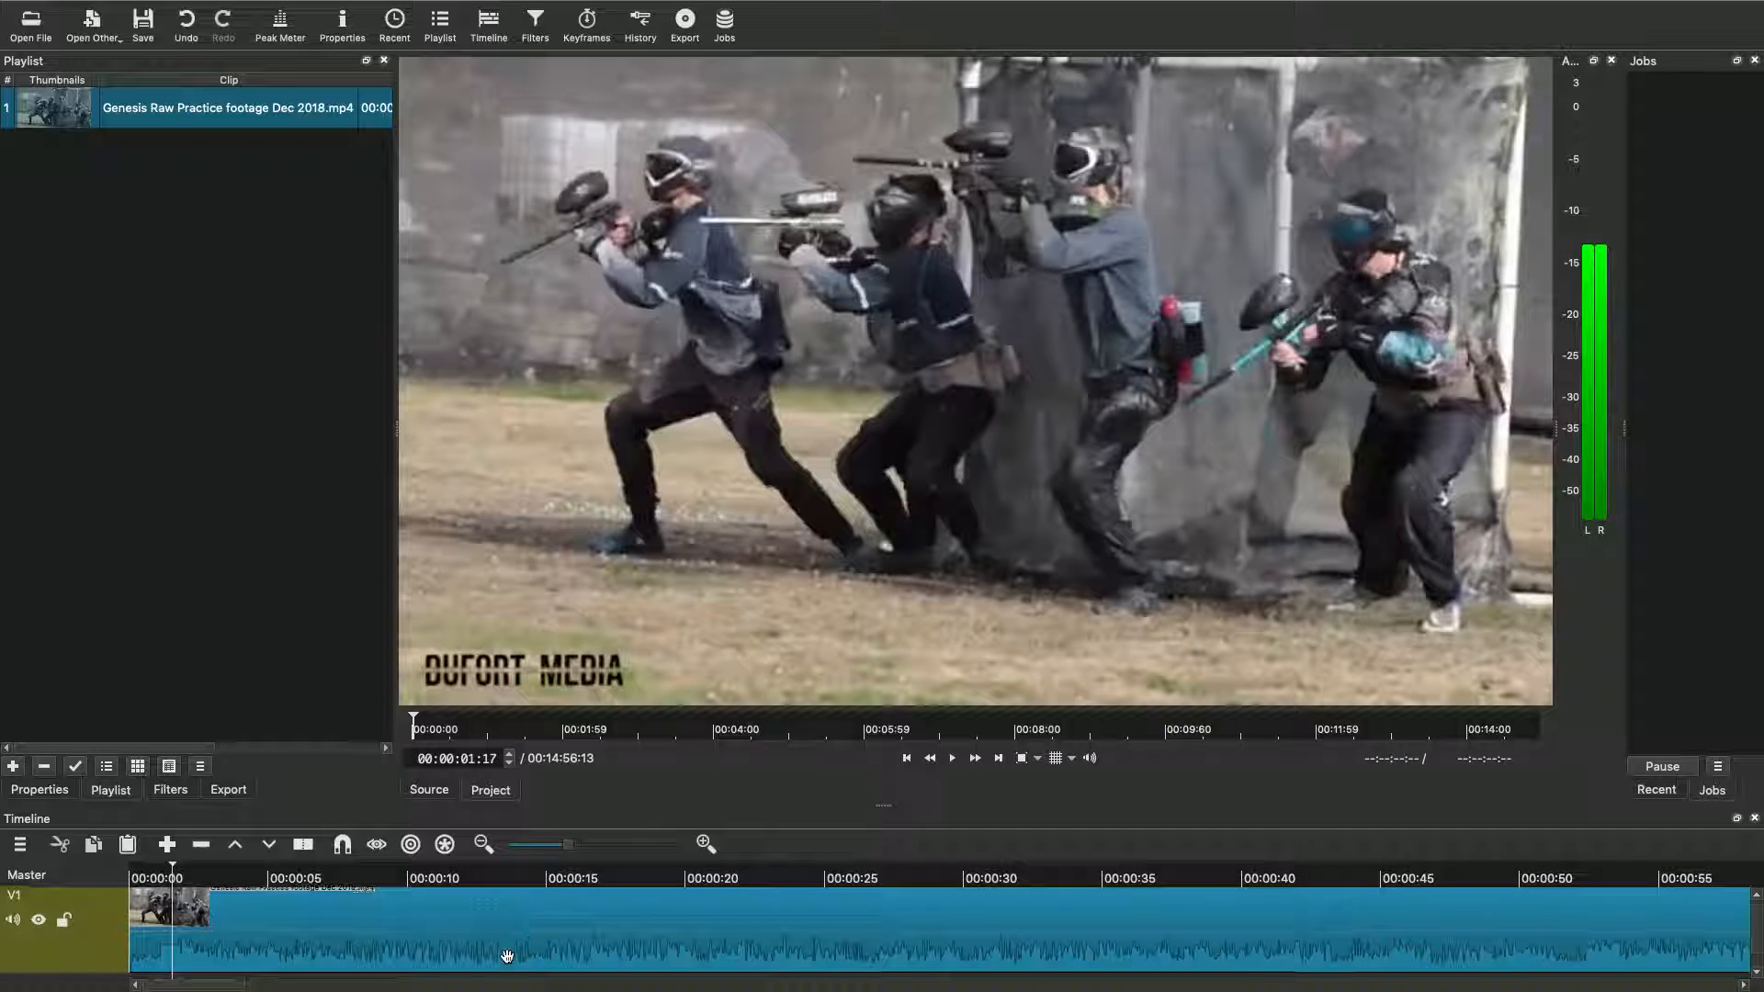
pyautogui.click(501, 928)
pyautogui.rightClick(490, 930)
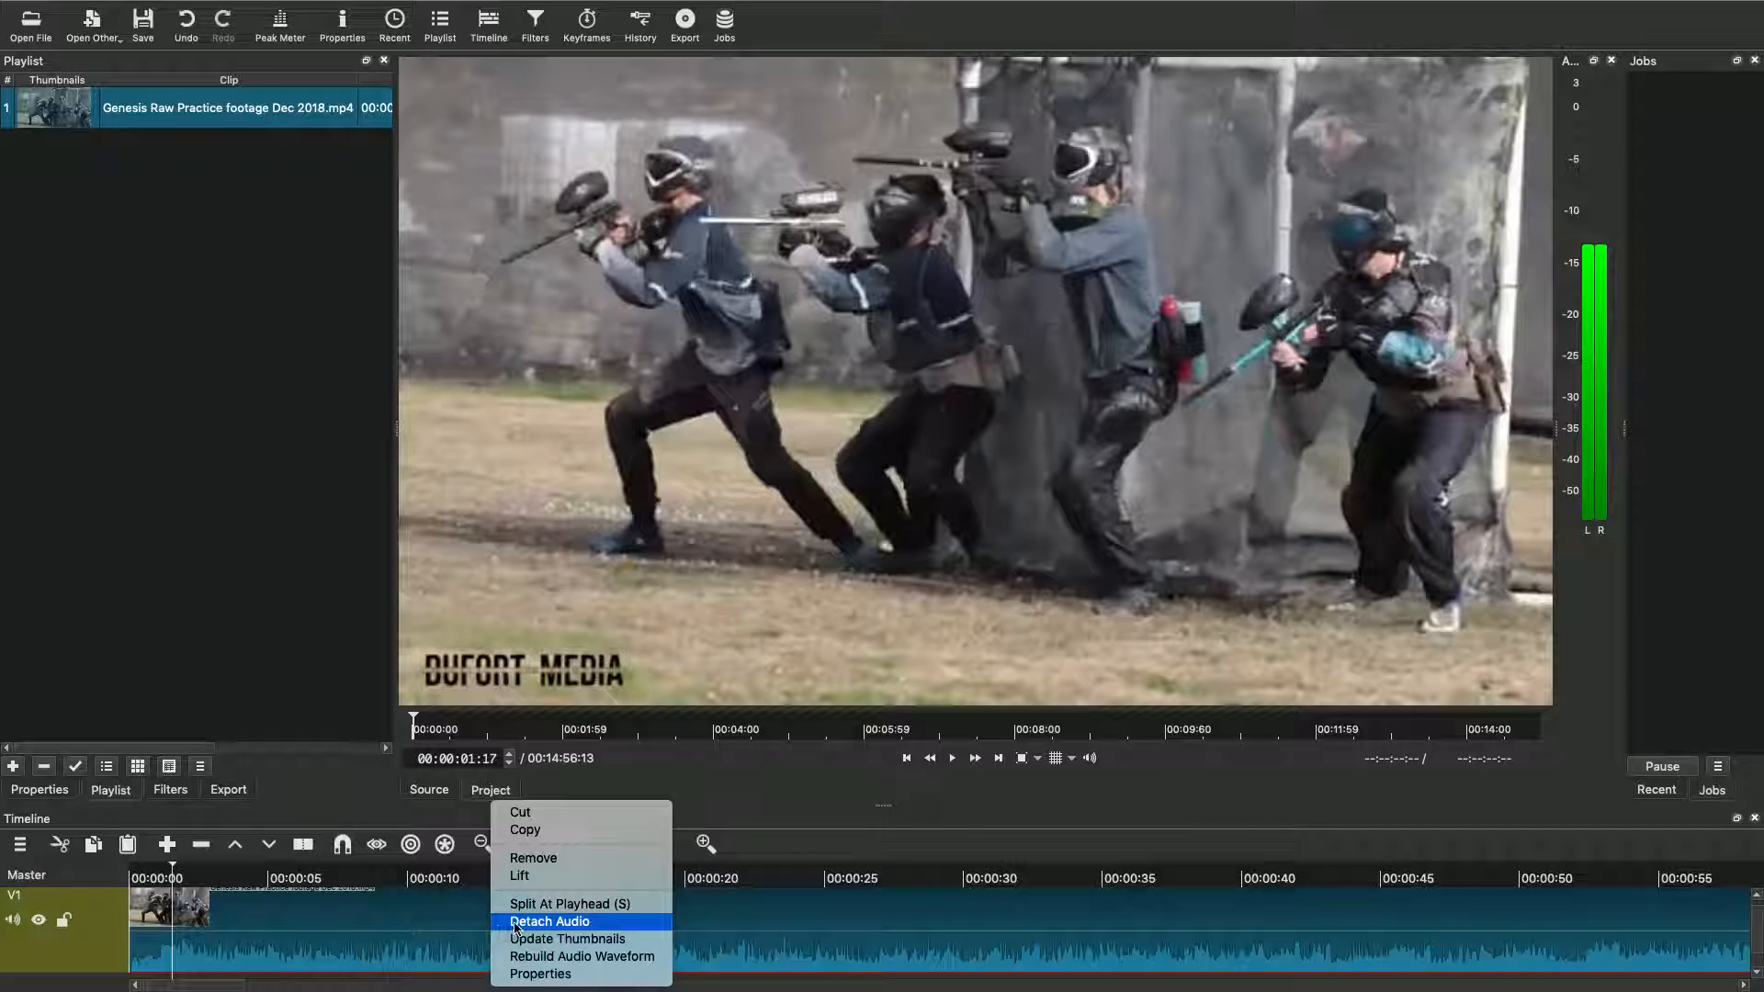
pyautogui.click(549, 921)
pyautogui.press('End')
pyautogui.scroll(-2, 540, 941)
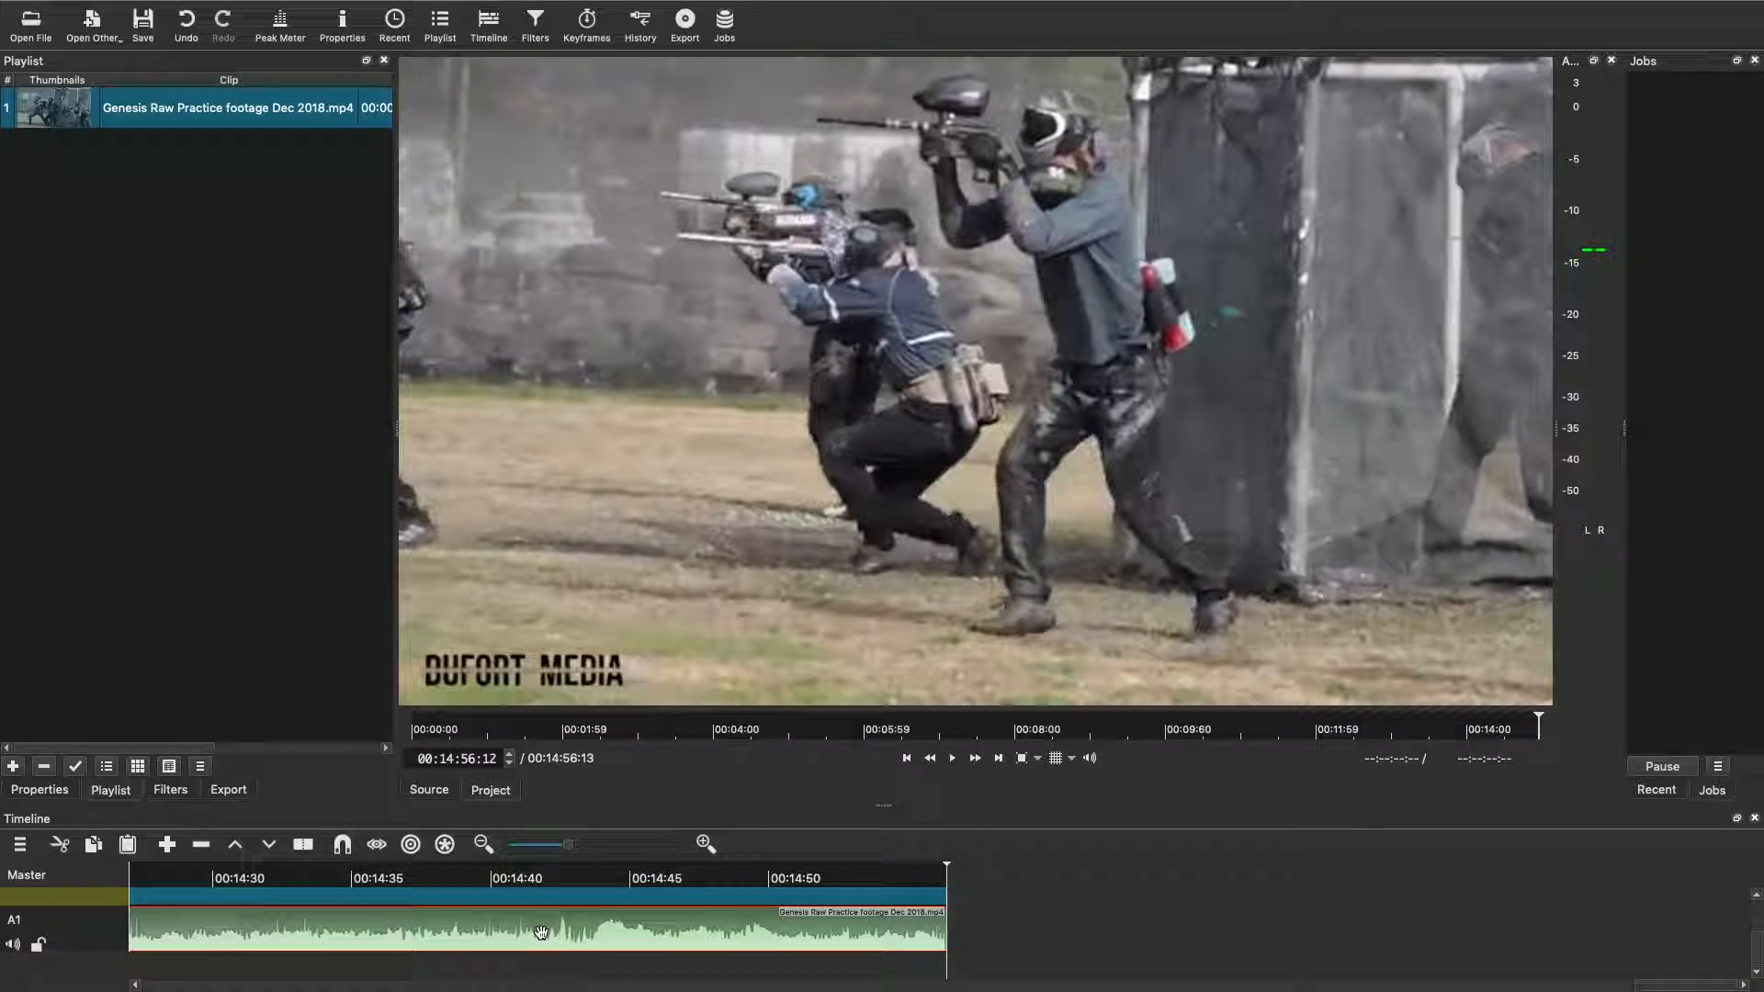
pyautogui.press('Delete')
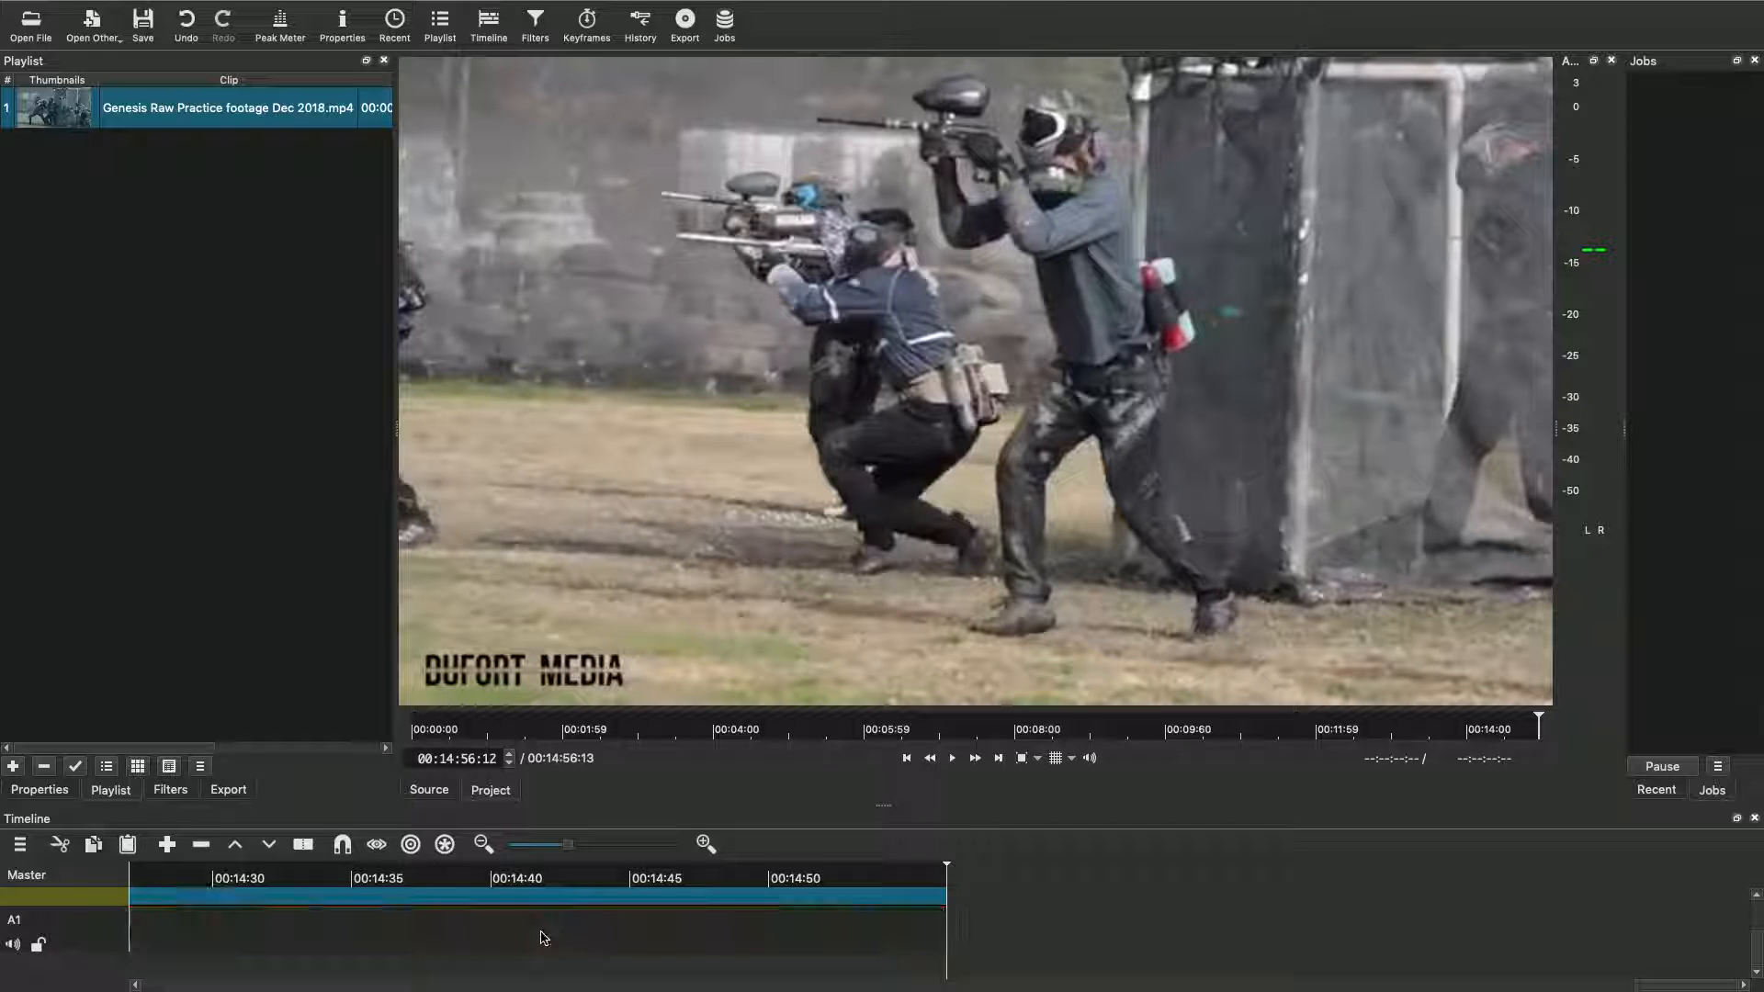
# Step: Save the project as Test1 in the Documents folder
pyautogui.moveTo(1642, 986); pyautogui.dragTo(22, 947)
pyautogui.scroll(2, 206, 905)
pyautogui.scroll(2, 207, 905)
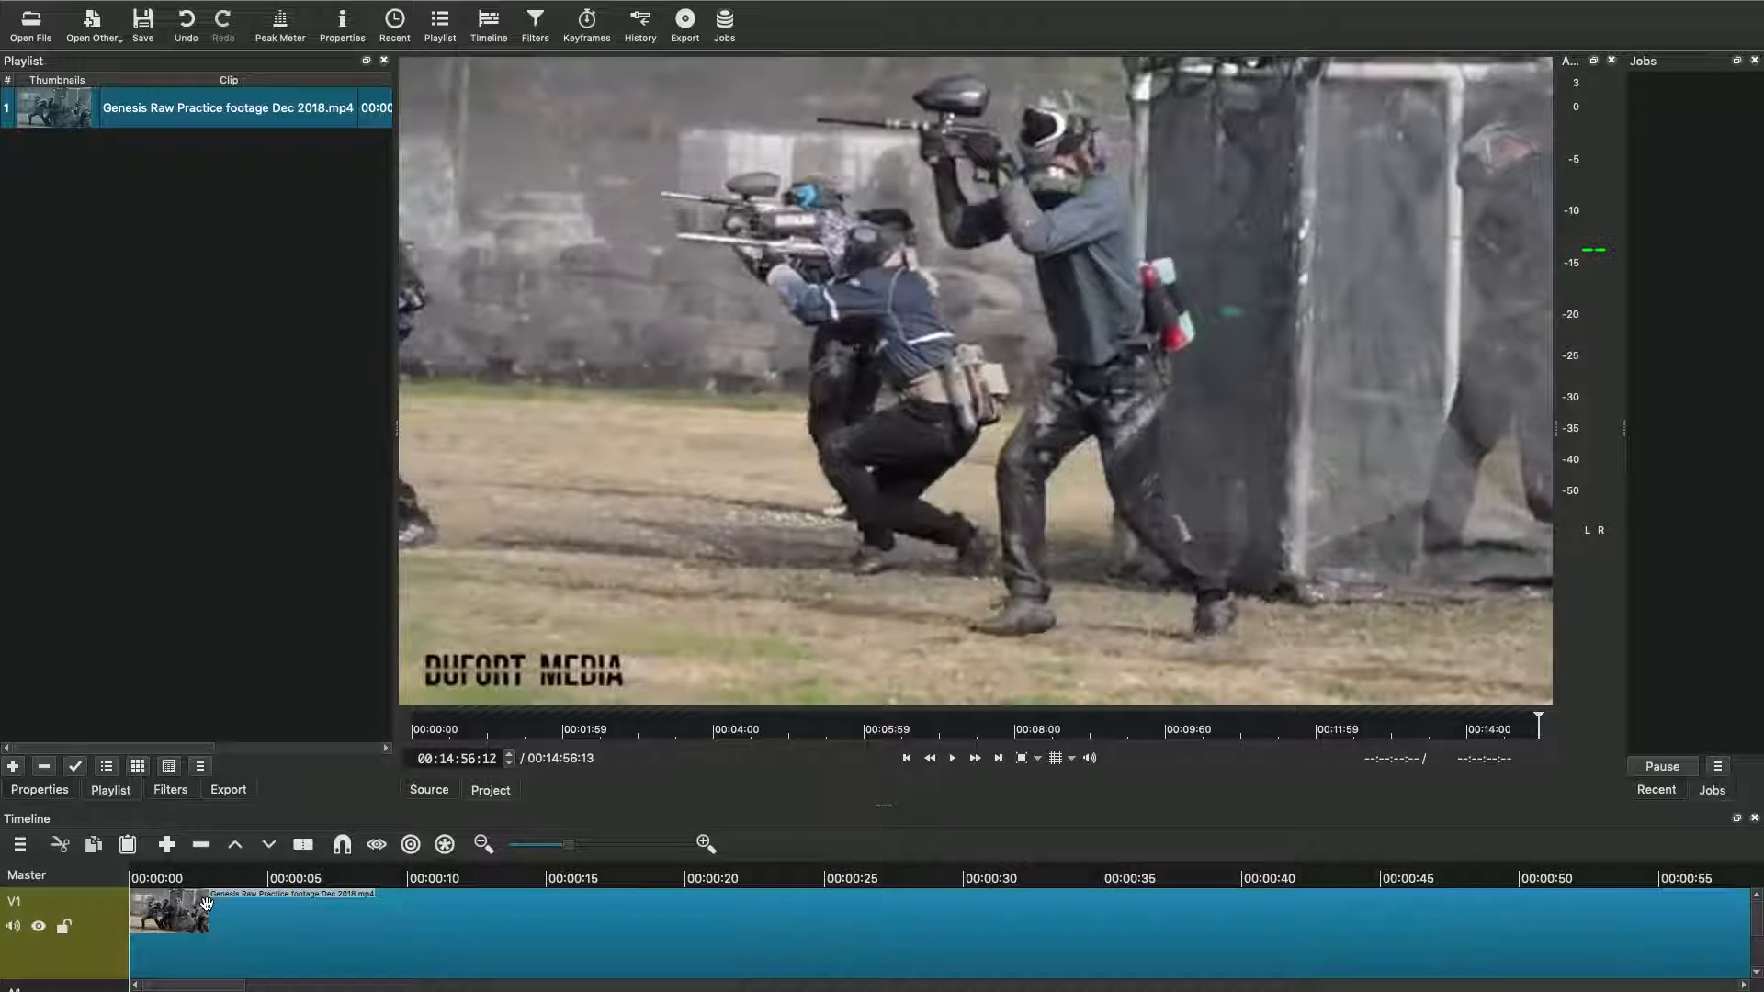
pyautogui.press('super+s')
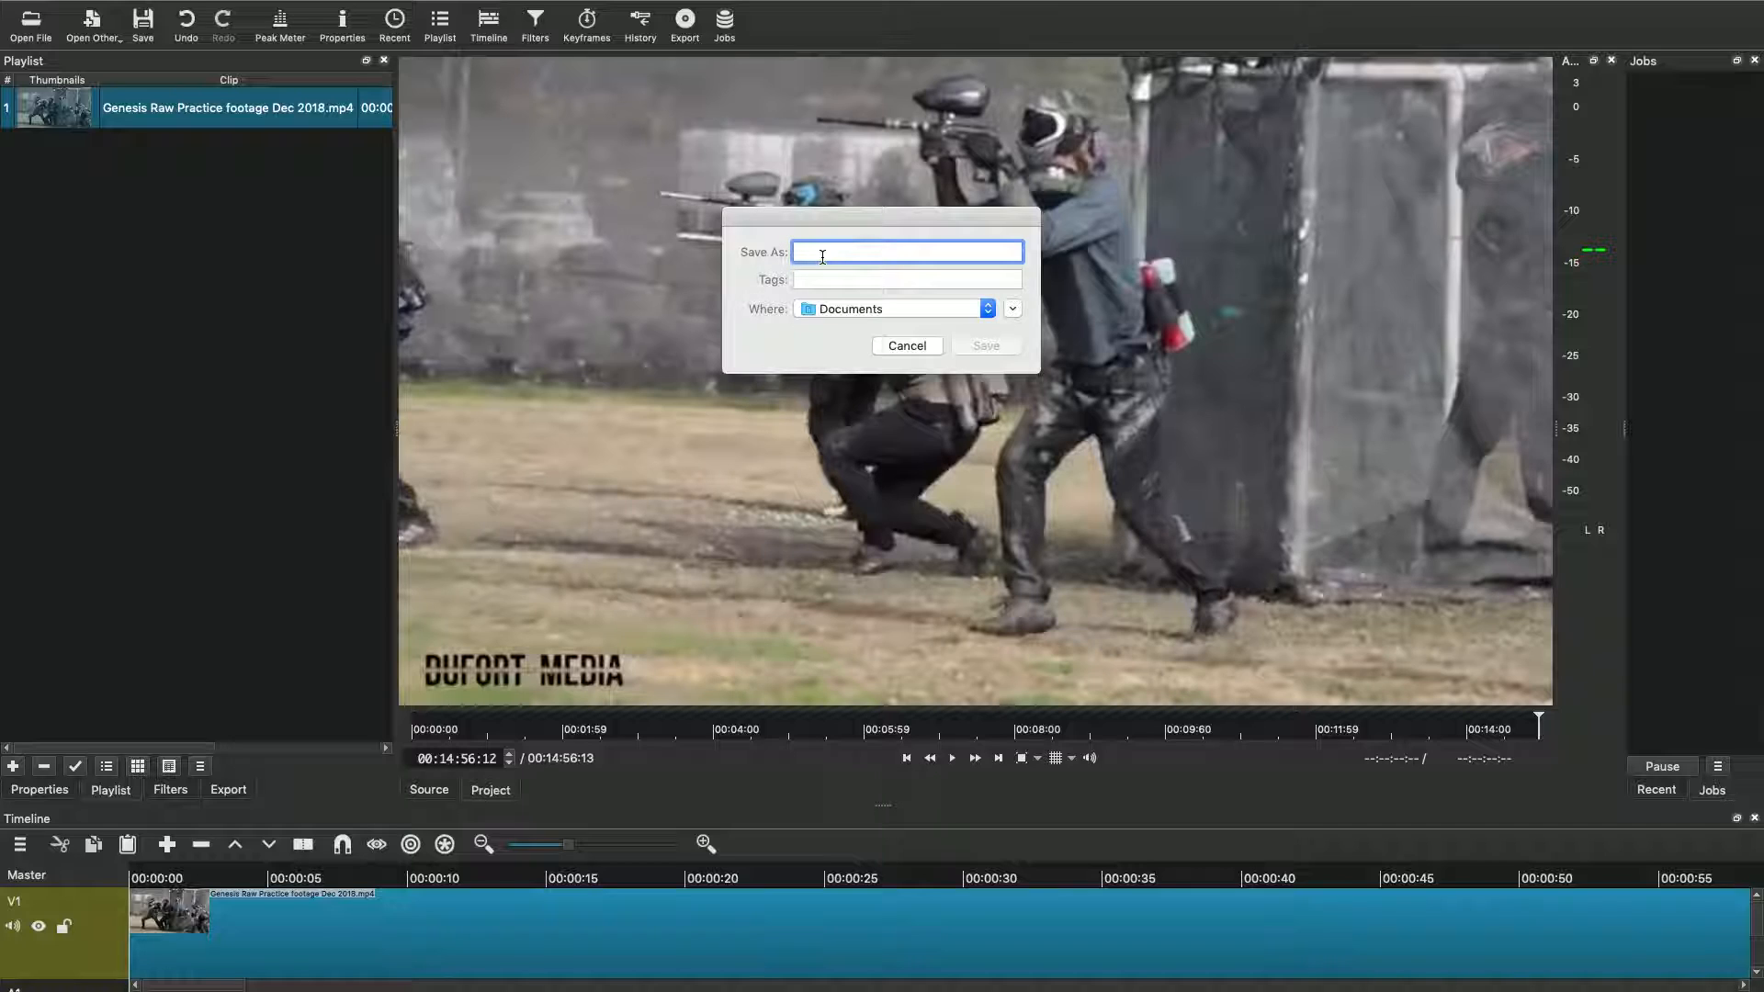
pyautogui.write('Test1')
pyautogui.click(983, 310)
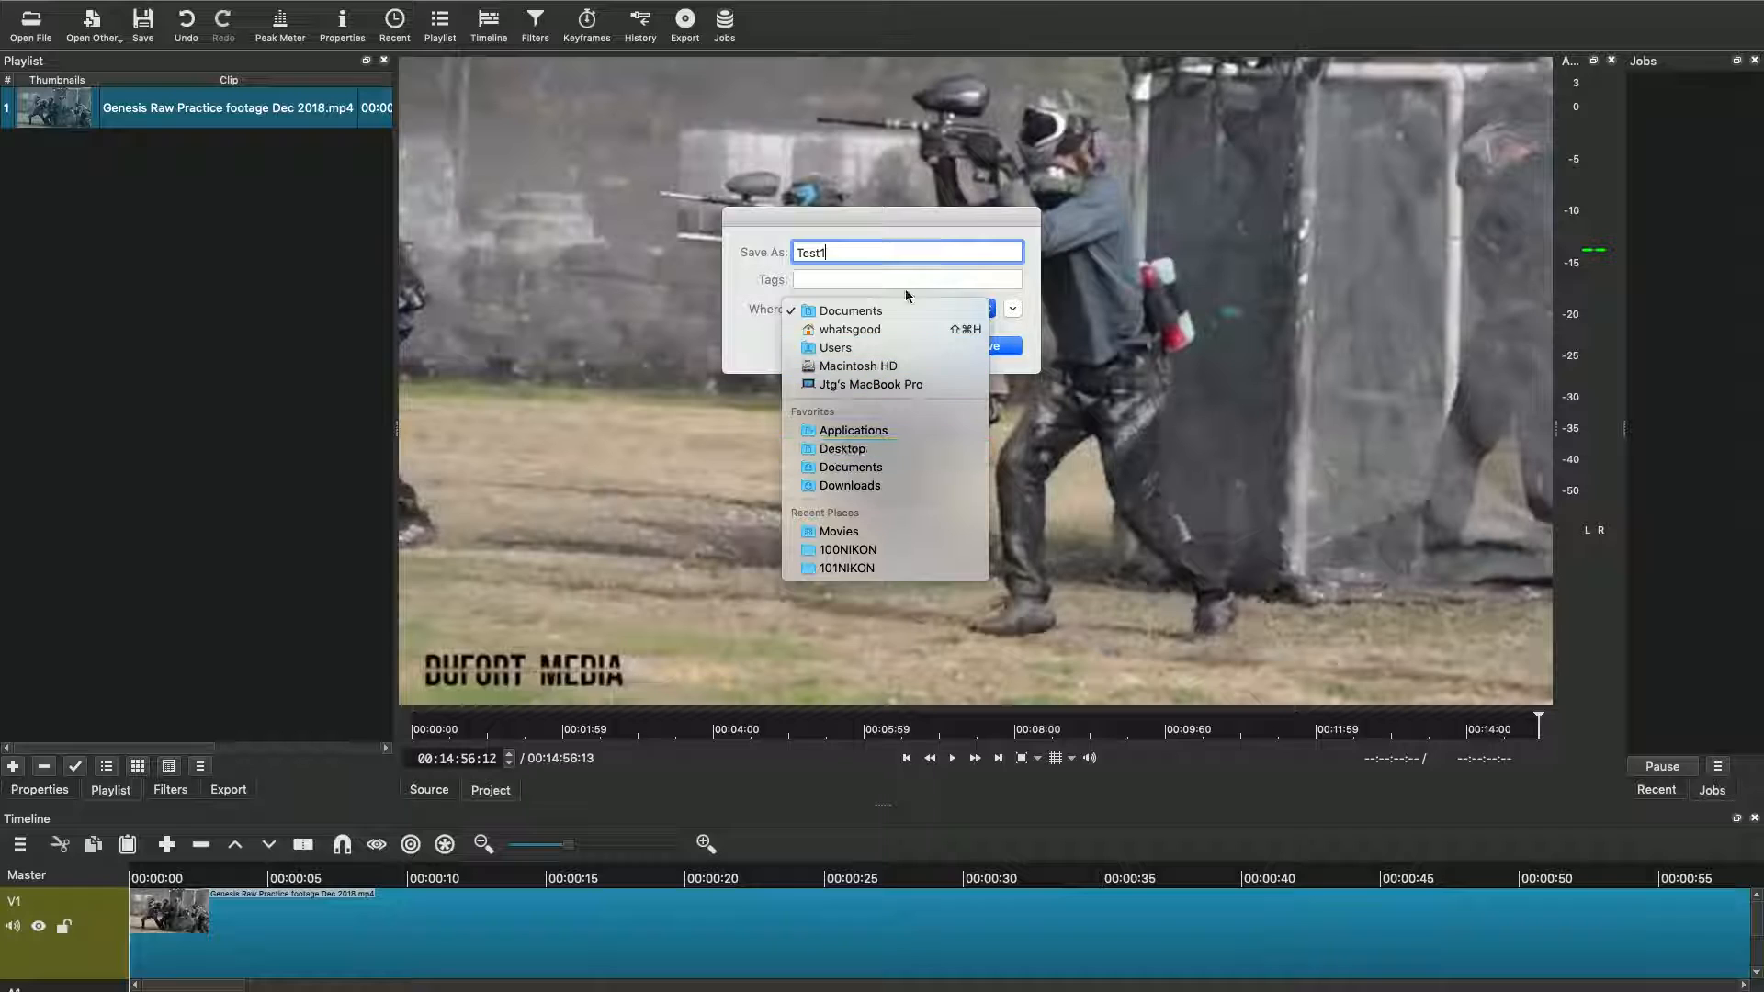
pyautogui.click(752, 347)
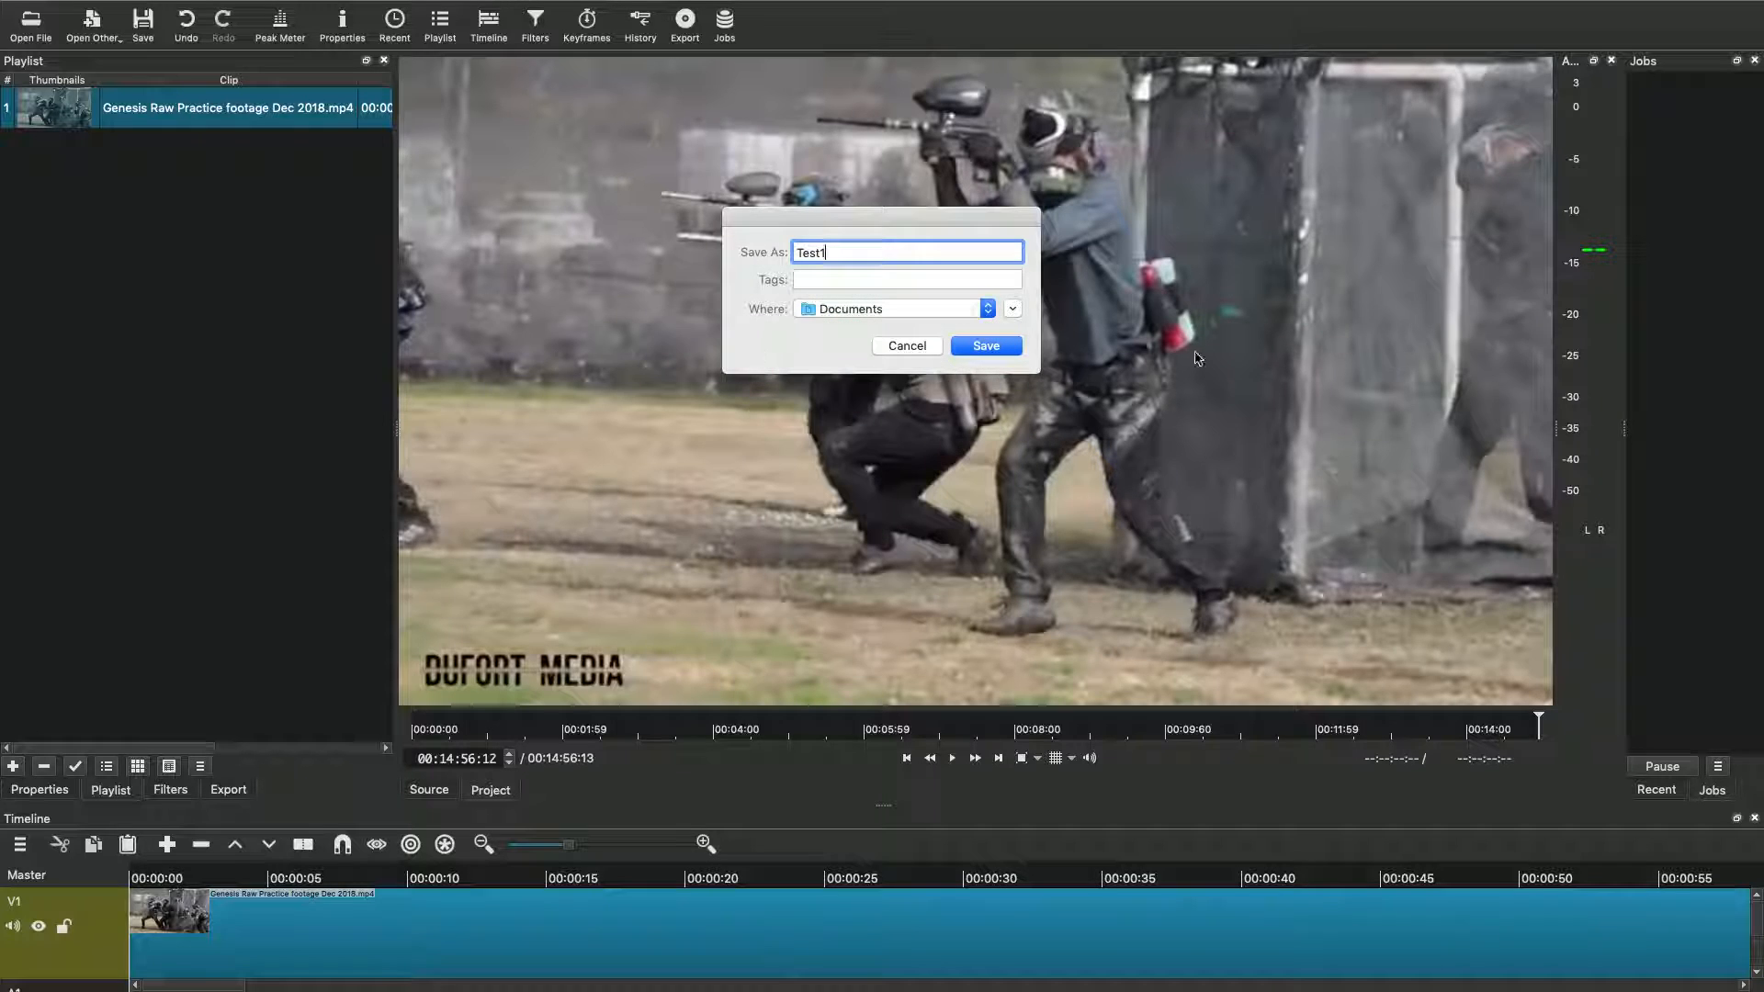
pyautogui.click(992, 347)
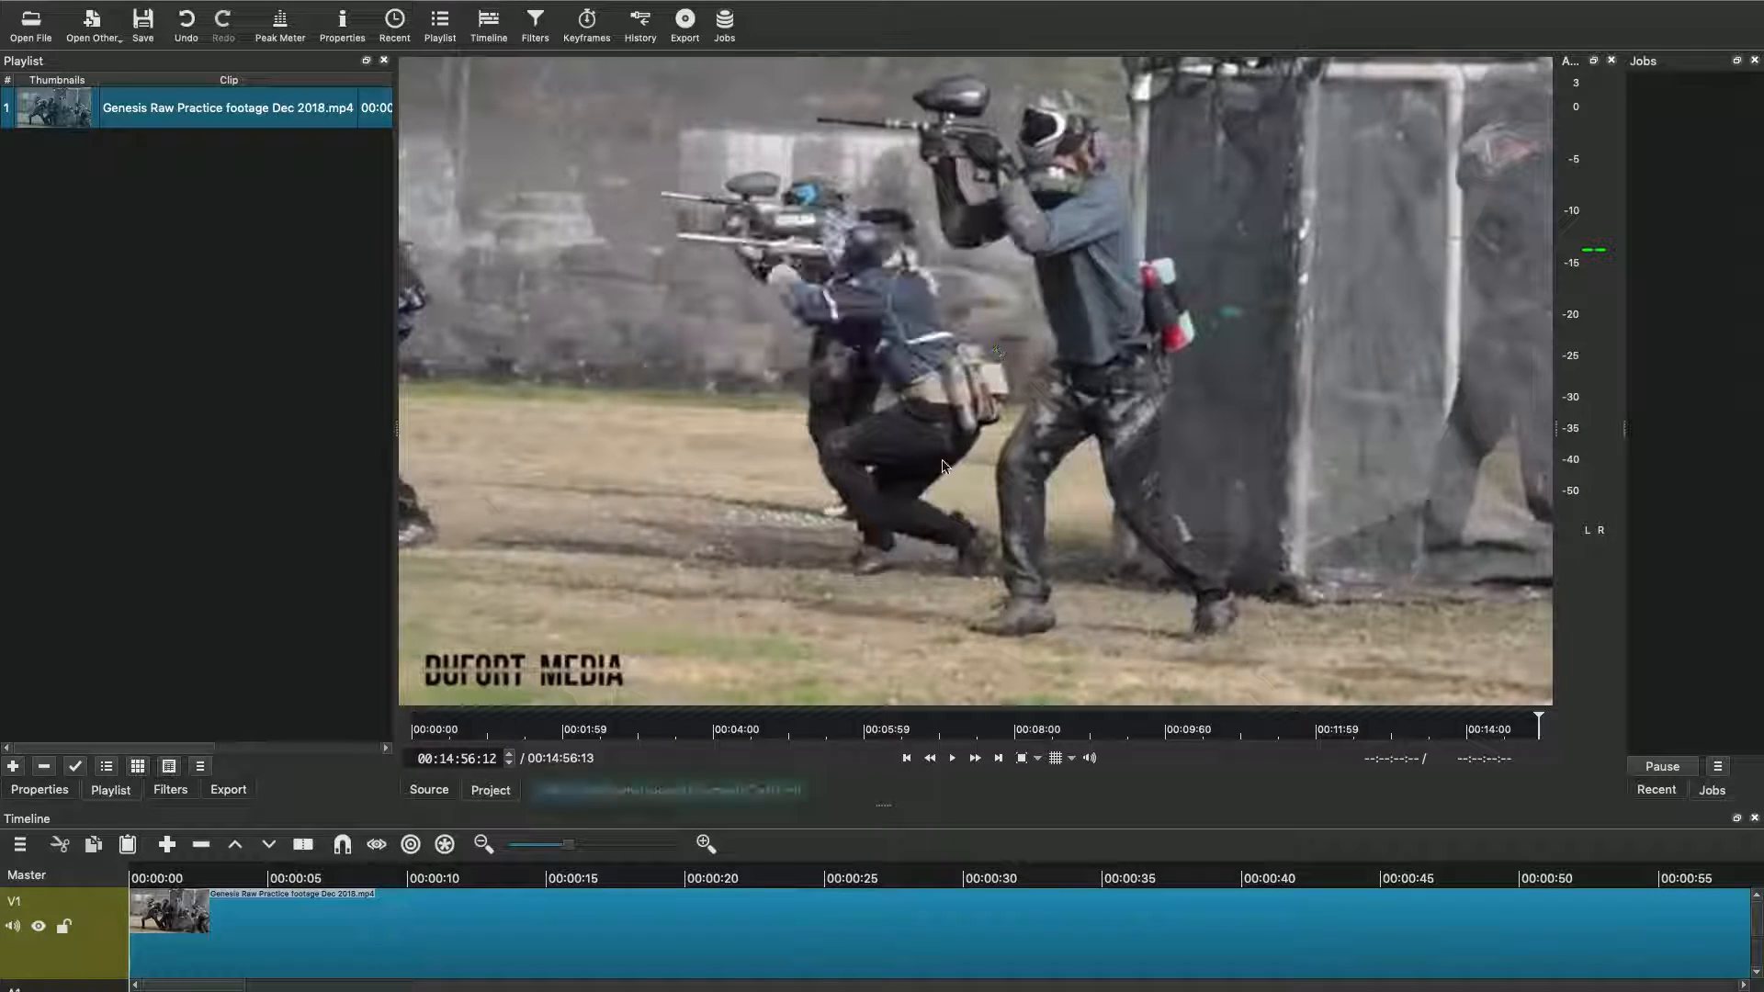
# Step: Return the playhead to the very start of the timeline and save the project again
pyautogui.click(138, 879)
pyautogui.click(134, 873)
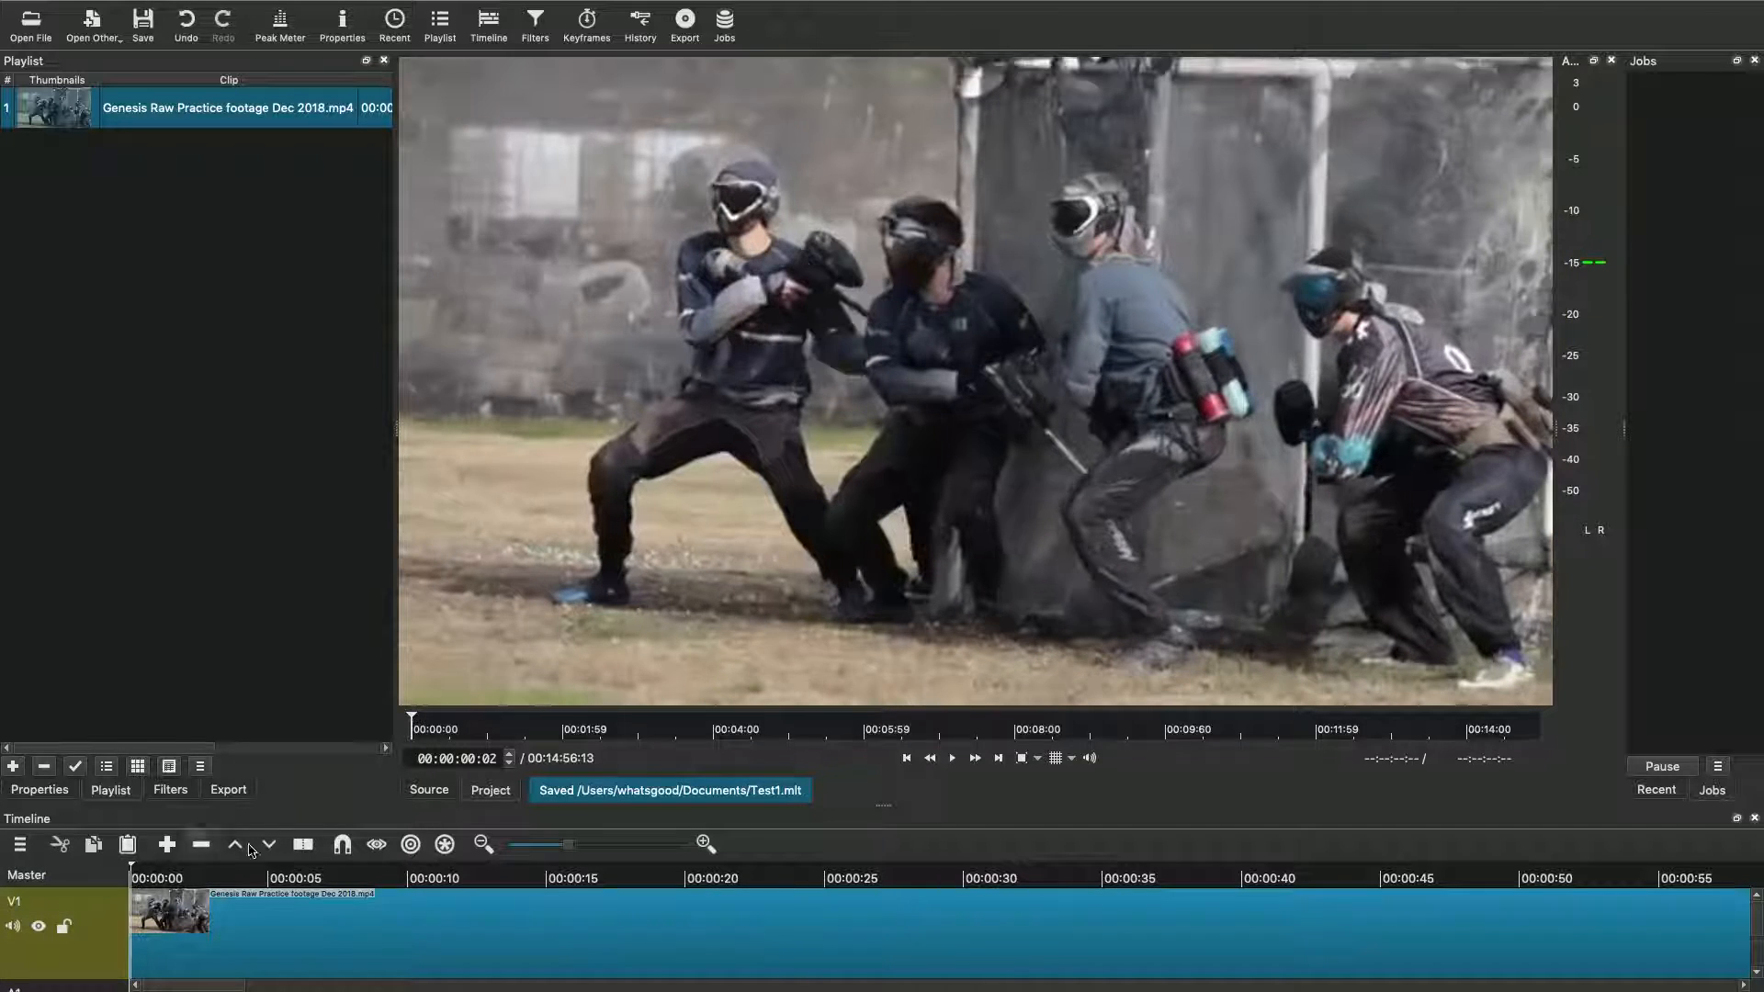
pyautogui.moveTo(135, 873); pyautogui.dragTo(89, 875)
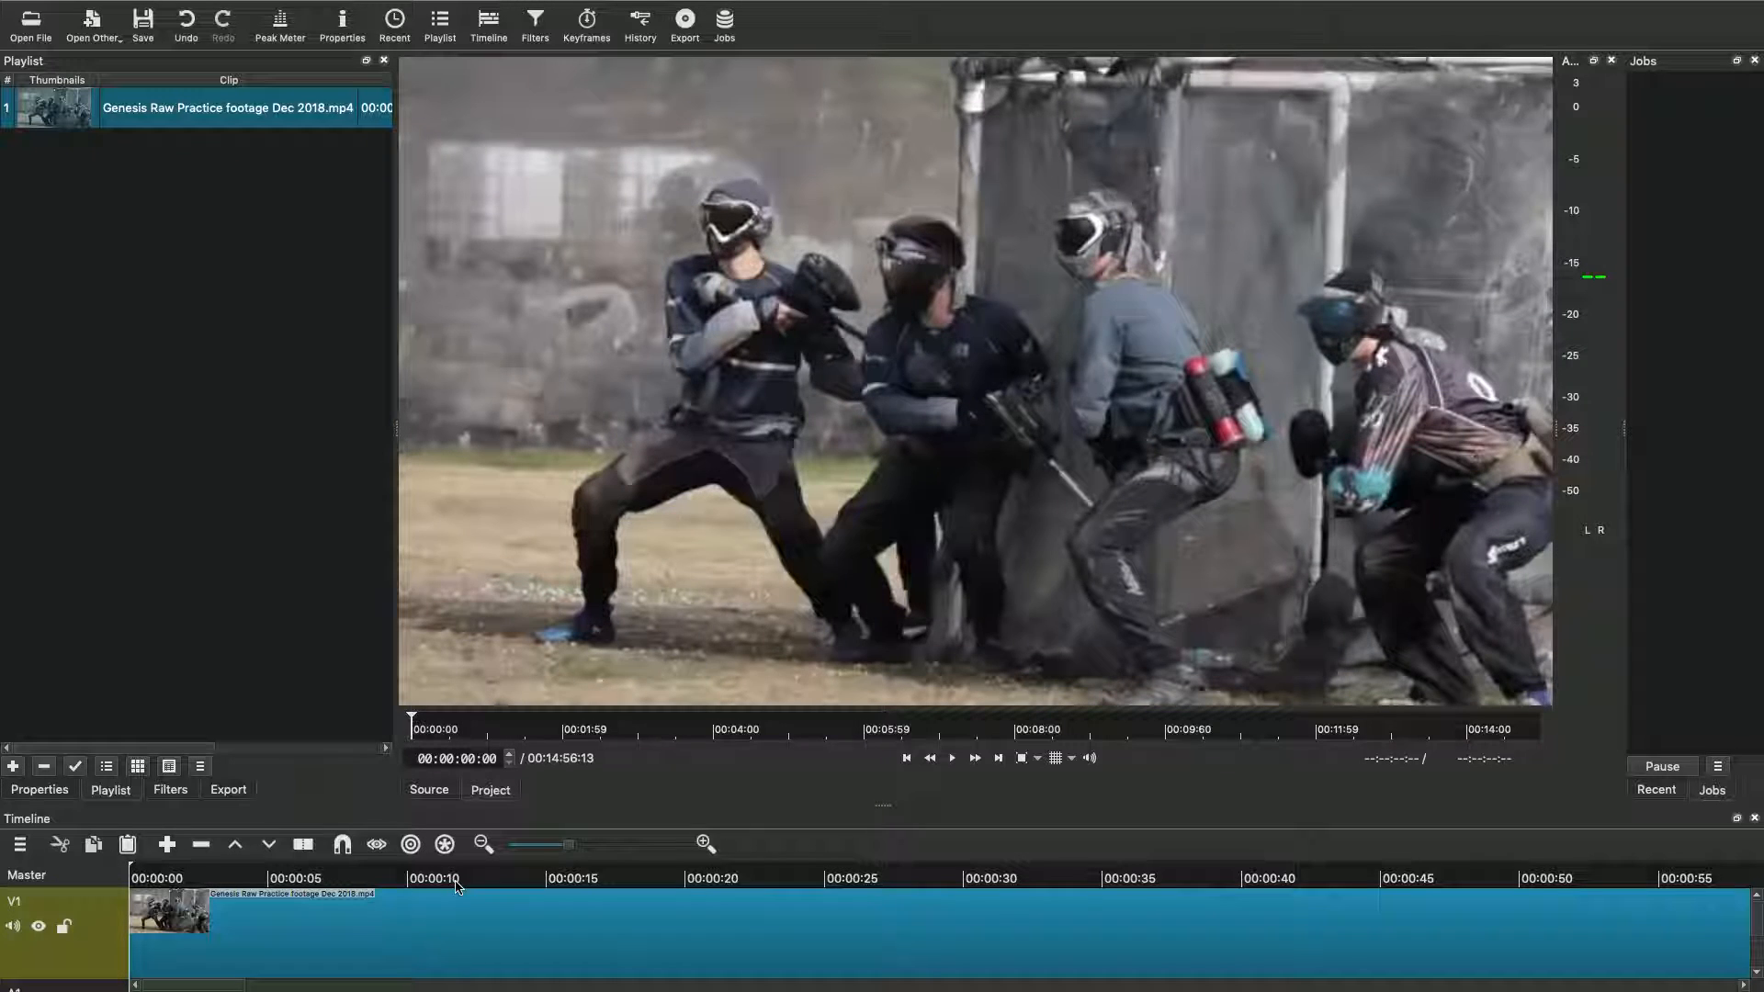
pyautogui.hotkey('ctrl', 's')
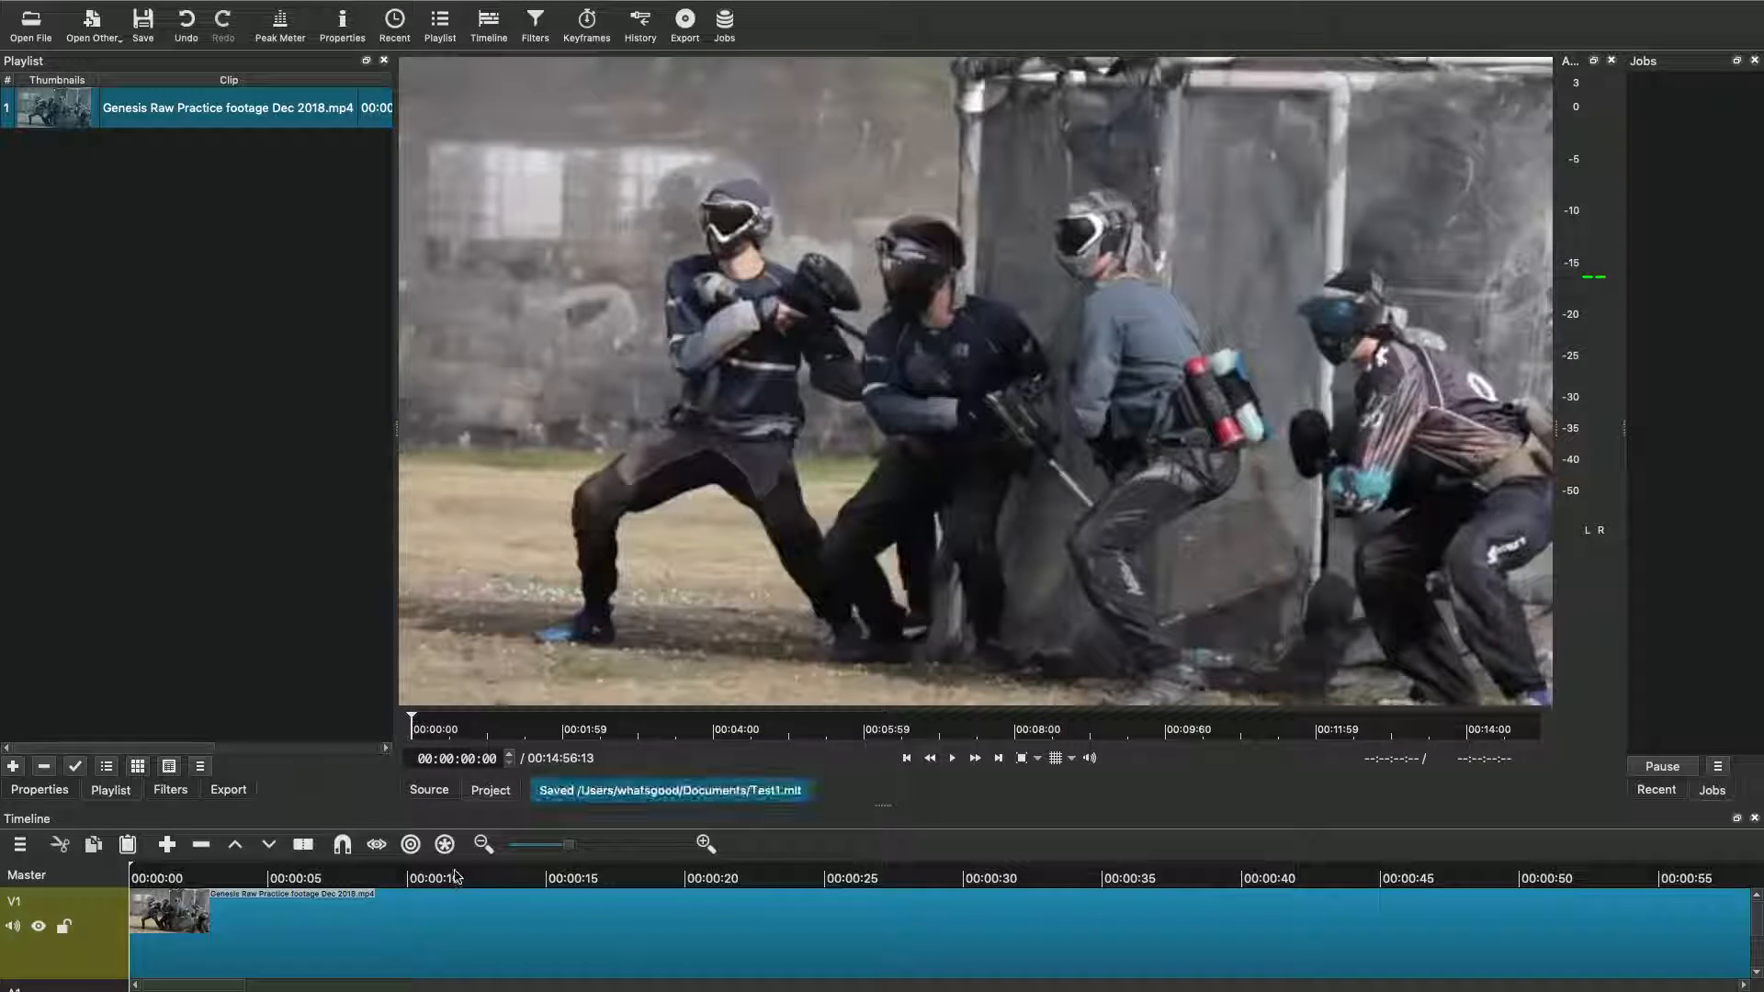
# Step: Play the timeline to about 00:00:02:27 and split the video clip at that point
pyautogui.click(950, 758)
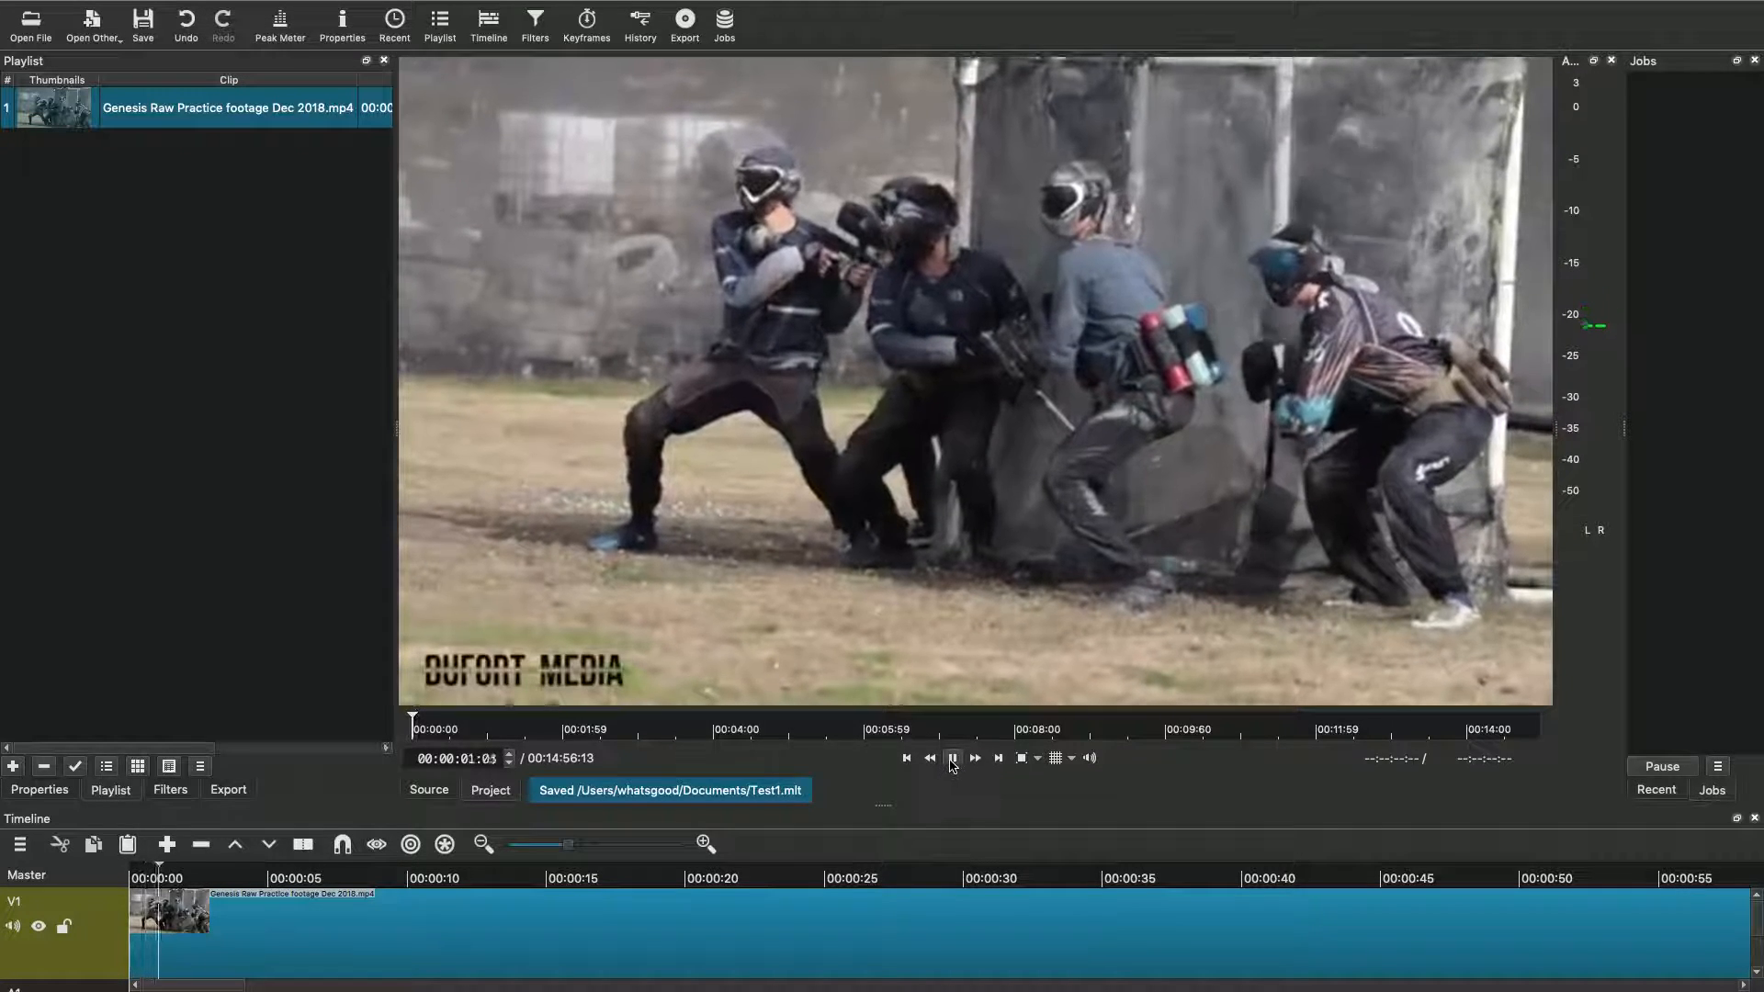
pyautogui.click(952, 759)
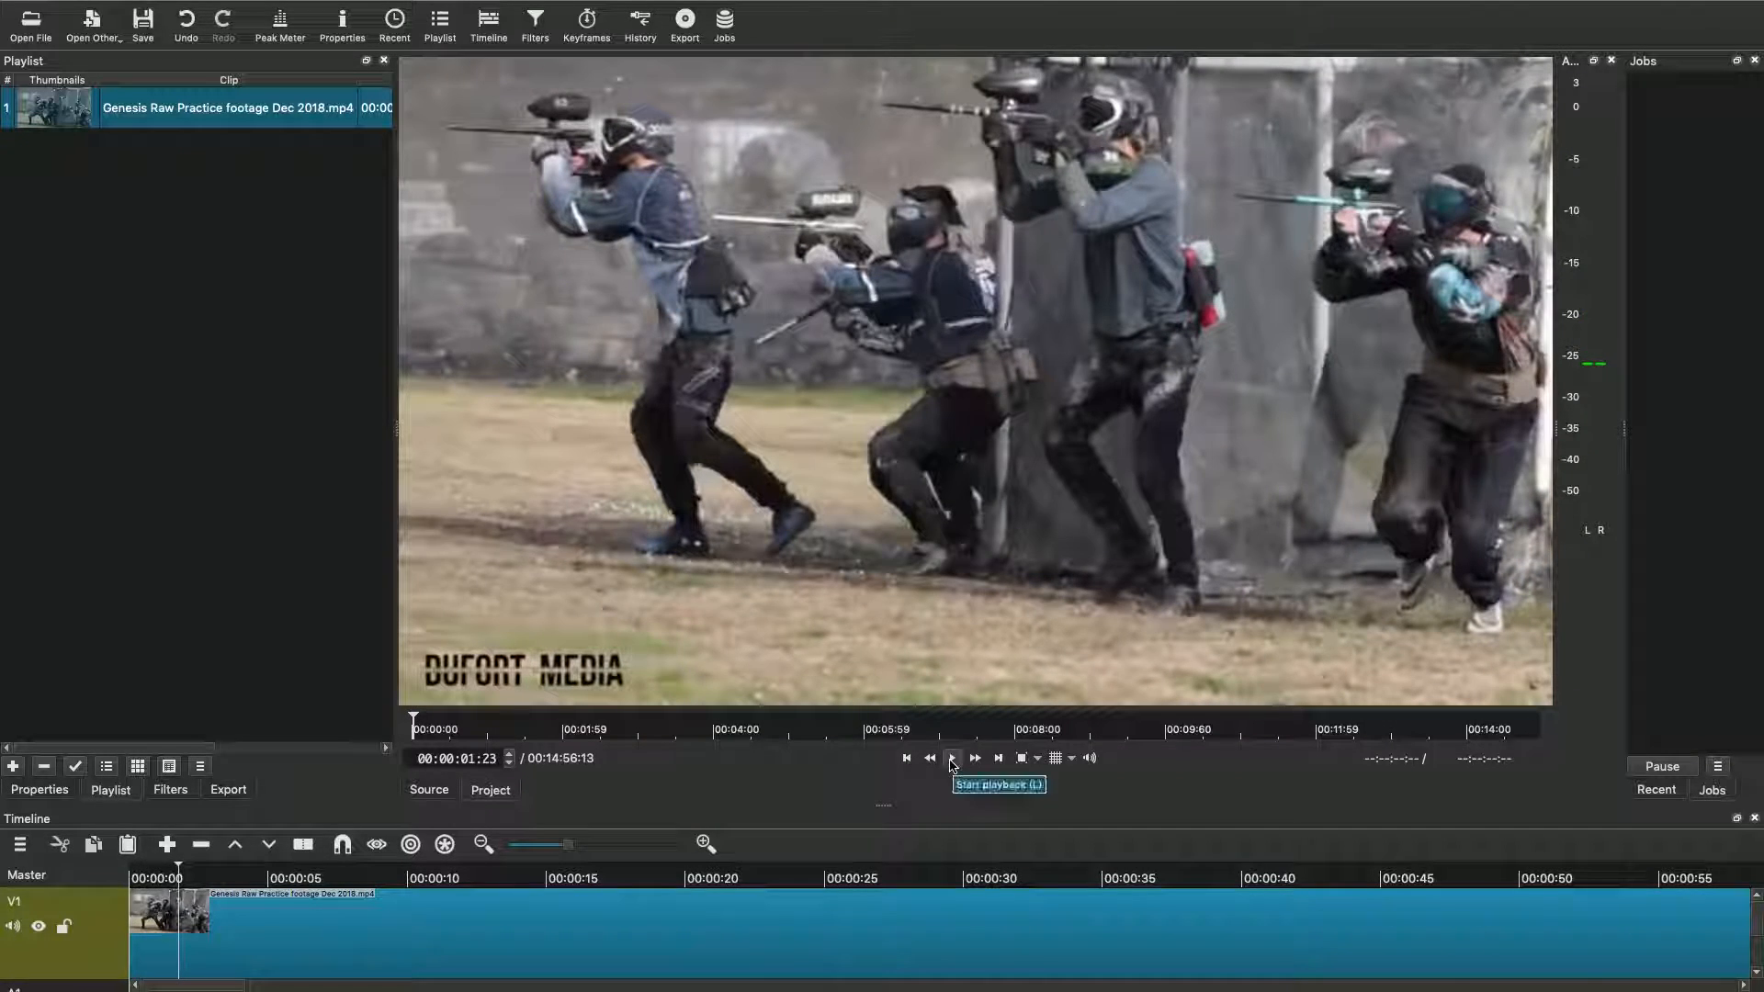
pyautogui.click(952, 759)
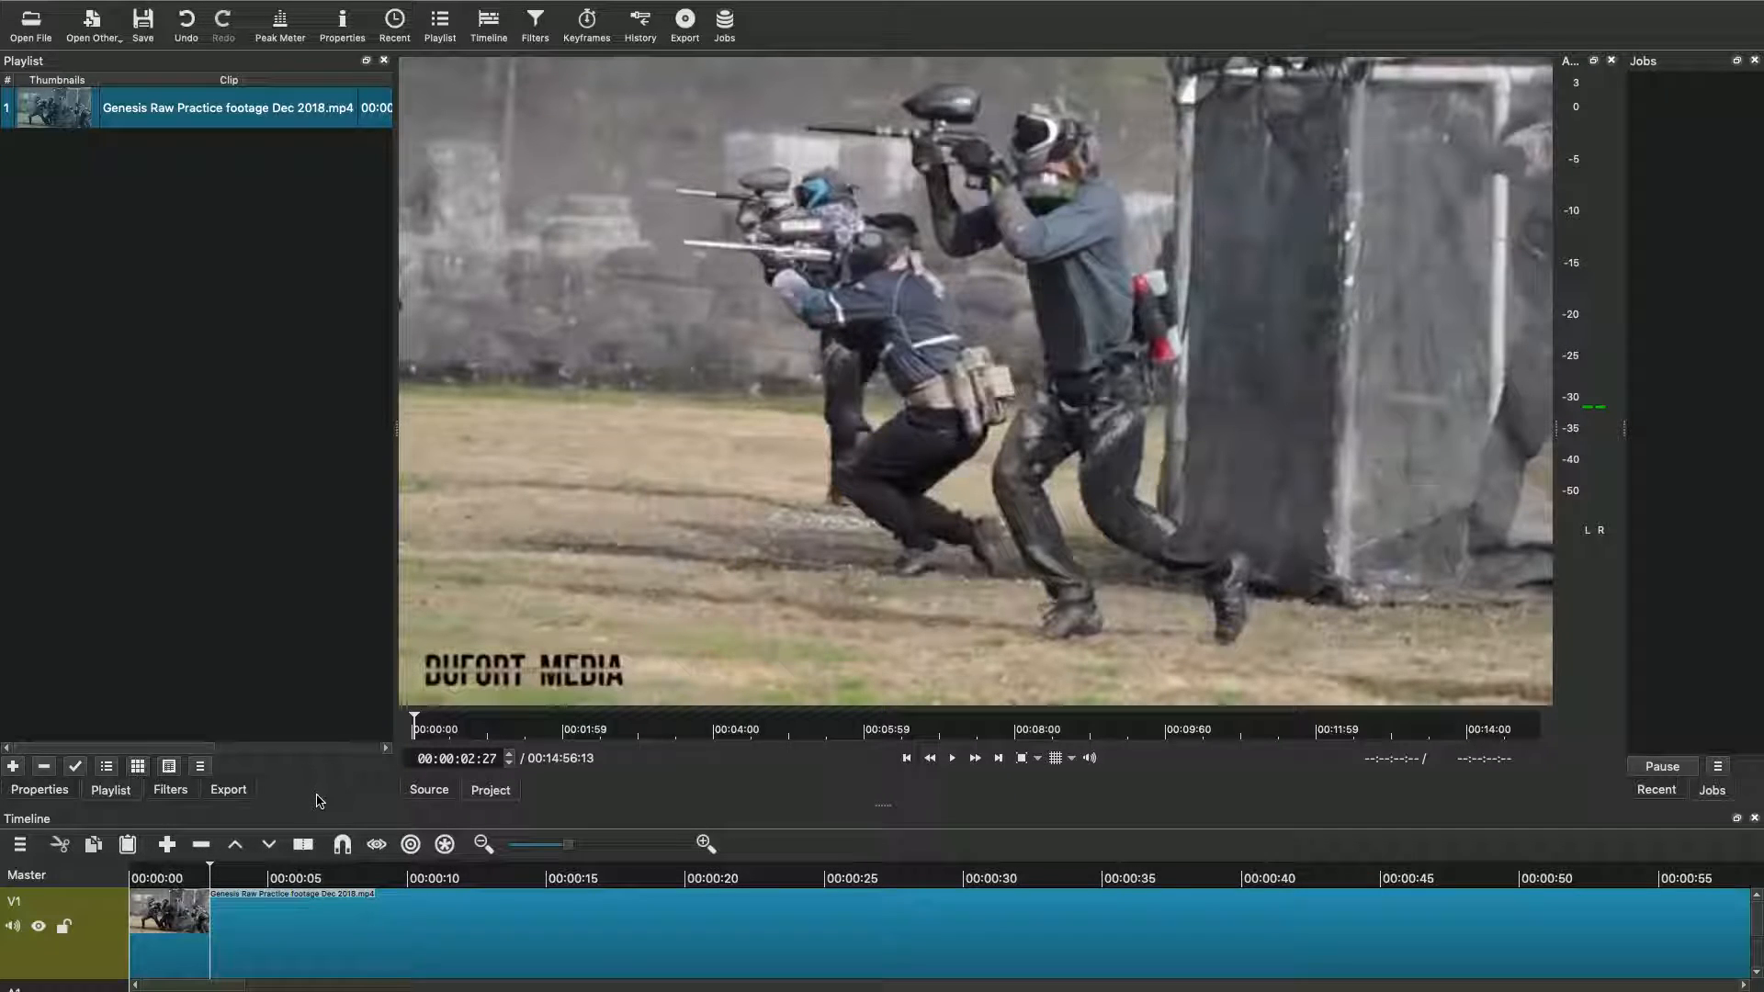
pyautogui.click(302, 846)
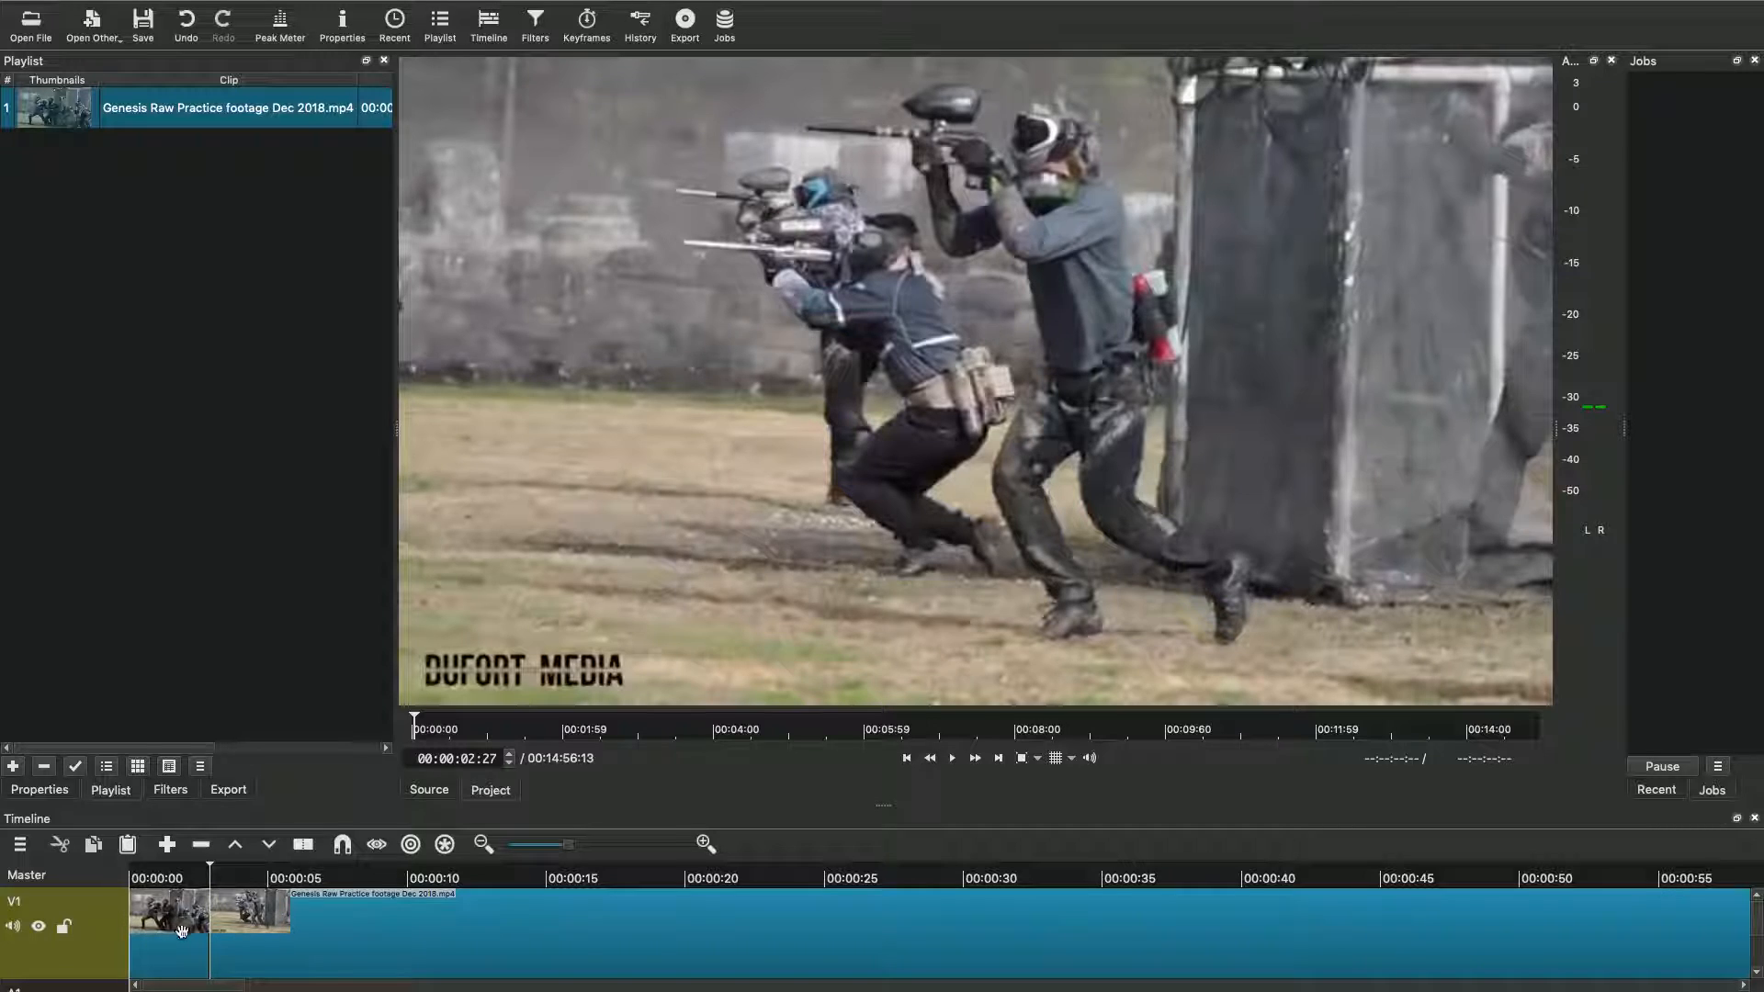
# Step: Delete the segment before the split, move the remaining clip to the timeline's start, and save the project
pyautogui.click(181, 935)
pyautogui.press('Delete')
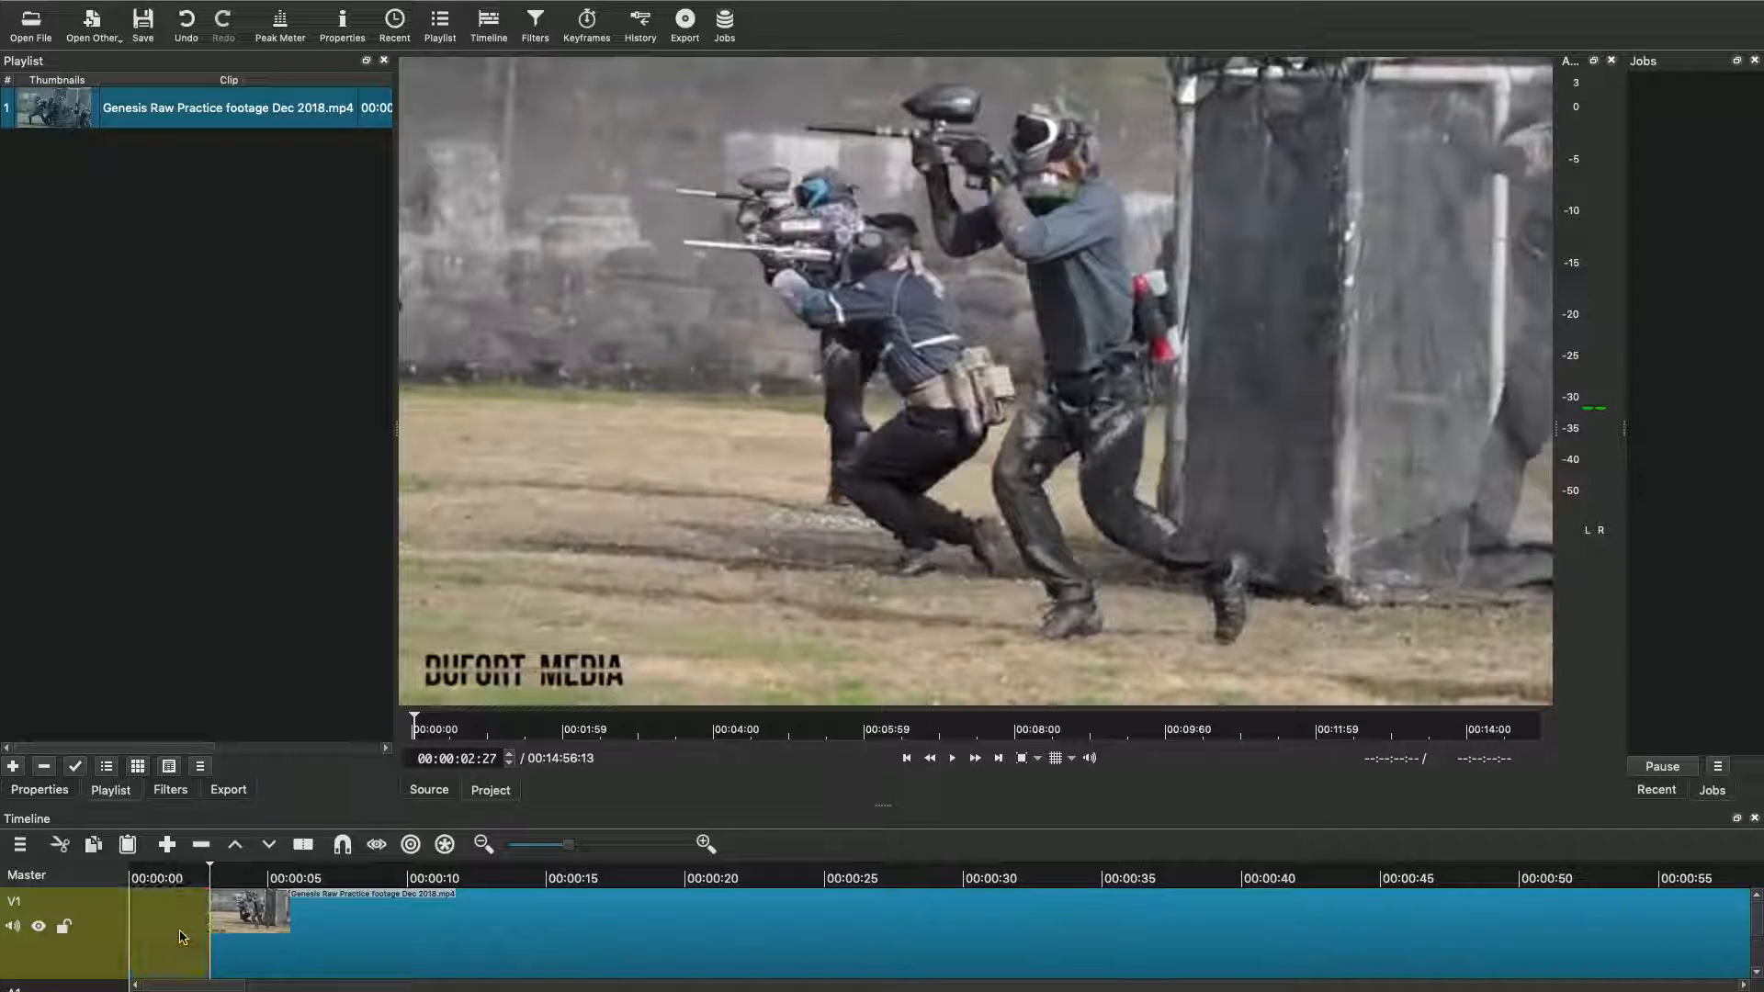
pyautogui.moveTo(200, 921); pyautogui.dragTo(123, 926)
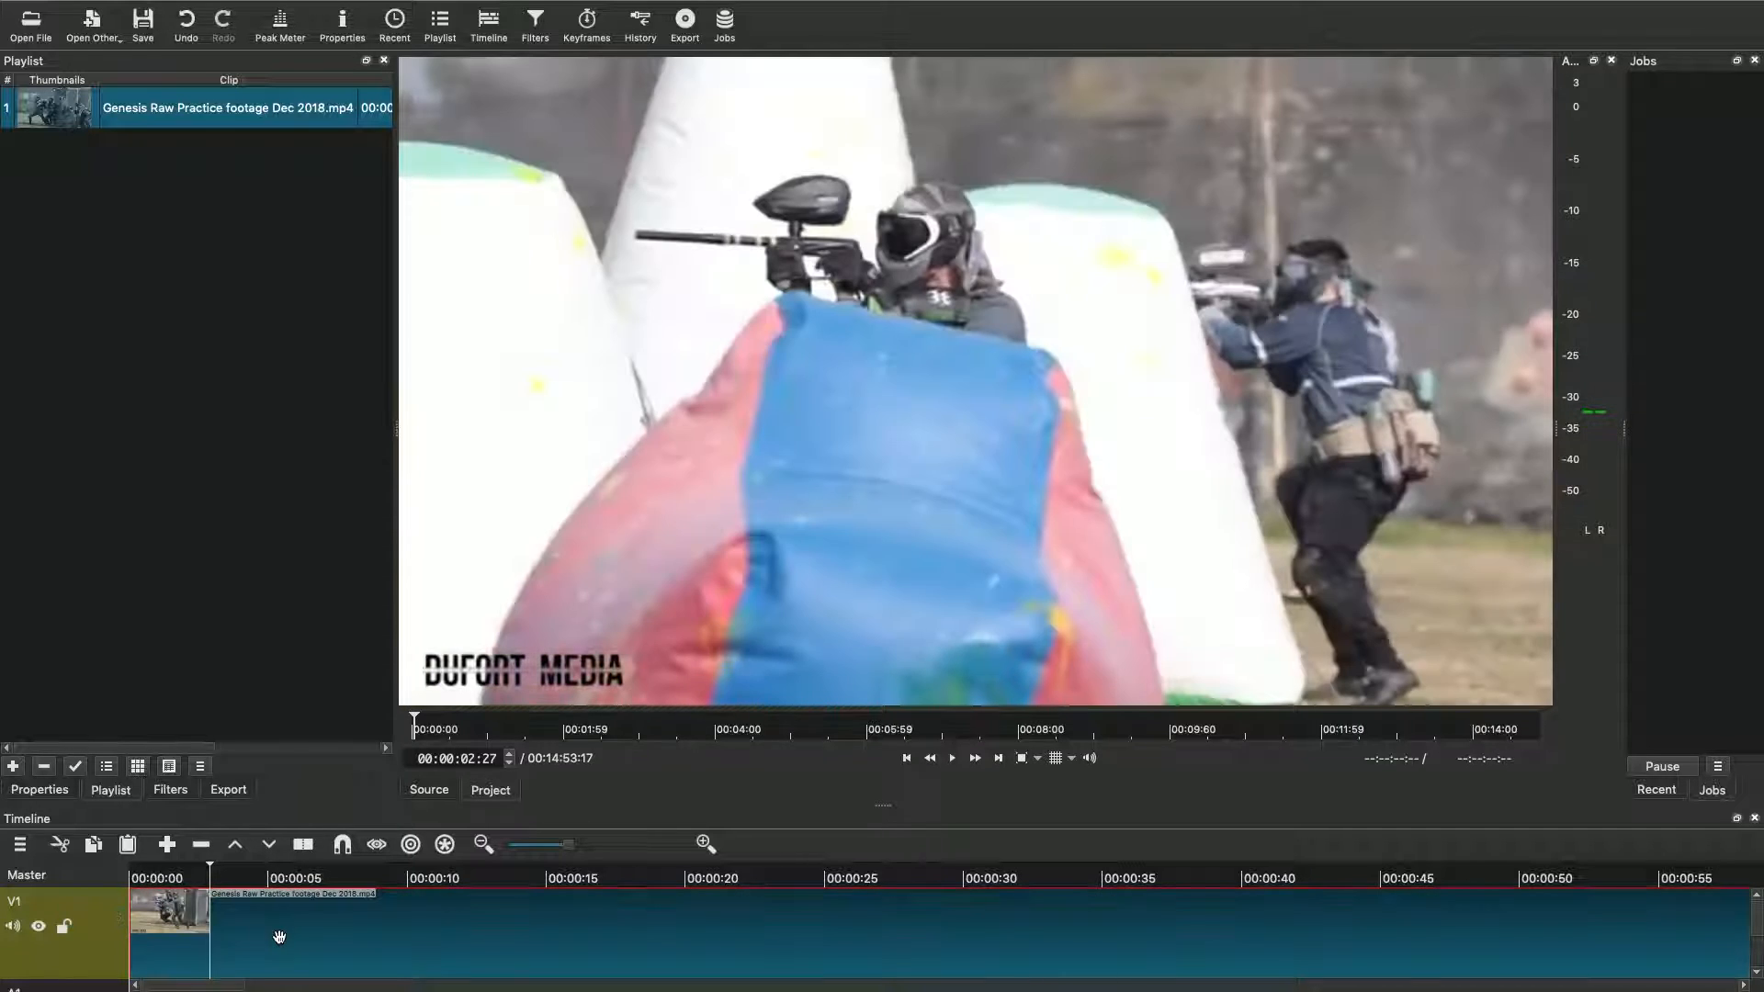
pyautogui.press('super+s')
# Step: Preview the trimmed clip from its beginning and add a short fade-in at its start
pyautogui.moveTo(207, 869); pyautogui.dragTo(64, 880)
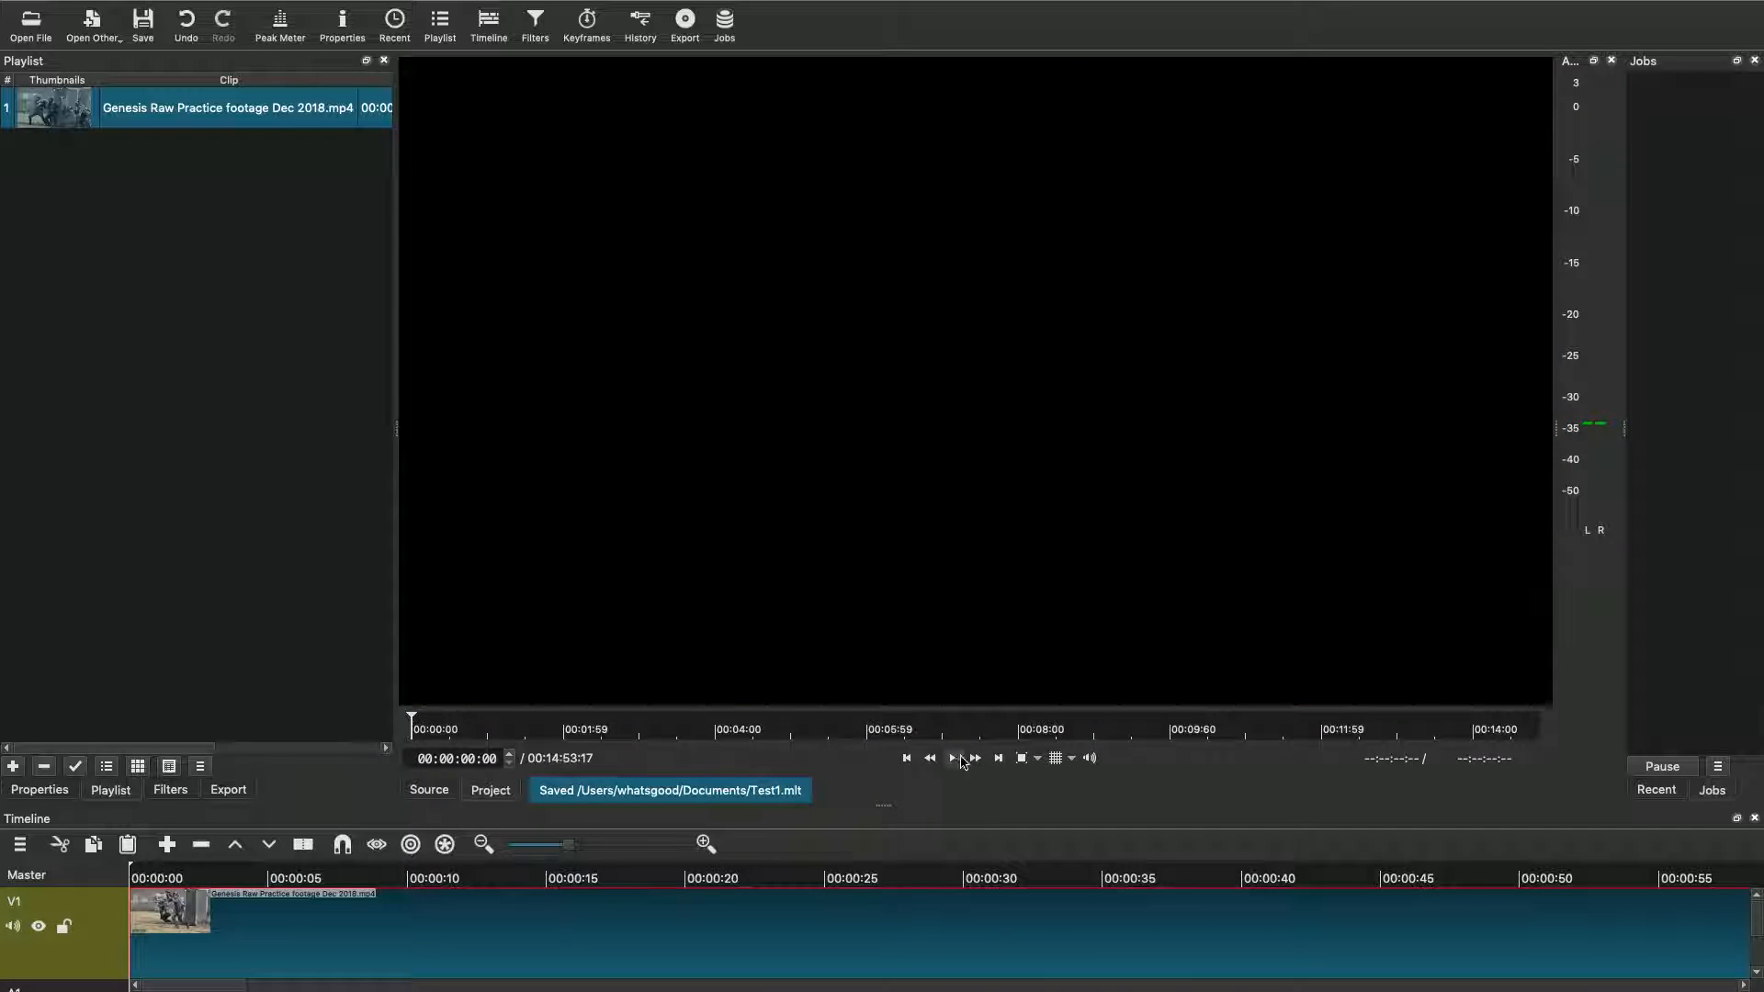
pyautogui.click(952, 758)
pyautogui.click(954, 761)
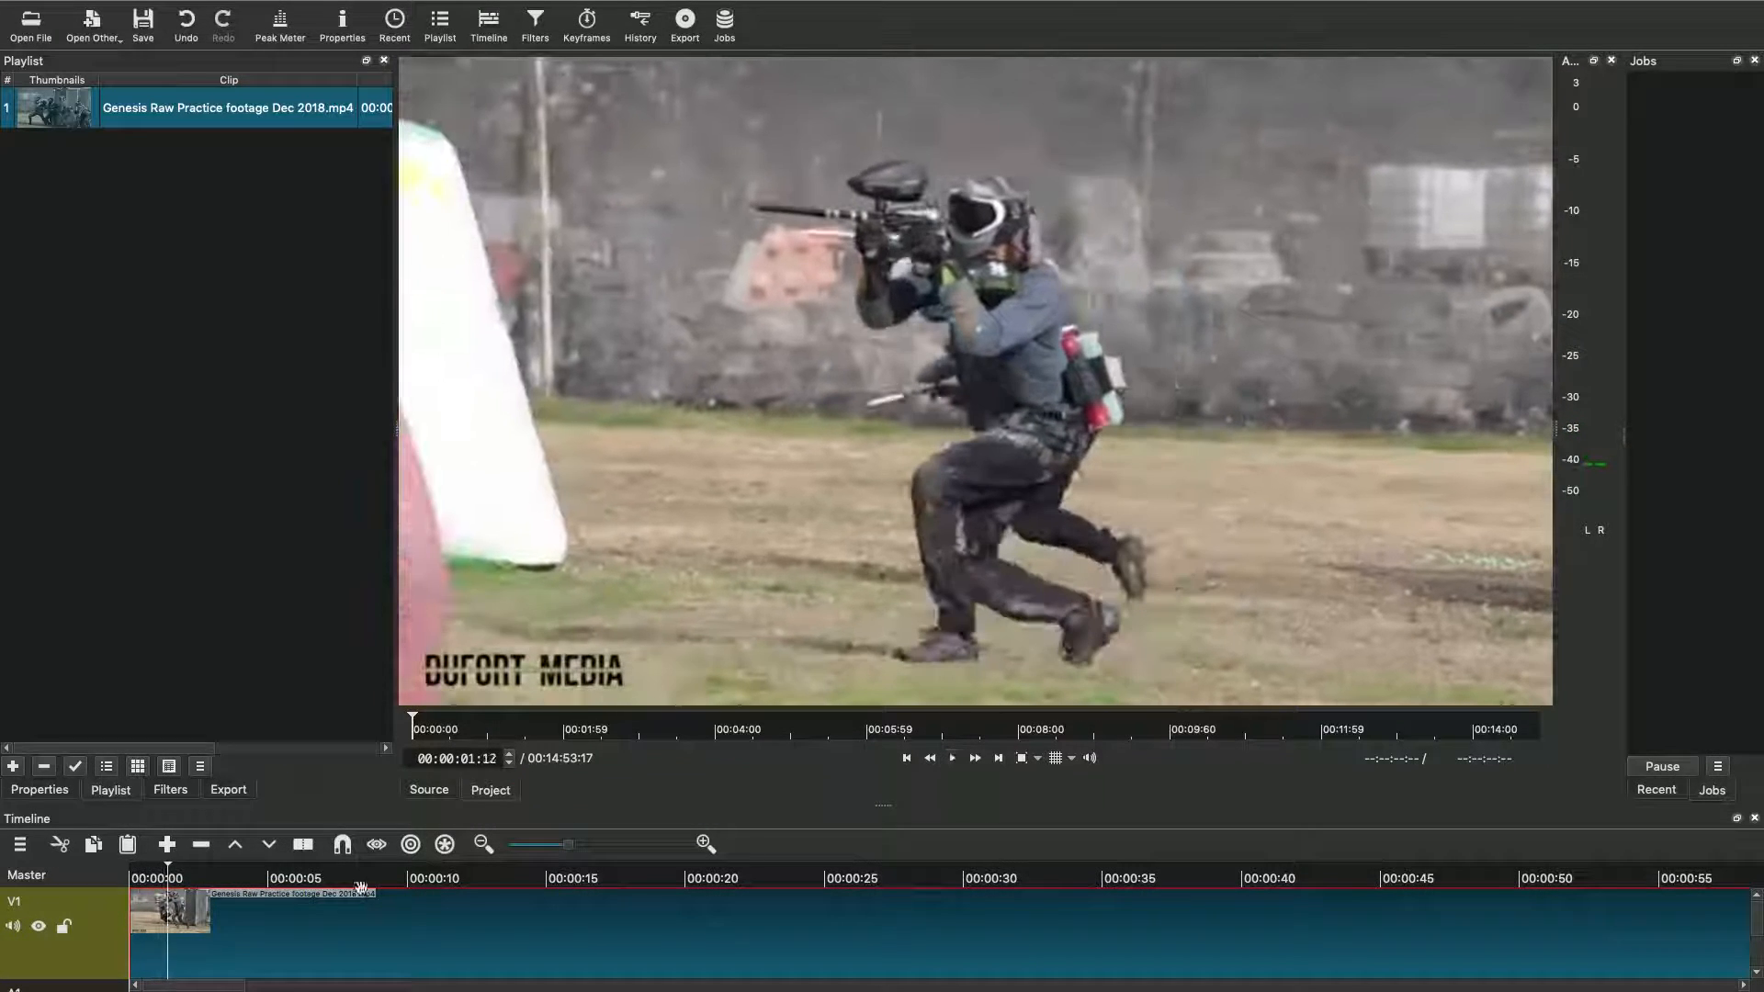
pyautogui.moveTo(138, 897)
pyautogui.mouseDown()
pyautogui.moveTo(171, 903)
pyautogui.moveTo(152, 909)
pyautogui.mouseUp()
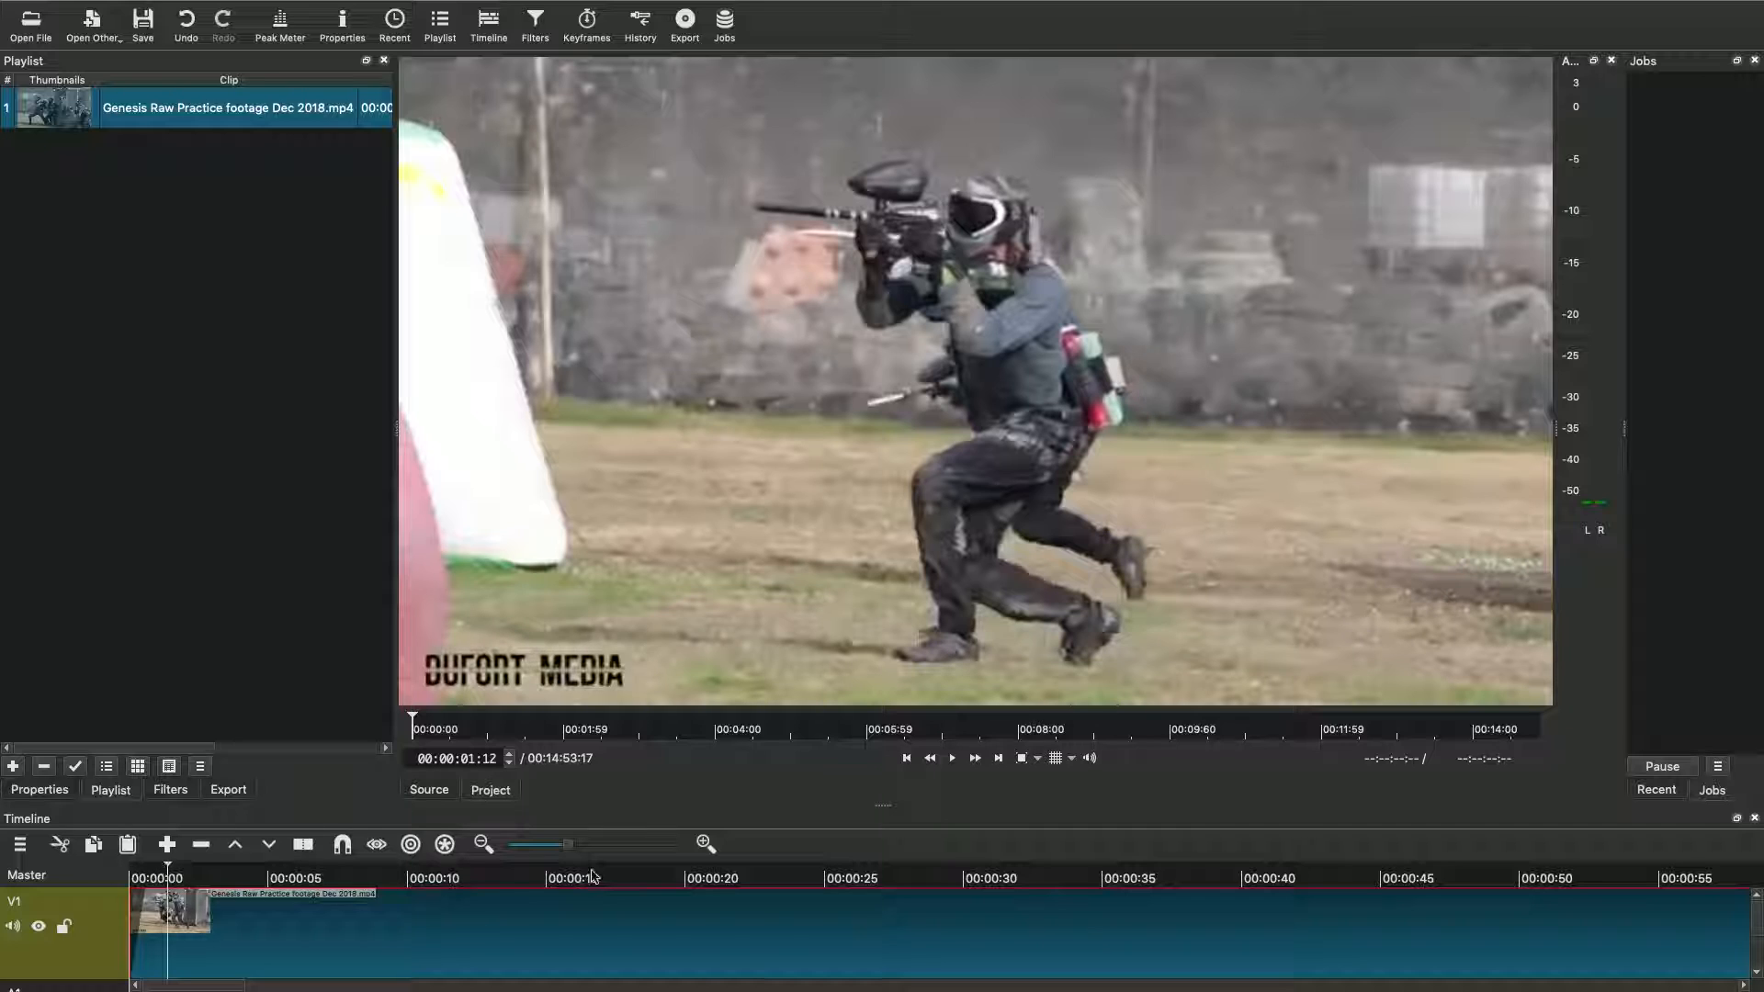
# Step: Play the timeline on to about 00:00:02:13 and clear the playlist selection
pyautogui.click(952, 760)
pyautogui.click(952, 760)
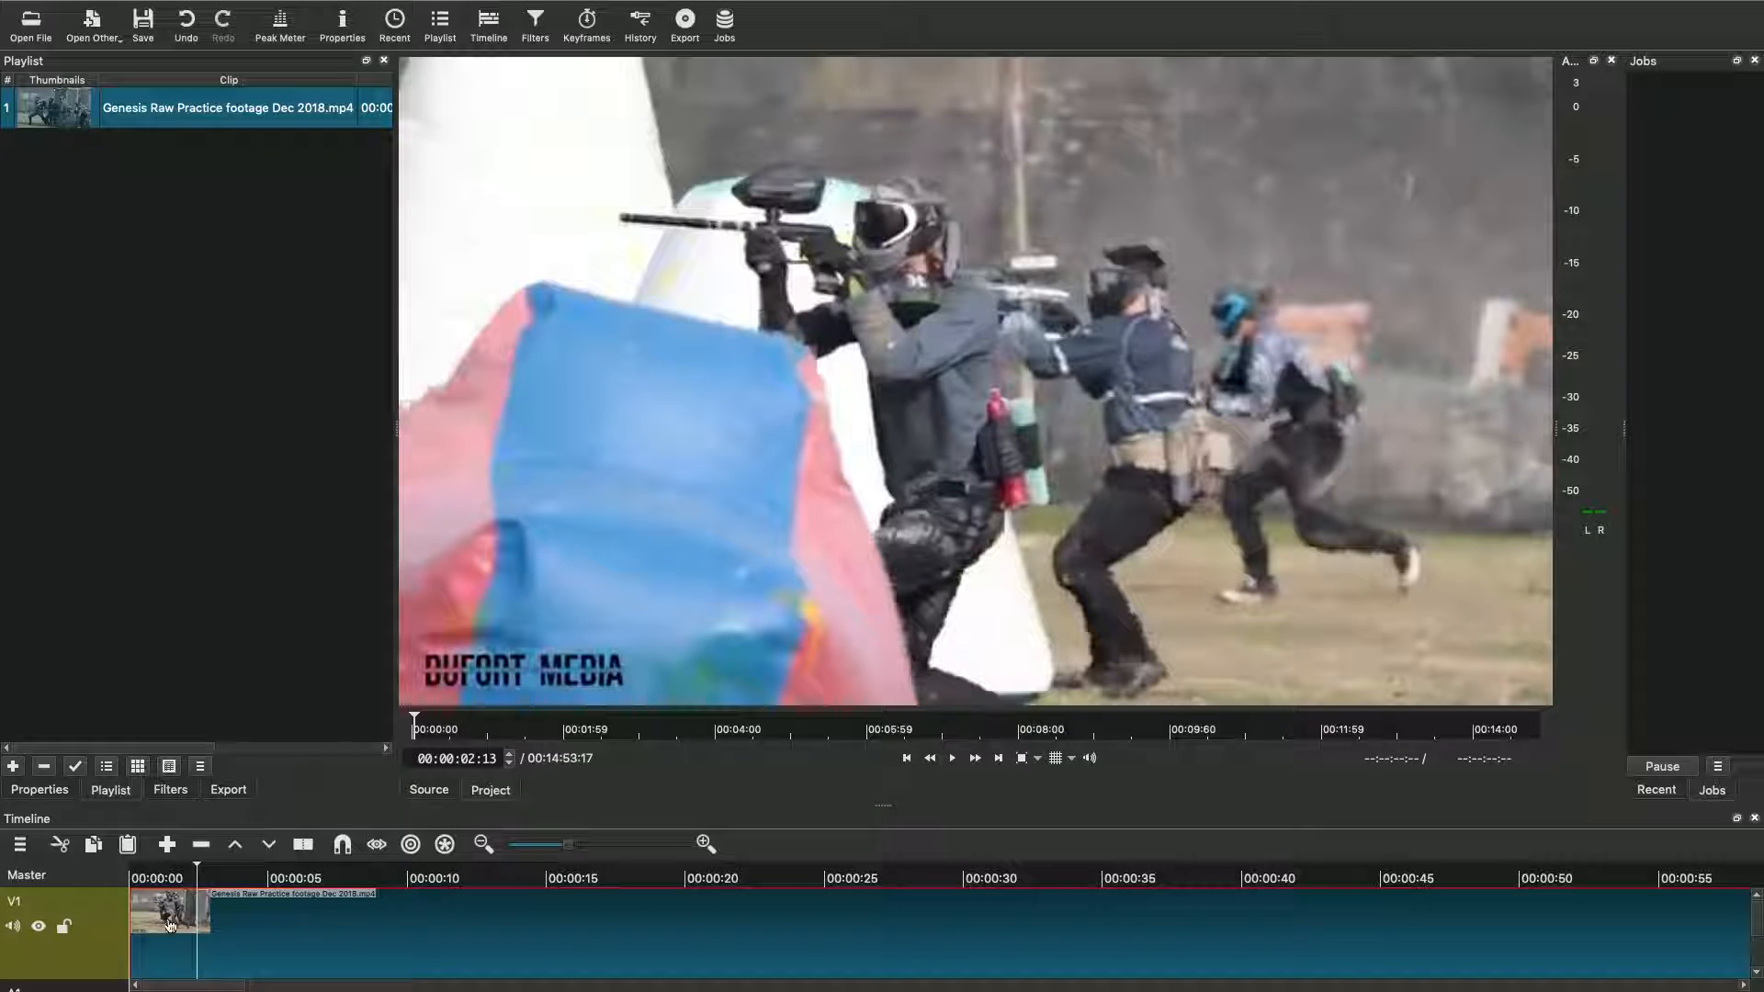
pyautogui.click(246, 700)
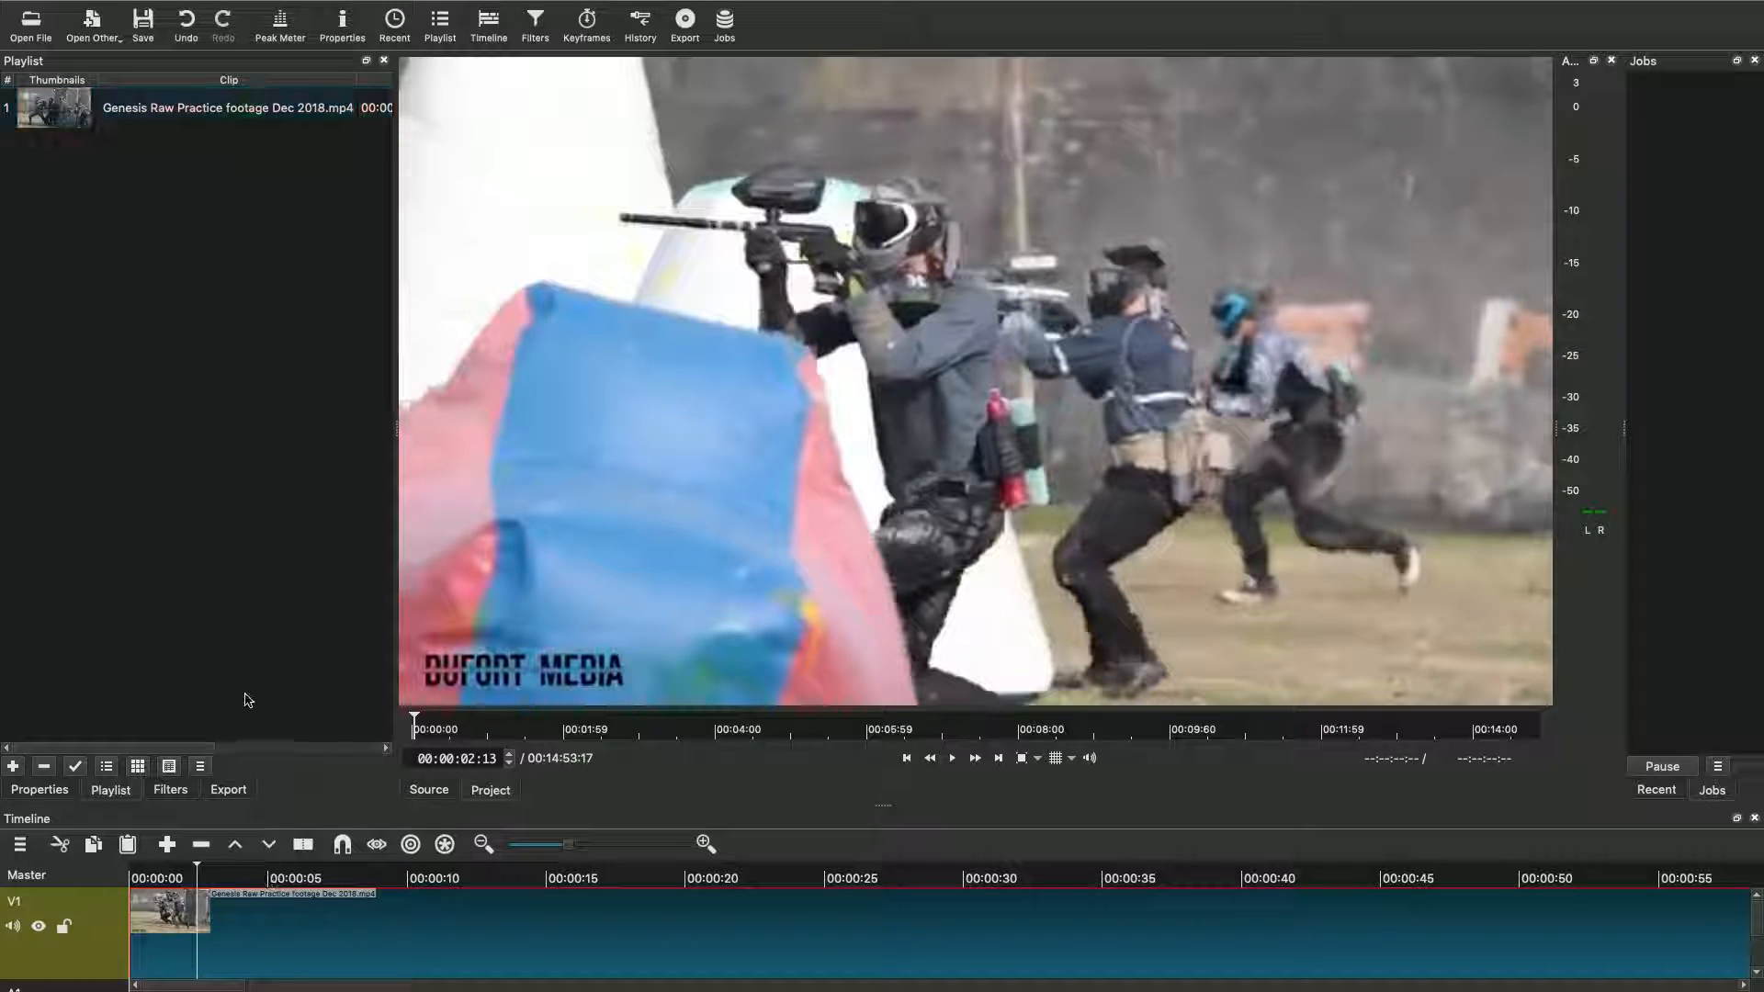
pyautogui.click(167, 791)
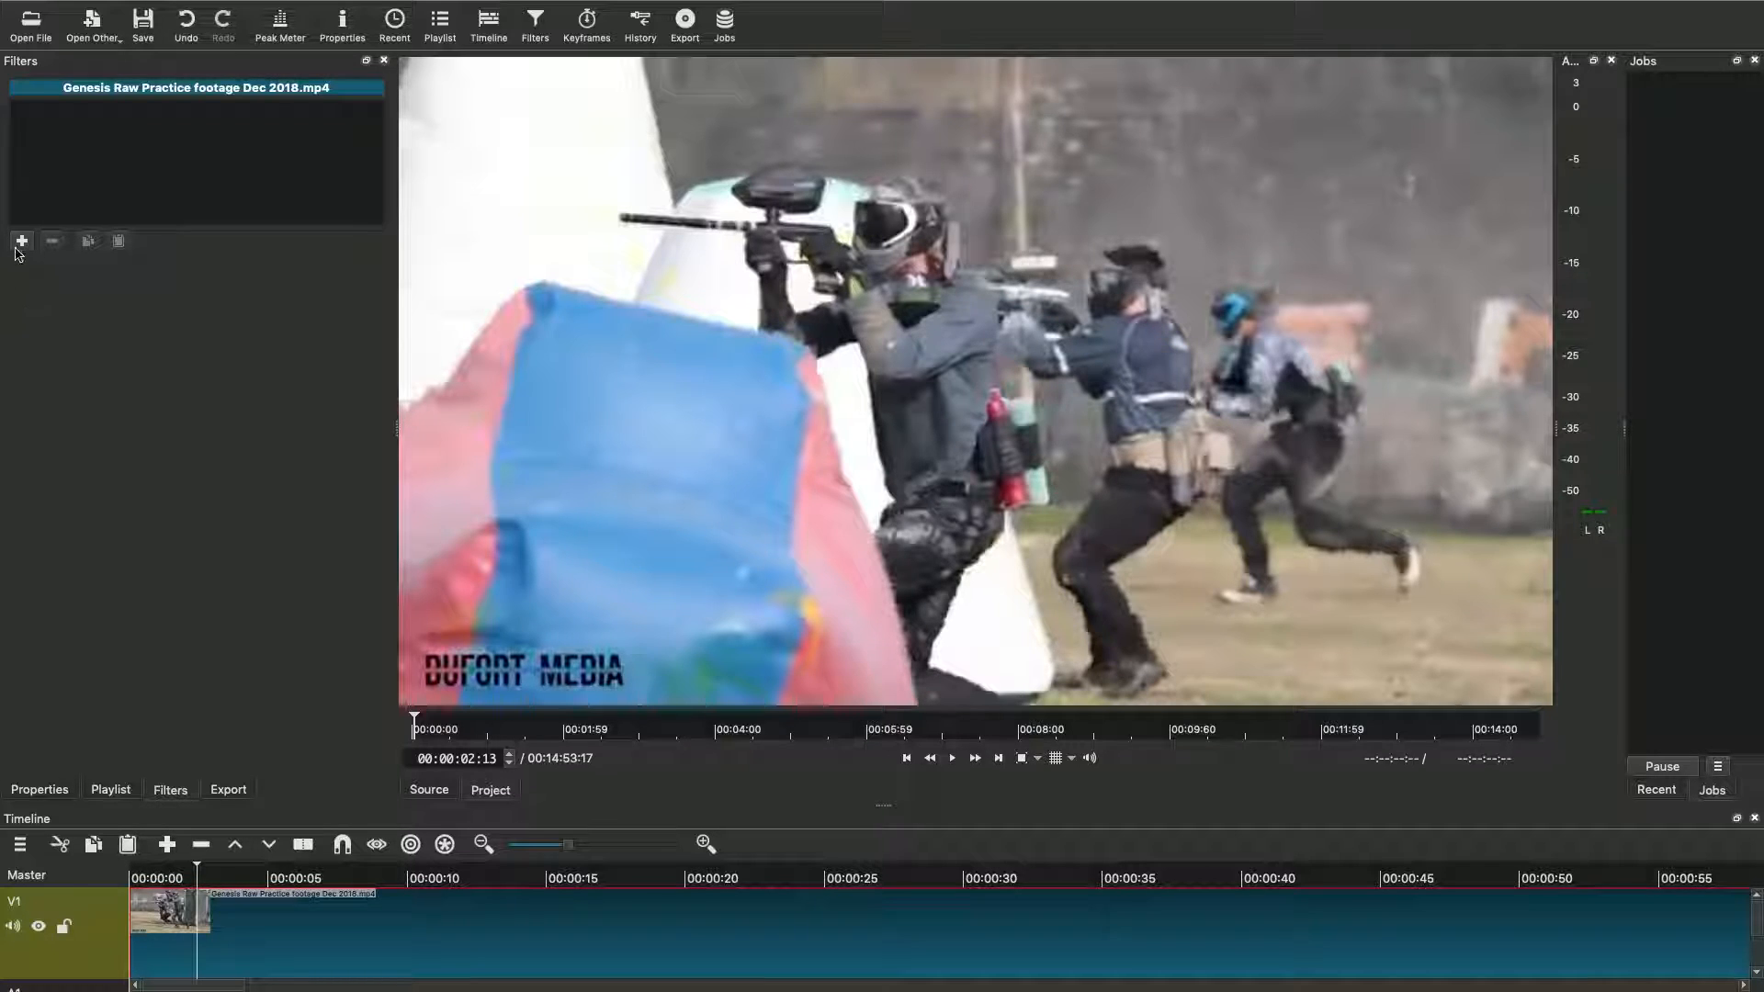
pyautogui.click(21, 241)
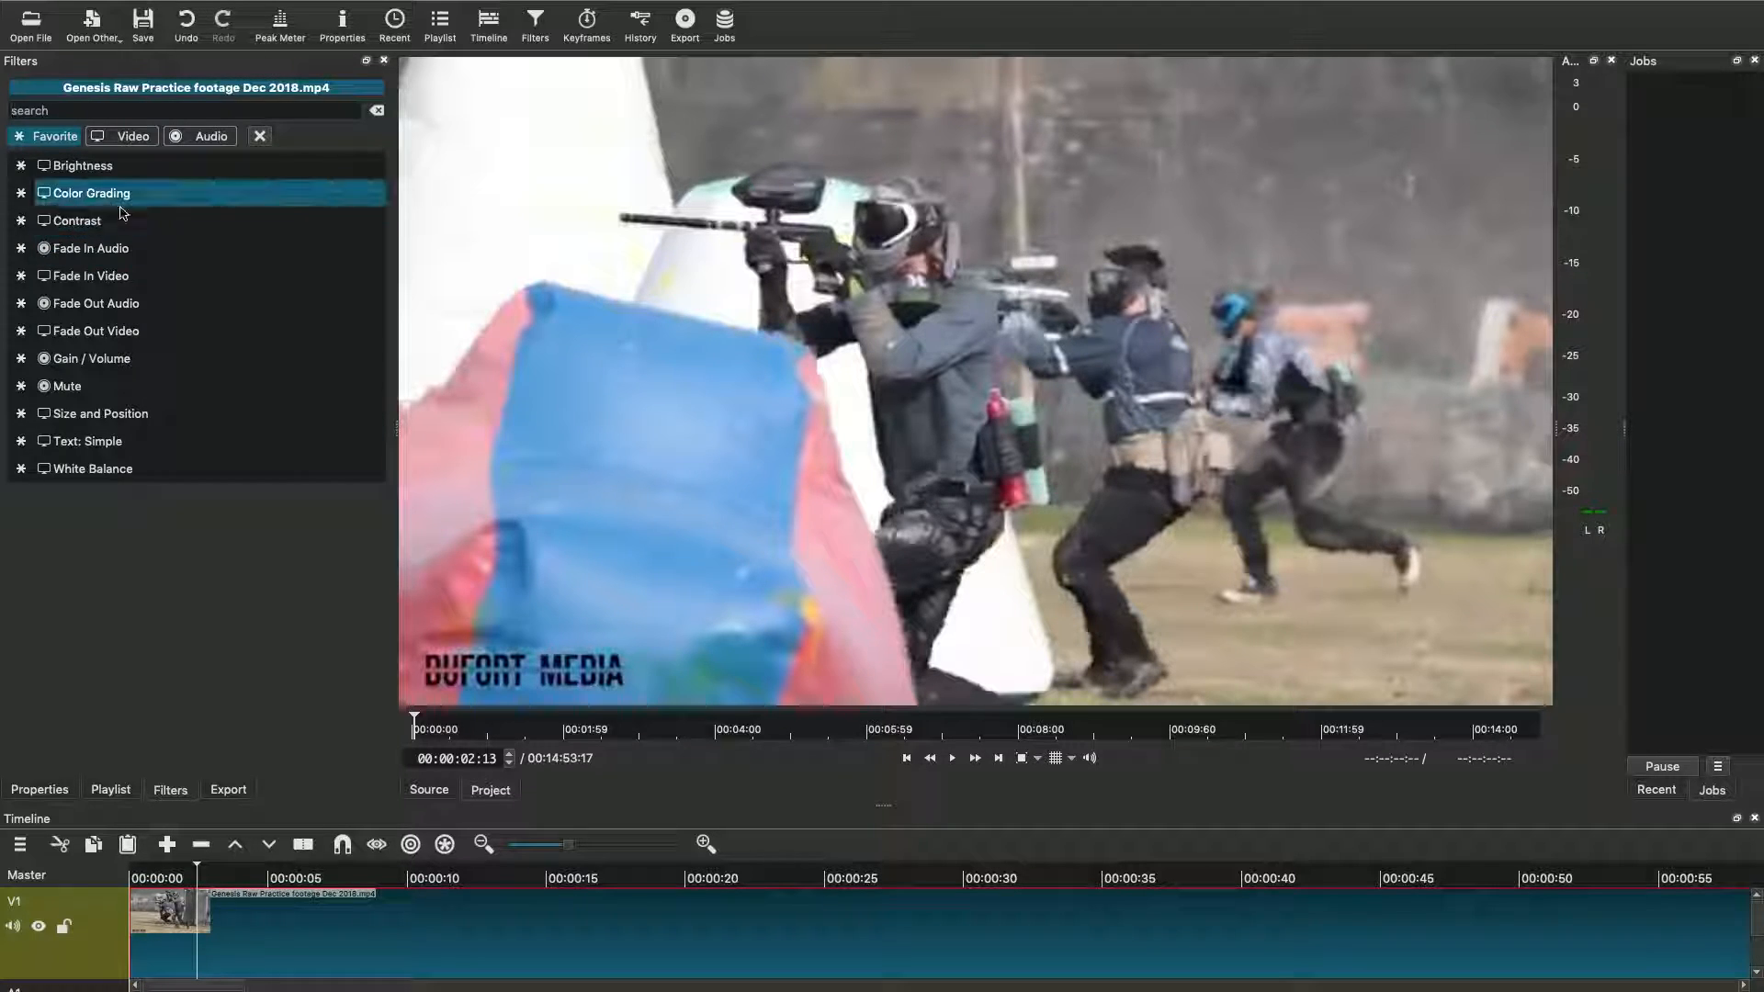
pyautogui.click(136, 277)
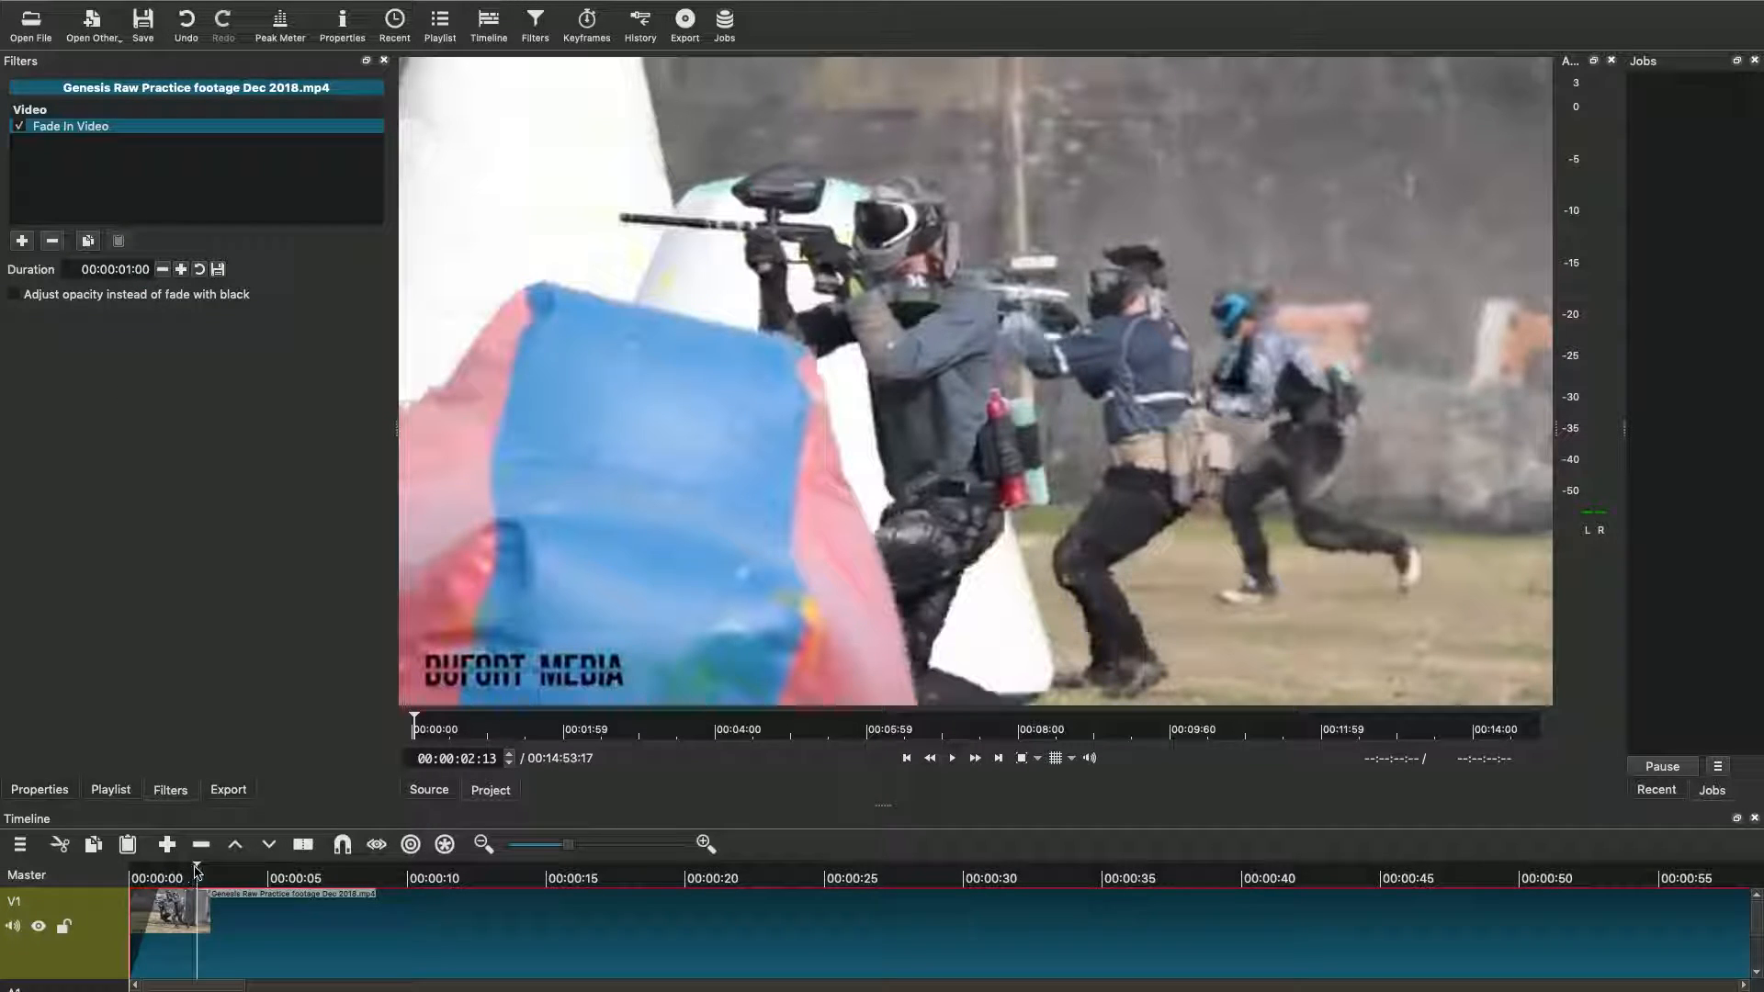
pyautogui.hotkey('ctrl', 'z')
# Step: Return the playhead to the timeline's start and add a 22-frame video fade-in to the first clip
pyautogui.click(135, 880)
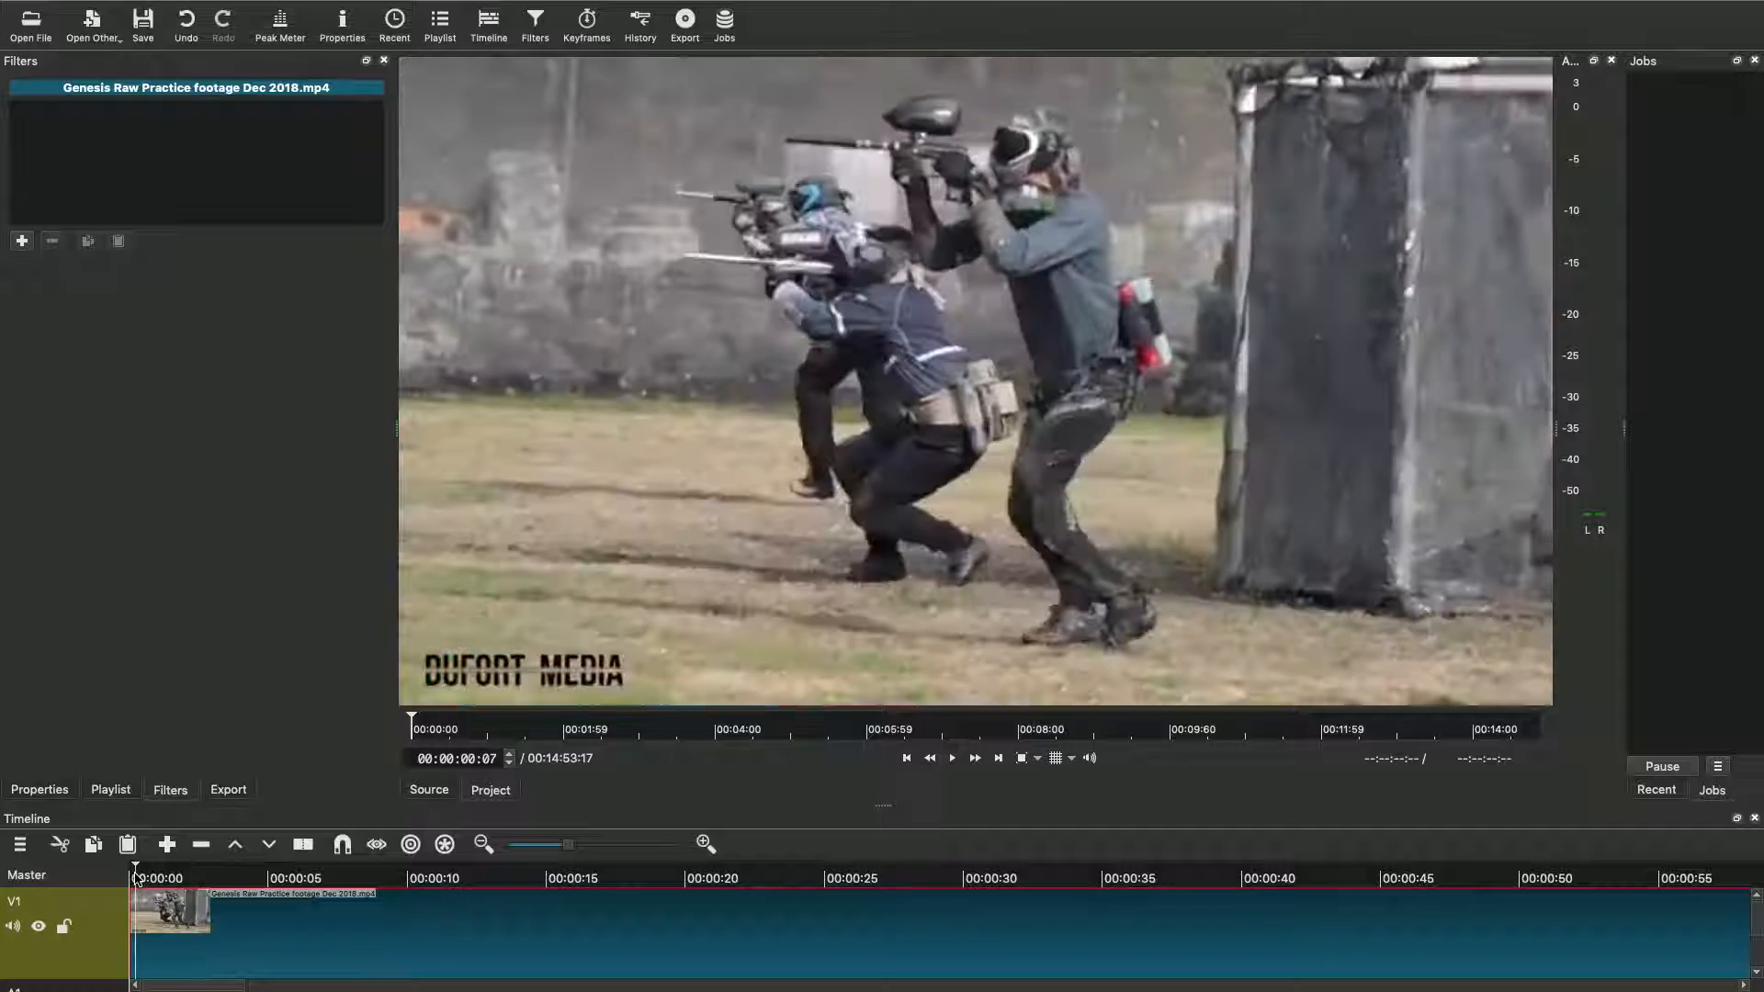
pyautogui.moveTo(135, 866); pyautogui.dragTo(11, 871)
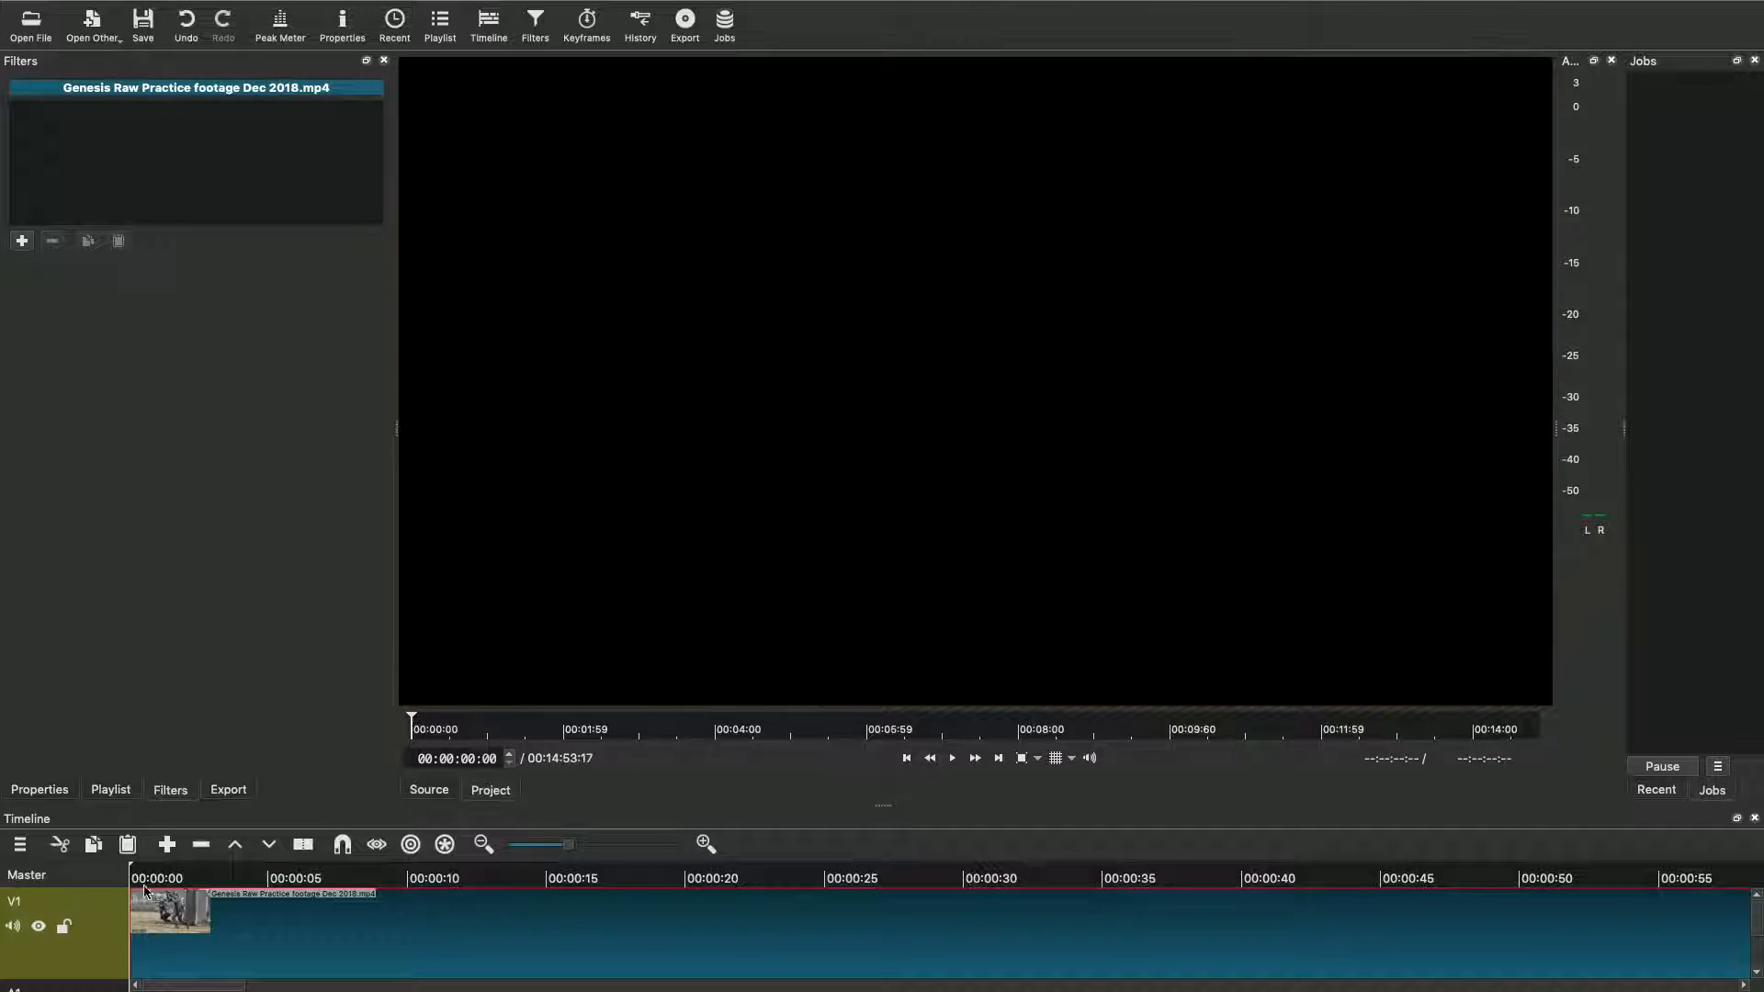
pyautogui.moveTo(145, 901); pyautogui.dragTo(187, 910)
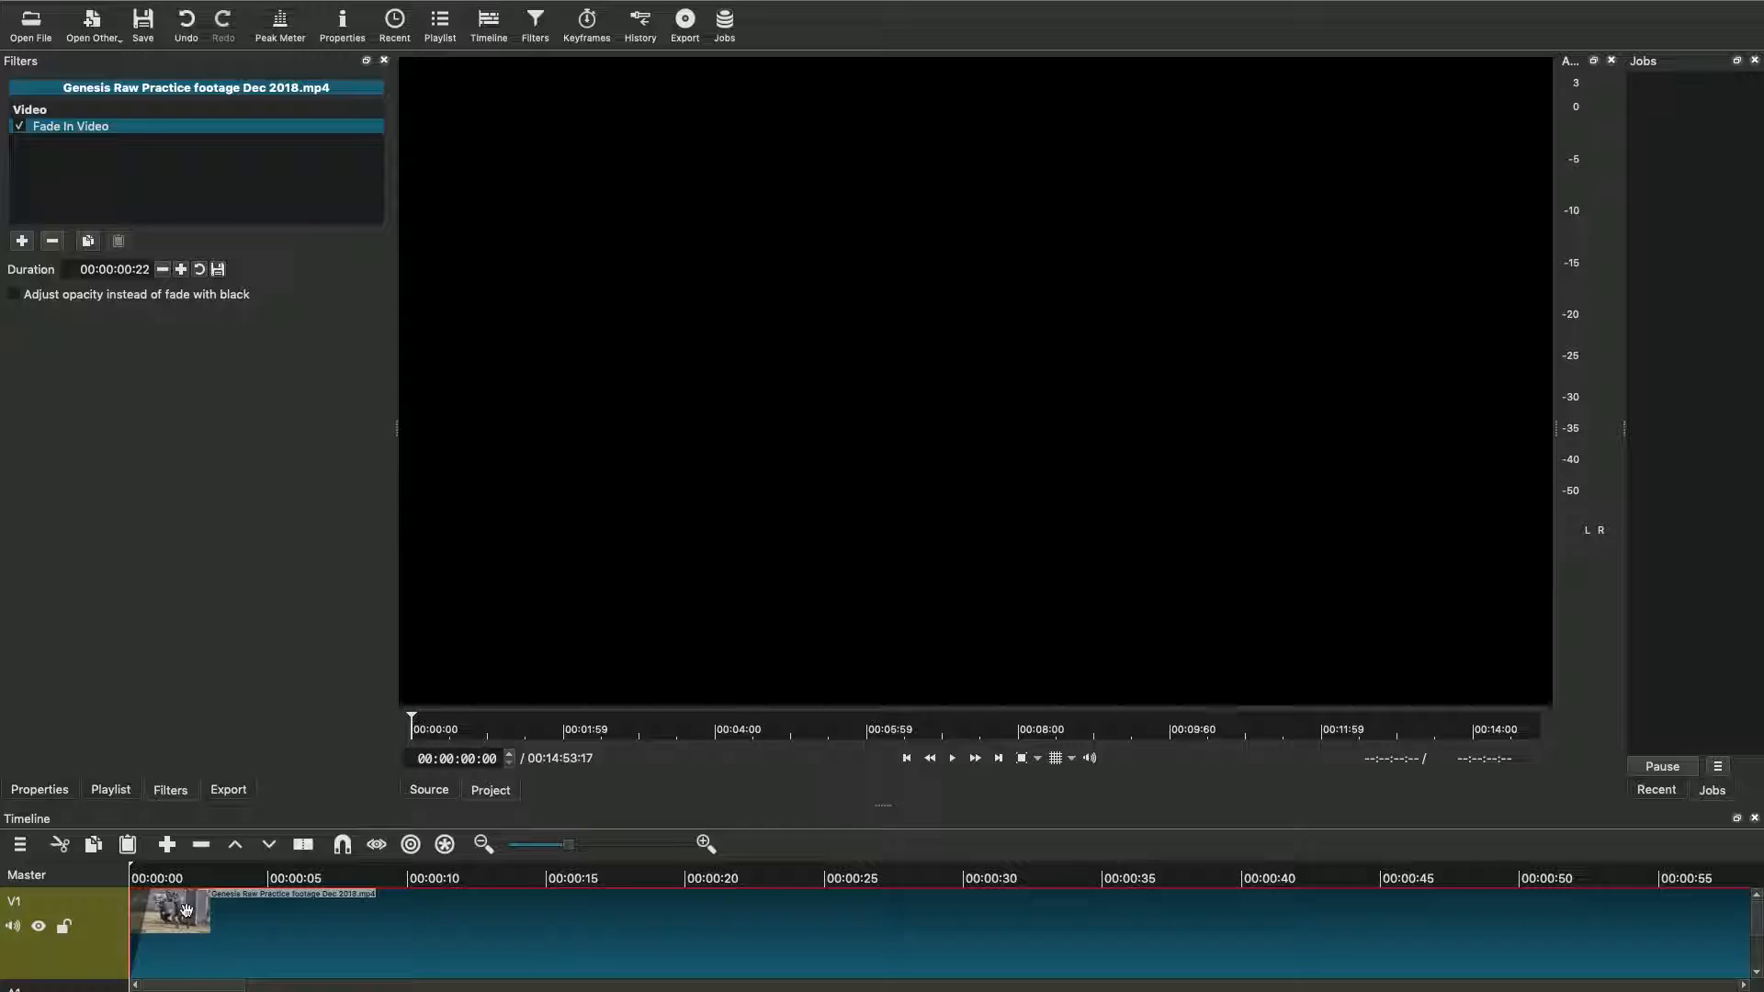
# Step: Play the timeline through the fade-in to 00:00:01:20 and split the clip at that point
pyautogui.click(953, 764)
pyautogui.click(953, 765)
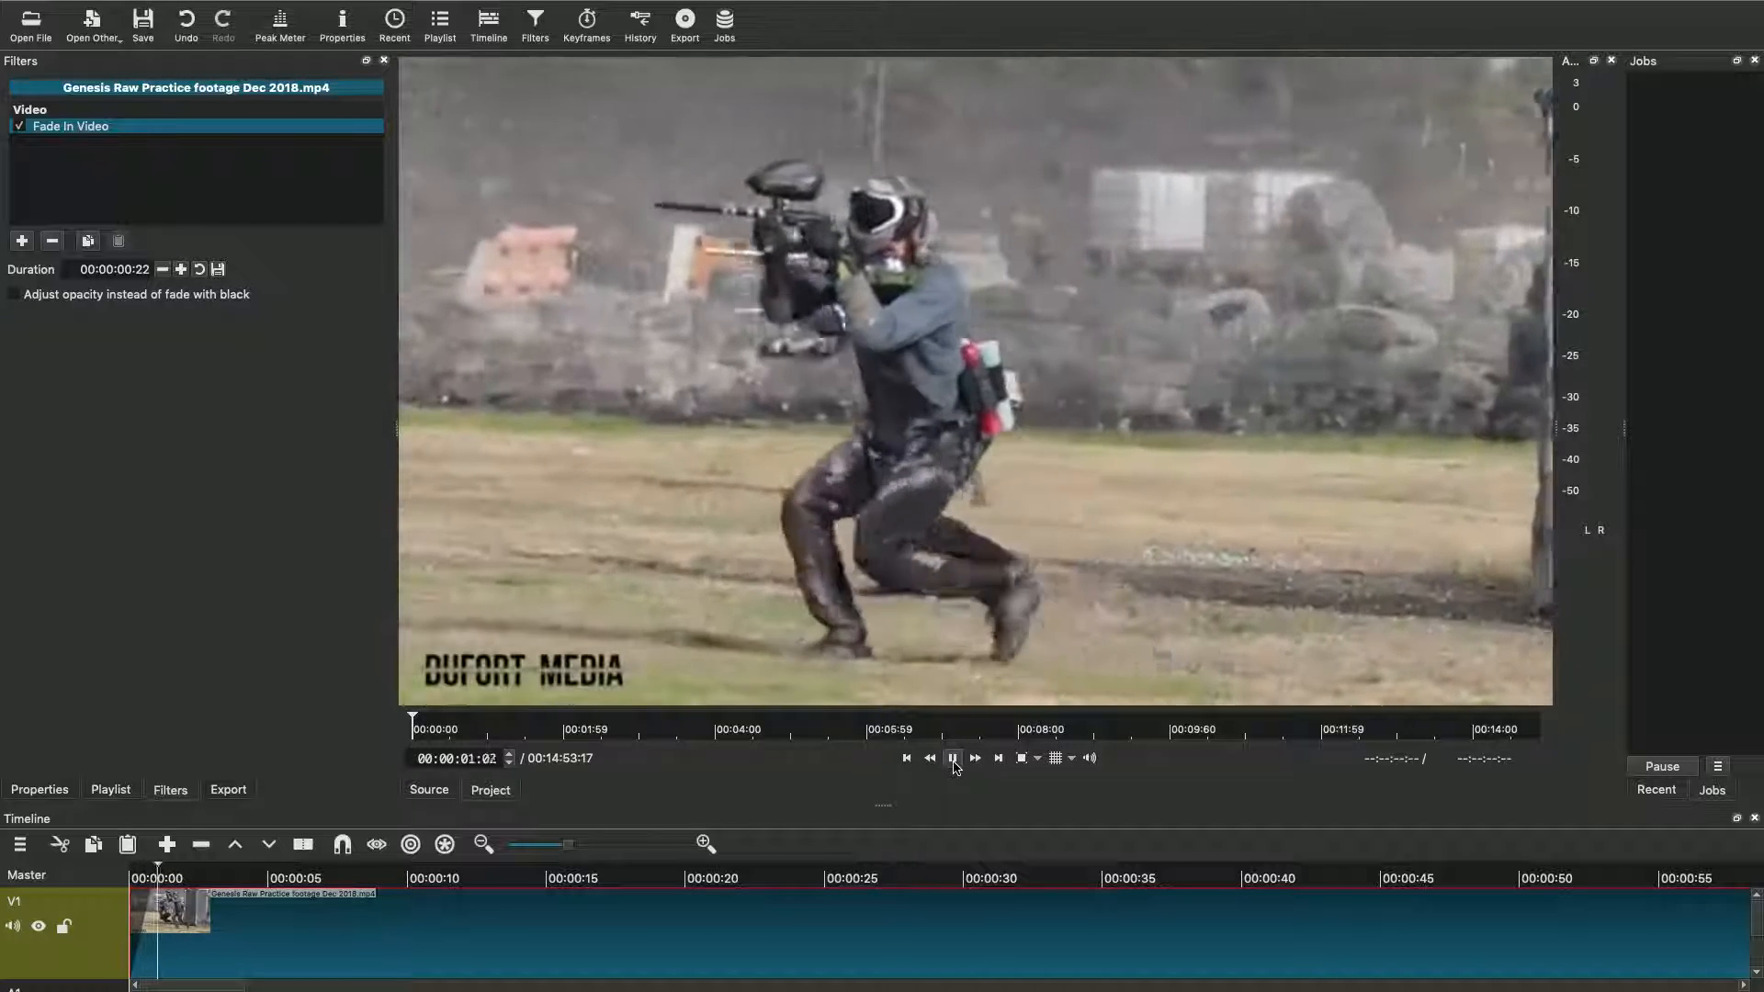
pyautogui.click(953, 764)
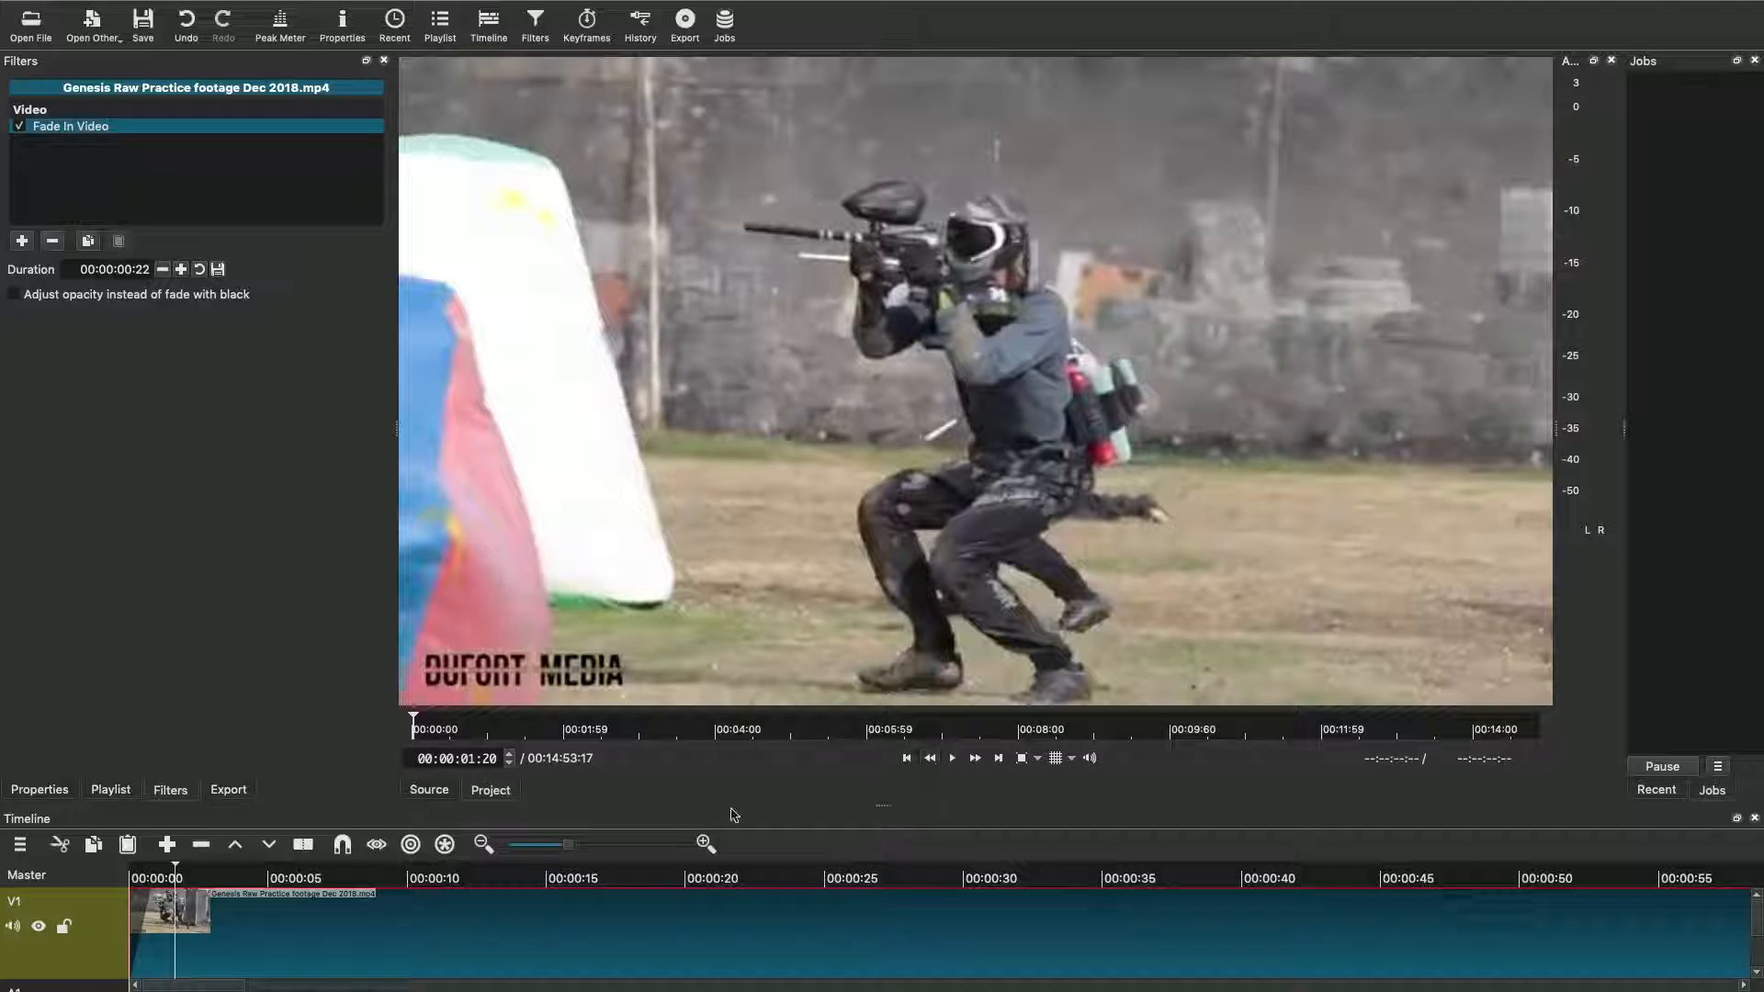
pyautogui.click(310, 847)
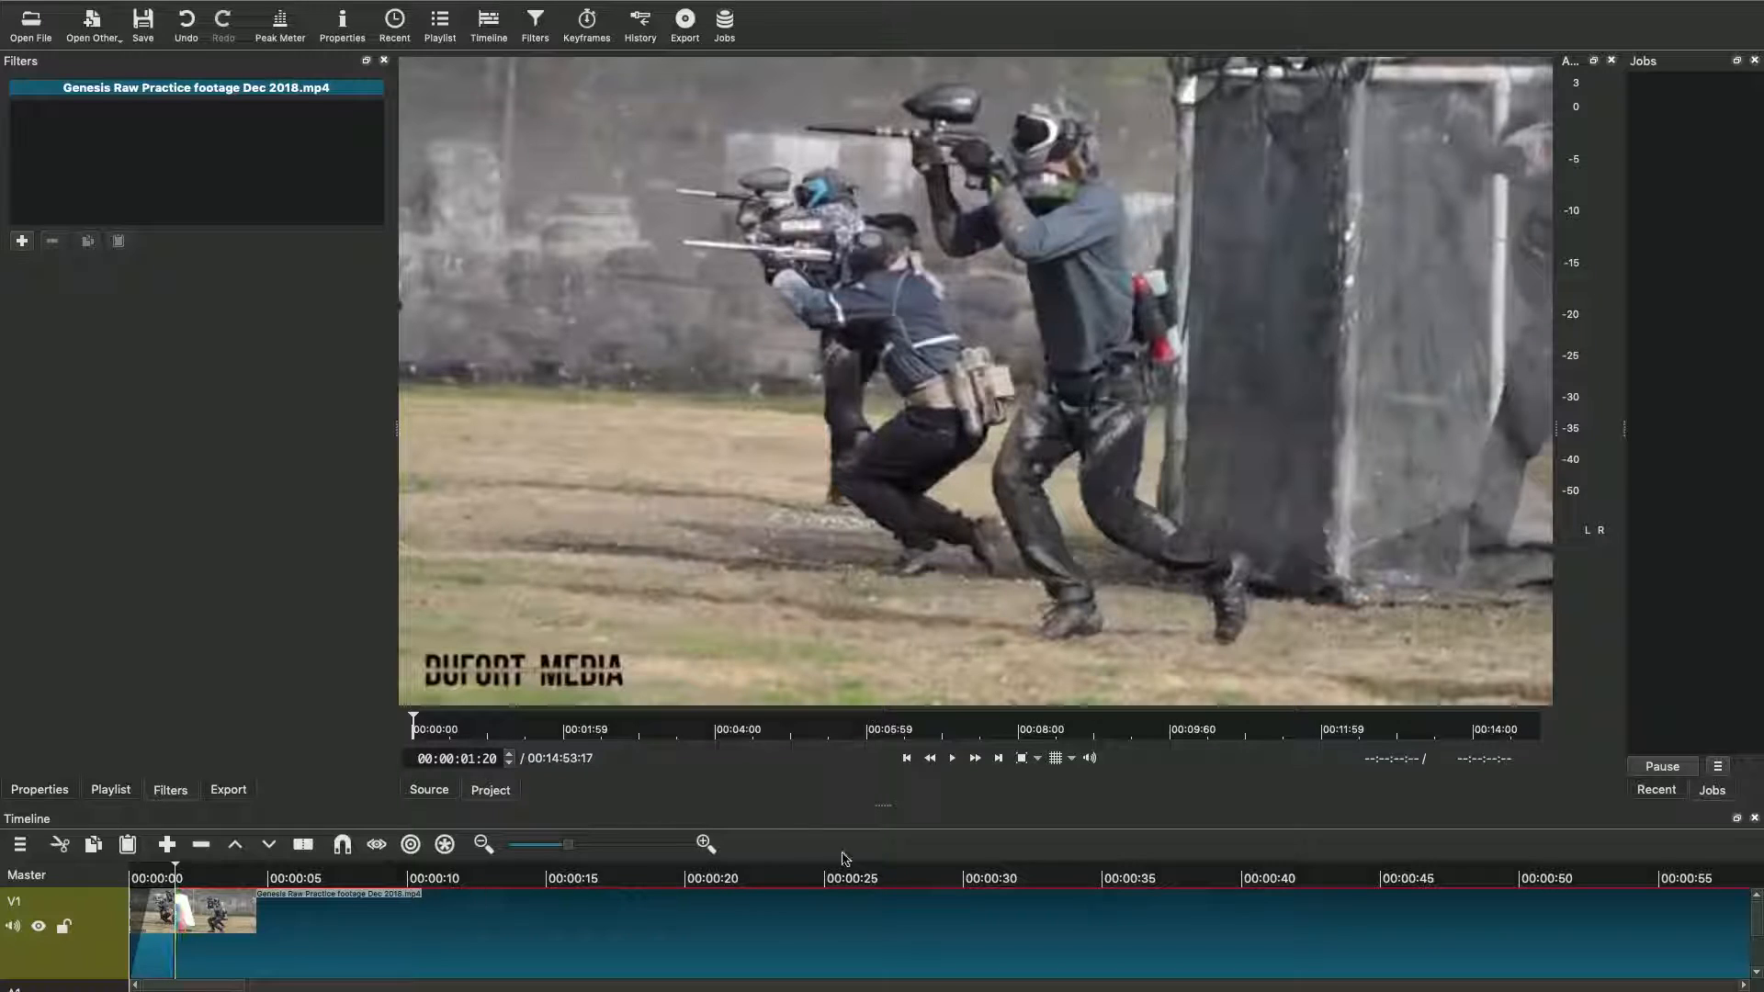
# Step: Play the timeline on to 00:00:04:04 and split the clip there
pyautogui.click(955, 760)
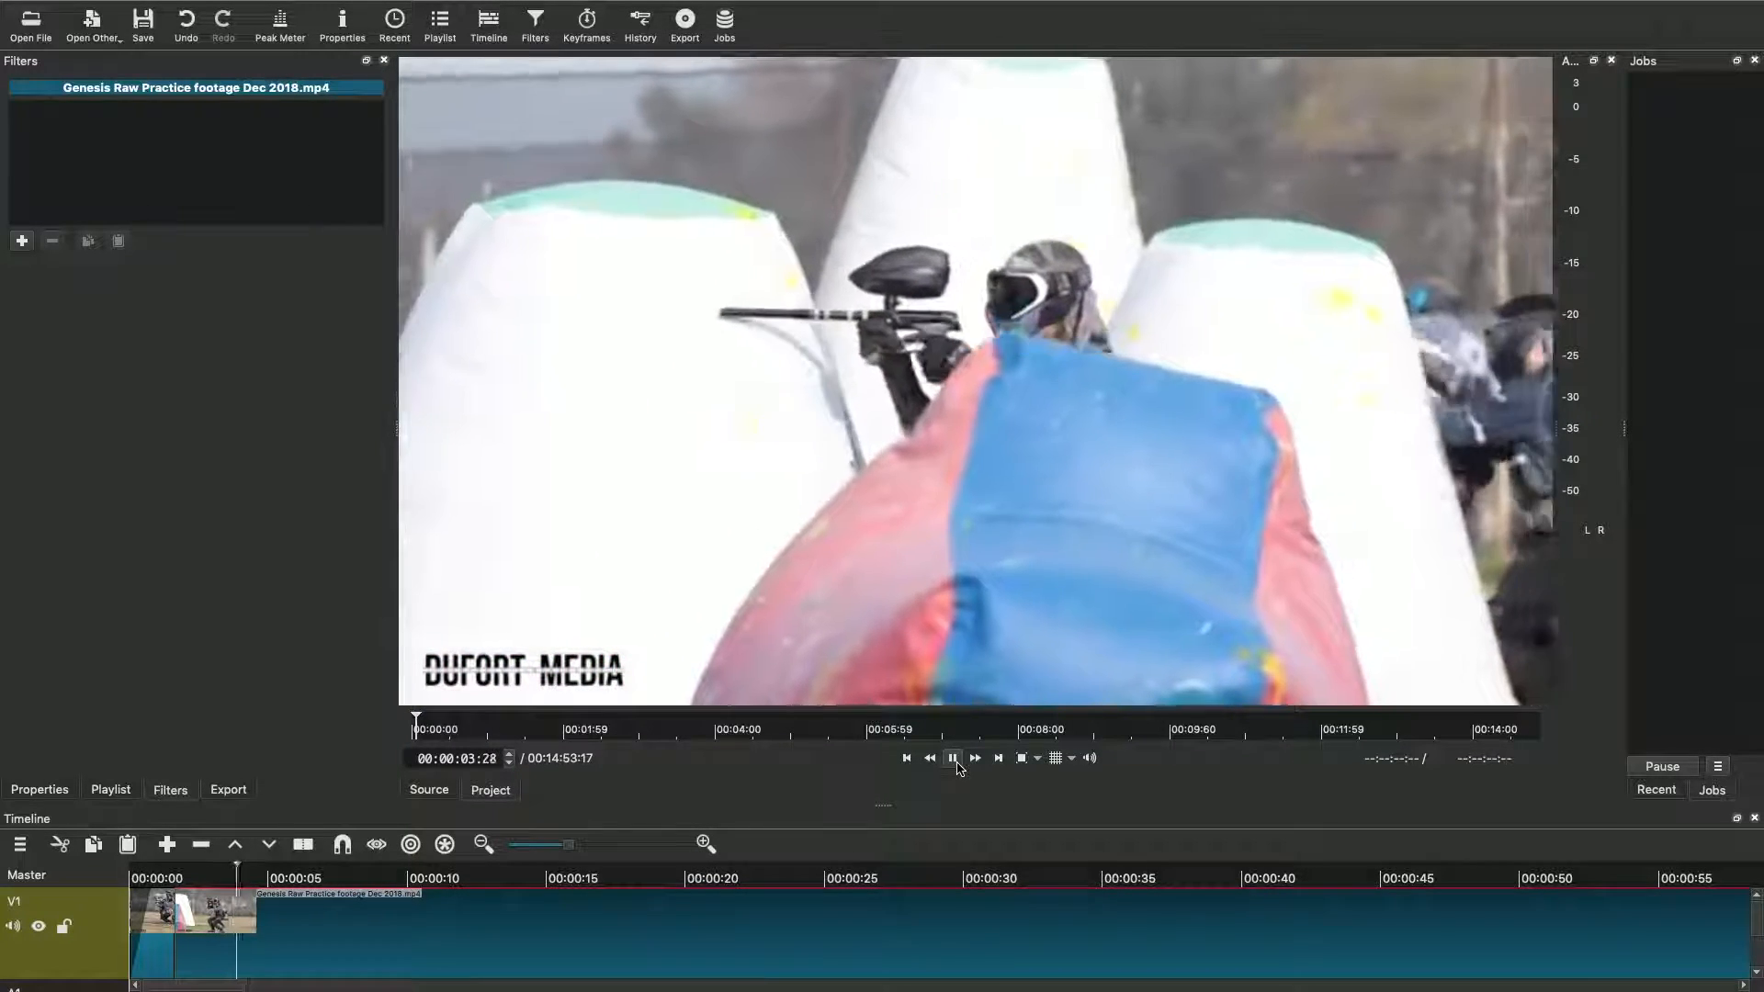
pyautogui.click(955, 765)
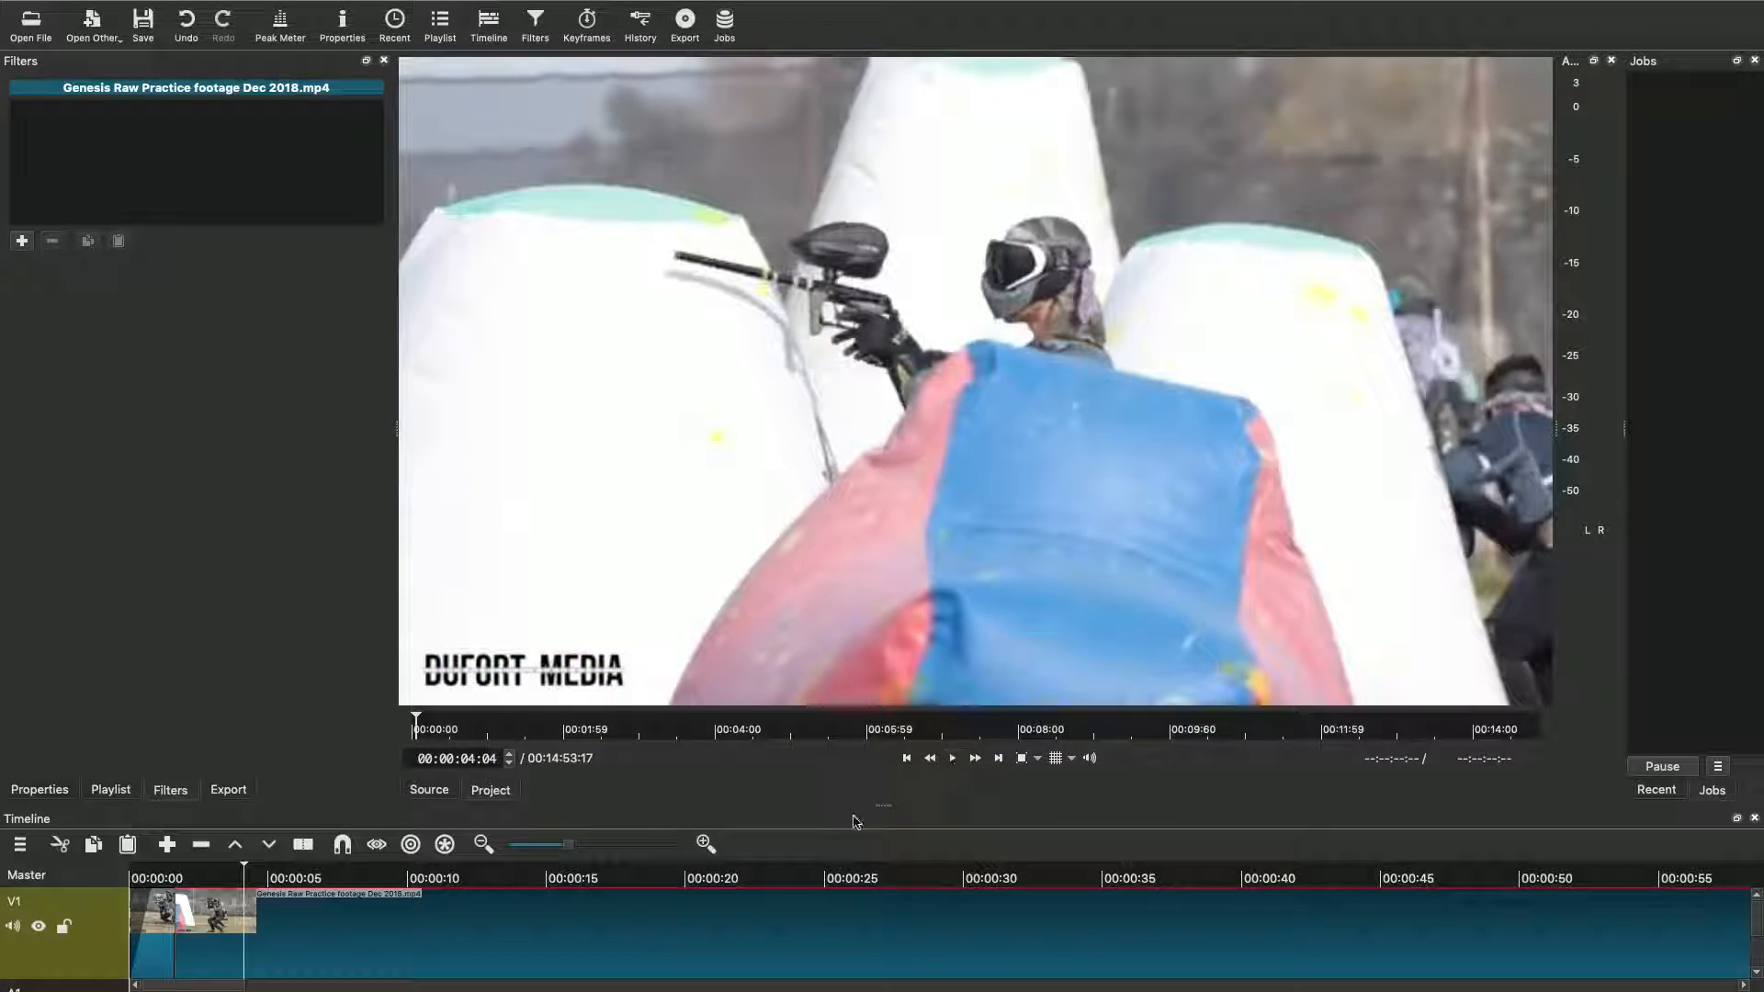
pyautogui.click(309, 849)
# Step: Select the middle segment between the two splits and add a Text: Simple filter to it
pyautogui.click(221, 920)
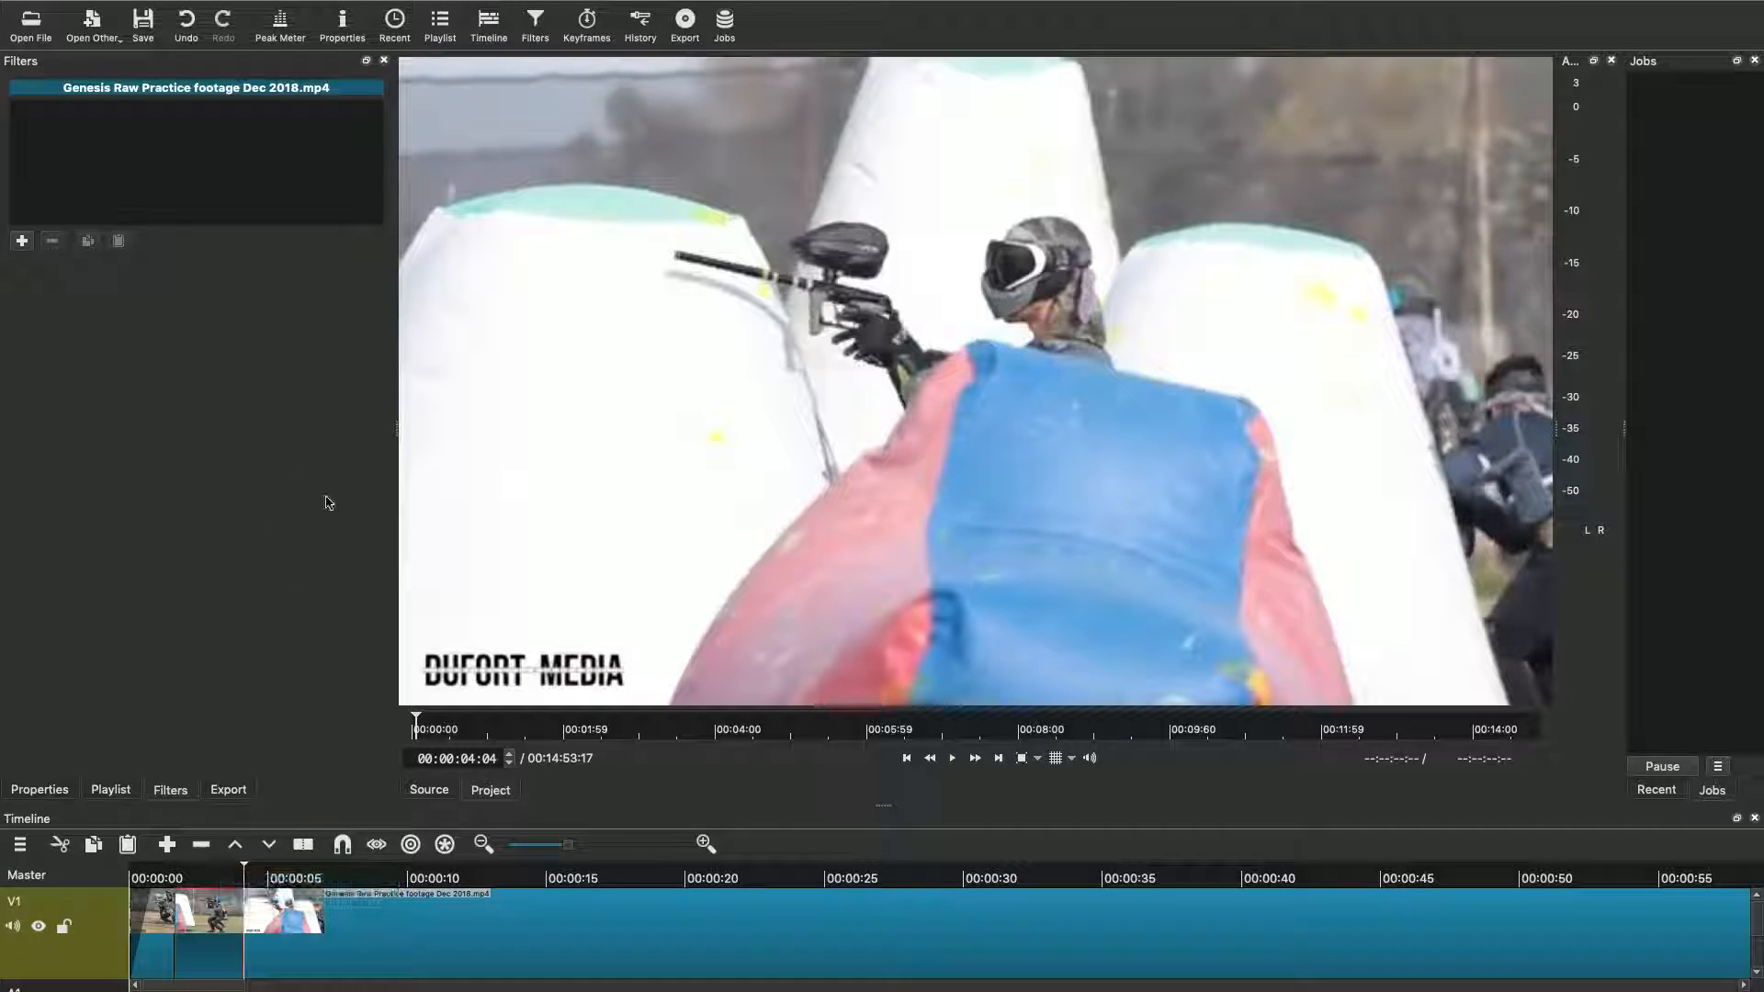
pyautogui.click(22, 242)
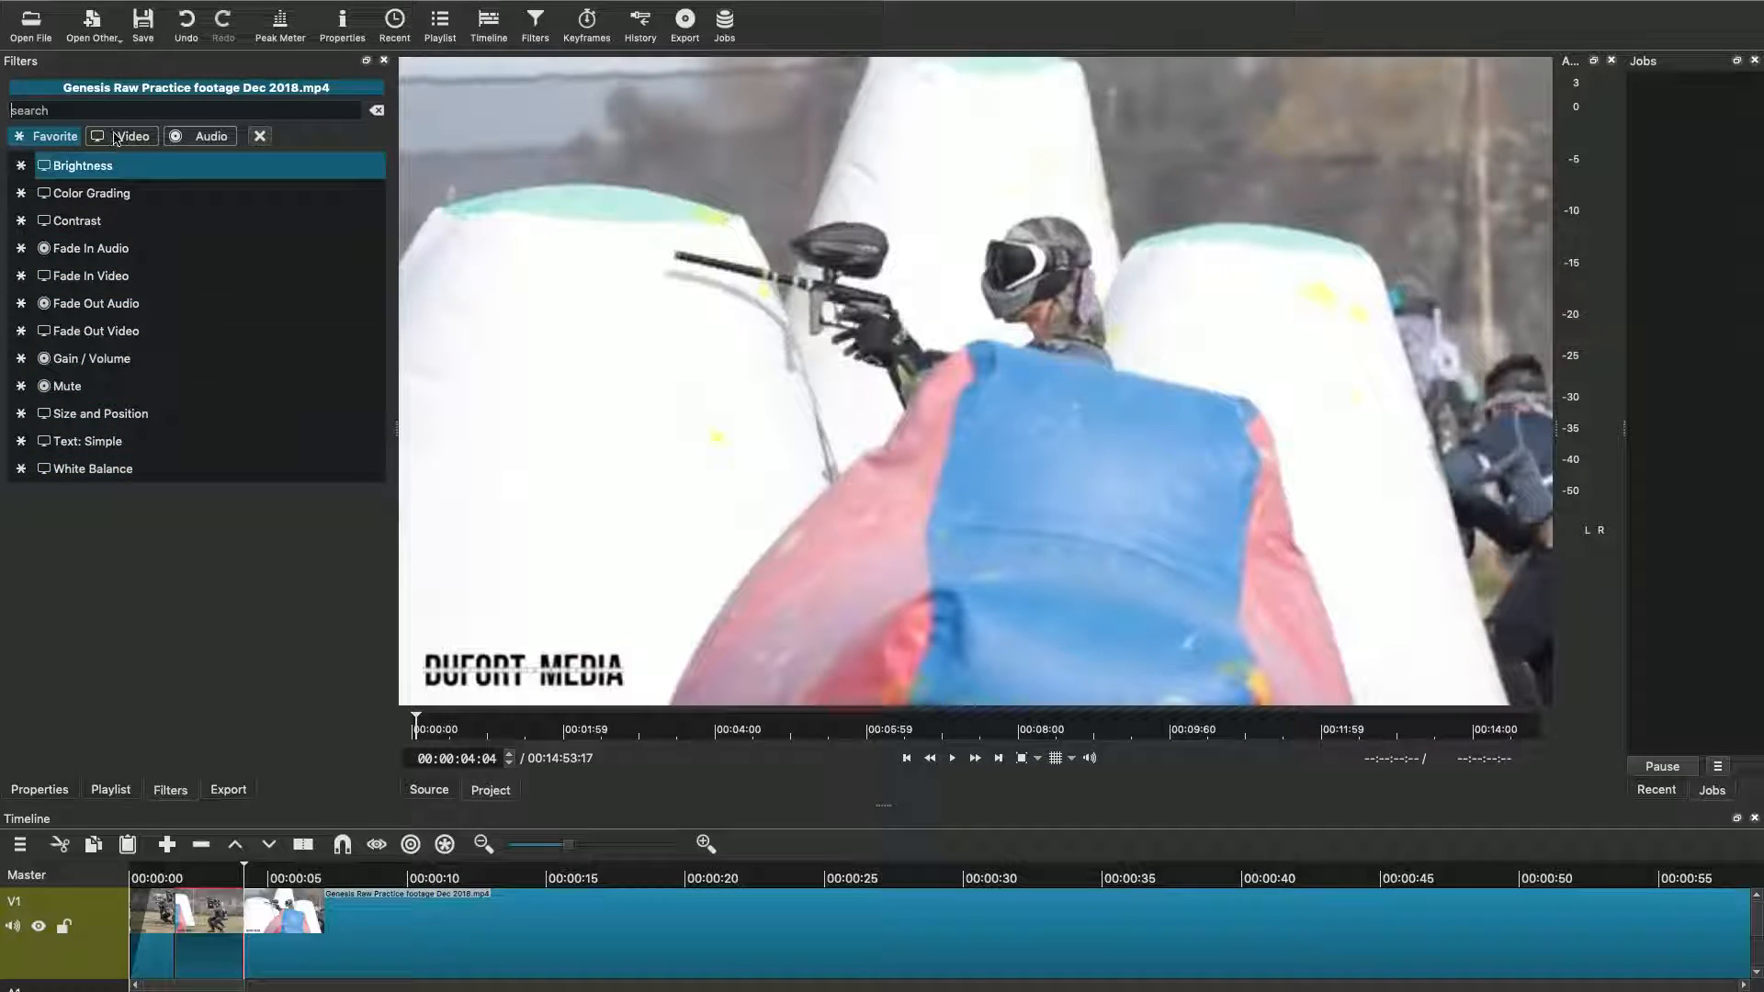
pyautogui.click(115, 137)
pyautogui.click(53, 137)
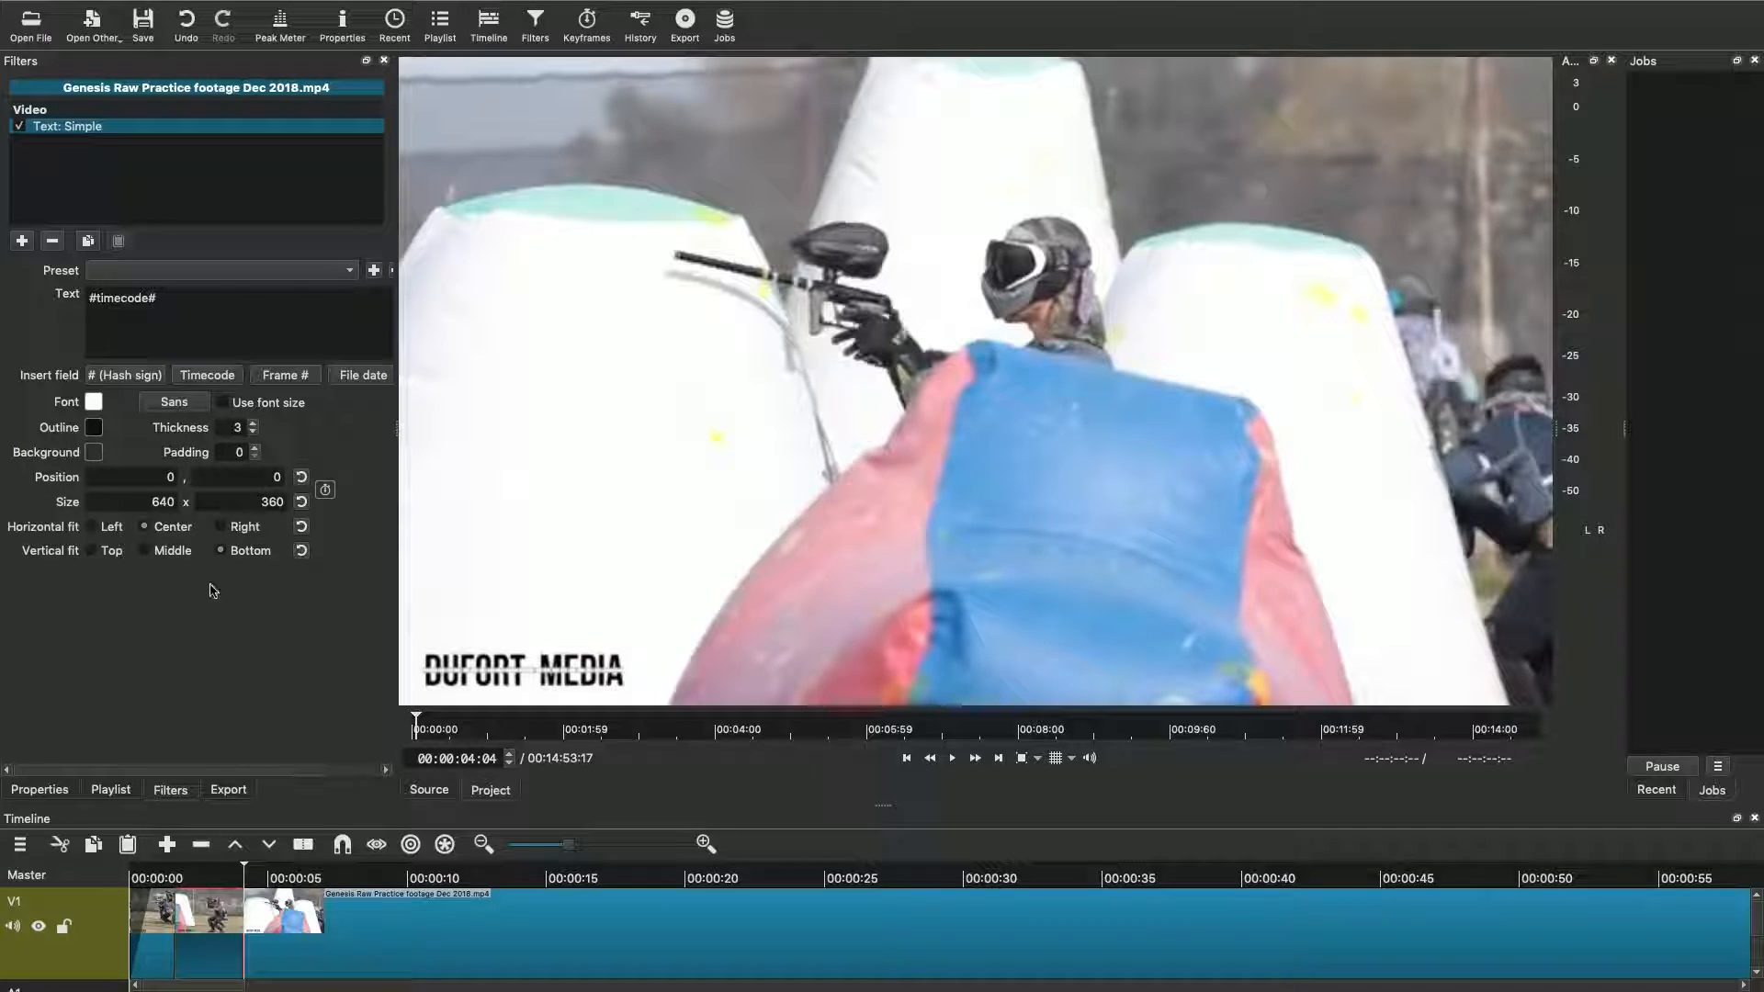
# Step: Replace the filter's timecode placeholder with the text "Phase 1"
pyautogui.hotkey('shift', 'Left')
pyautogui.hotkey('shift', 'Left')
pyautogui.hotkey('shift', 'Left')
pyautogui.hotkey('shift', 'Left')
pyautogui.hotkey('shift', 'Left')
pyautogui.hotkey('shift', 'Left')
pyautogui.hotkey('shift', 'Left')
pyautogui.hotkey('shift', 'Left')
pyautogui.hotkey('shift', 'Left')
pyautogui.hotkey('shift', 'Left')
pyautogui.press('BackSpace')
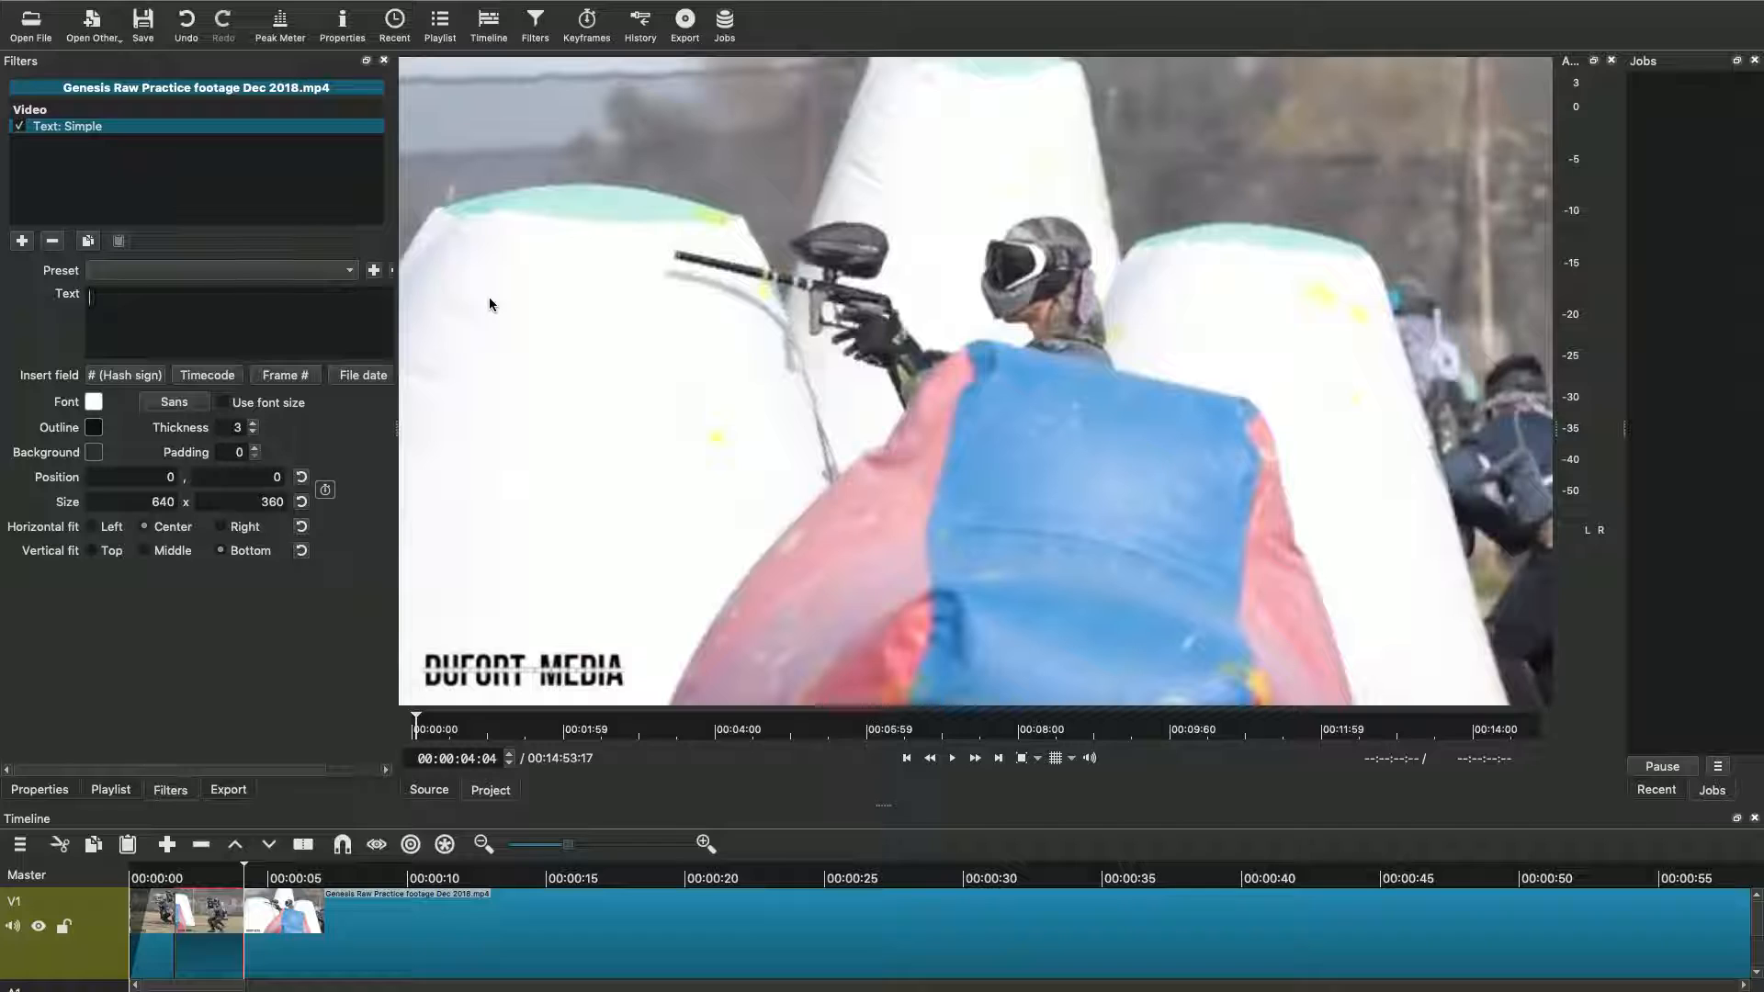
pyautogui.write('Phase 1')
# Step: Play the timeline from its beginning to past the middle segment to check the "Phase 1" title
pyautogui.click(149, 870)
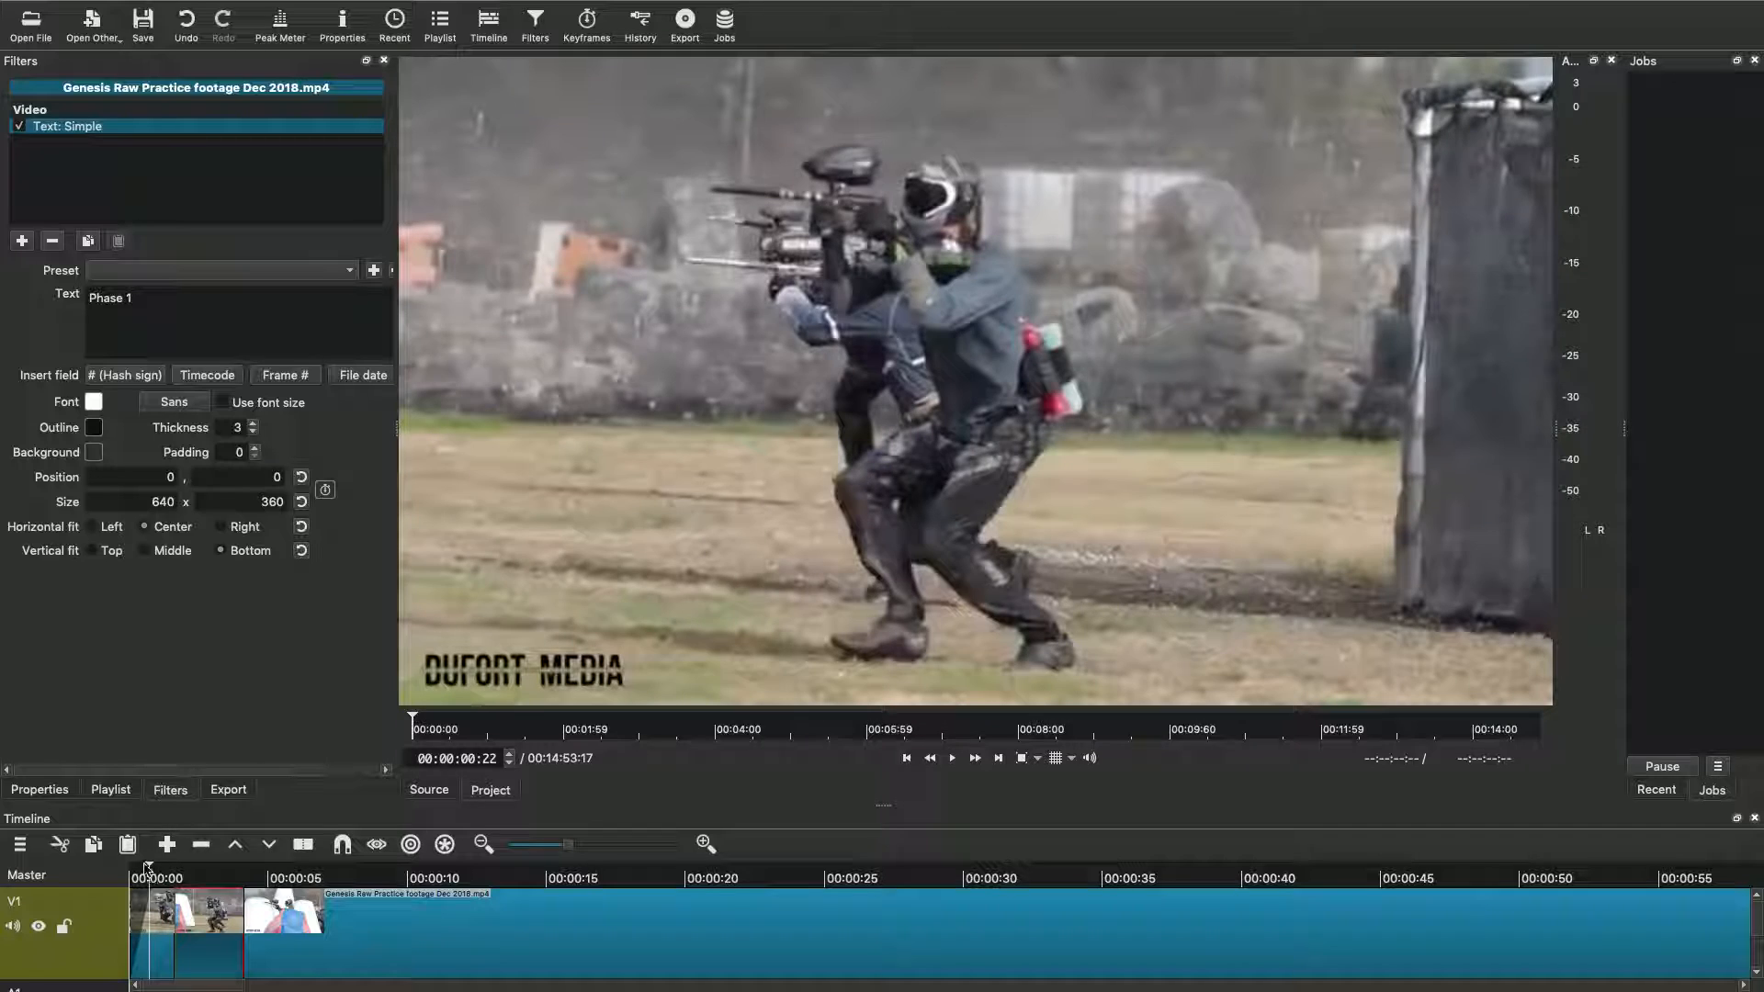
pyautogui.click(139, 870)
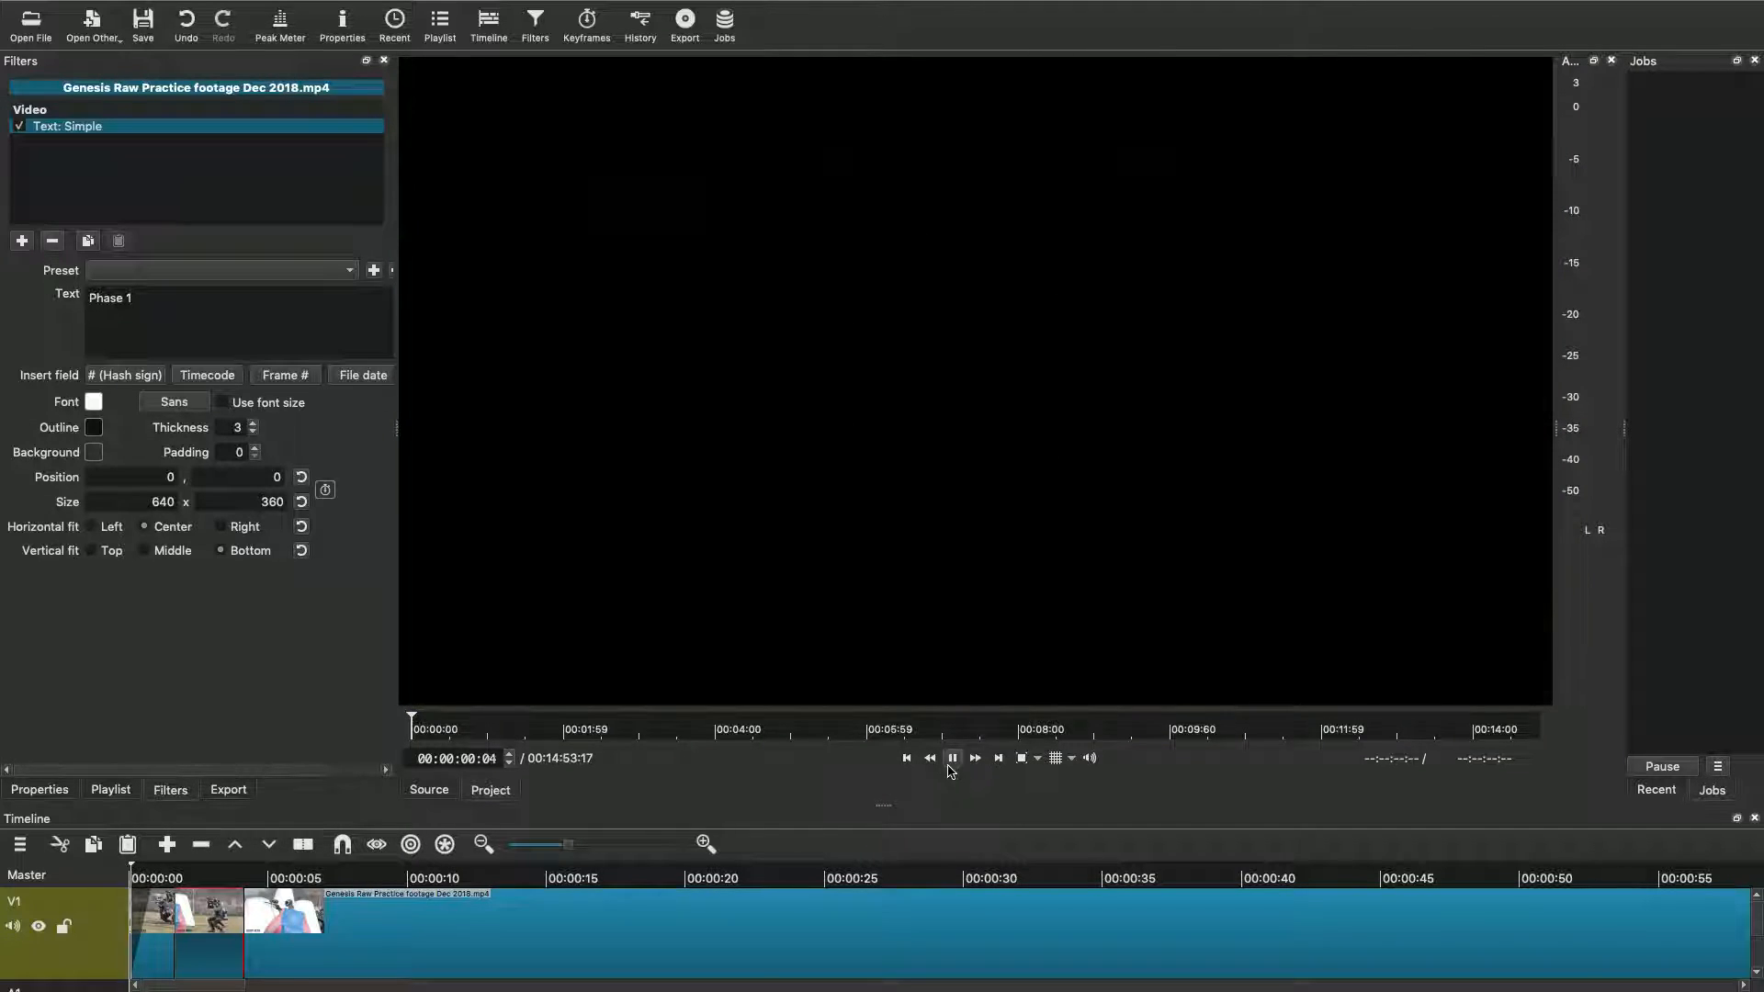
pyautogui.click(953, 758)
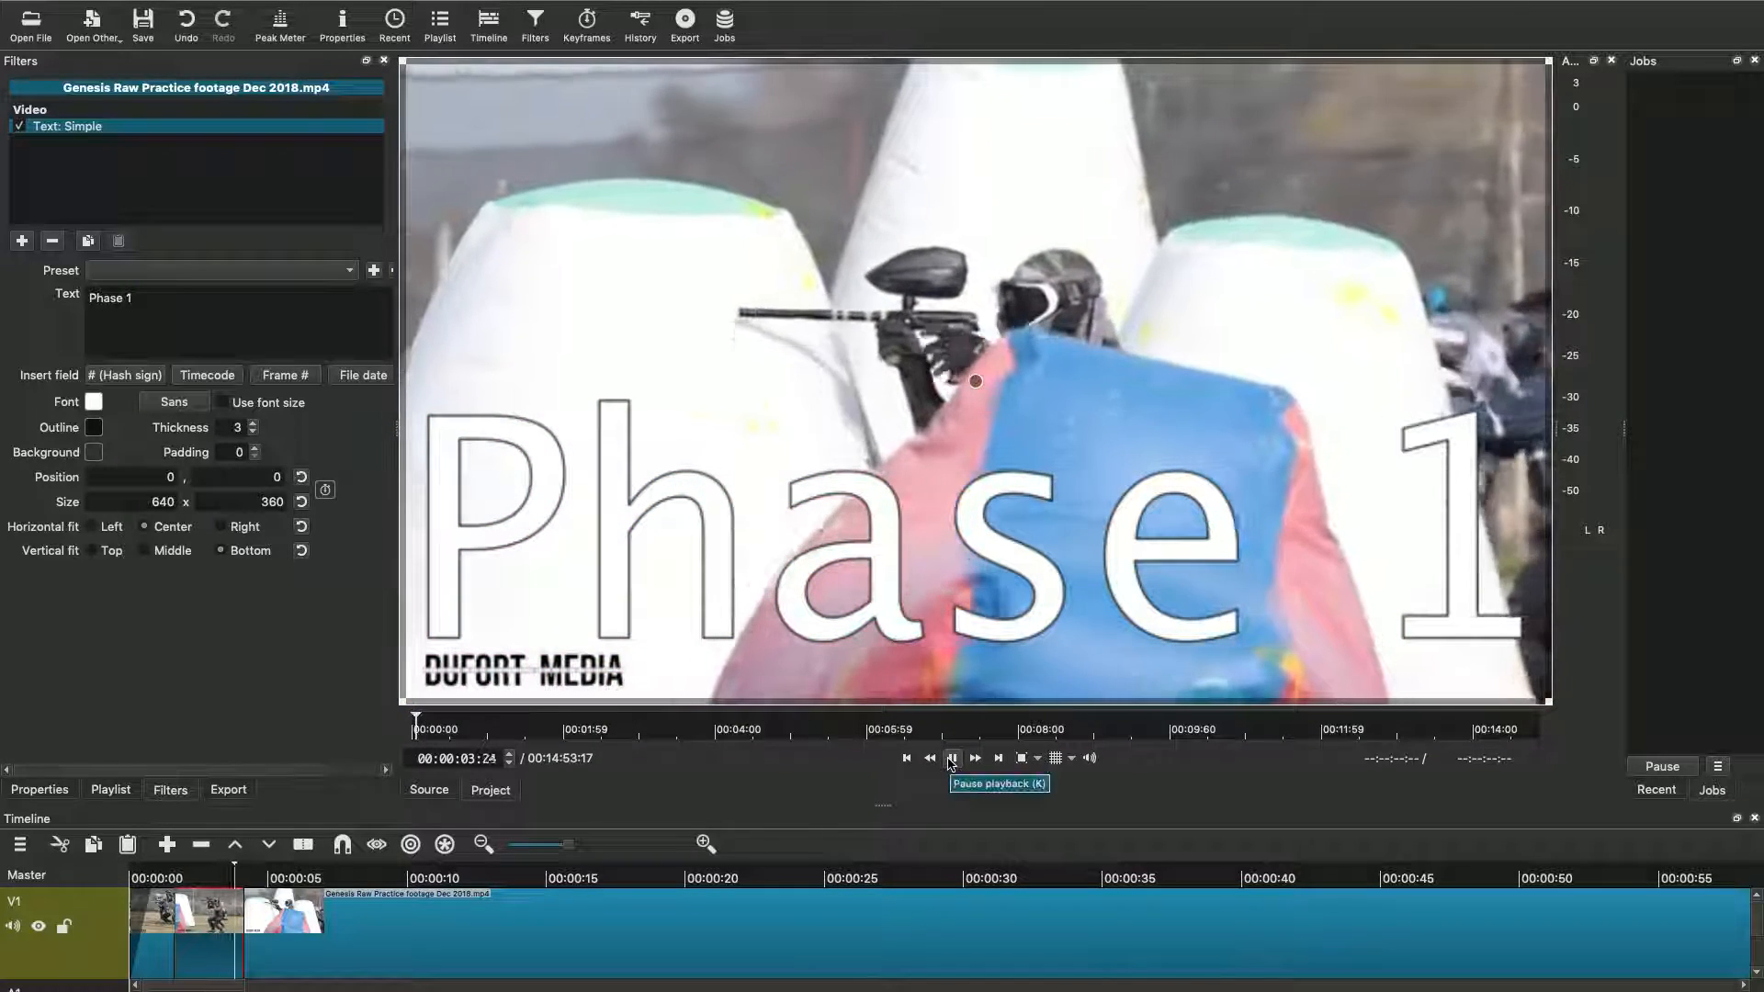
pyautogui.click(952, 759)
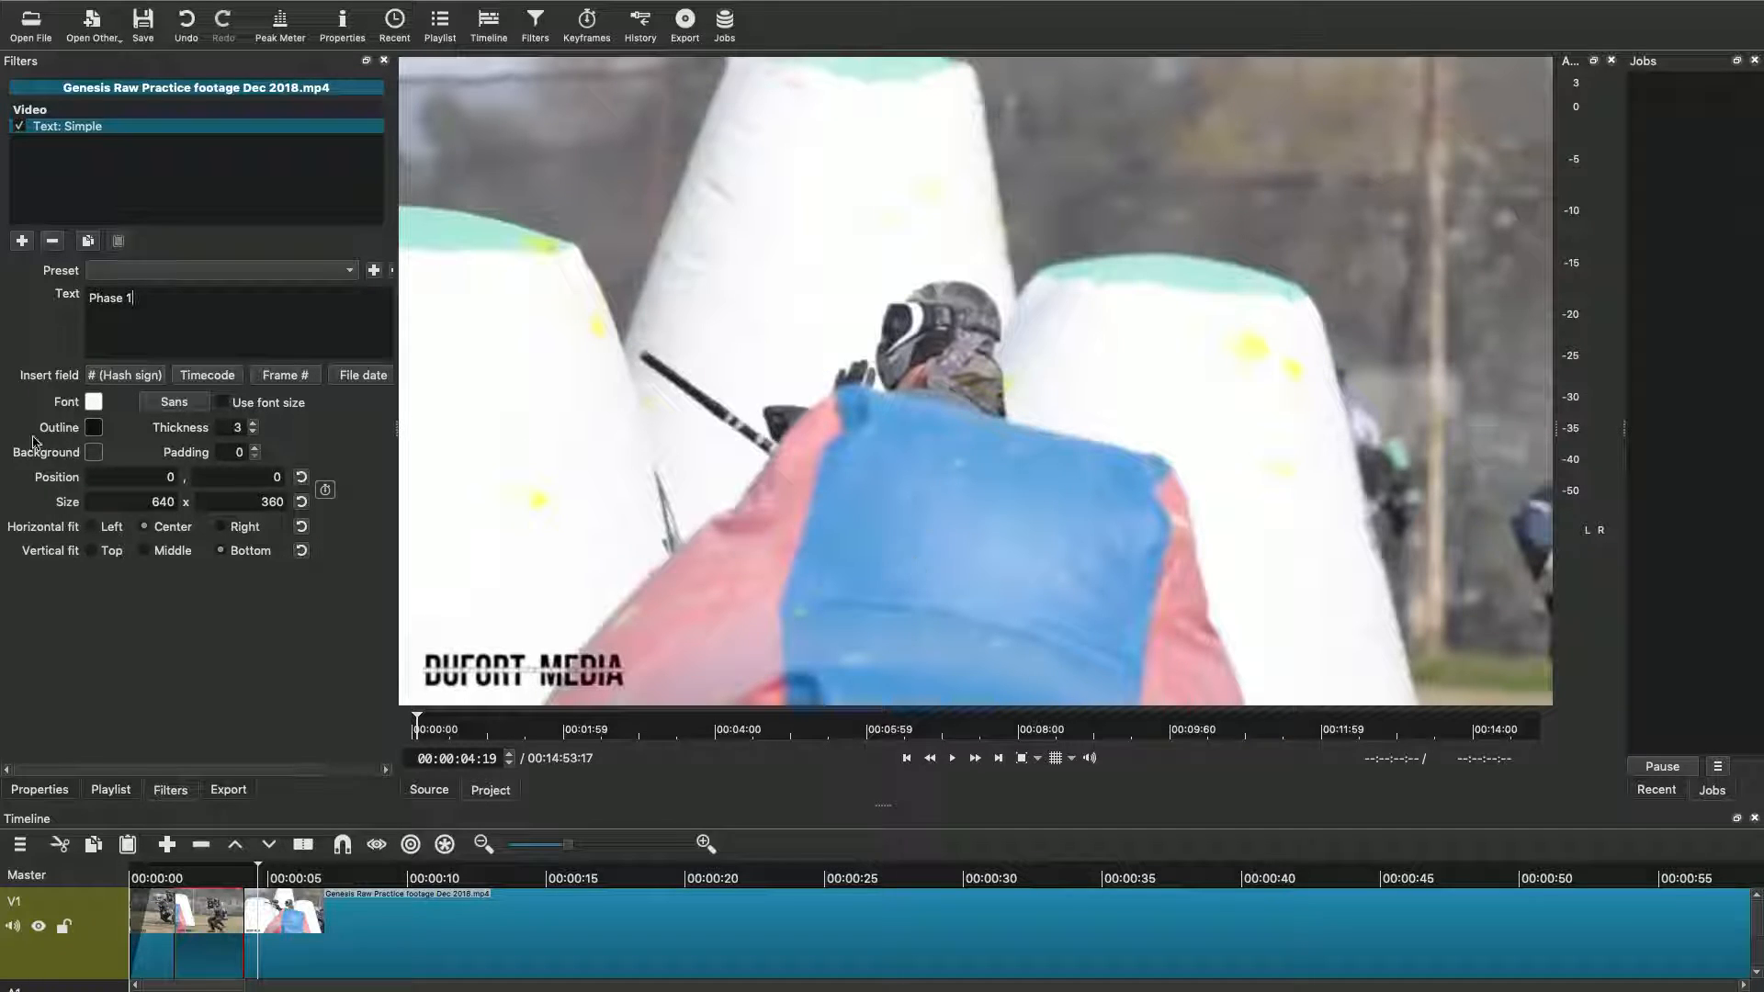
# Step: Set the "Phase 1" title's font color to red
pyautogui.click(92, 404)
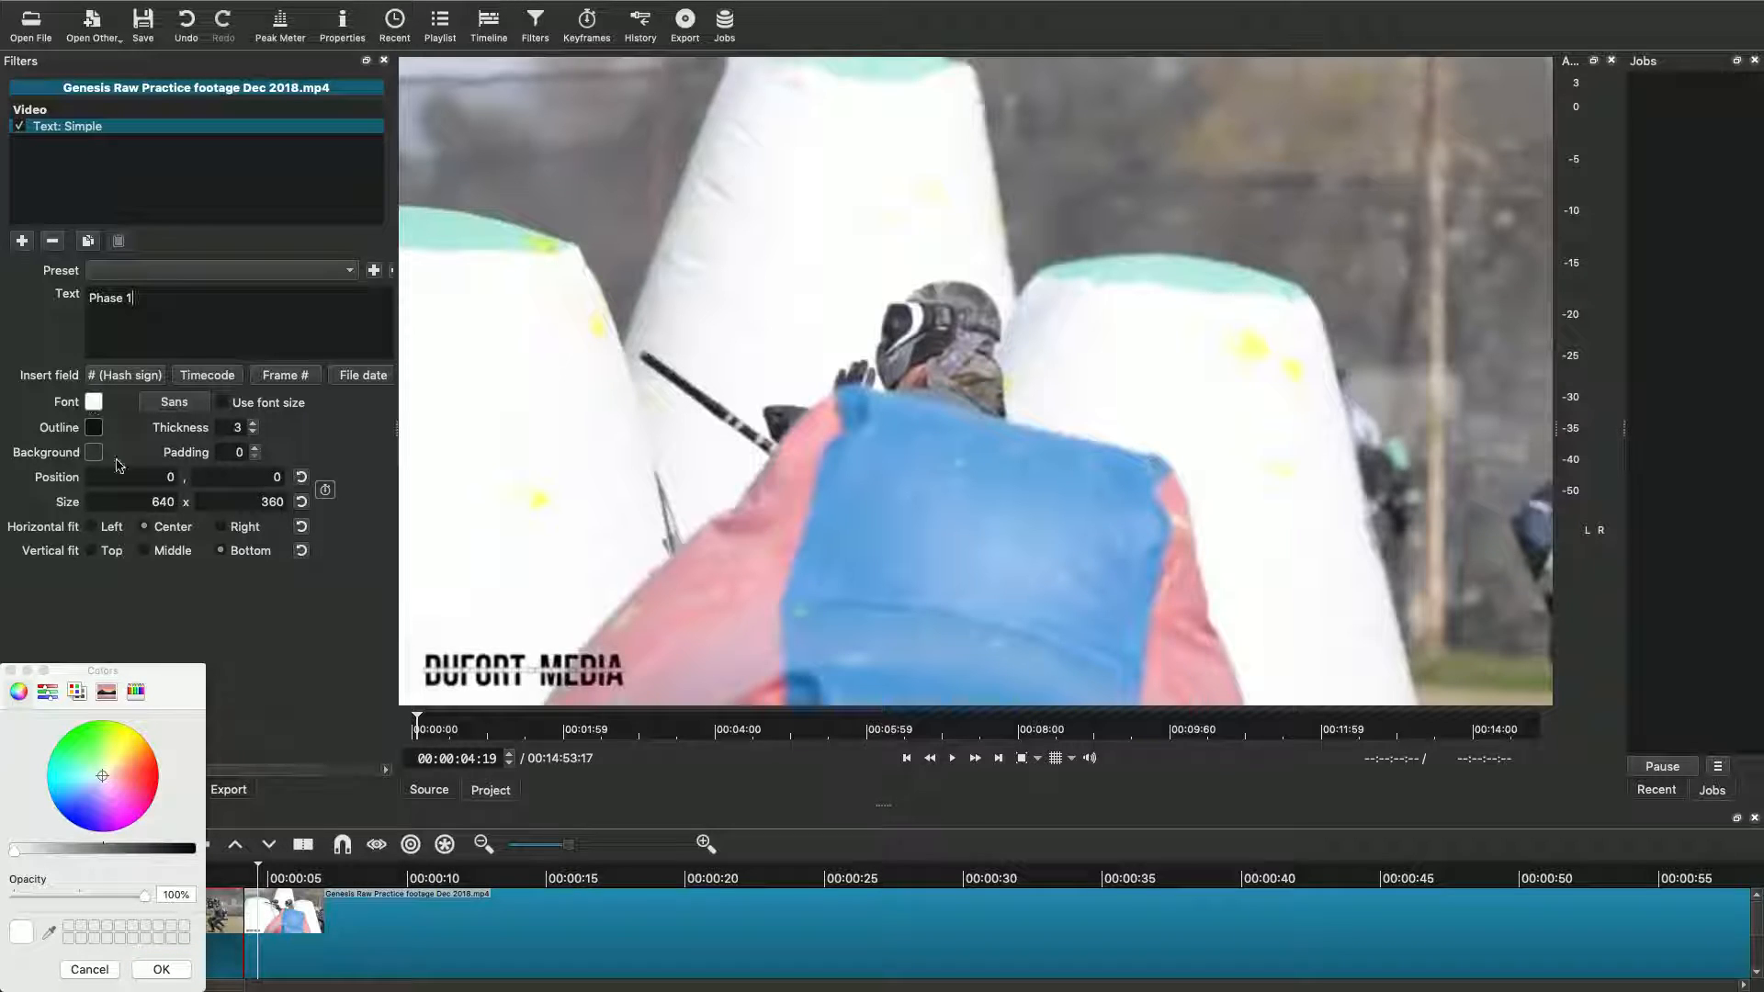
pyautogui.click(153, 772)
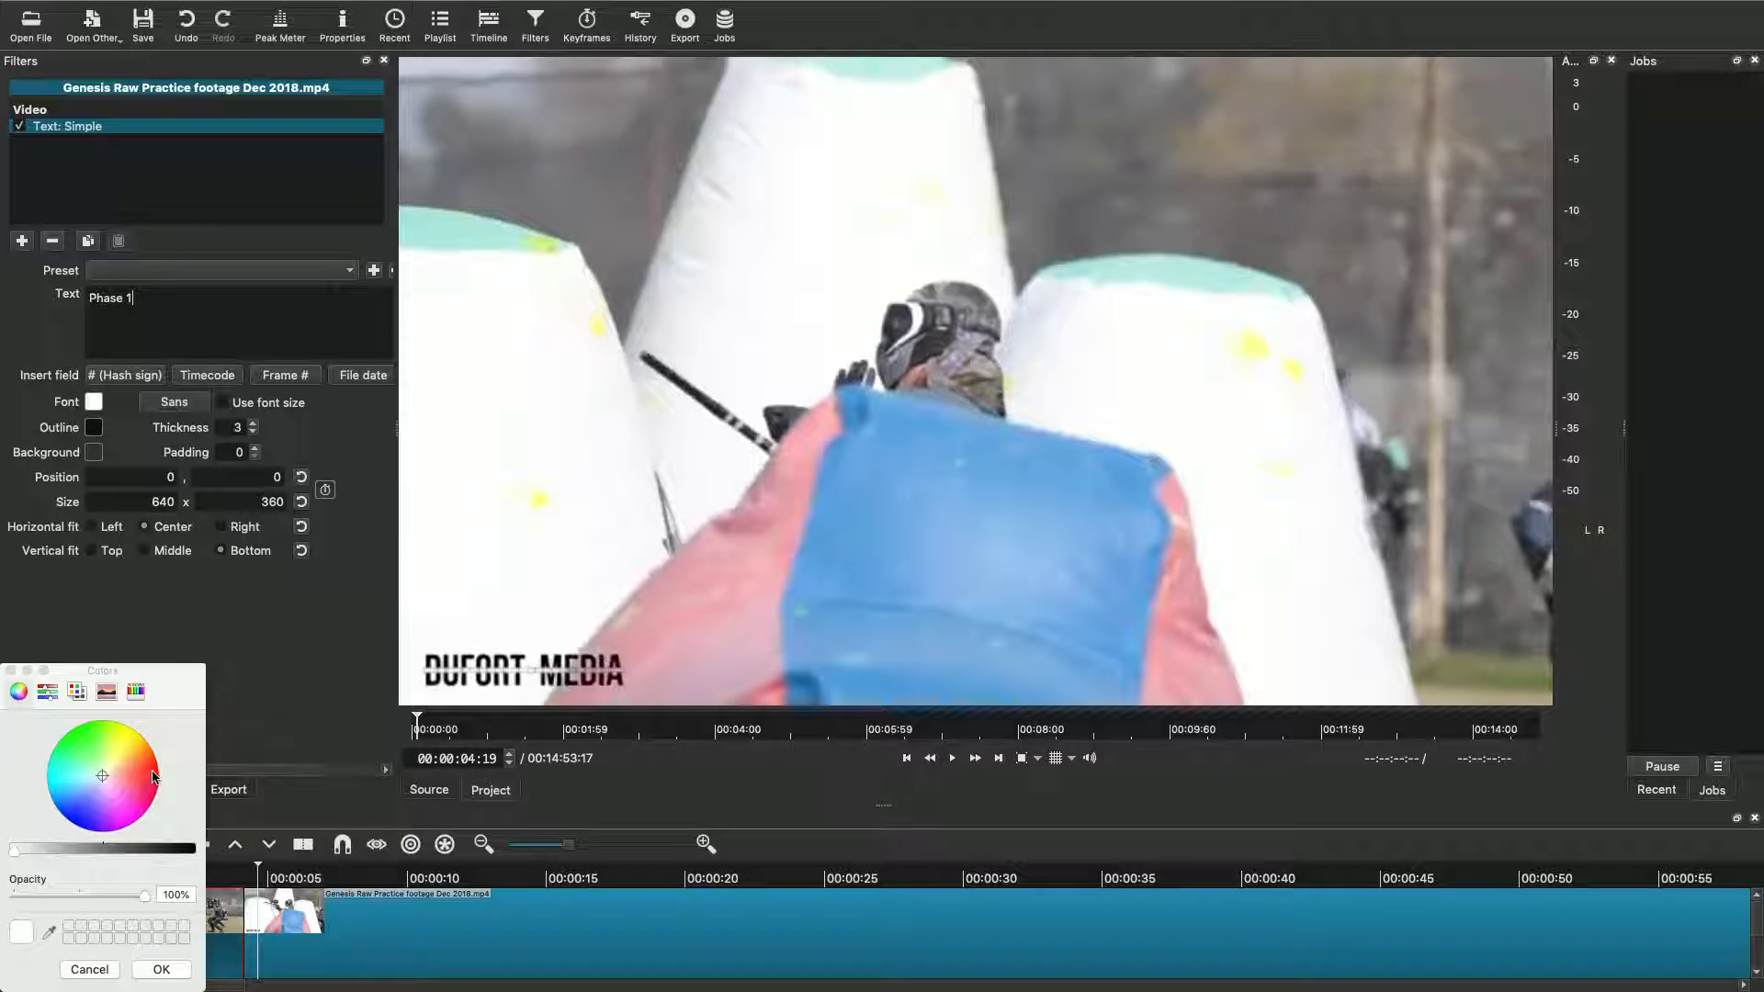
pyautogui.click(161, 969)
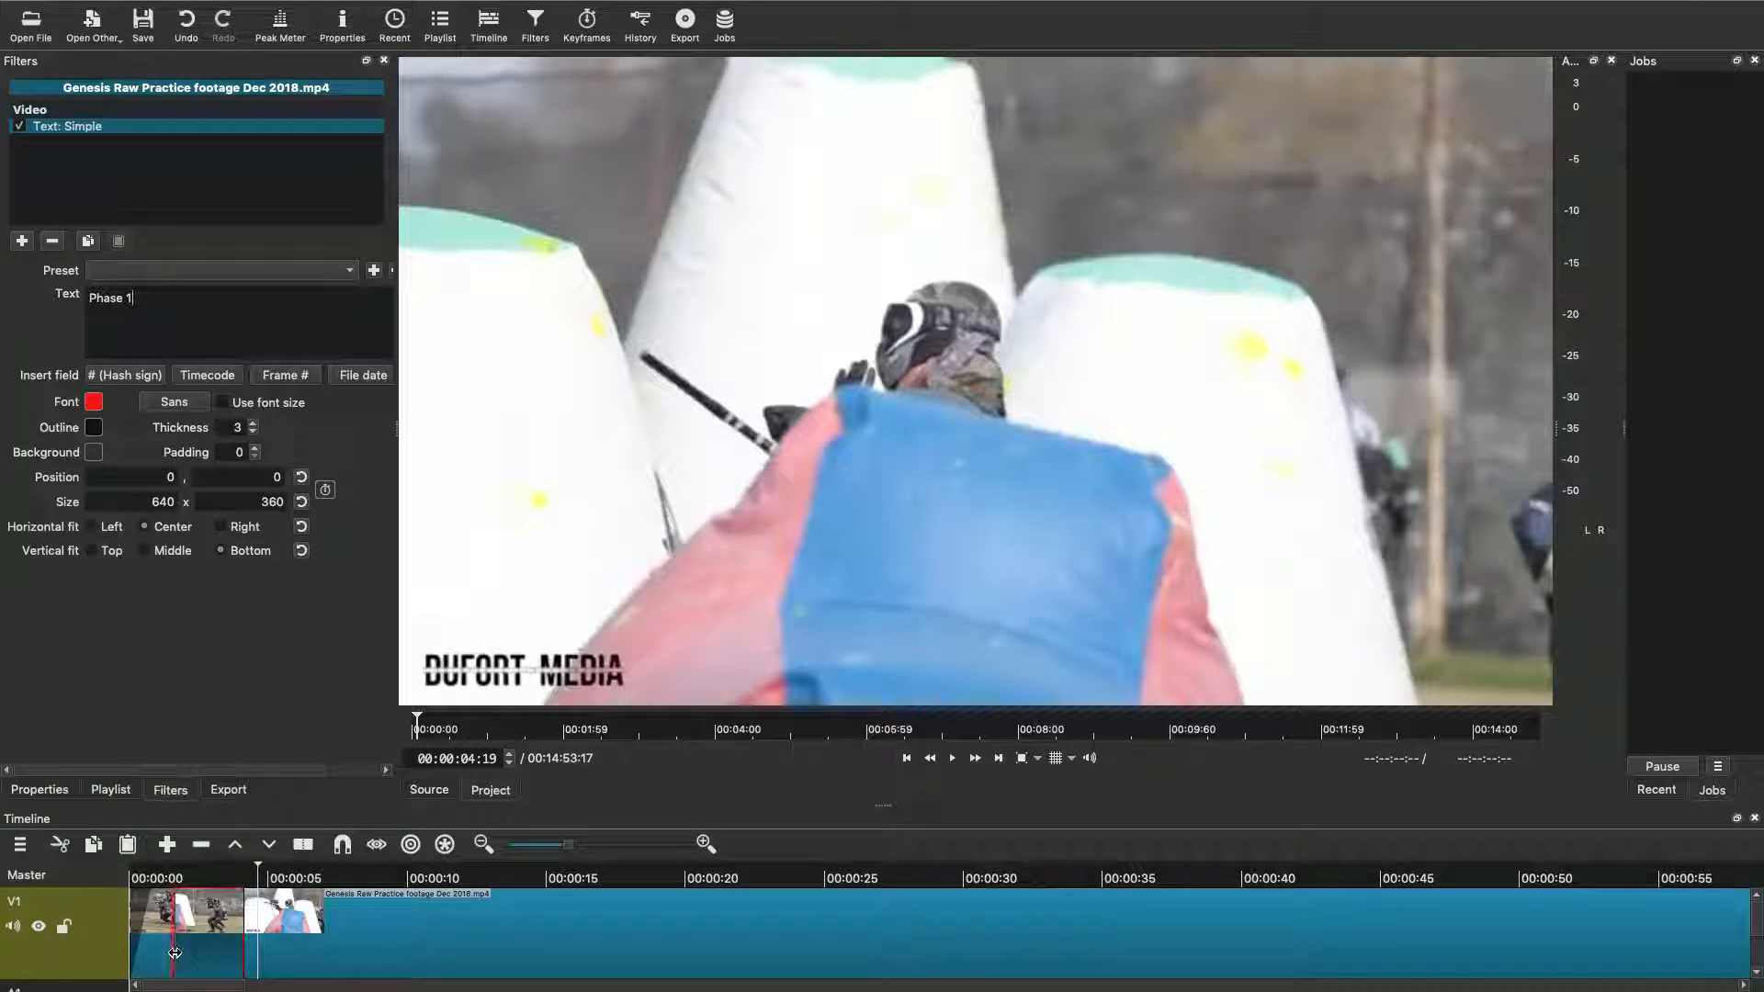
# Step: Preview the red title up to 00:00:04:03 and try to shrink its text box from the lower-left corner
pyautogui.click(157, 880)
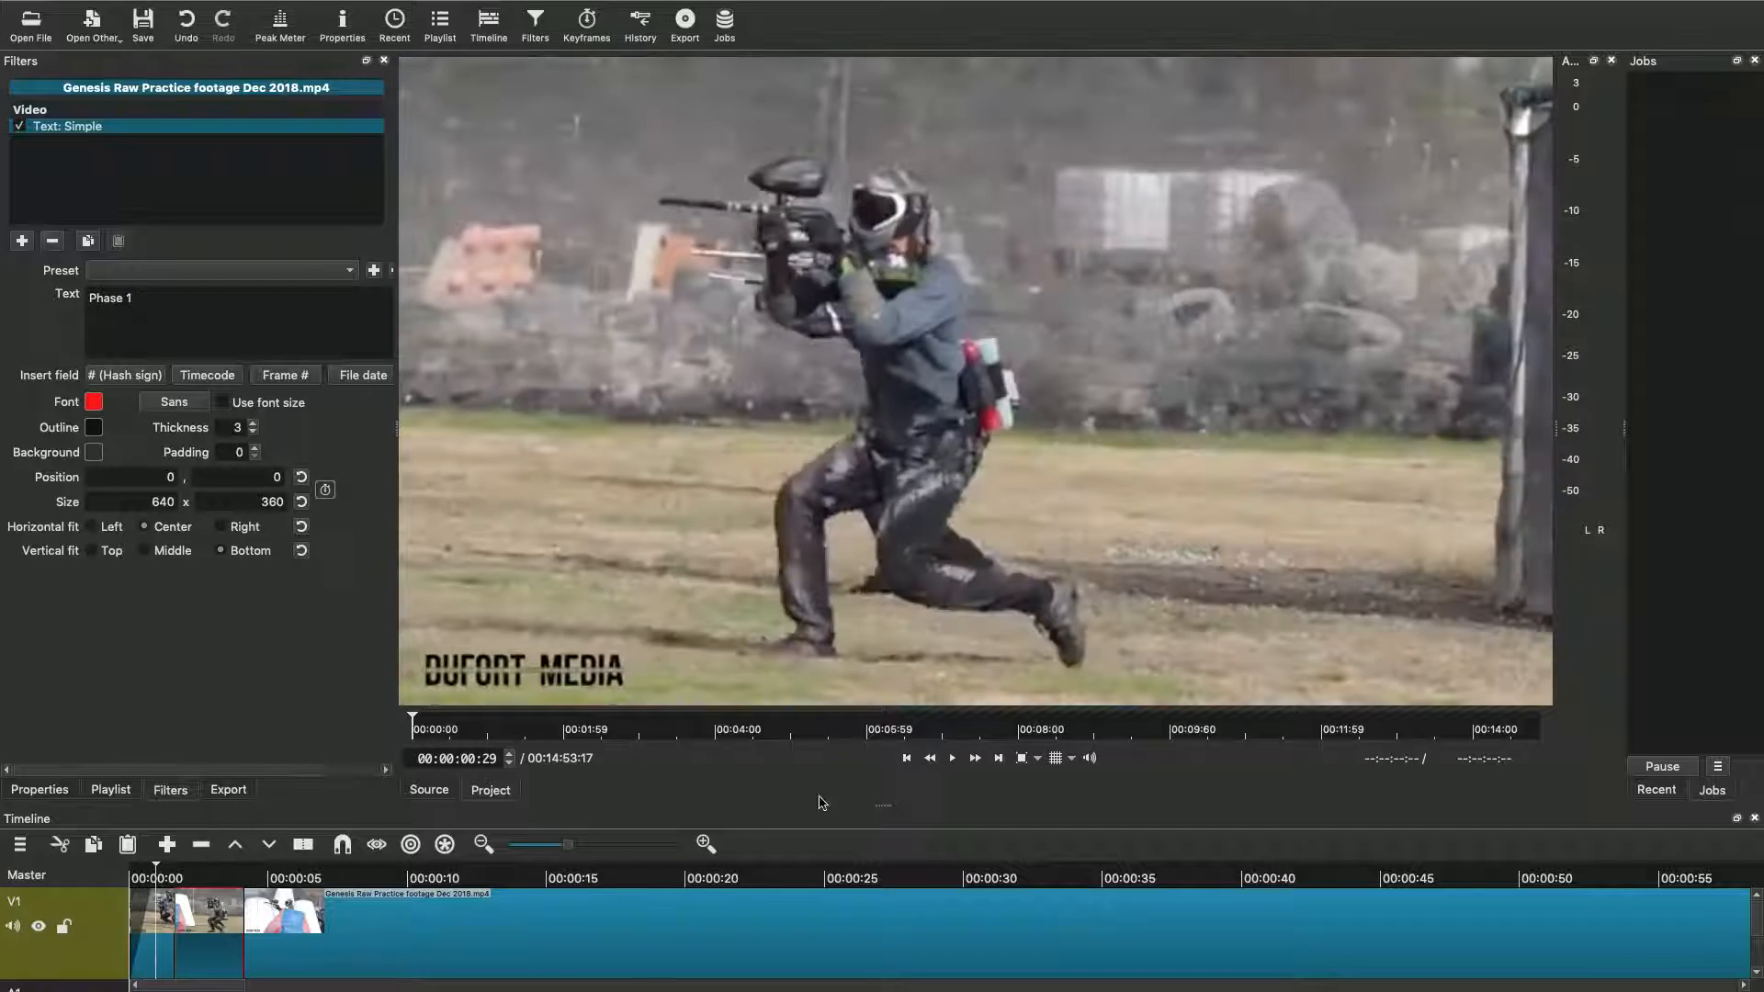
pyautogui.click(951, 757)
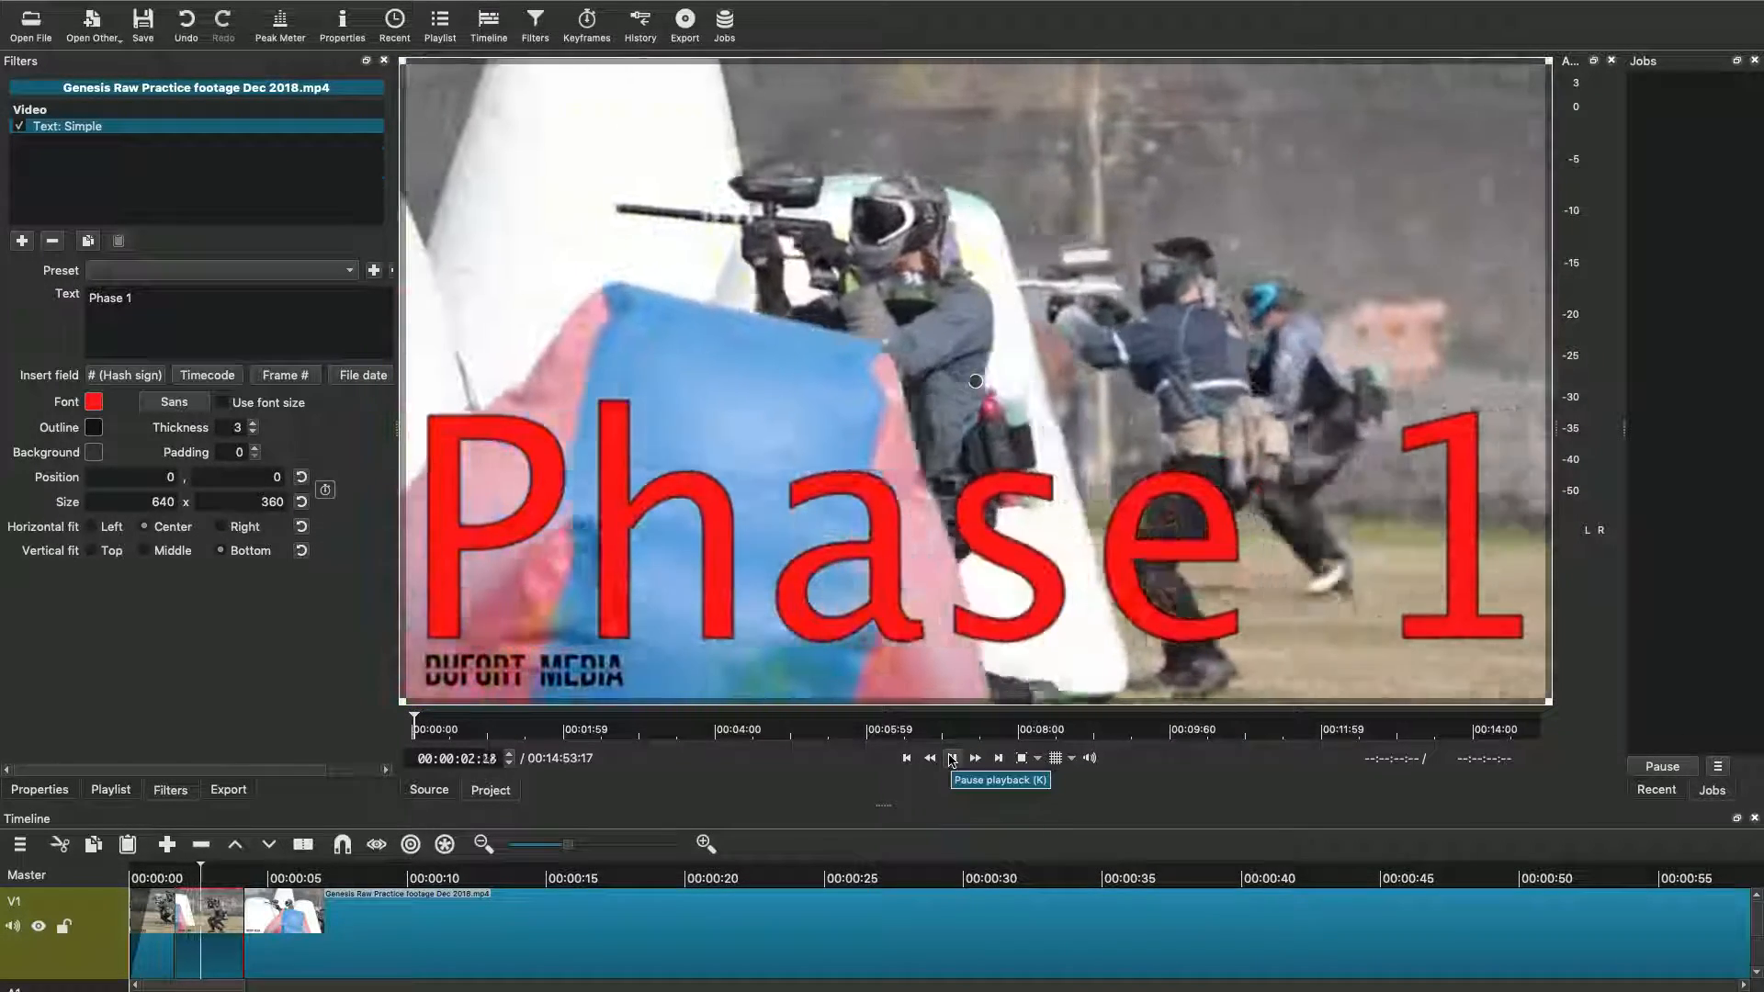
pyautogui.click(952, 759)
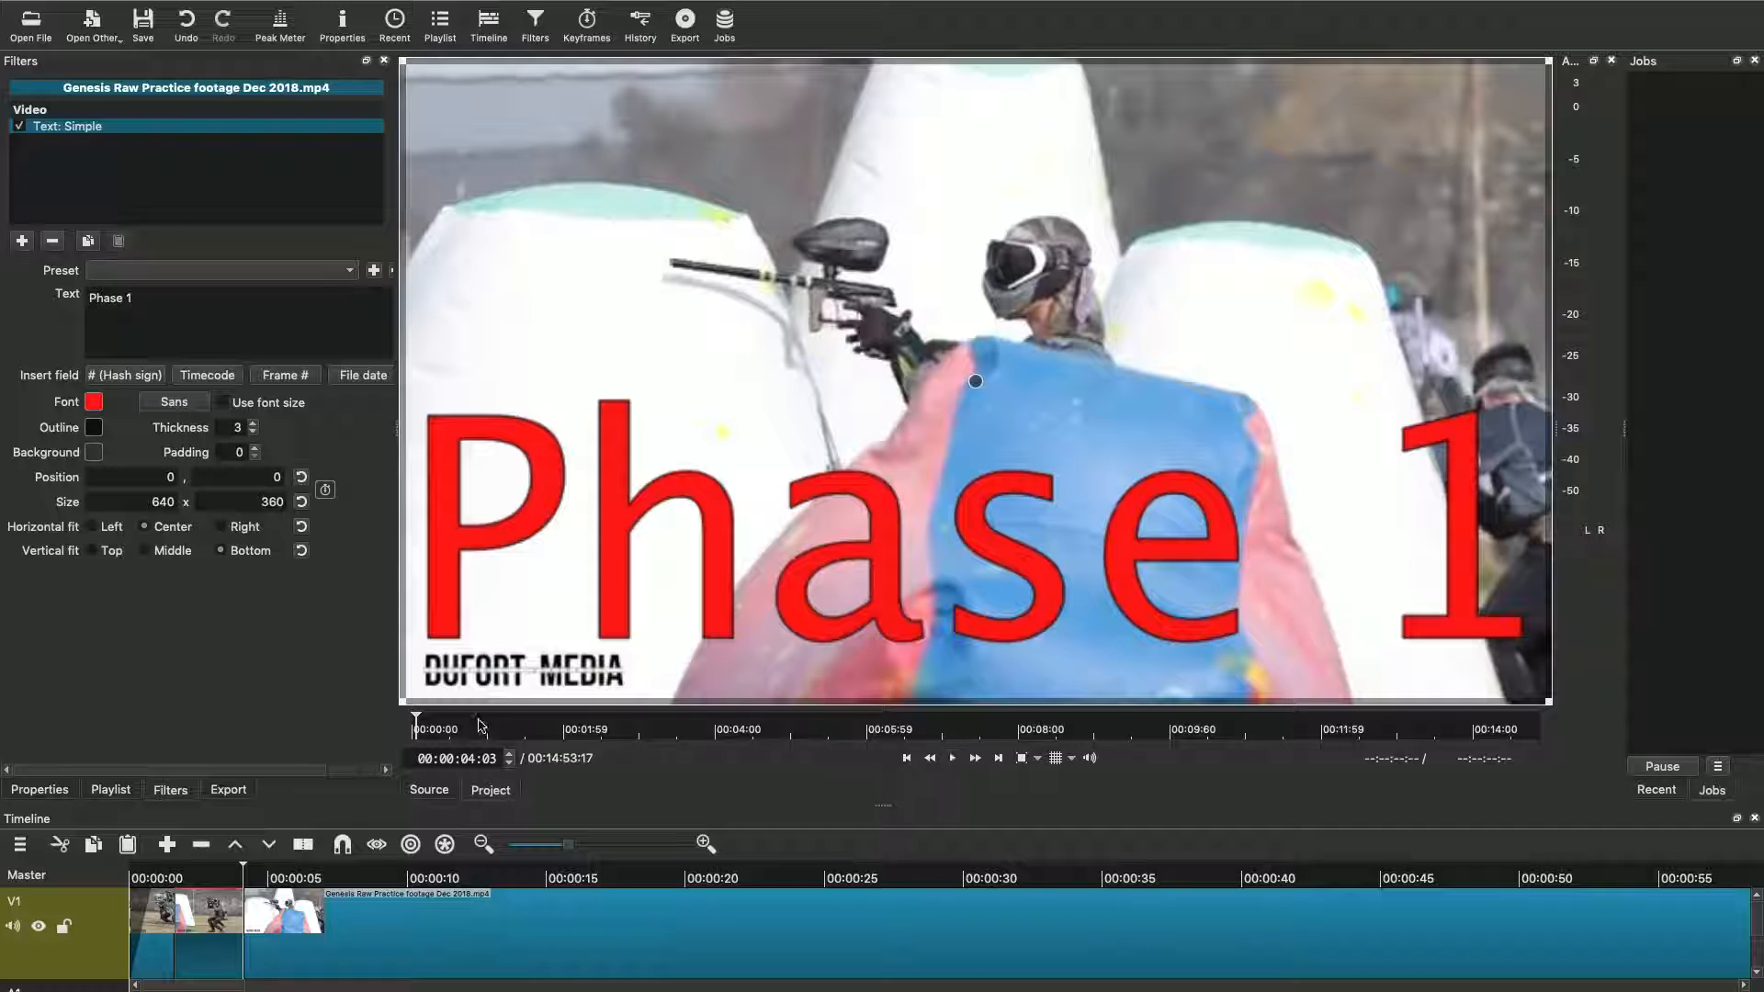
pyautogui.moveTo(401, 705); pyautogui.dragTo(536, 653)
# Step: Switch to Voice Memos to check the audio recording, and minimize its window
pyautogui.hotkey('ctrl', 'Left')
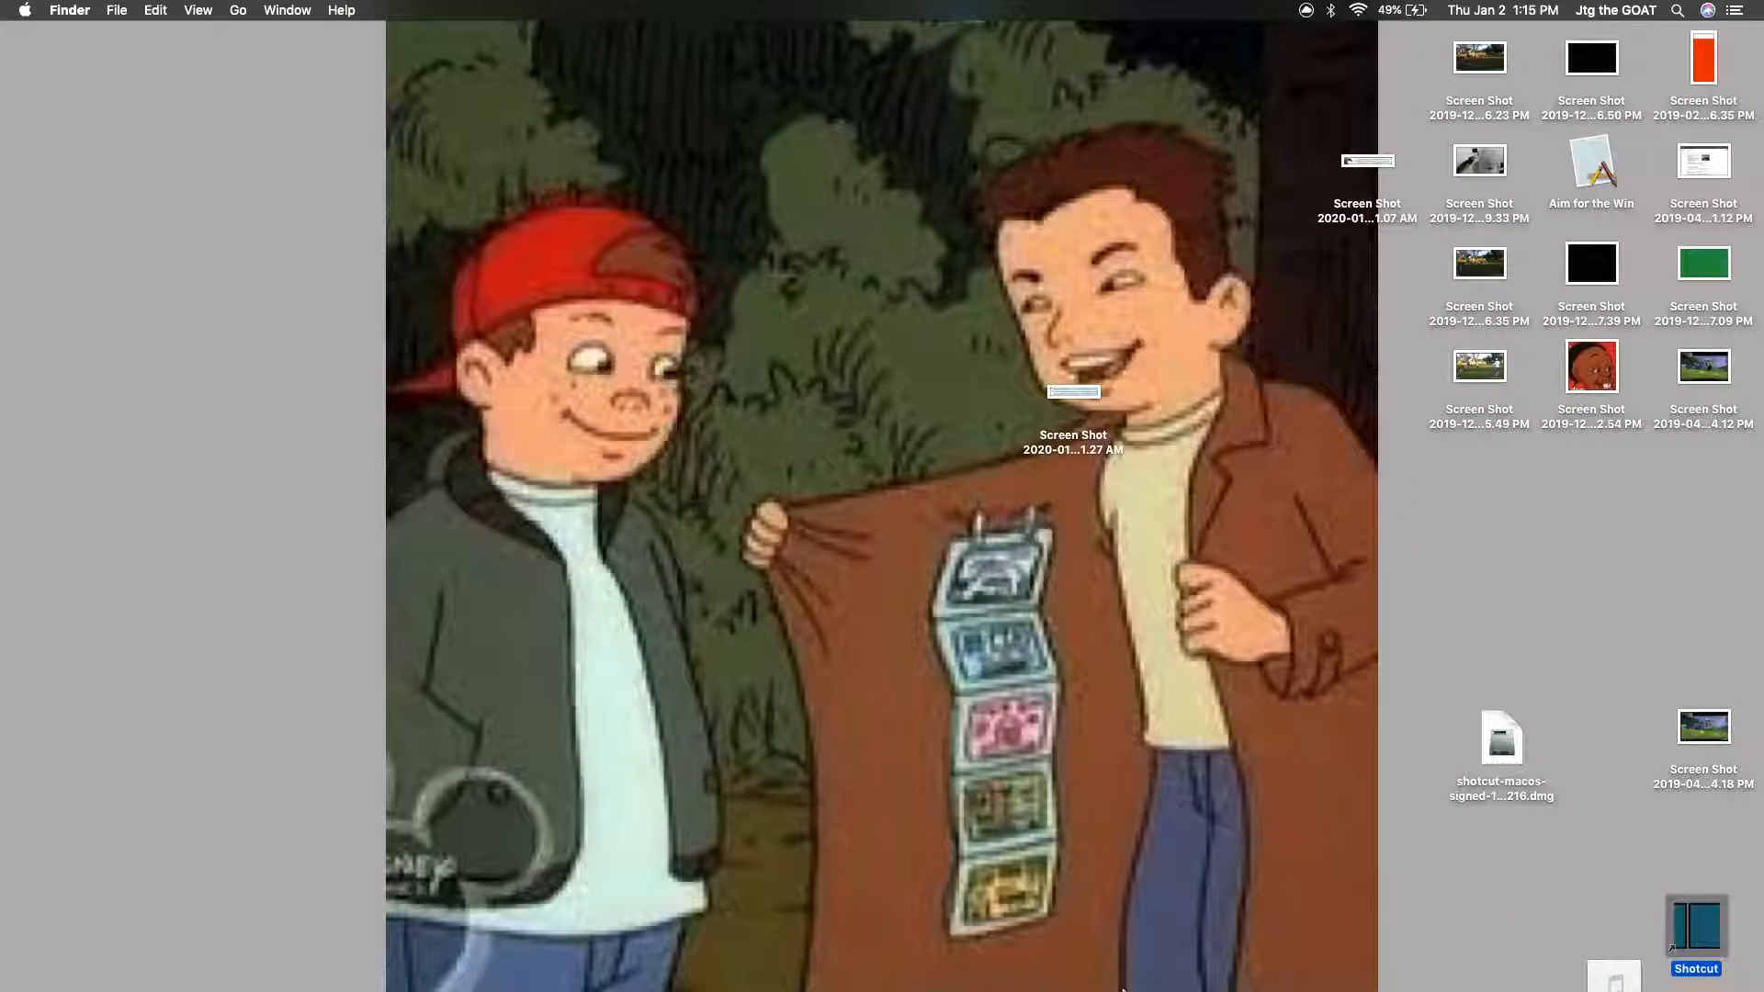
pyautogui.moveTo(1240, 969)
pyautogui.moveTo(1307, 989)
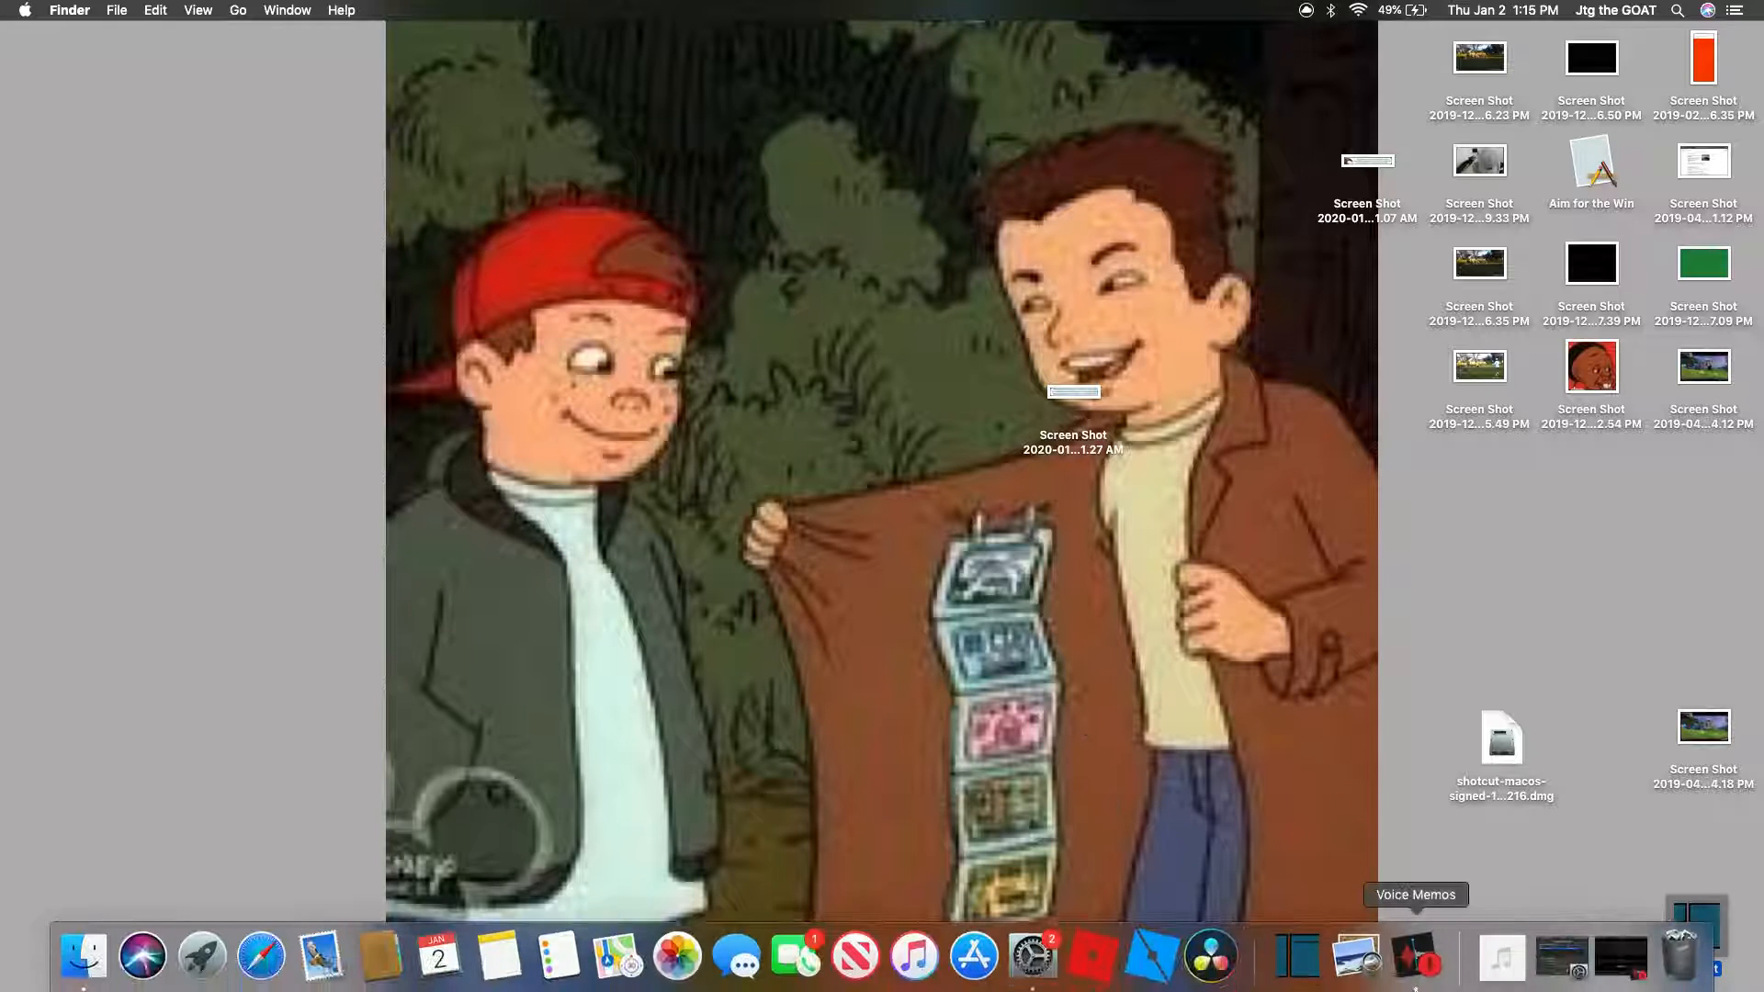
pyautogui.click(1307, 986)
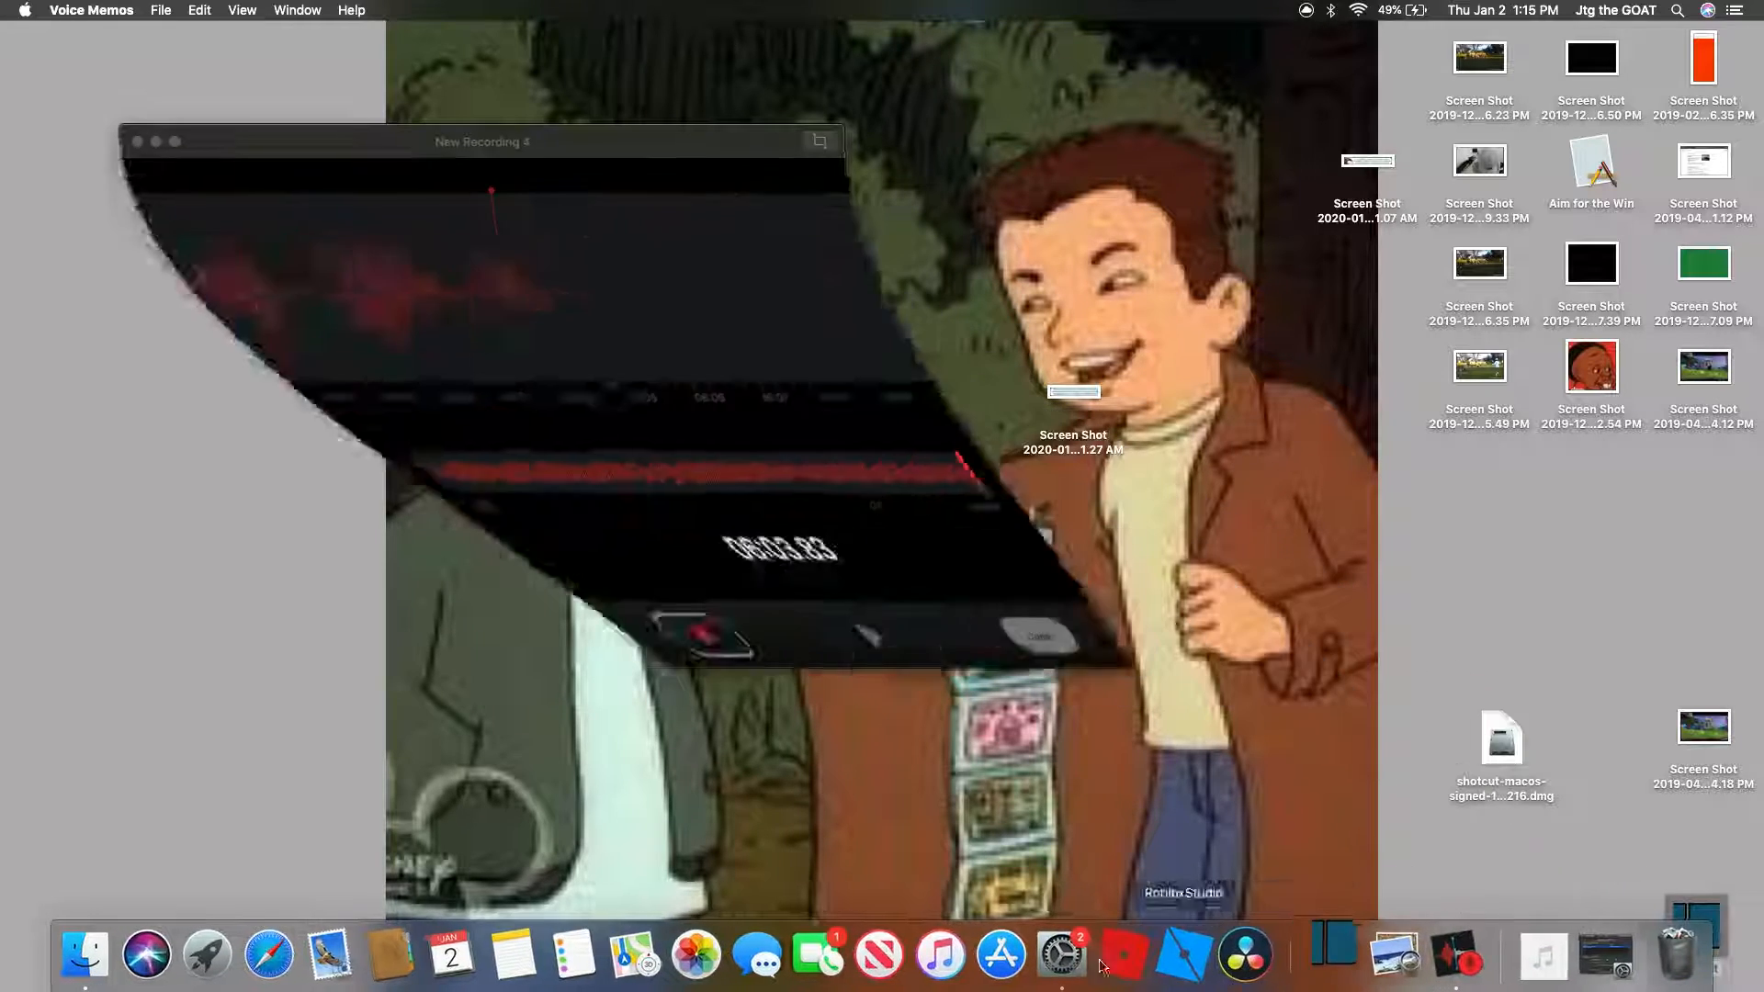
pyautogui.click(155, 142)
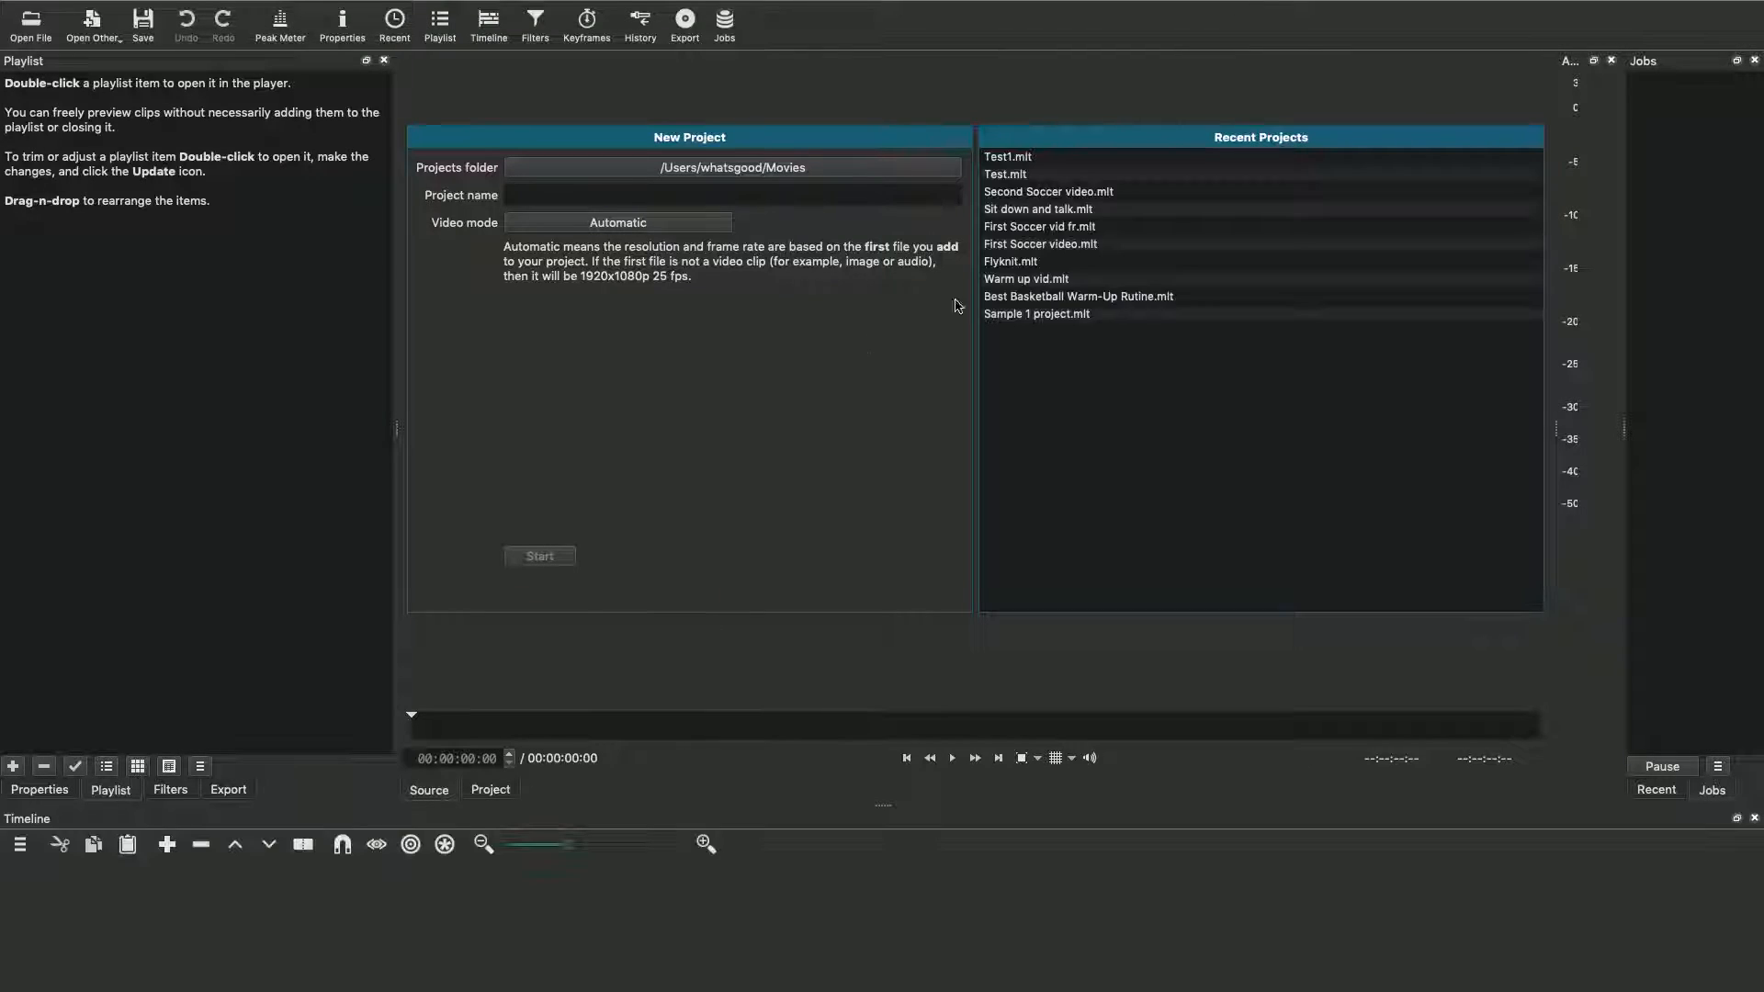
# Step: Reopen the recent project Test1.mlt in Shotcut and play its timeline to 00:00:07:28
pyautogui.click(1026, 158)
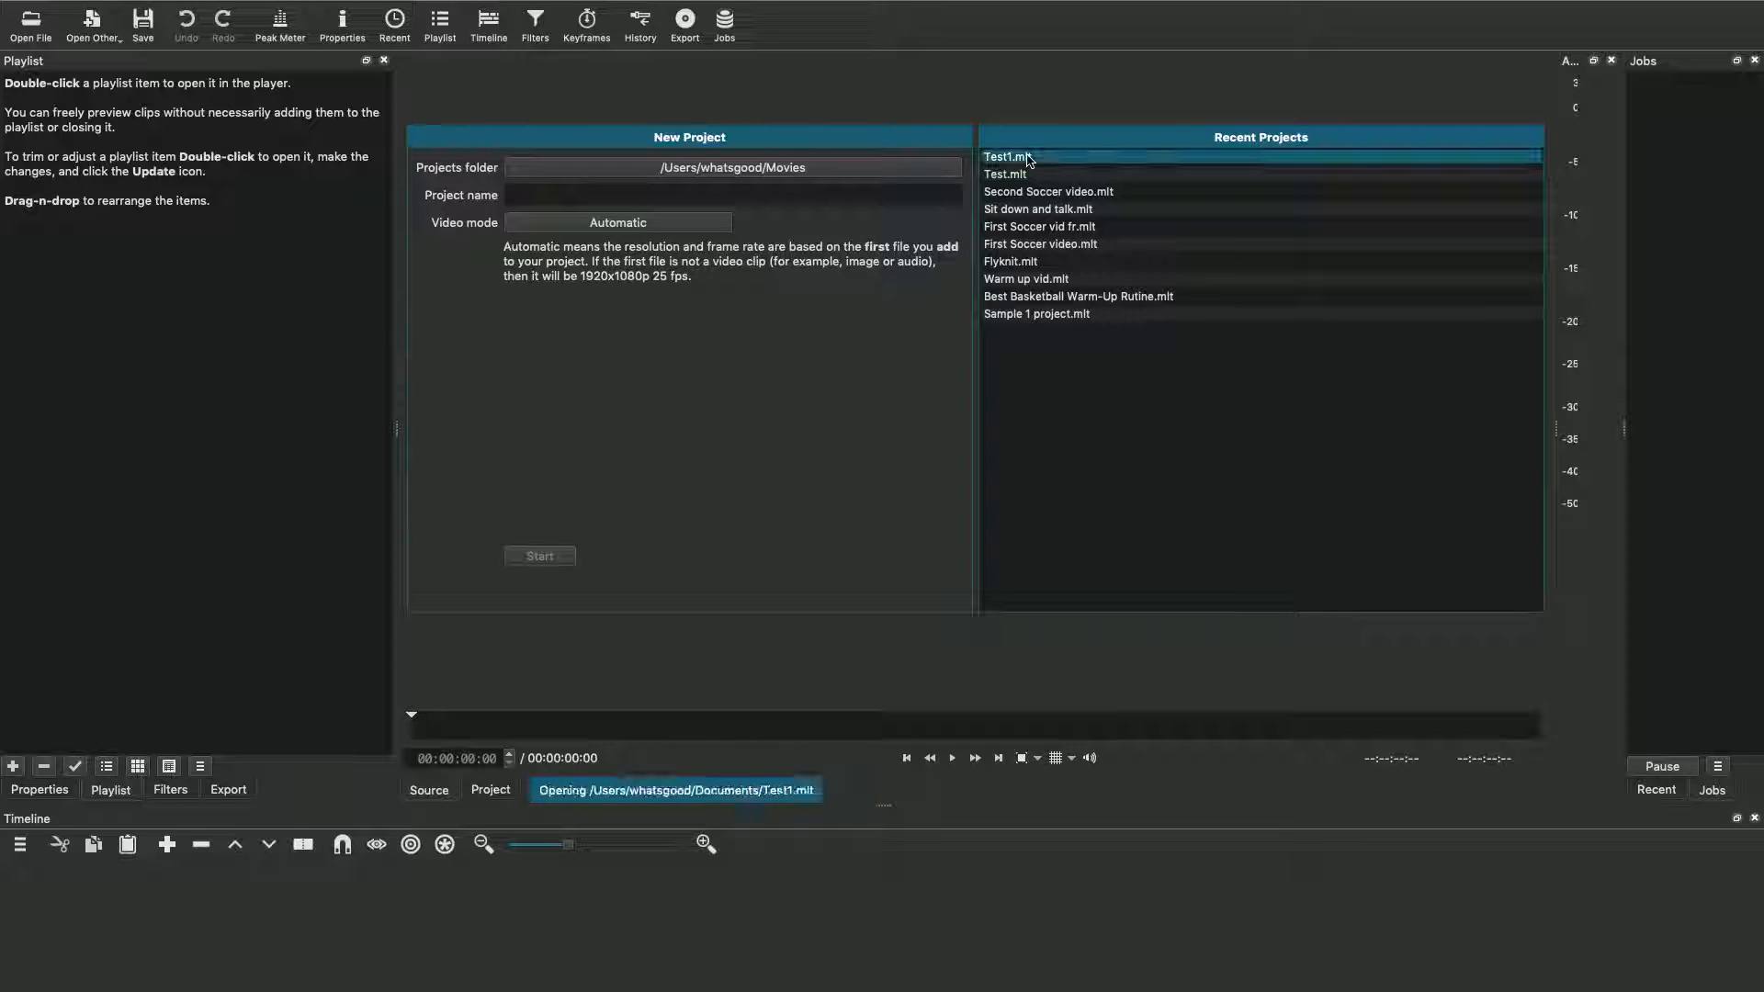
pyautogui.click(1015, 75)
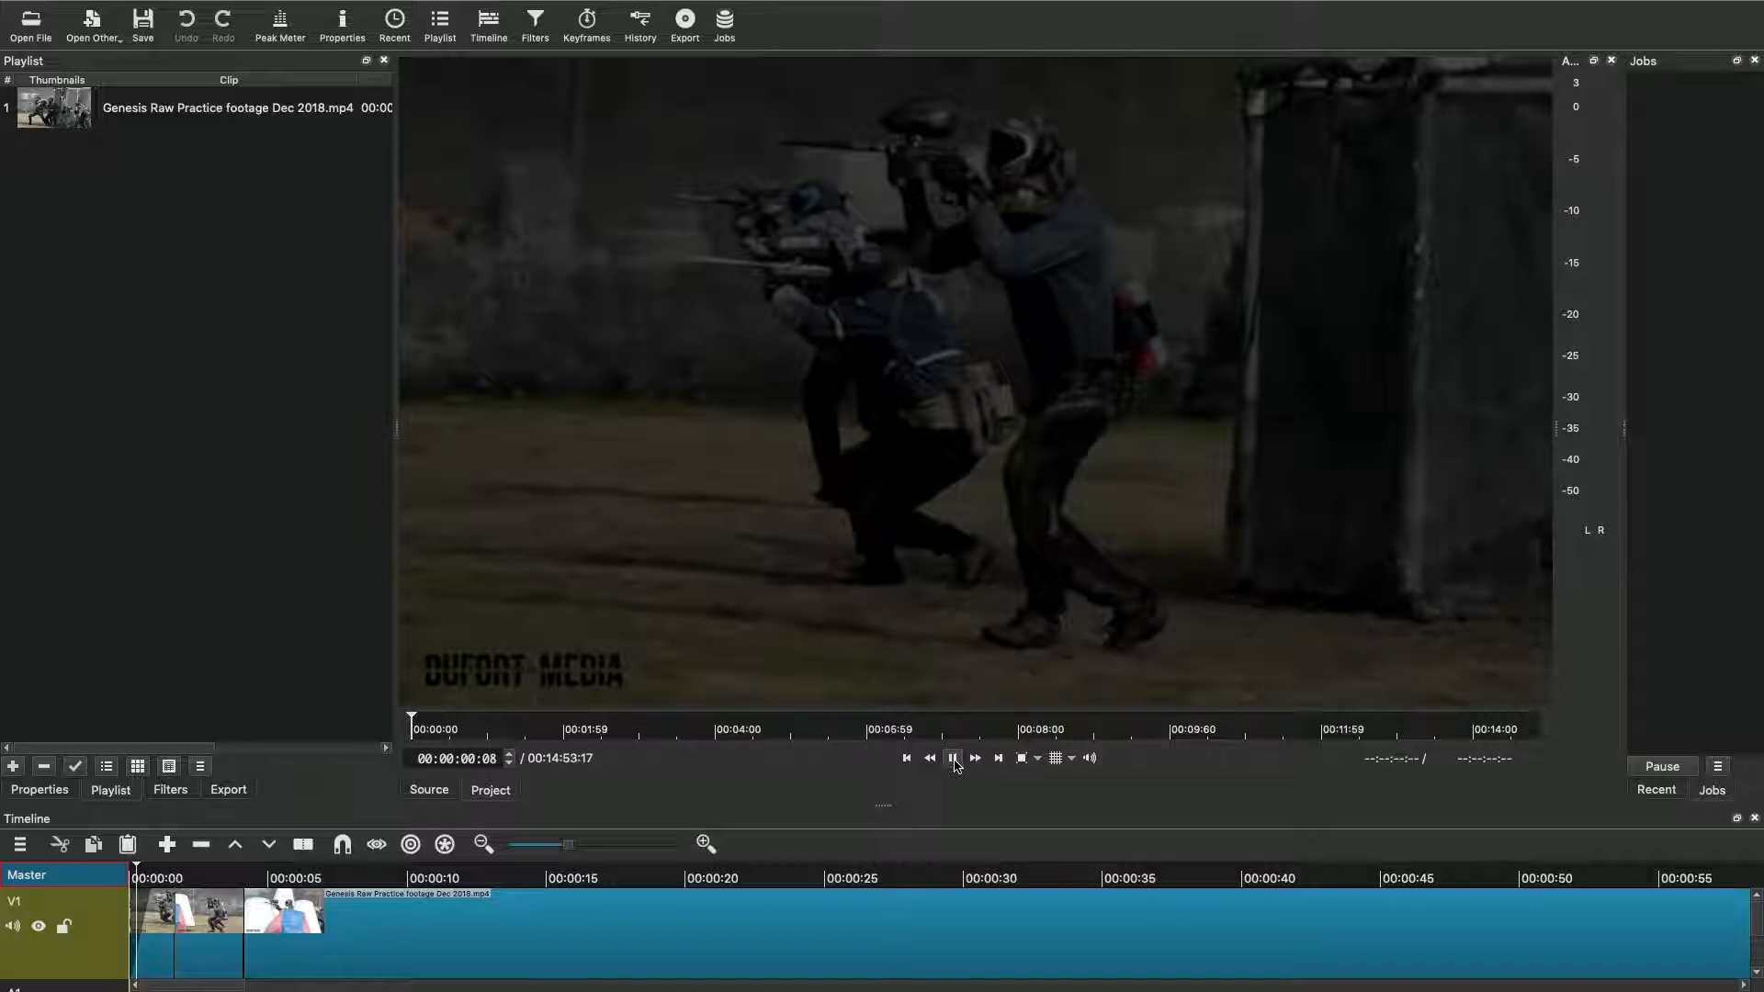
pyautogui.click(955, 759)
pyautogui.click(955, 759)
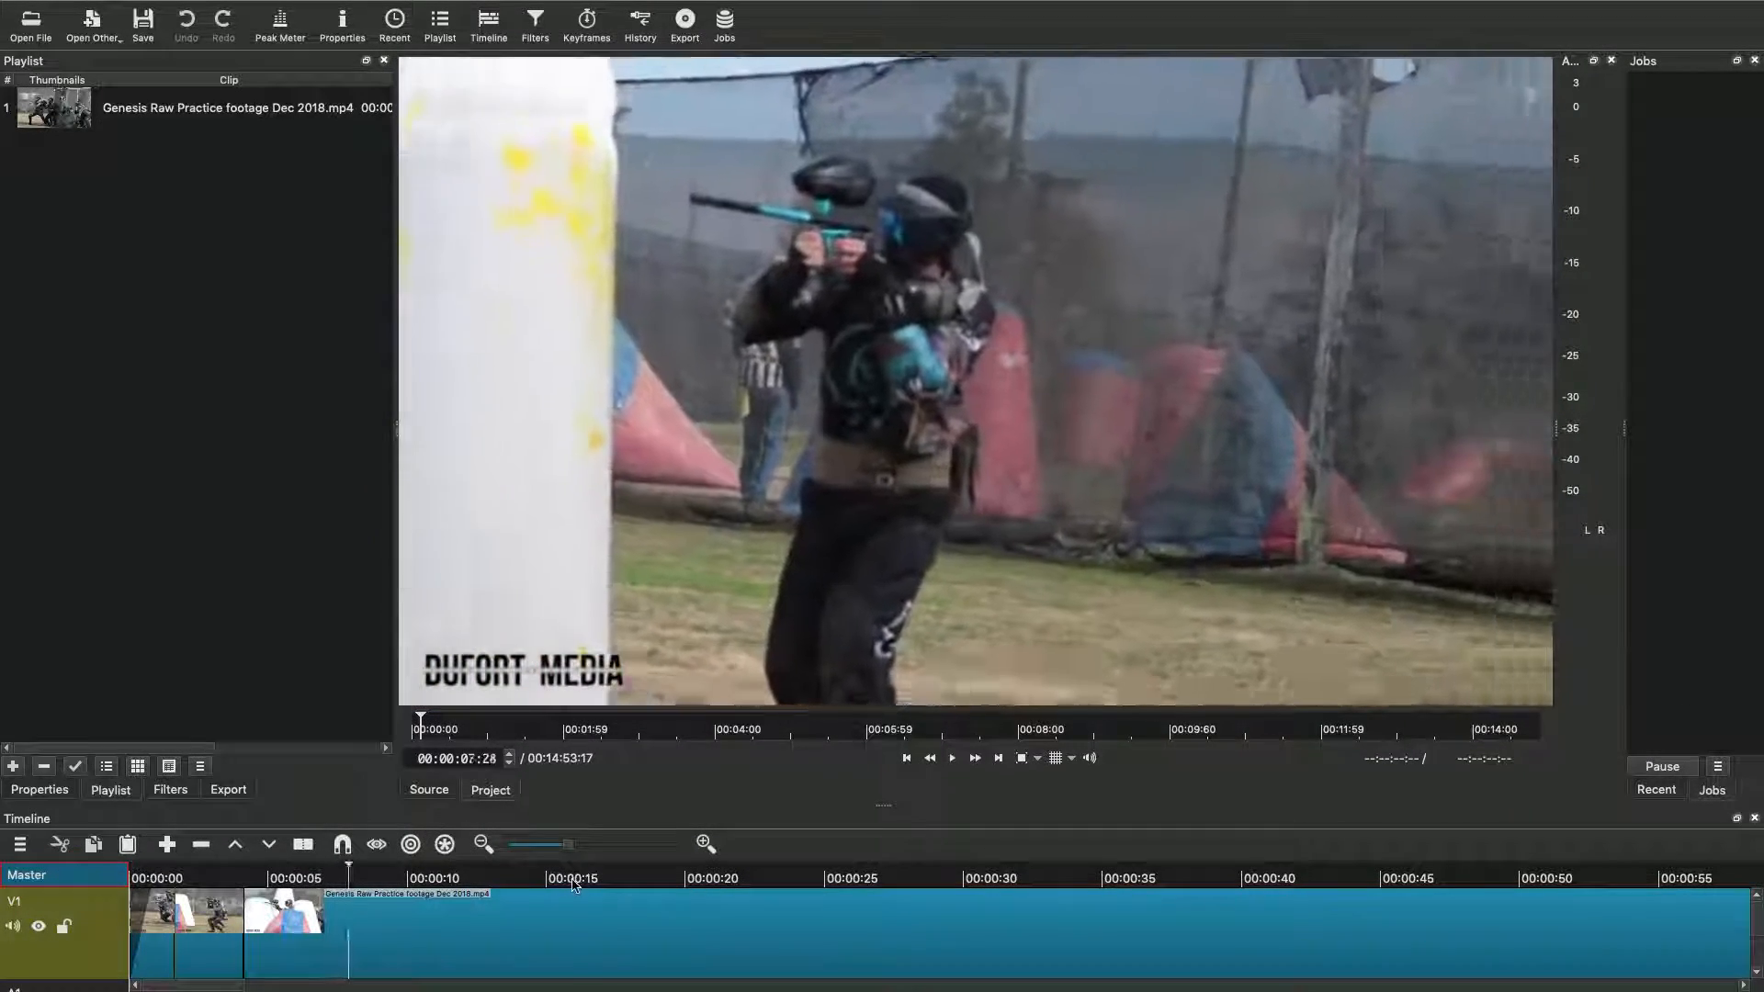
# Step: Split the clip at 00:00:20:00 and select the segment just before that split
pyautogui.click(573, 870)
pyautogui.click(643, 871)
pyautogui.click(685, 875)
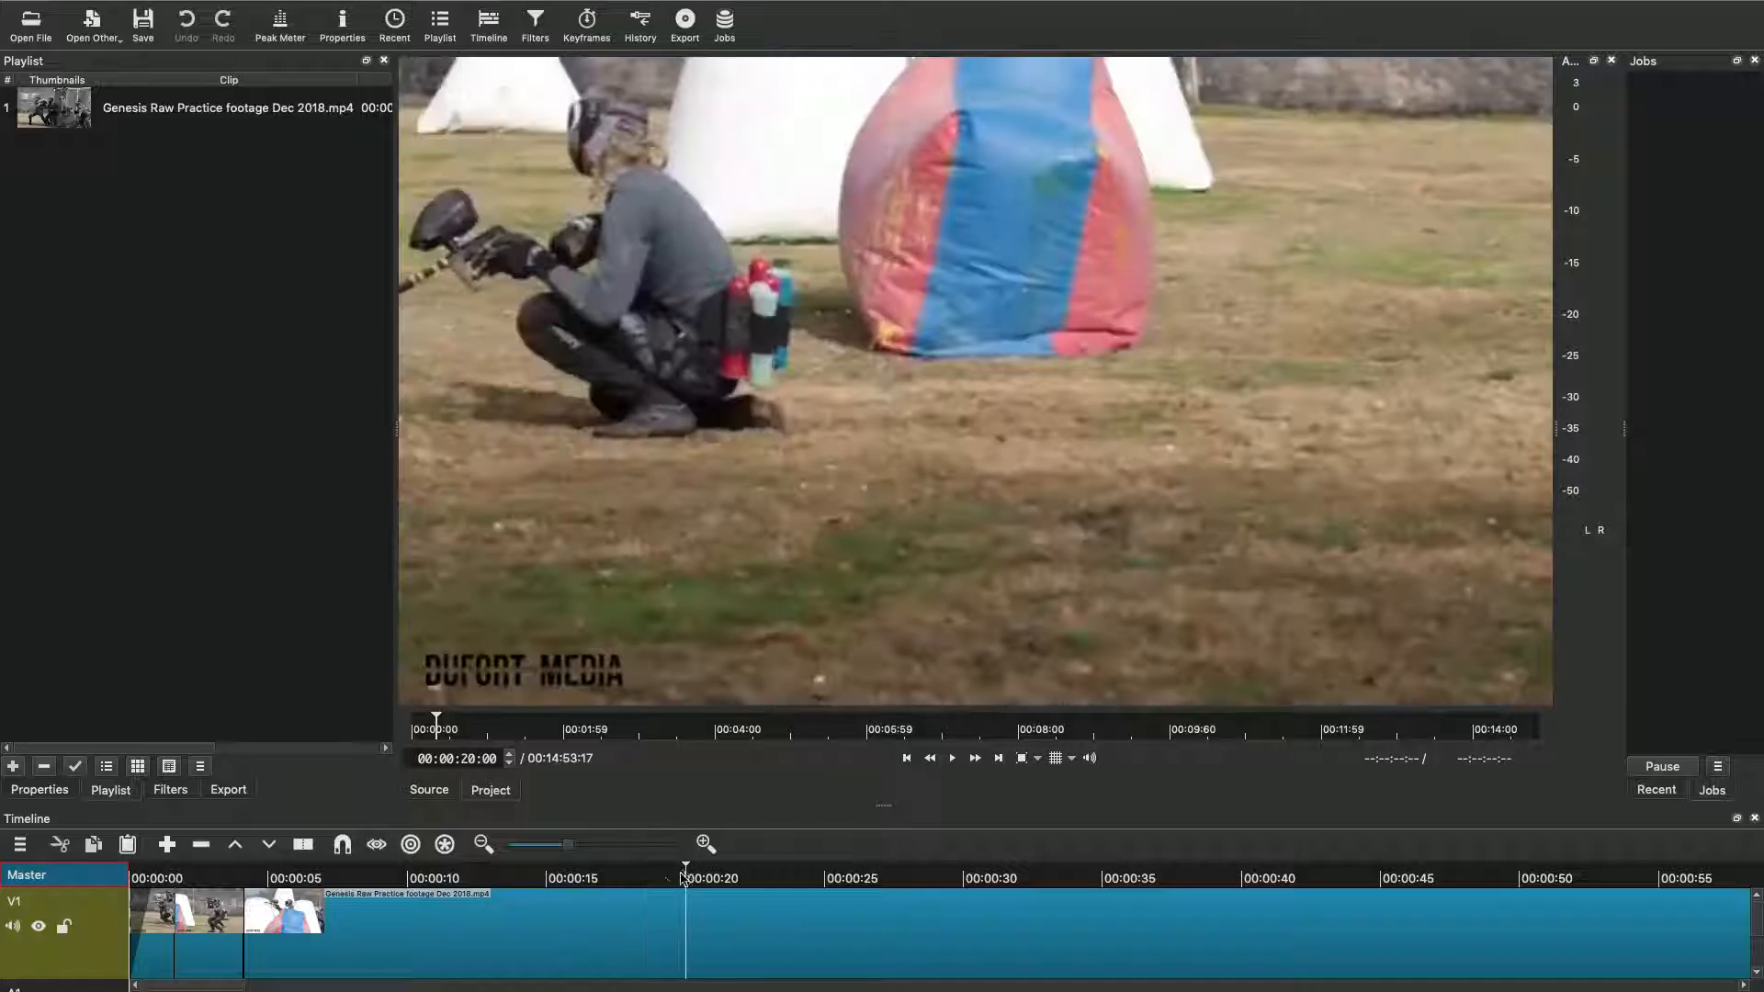
pyautogui.click(304, 845)
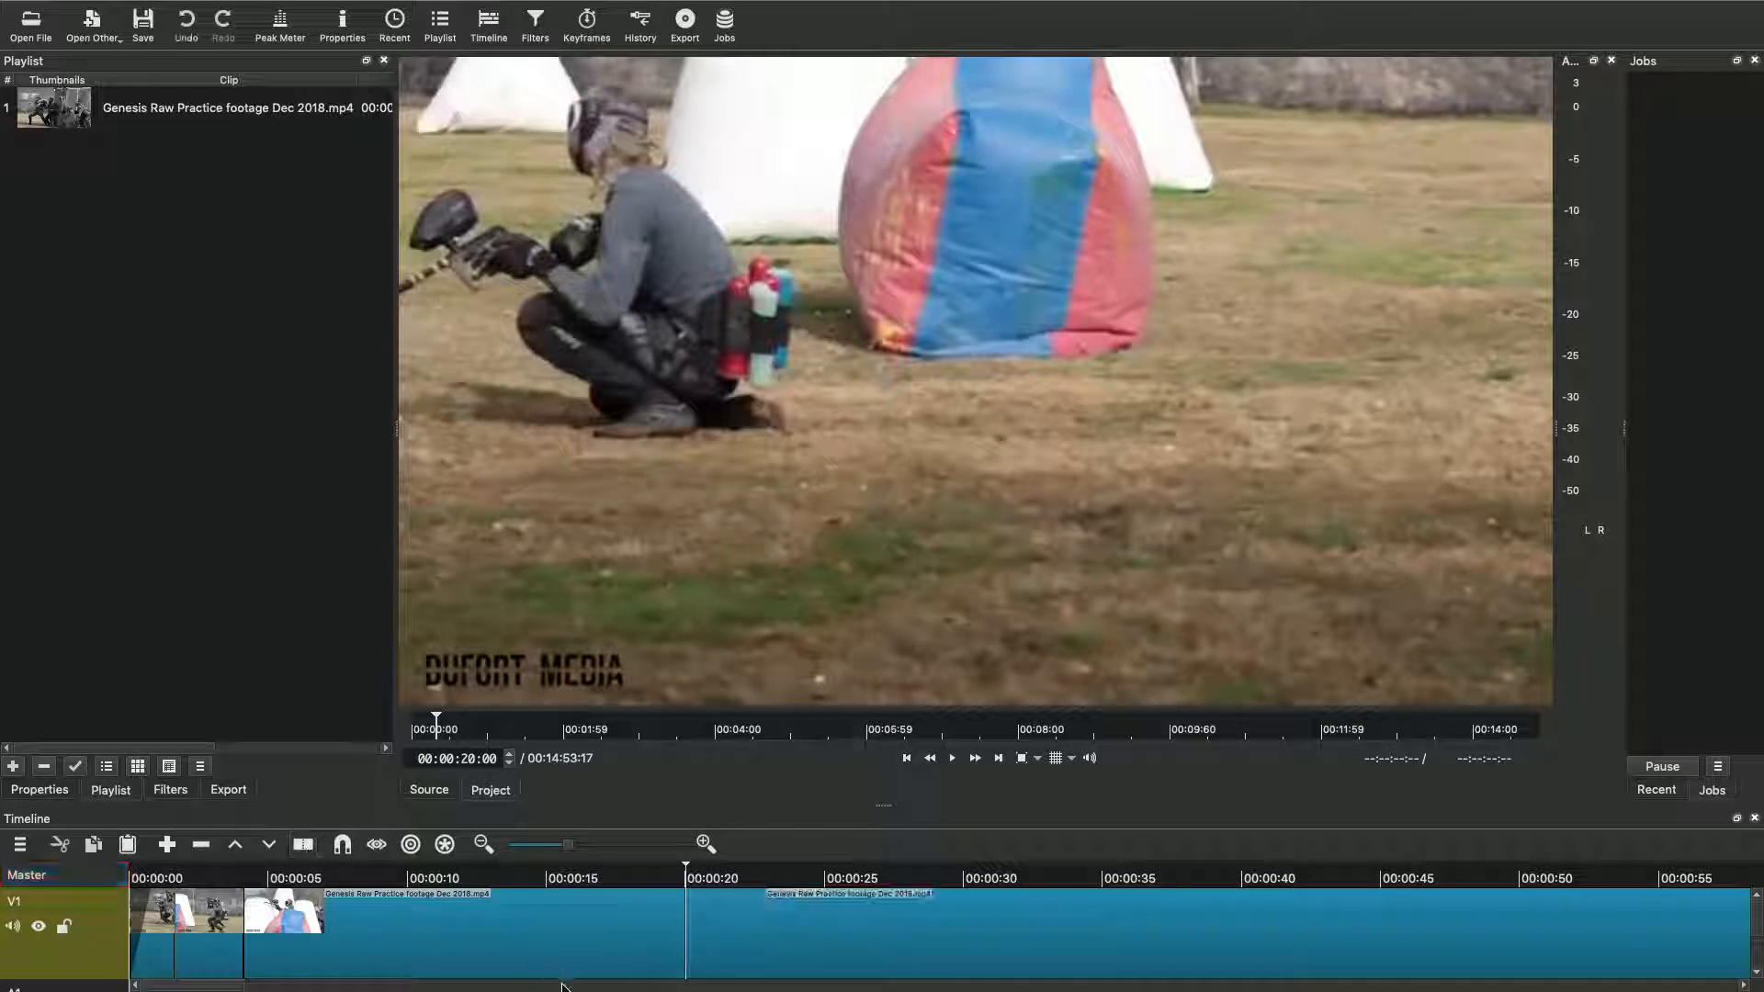
pyautogui.click(468, 938)
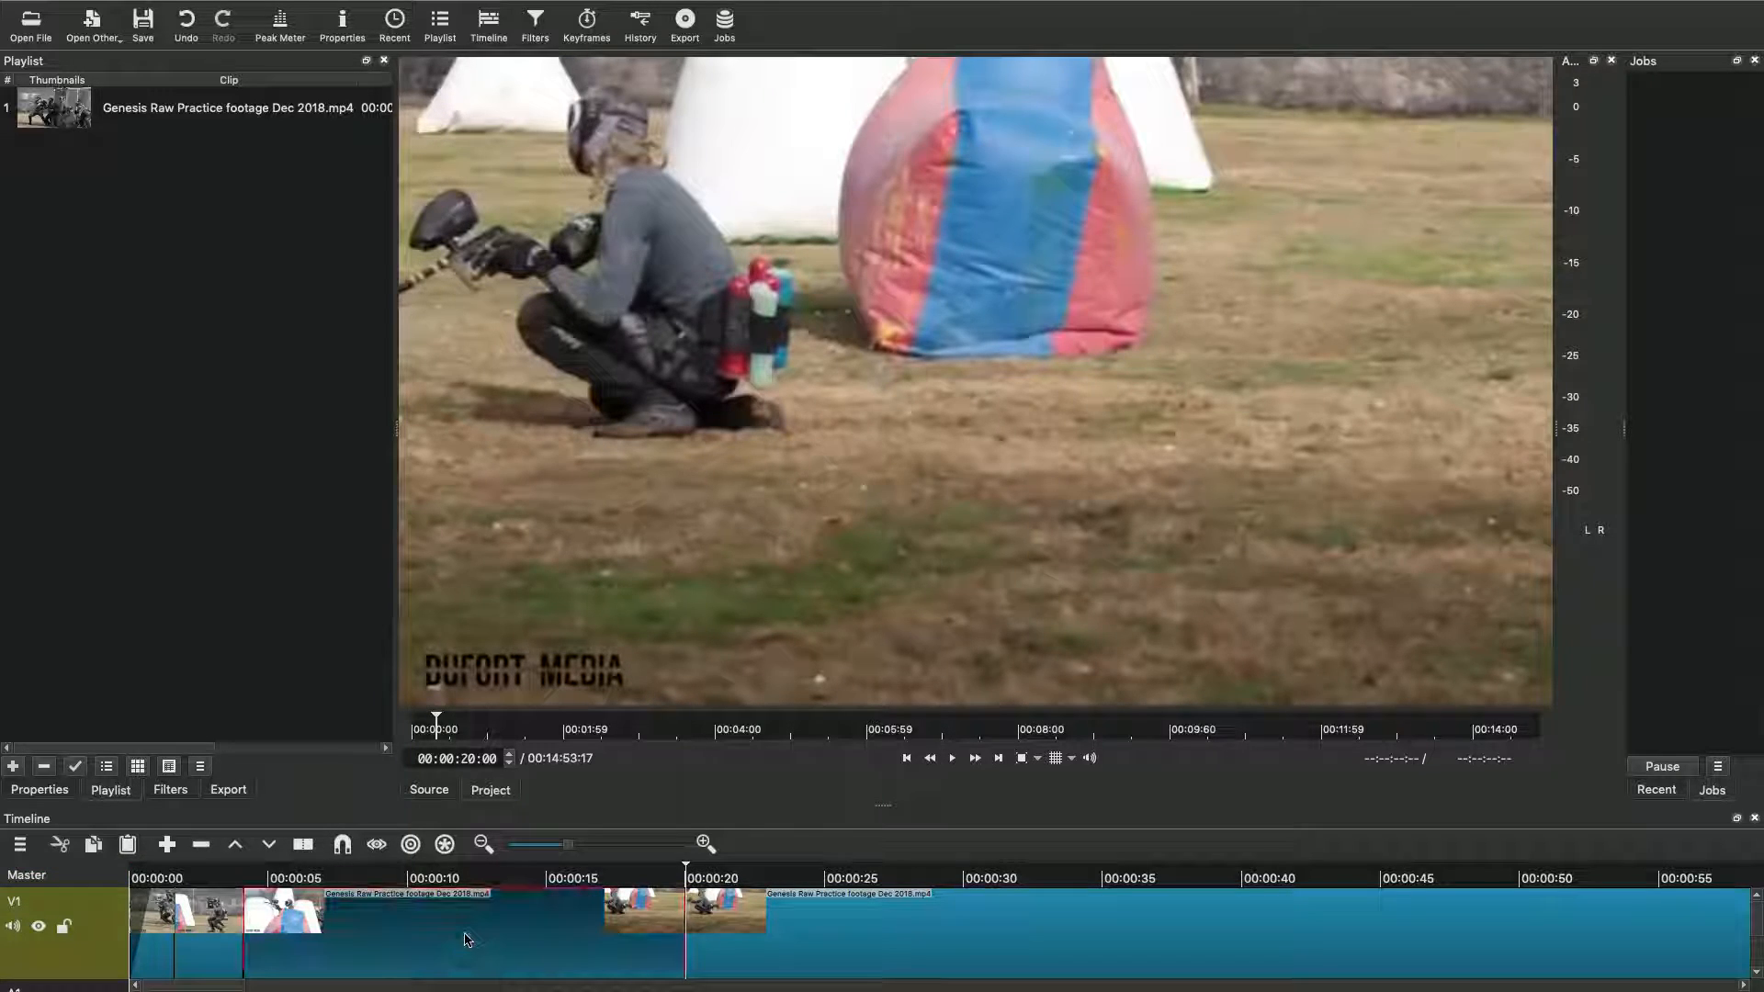
# Step: Delete the selected segment, and move the following clip back against the preceding segment and play across the join to 00:00:05:05
pyautogui.press('Delete')
pyautogui.moveTo(716, 946); pyautogui.dragTo(77, 988)
pyautogui.click(218, 877)
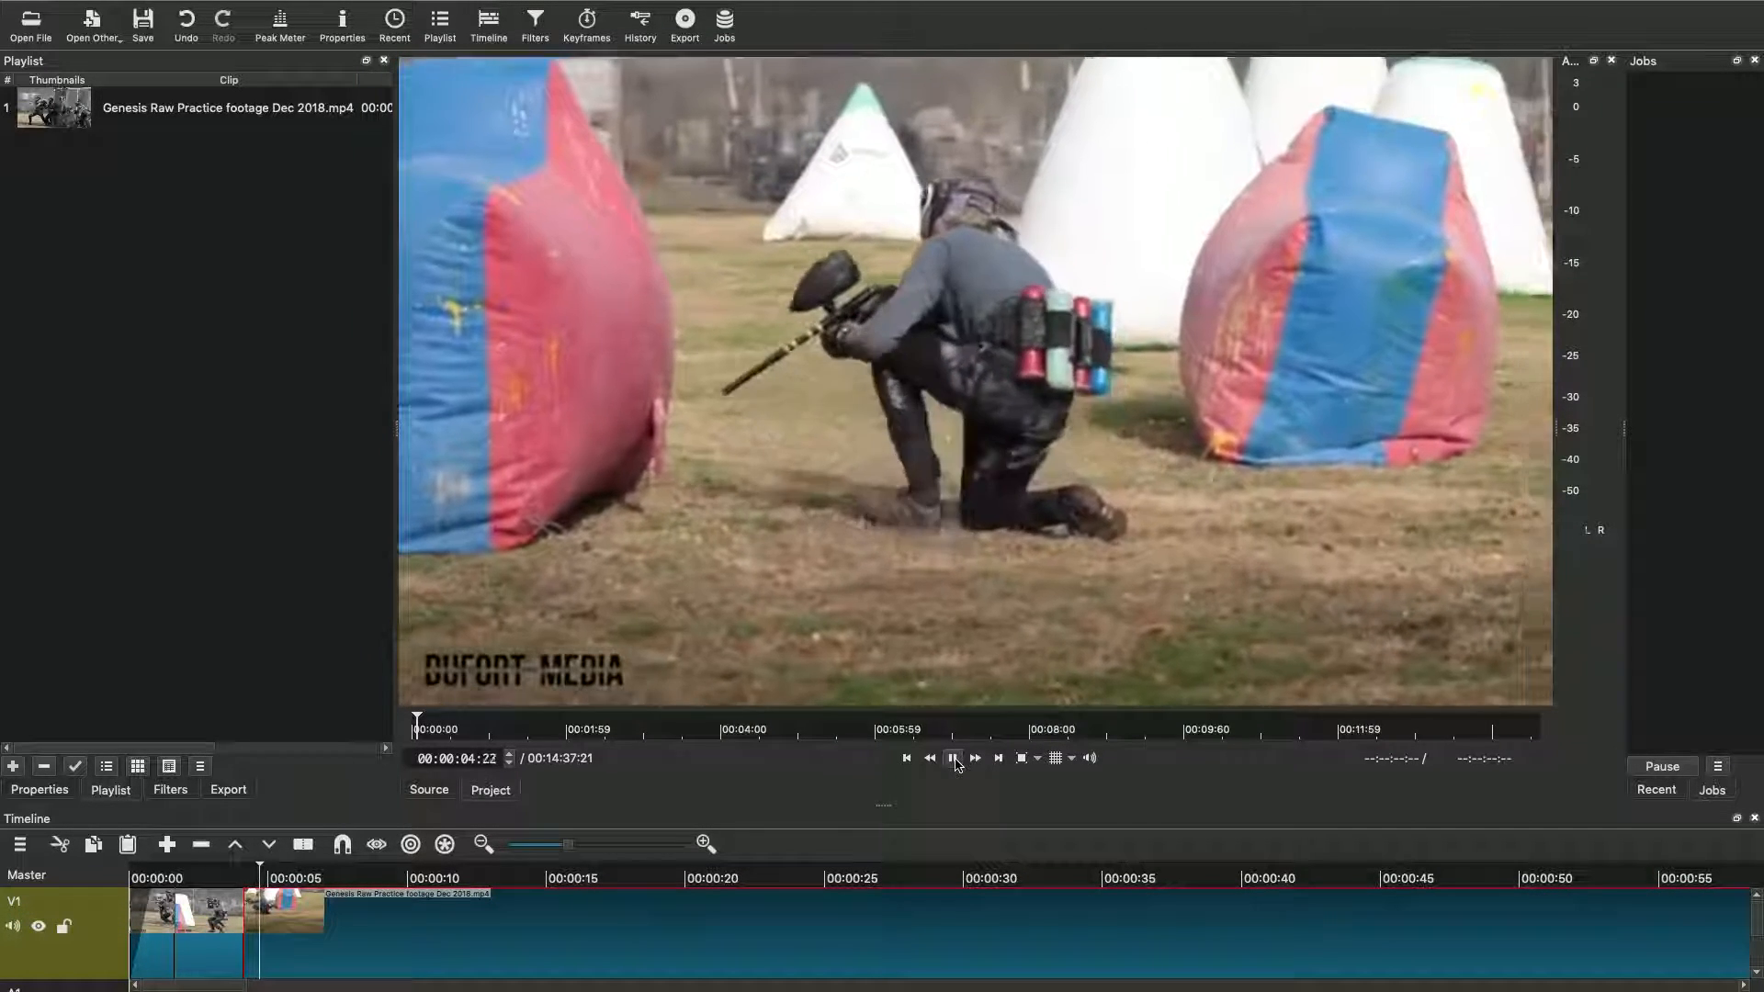
pyautogui.click(950, 761)
# Step: Try a crossfade by overlapping the last clip with the preceding segment, preview it, and undo the overlap
pyautogui.moveTo(386, 953); pyautogui.dragTo(349, 952)
pyautogui.moveTo(248, 973); pyautogui.dragTo(215, 975)
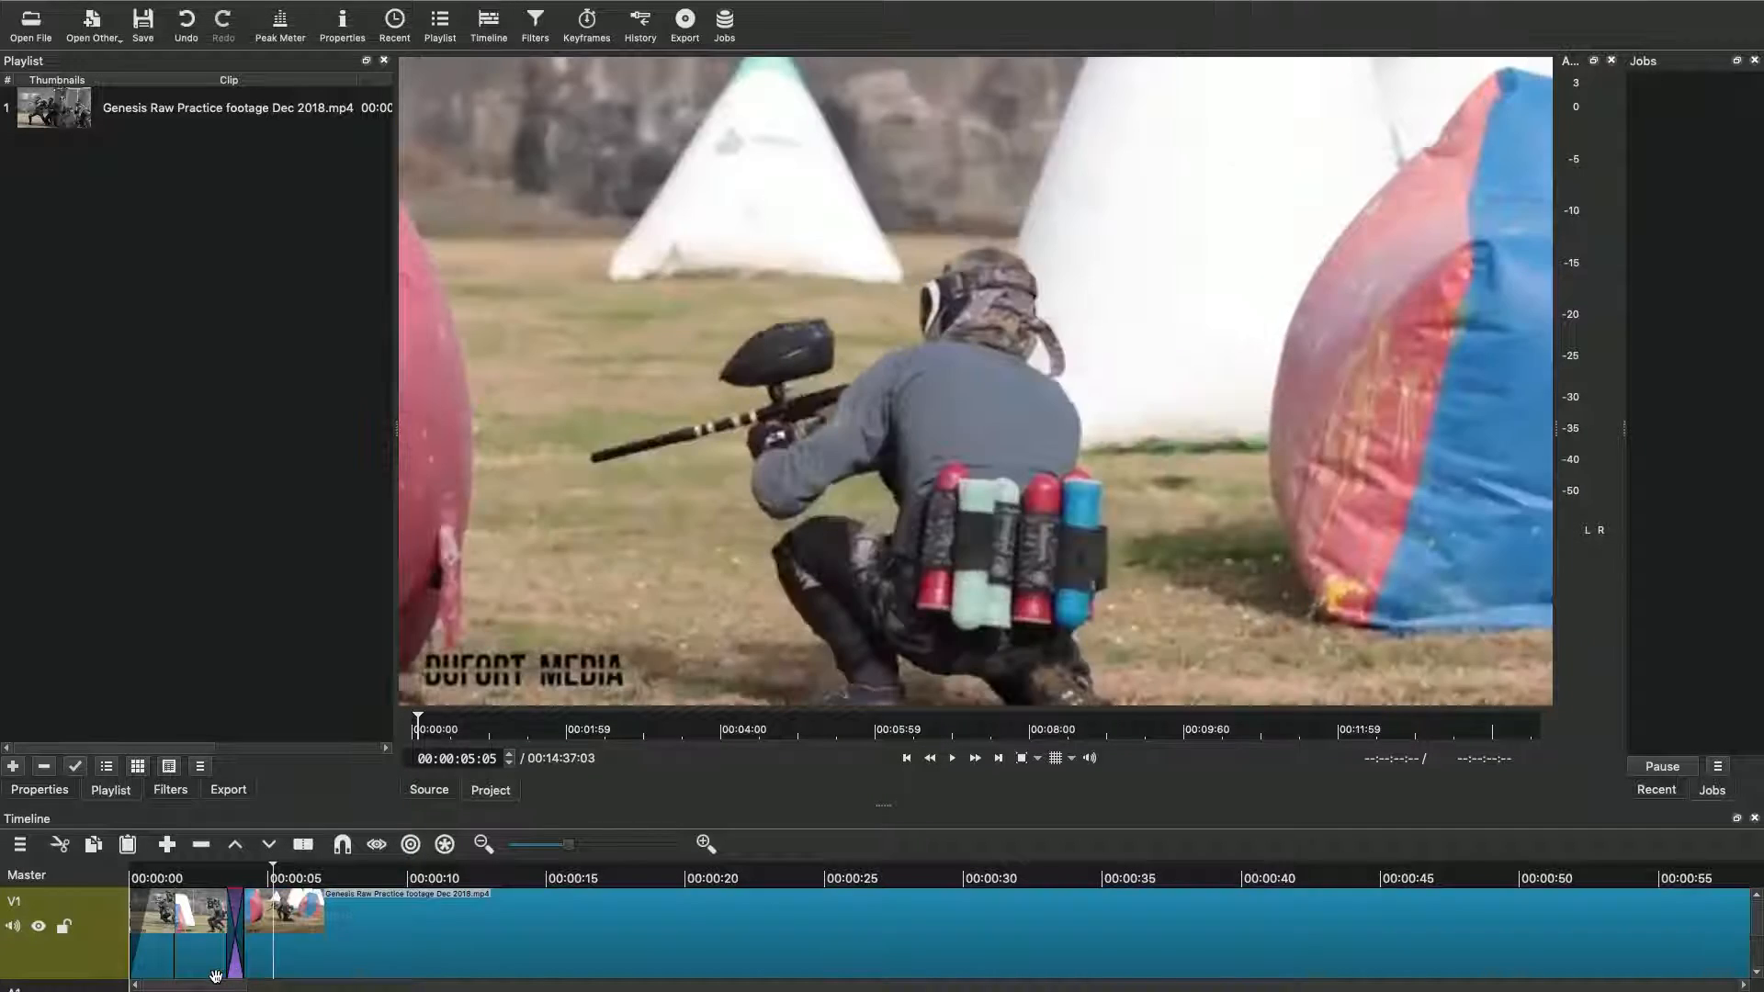
pyautogui.click(211, 879)
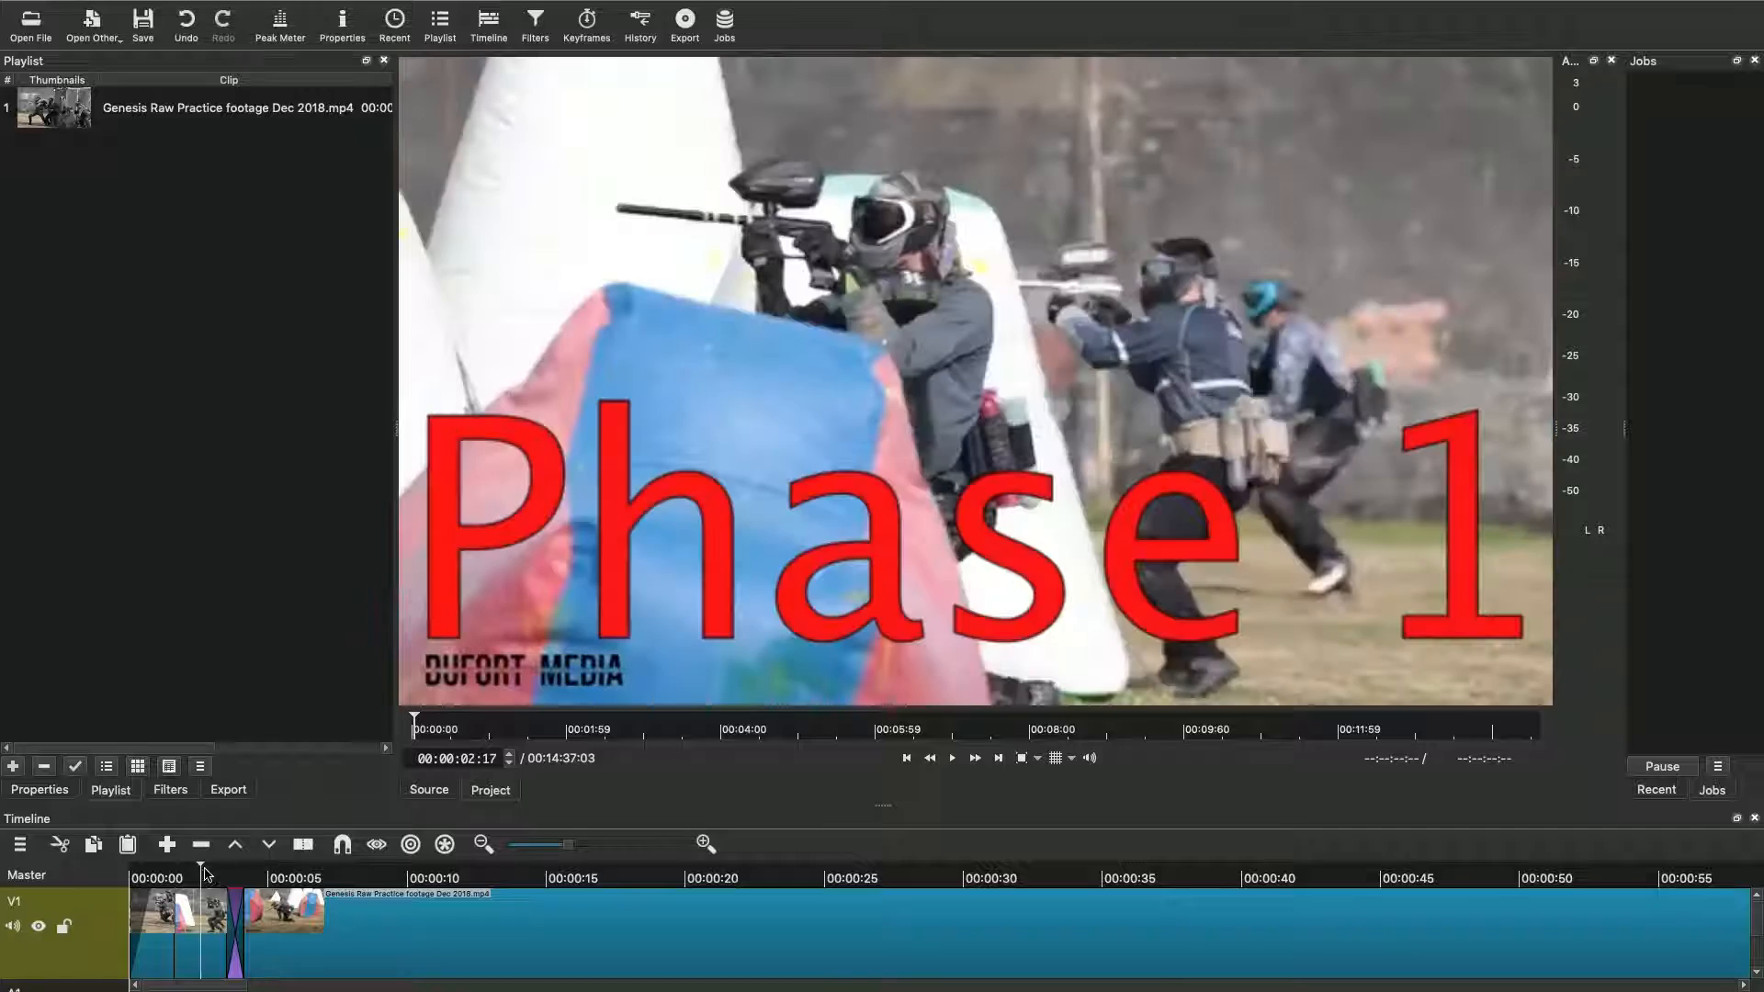
pyautogui.click(953, 758)
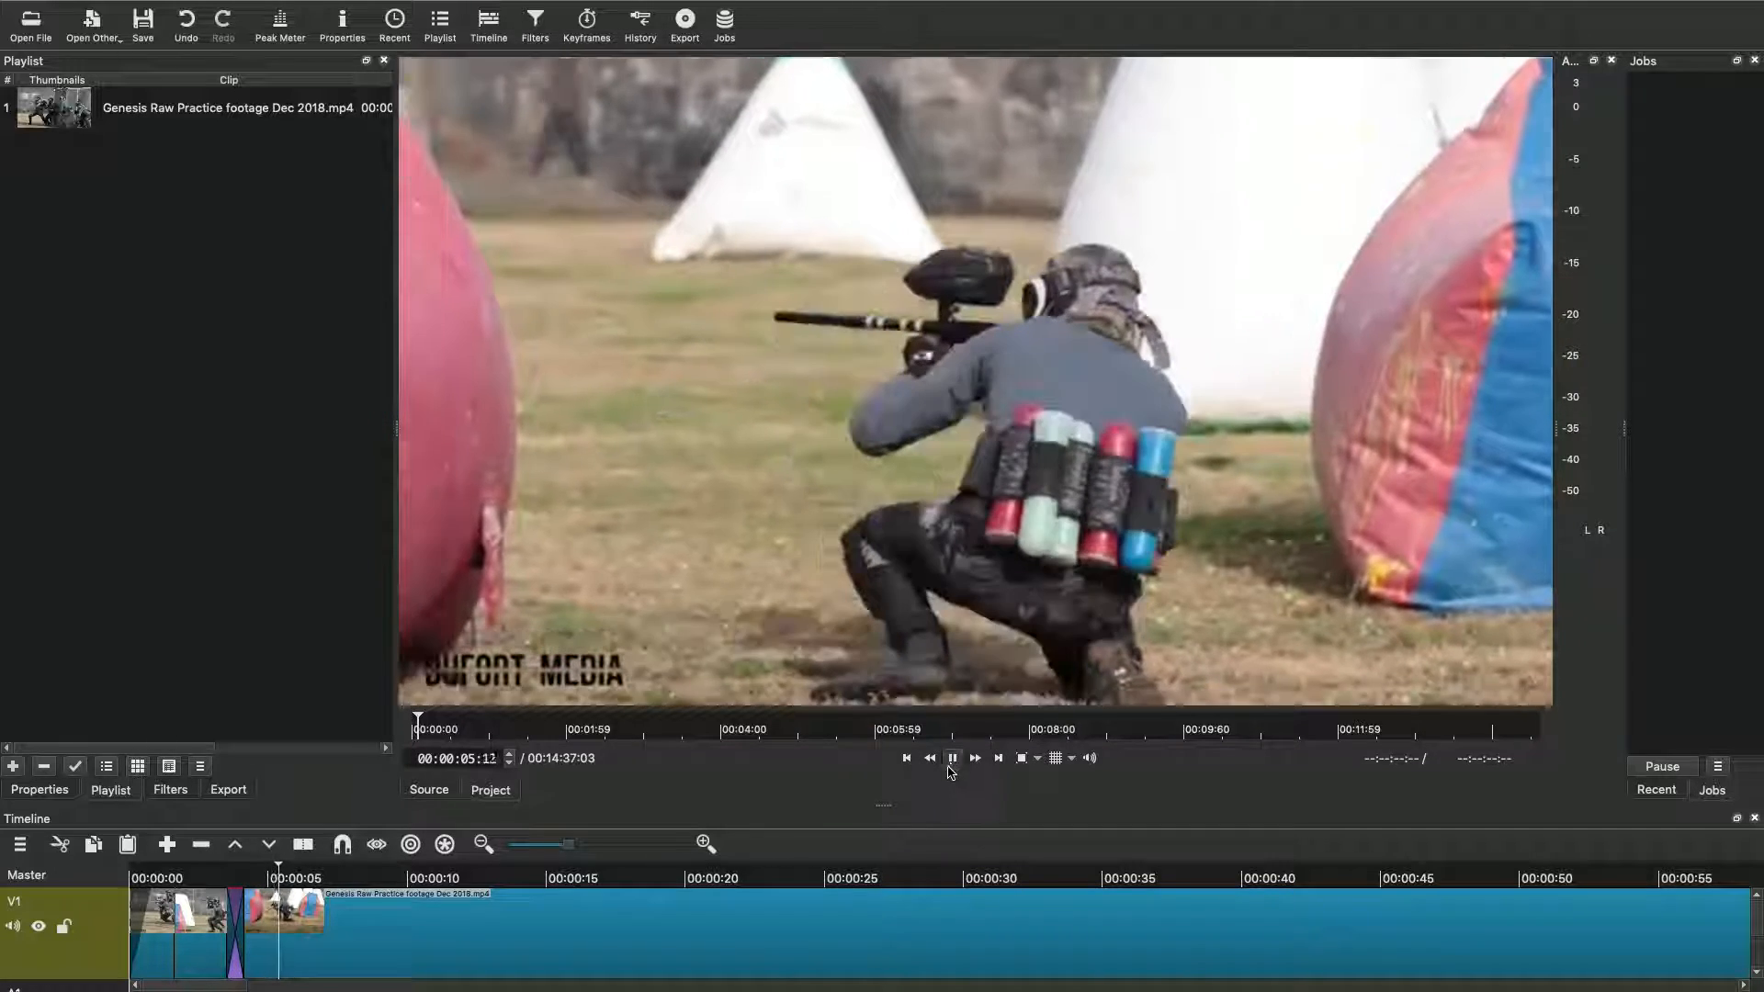
pyautogui.click(953, 758)
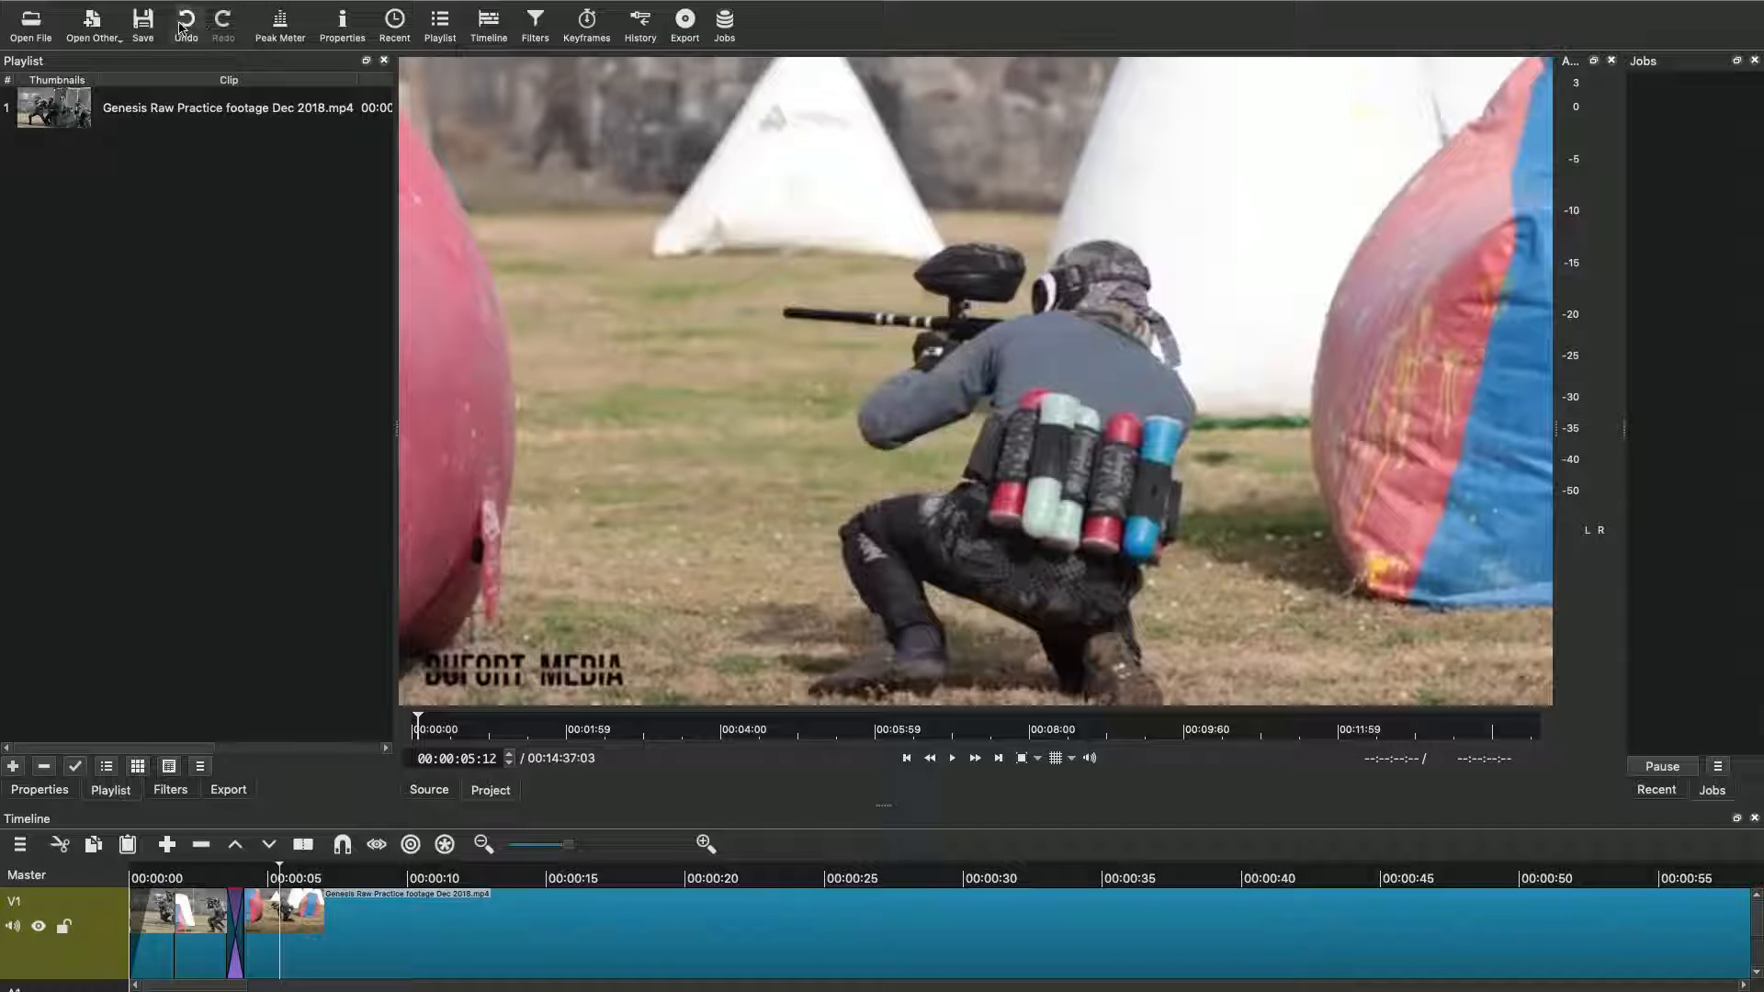
pyautogui.click(186, 22)
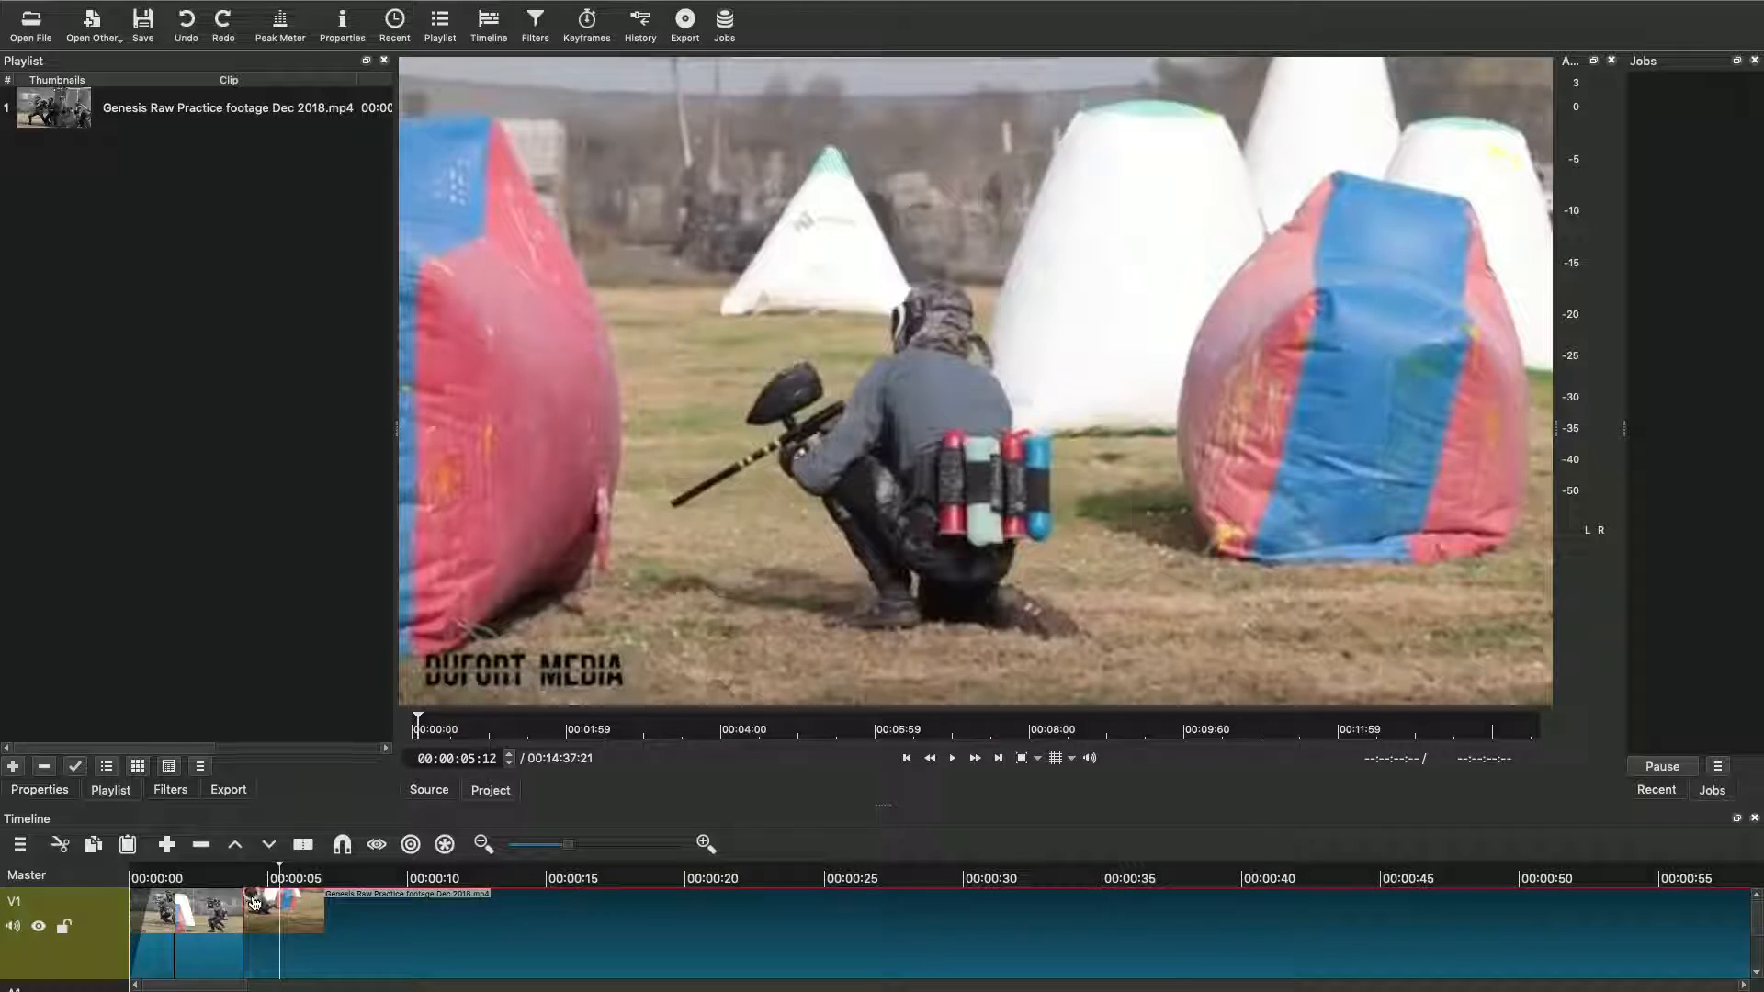
# Step: Fade out the segment before the last cut and fade in the clip after it, and start previewing from 00:00:02:23
pyautogui.moveTo(255, 901); pyautogui.dragTo(207, 899)
pyautogui.click(208, 879)
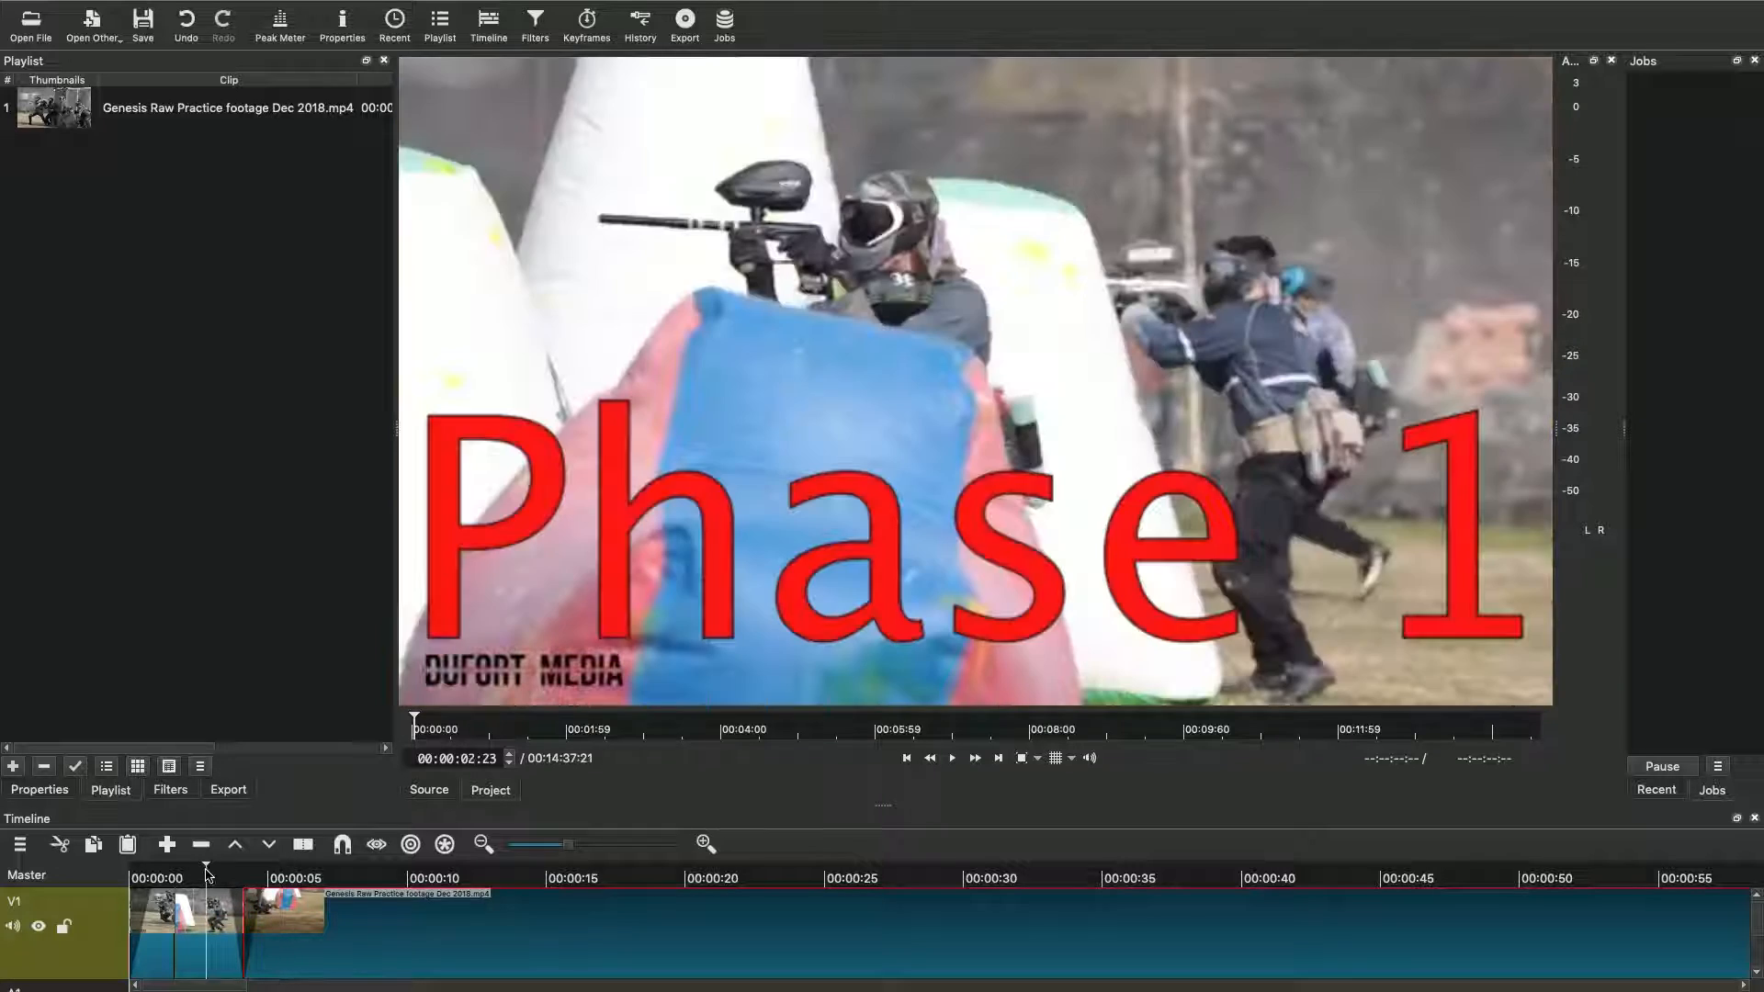
pyautogui.click(954, 765)
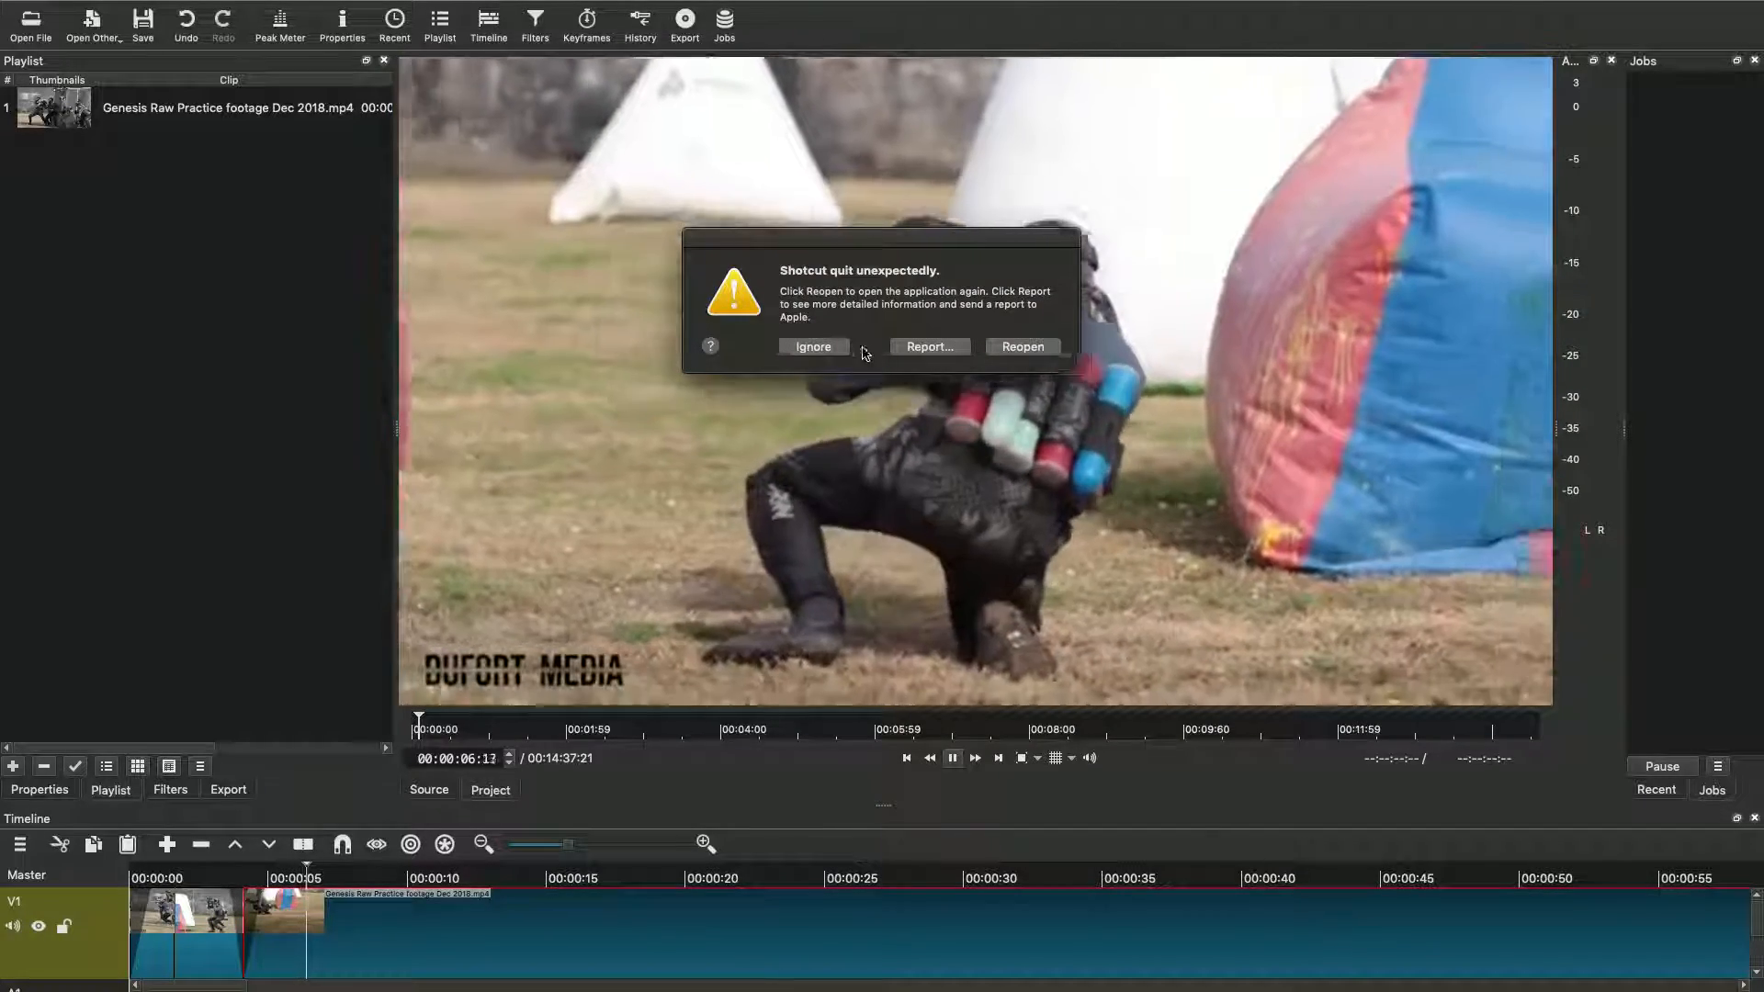
# Step: Ignore the crash report and play the timeline on to 00:00:10:11
pyautogui.click(827, 349)
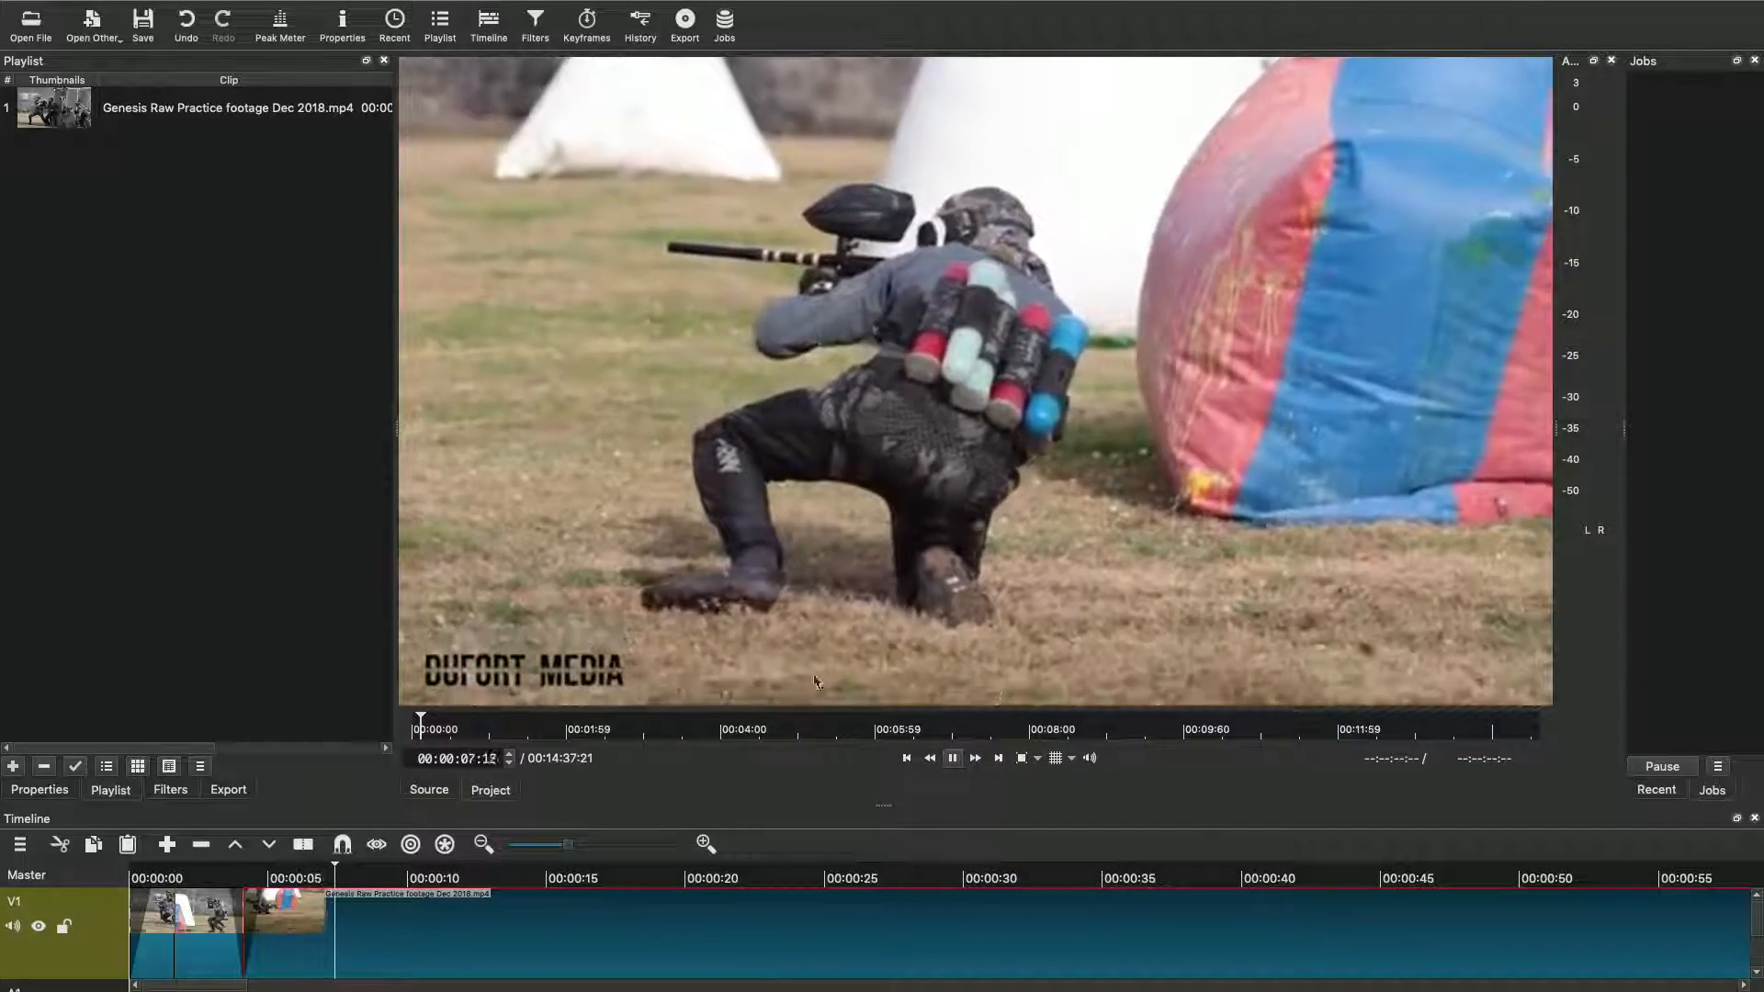
pyautogui.click(954, 759)
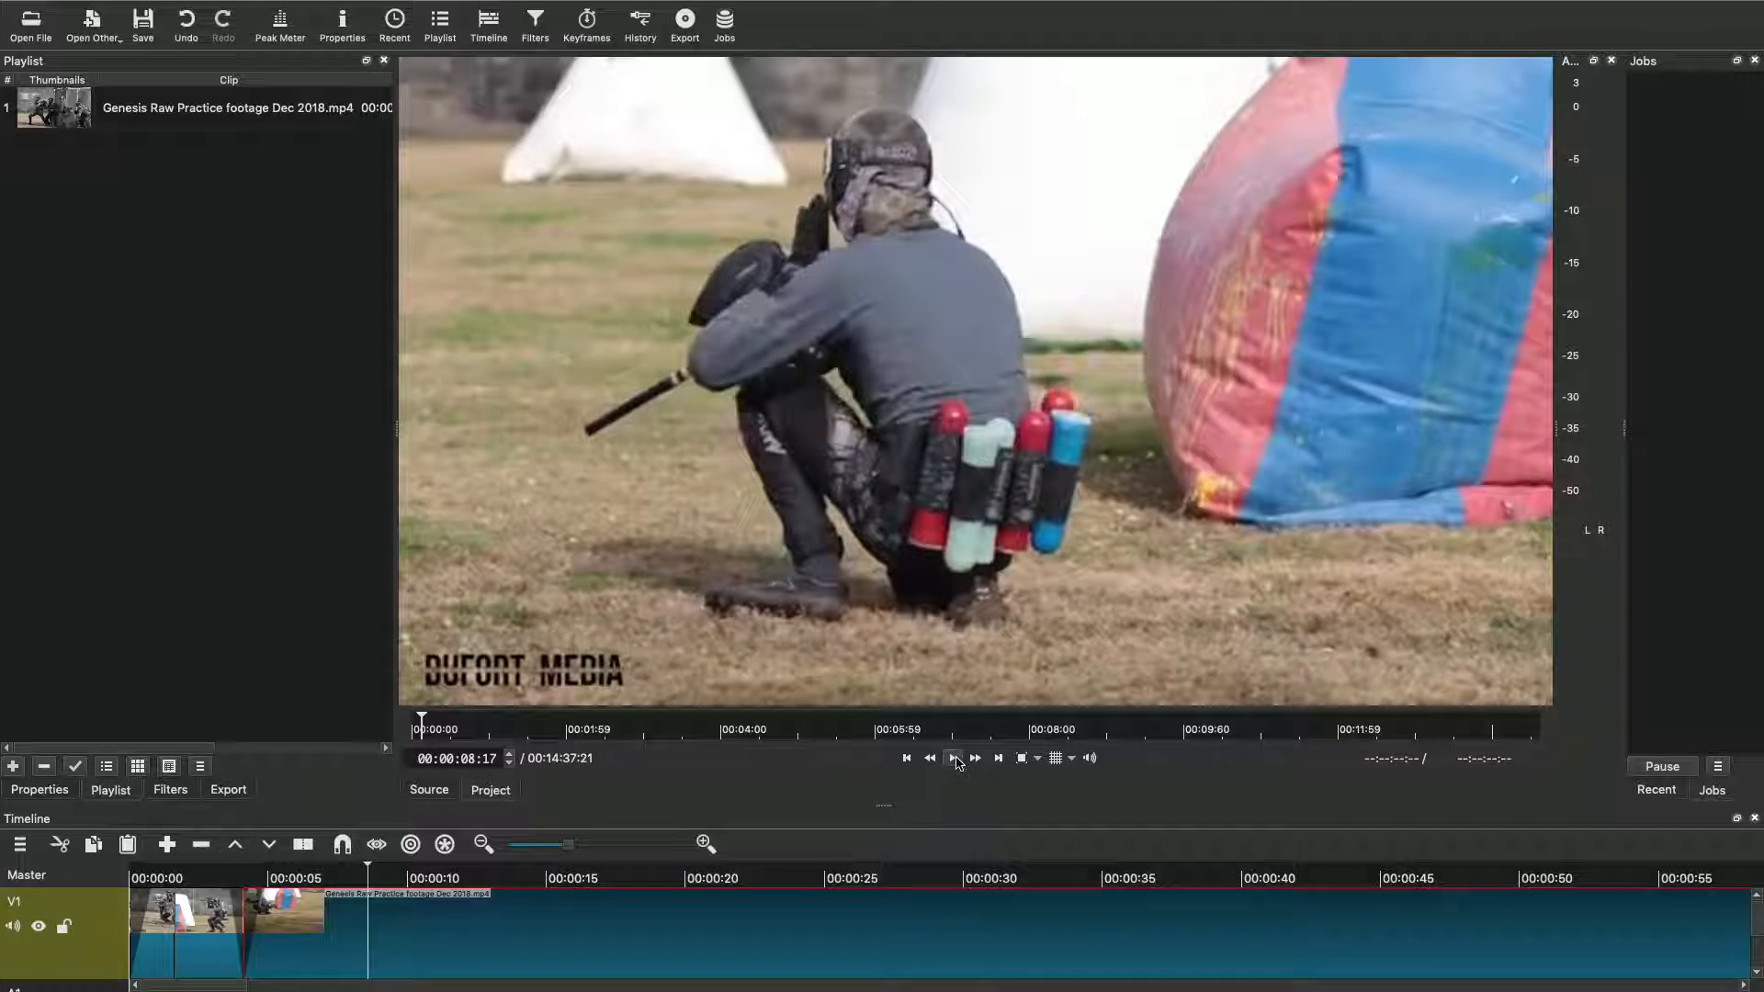
pyautogui.click(953, 759)
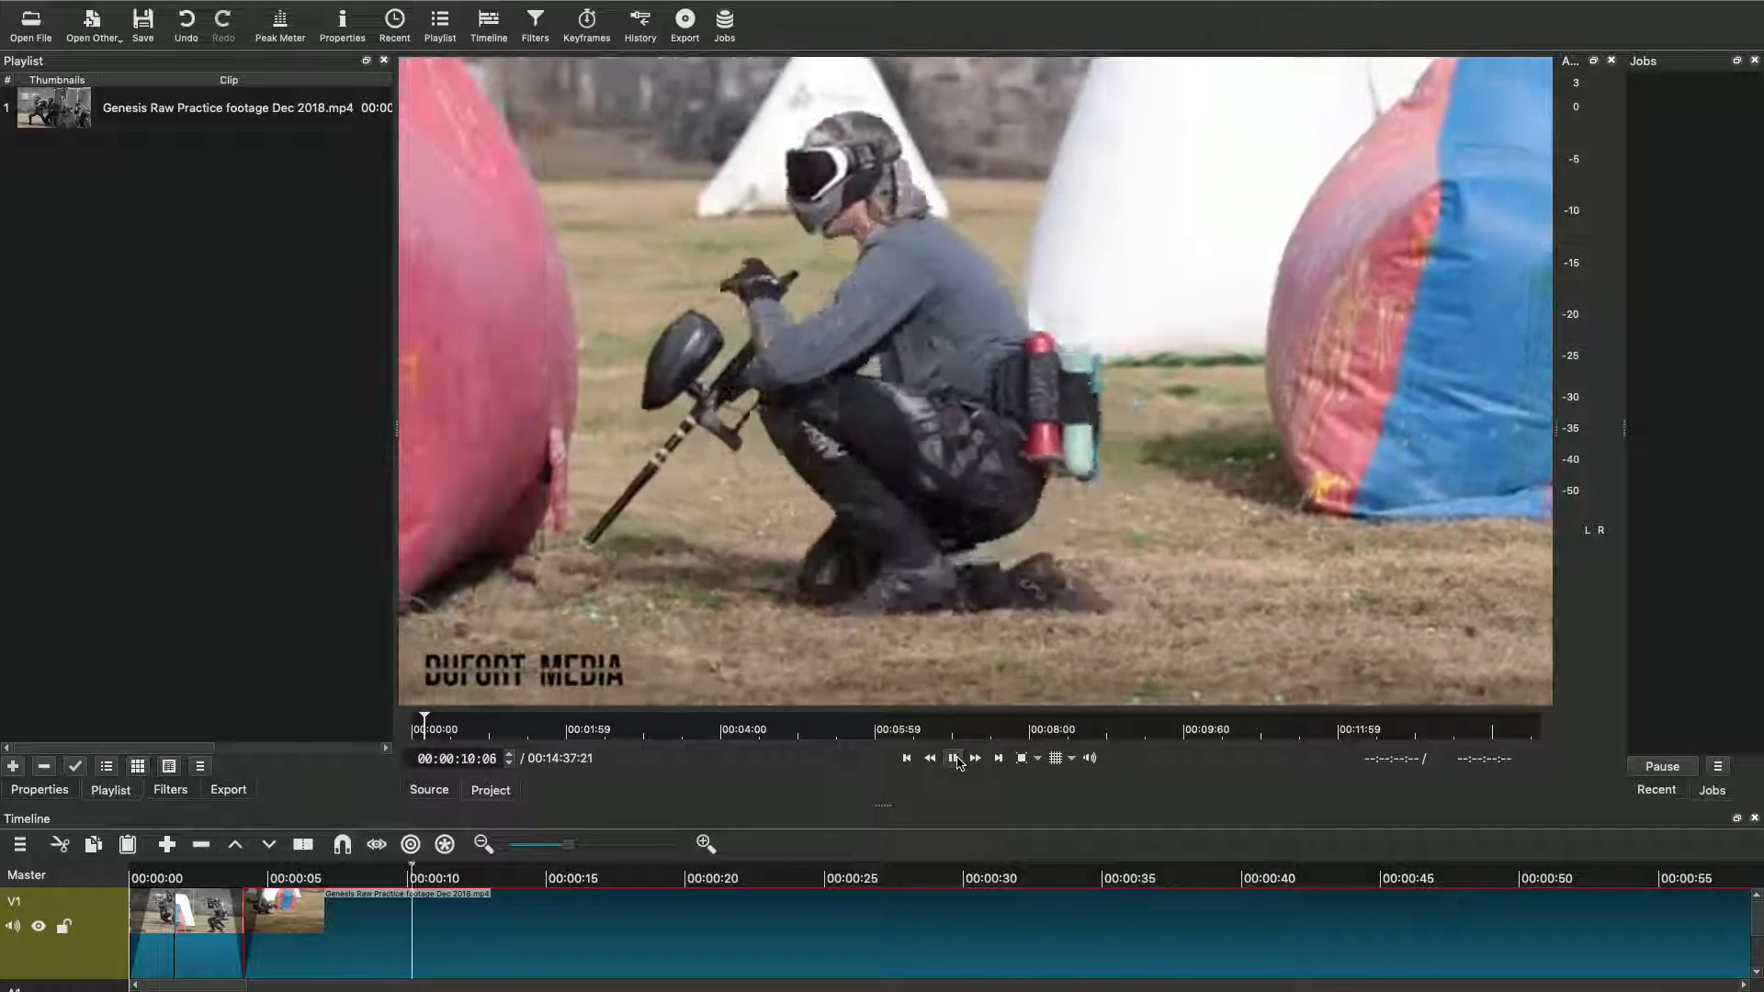
pyautogui.click(955, 758)
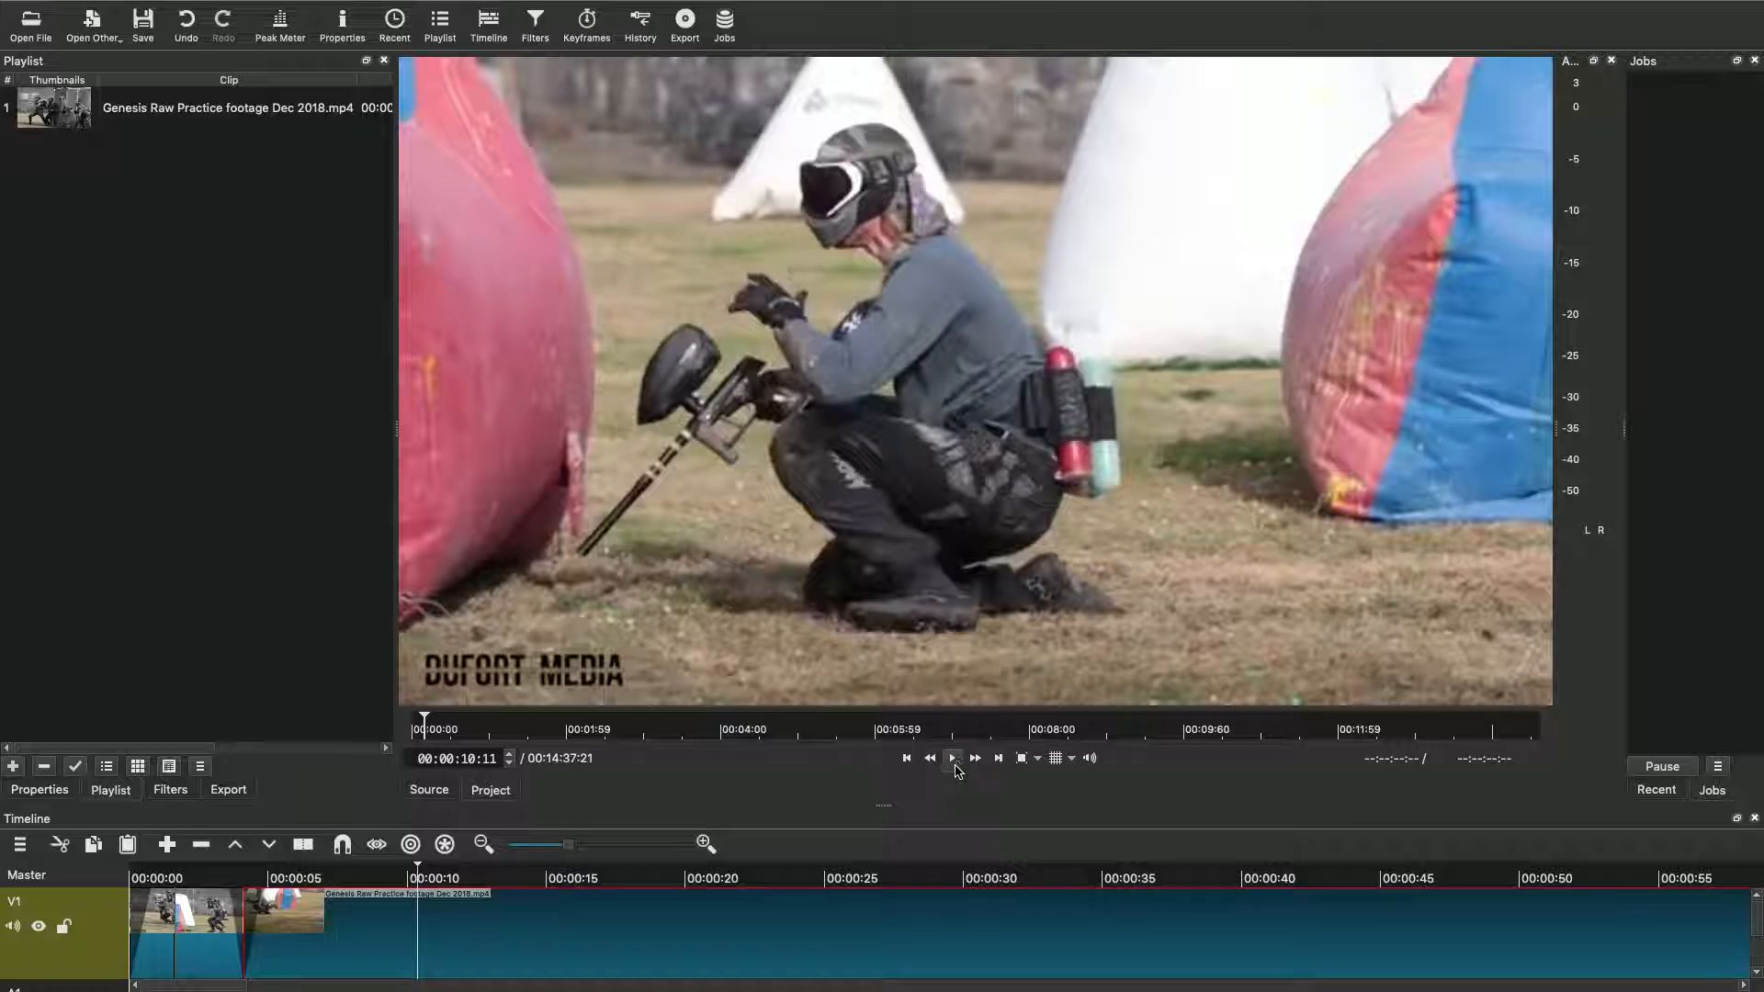
# Step: Add a second video track above V1 in the timeline
pyautogui.click(467, 915)
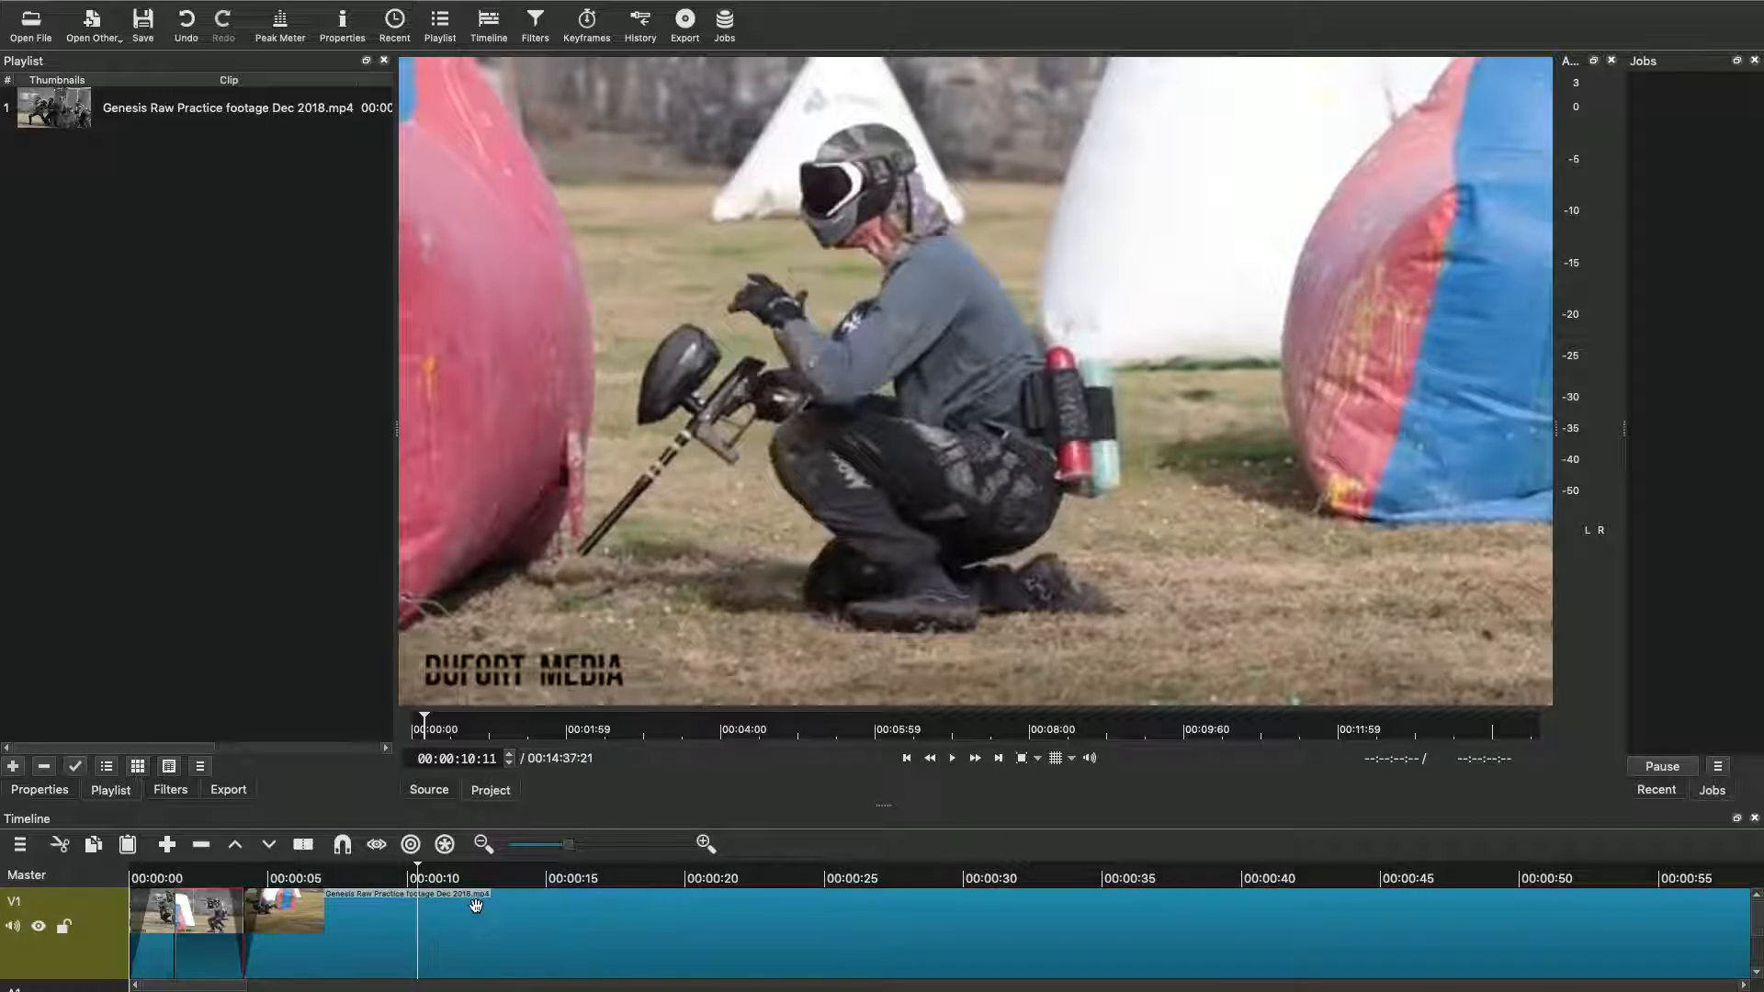
pyautogui.click(411, 916)
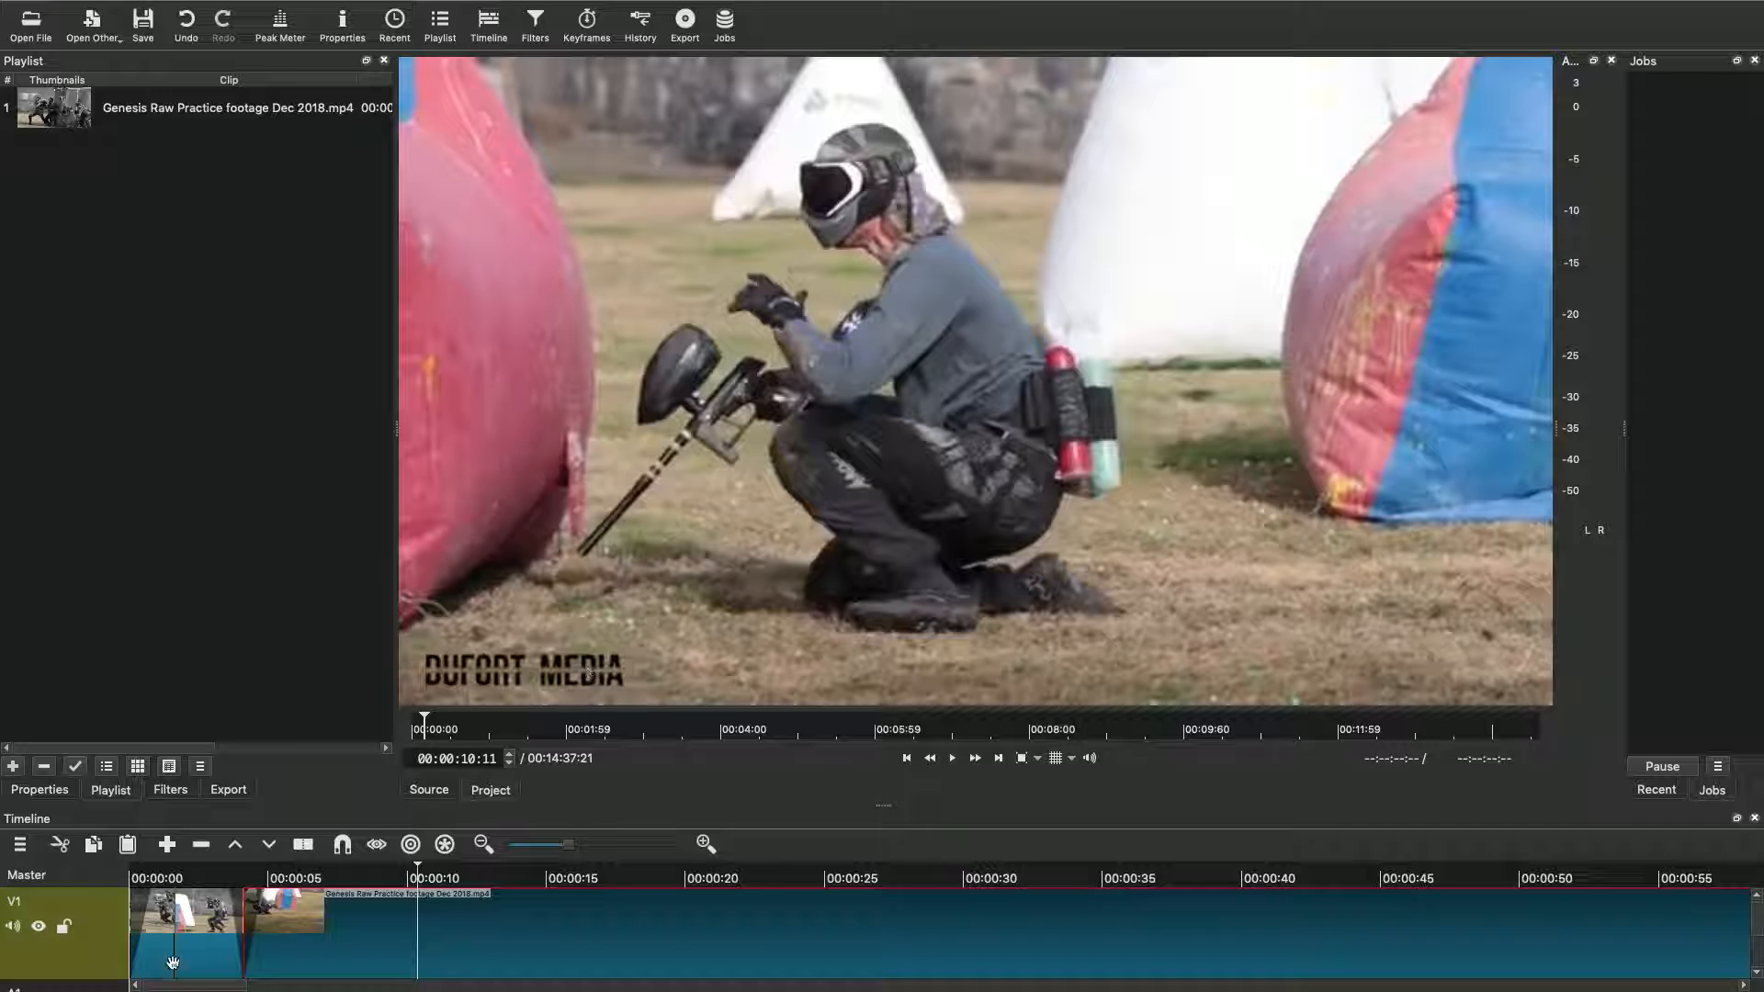
pyautogui.rightClick(92, 953)
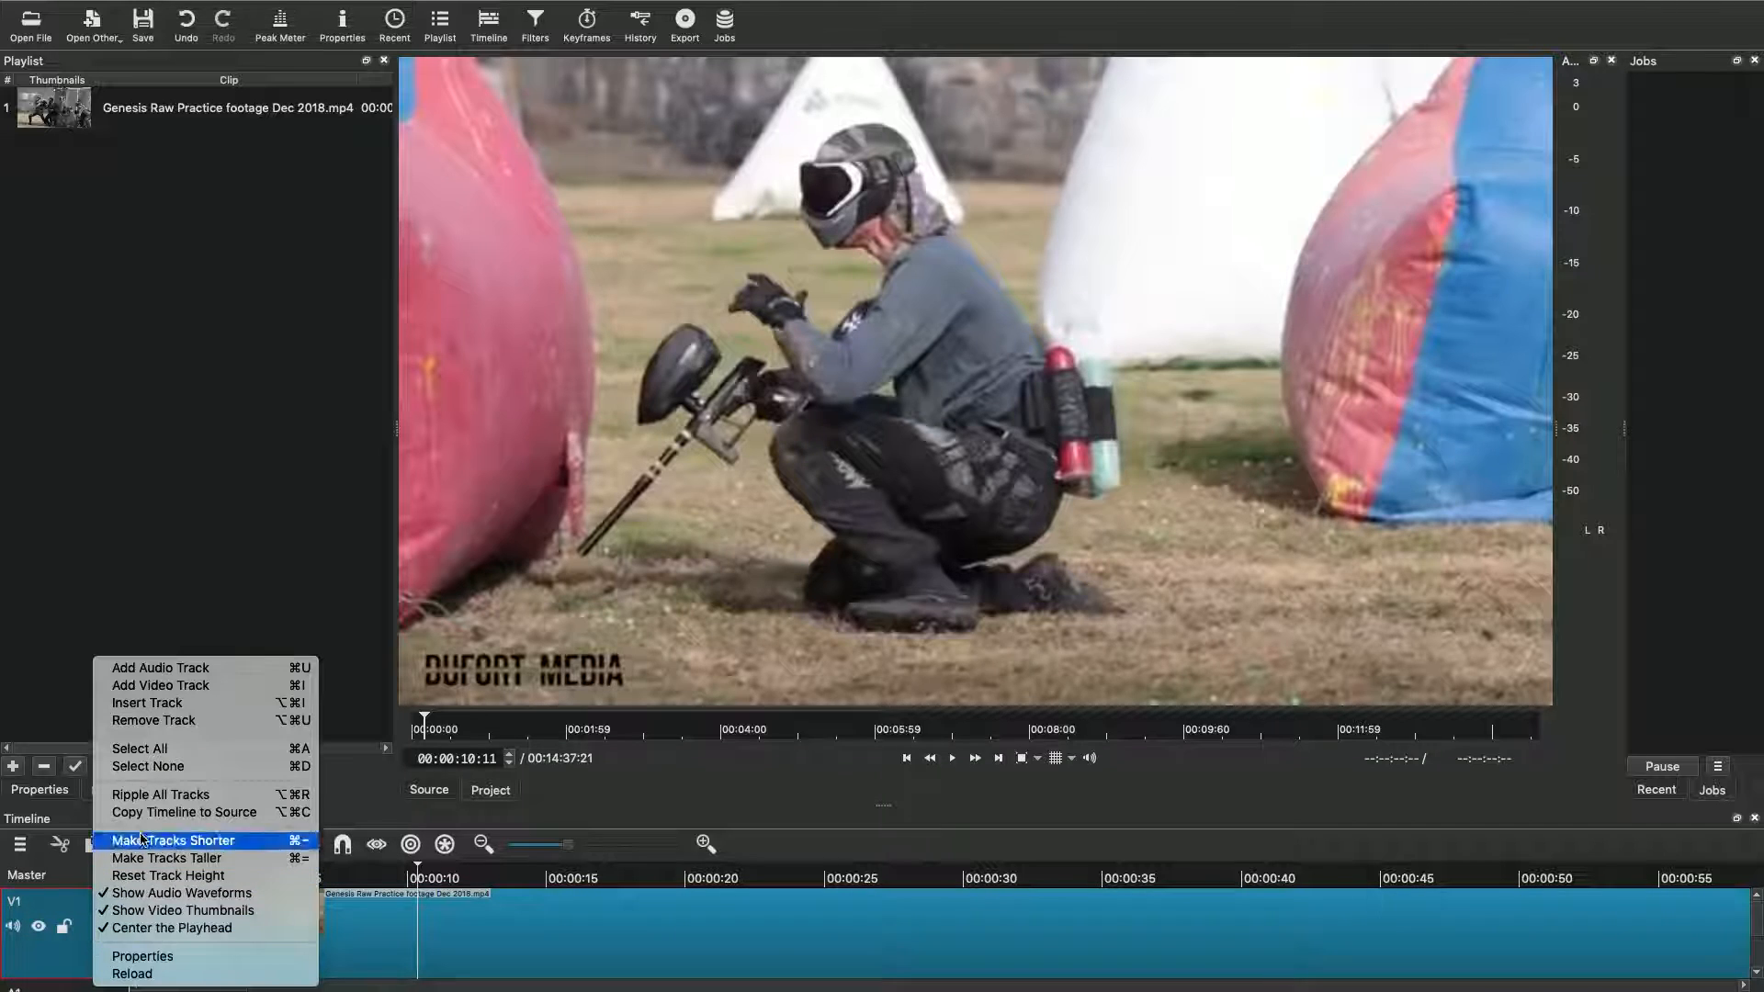
pyautogui.click(178, 685)
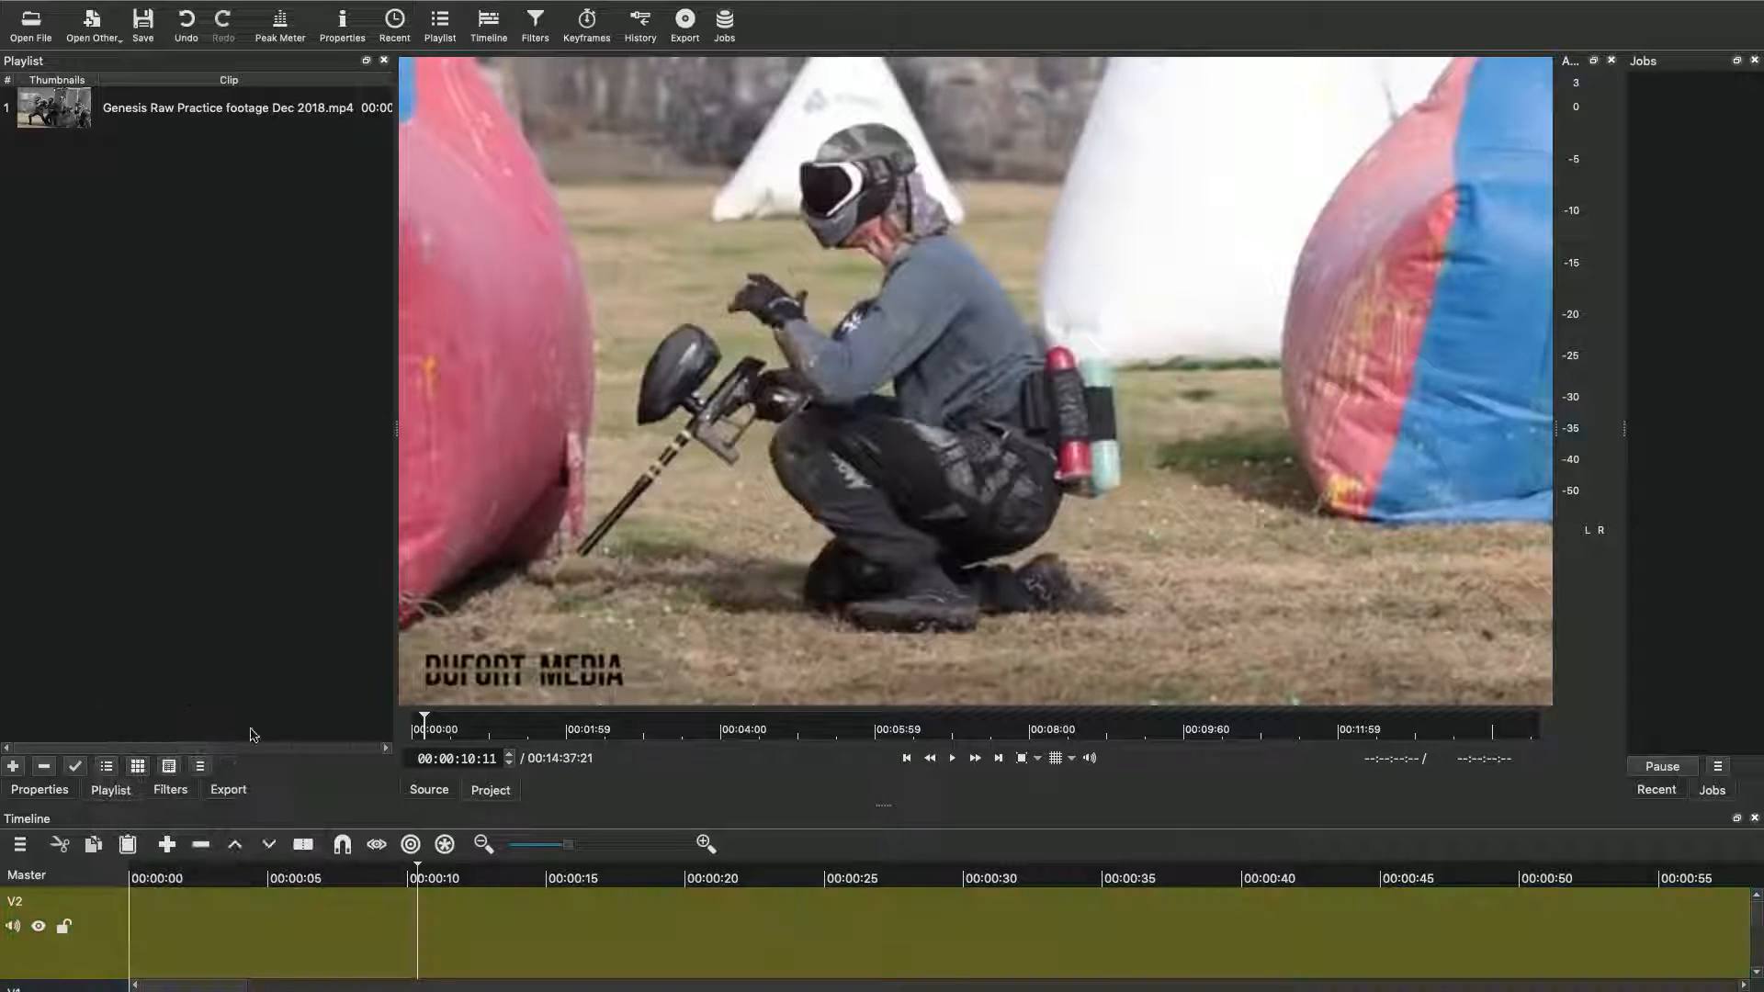
pyautogui.scroll(-2, 444, 943)
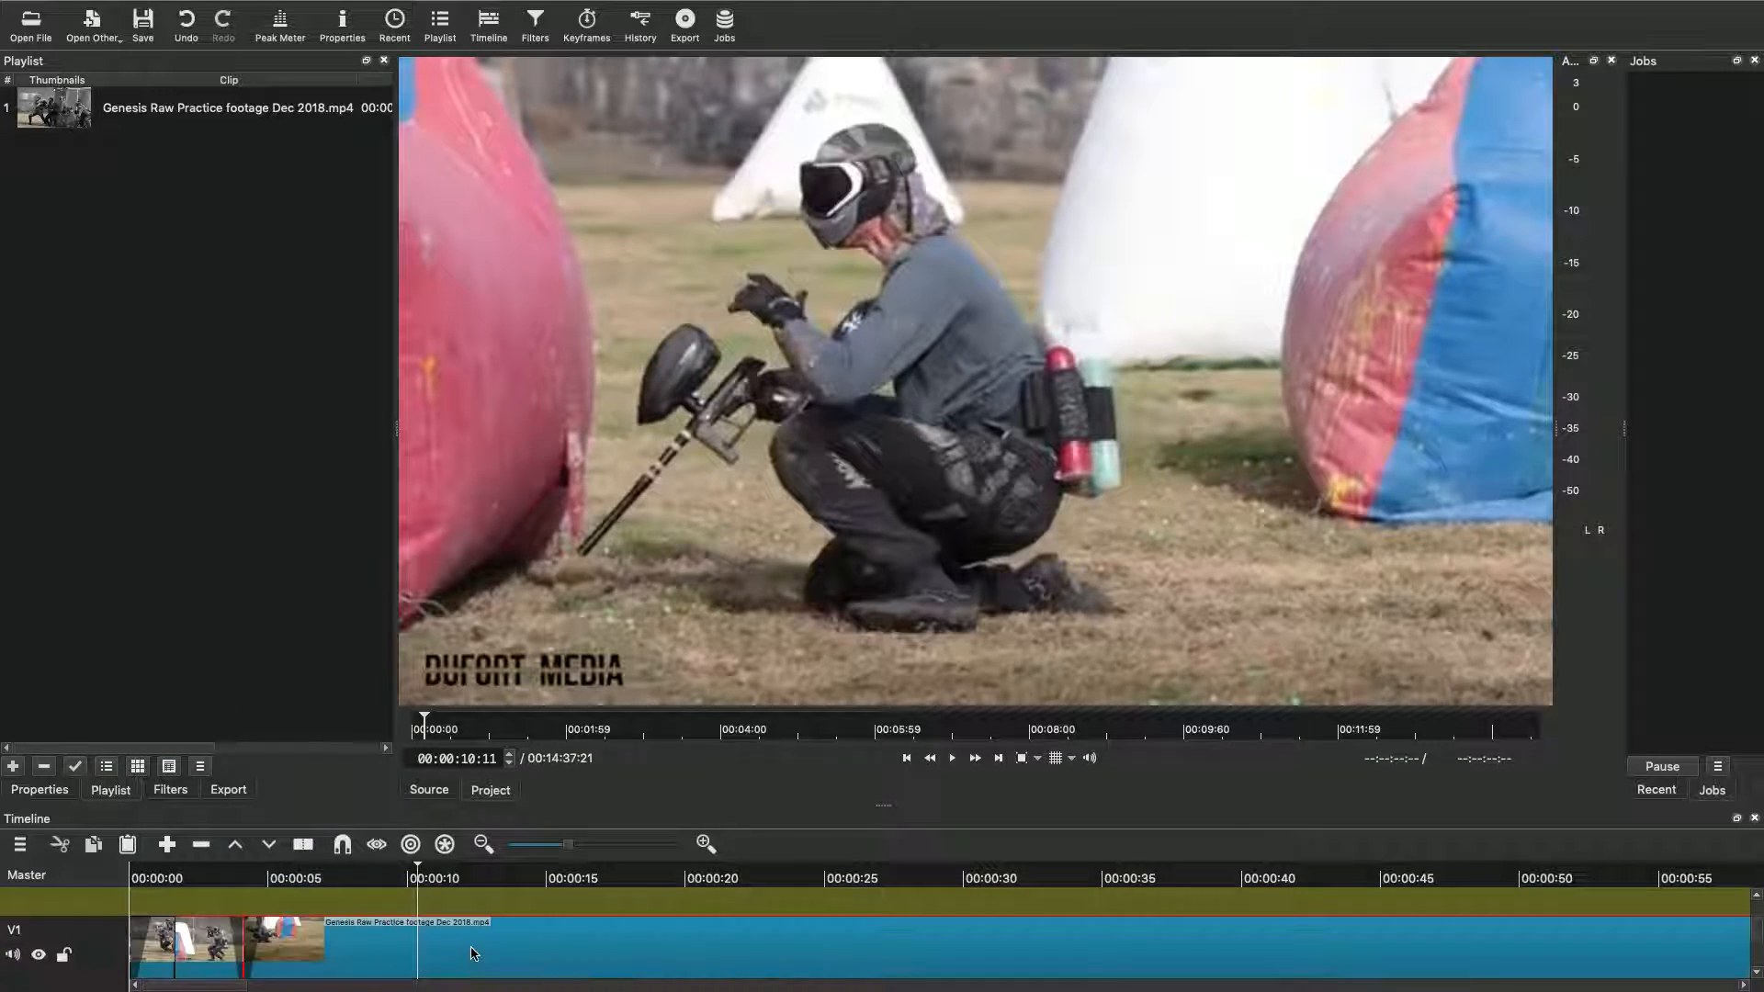
pyautogui.scroll(2, 479, 937)
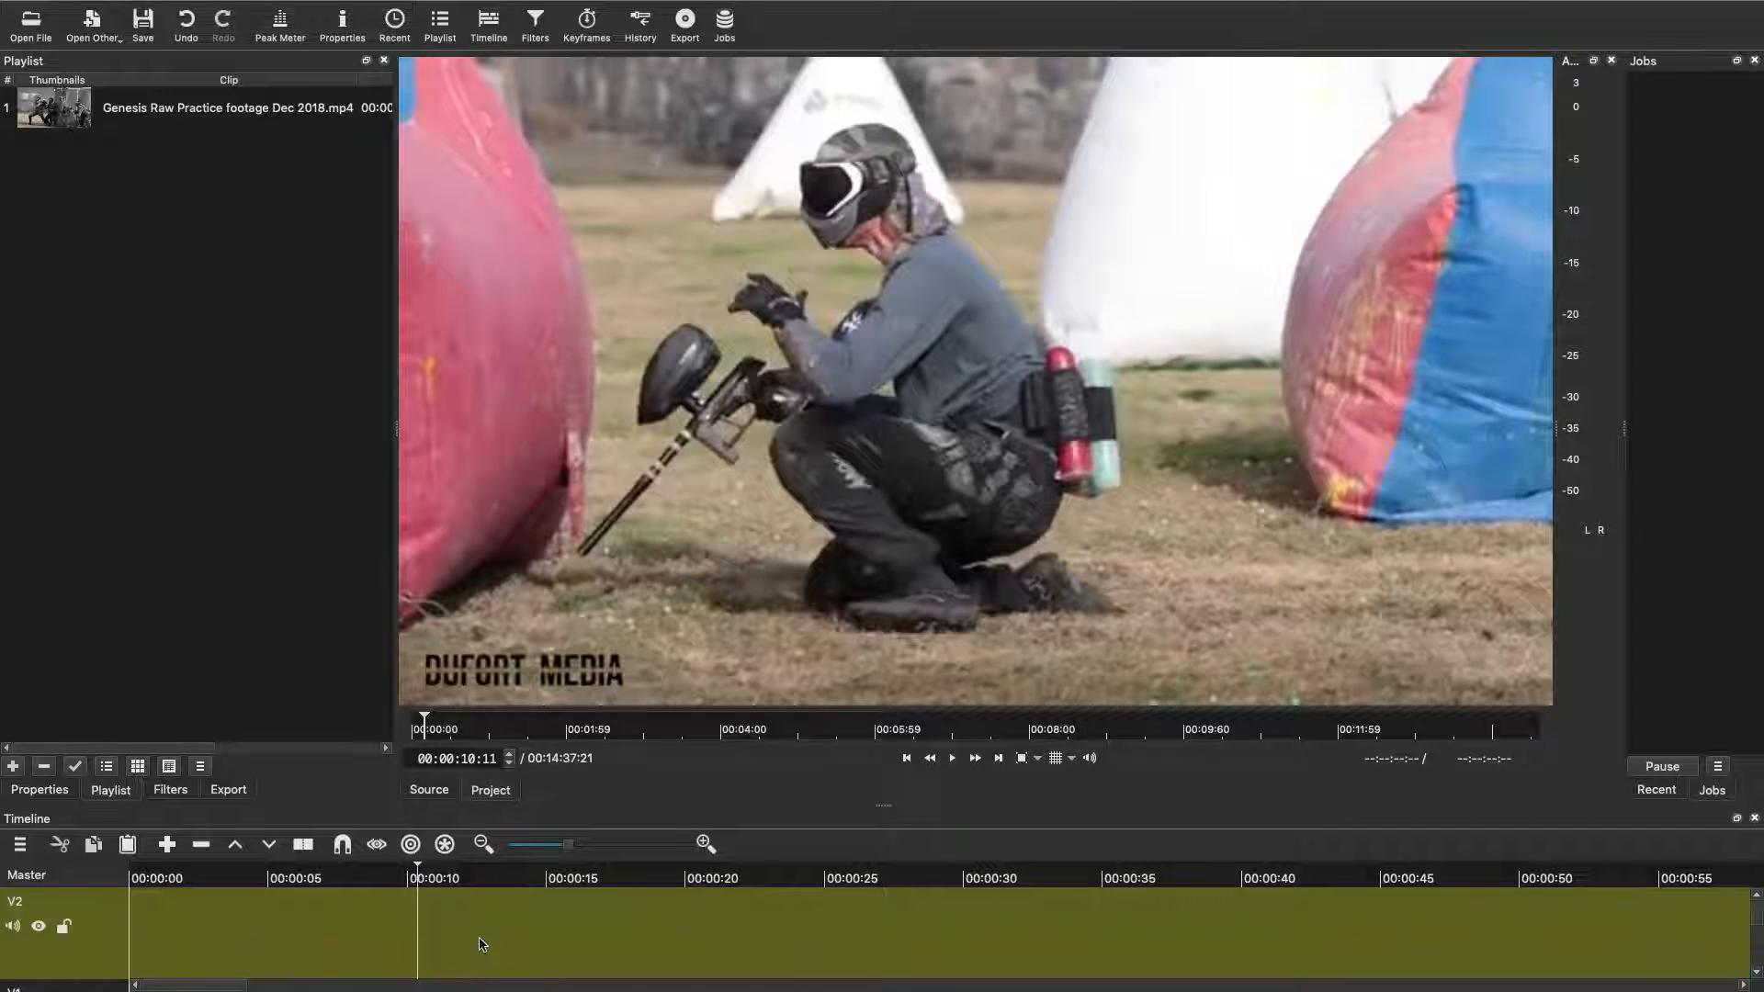
# Step: Take Shotcut out of full screen and open a Finder window over it
pyautogui.click(83, 972)
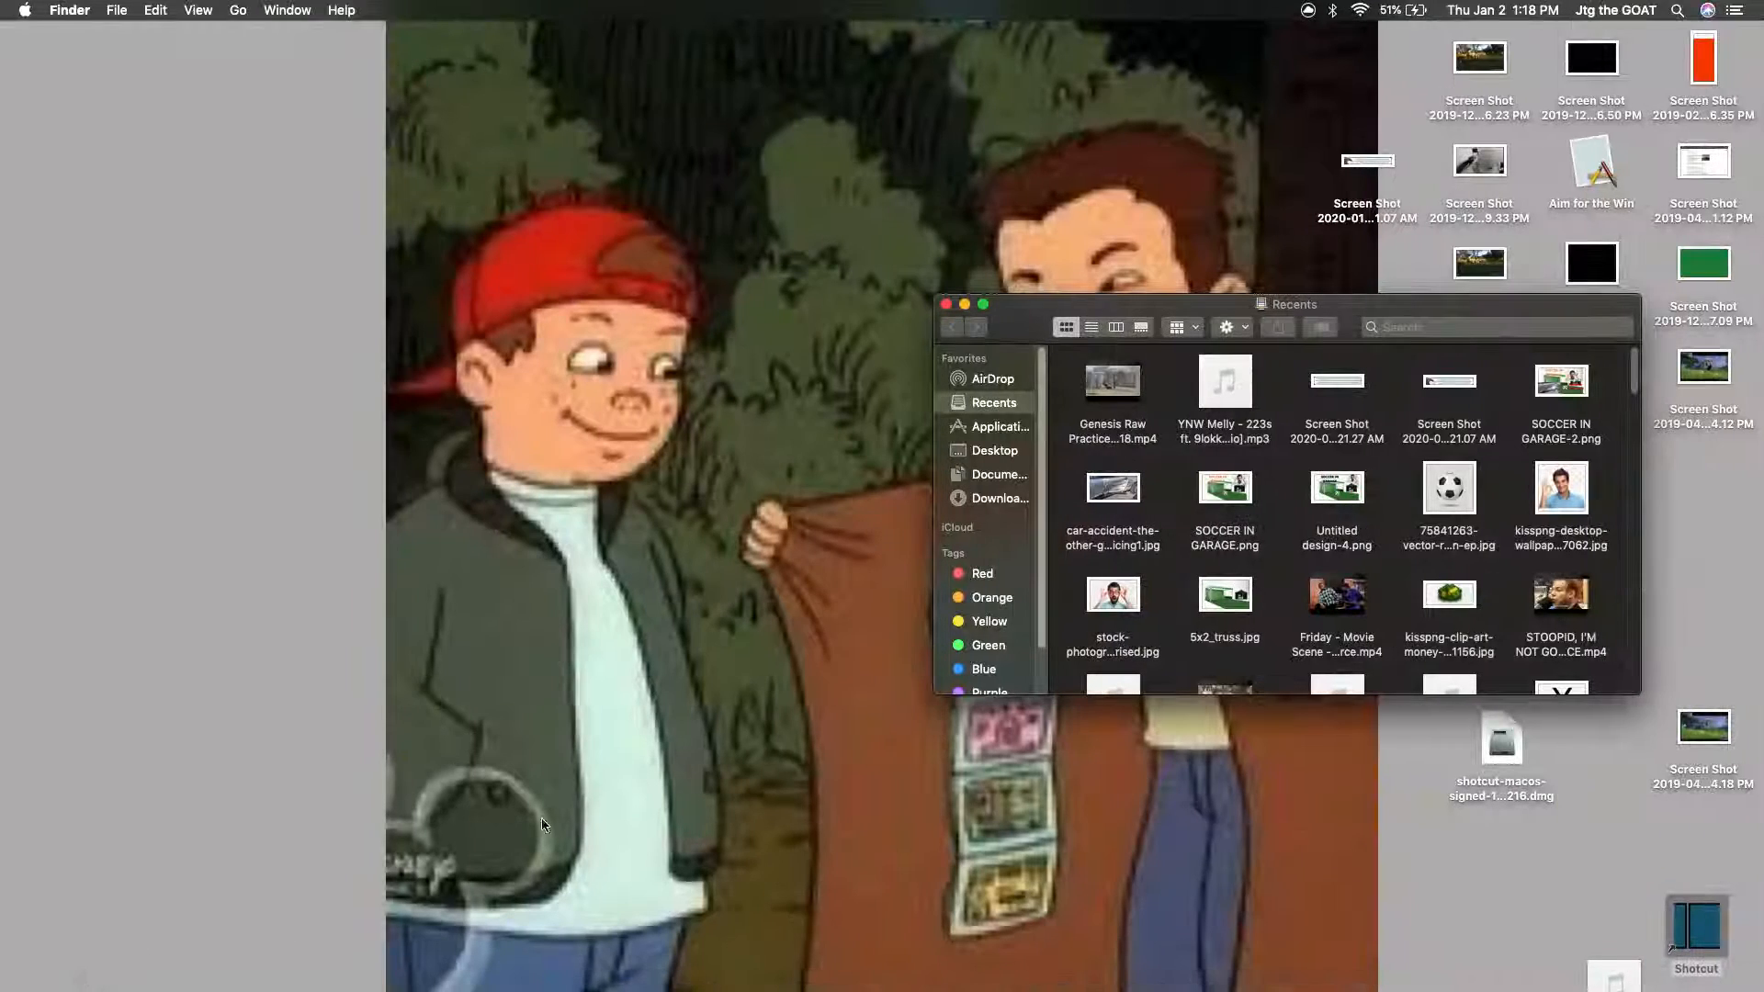
pyautogui.click(964, 306)
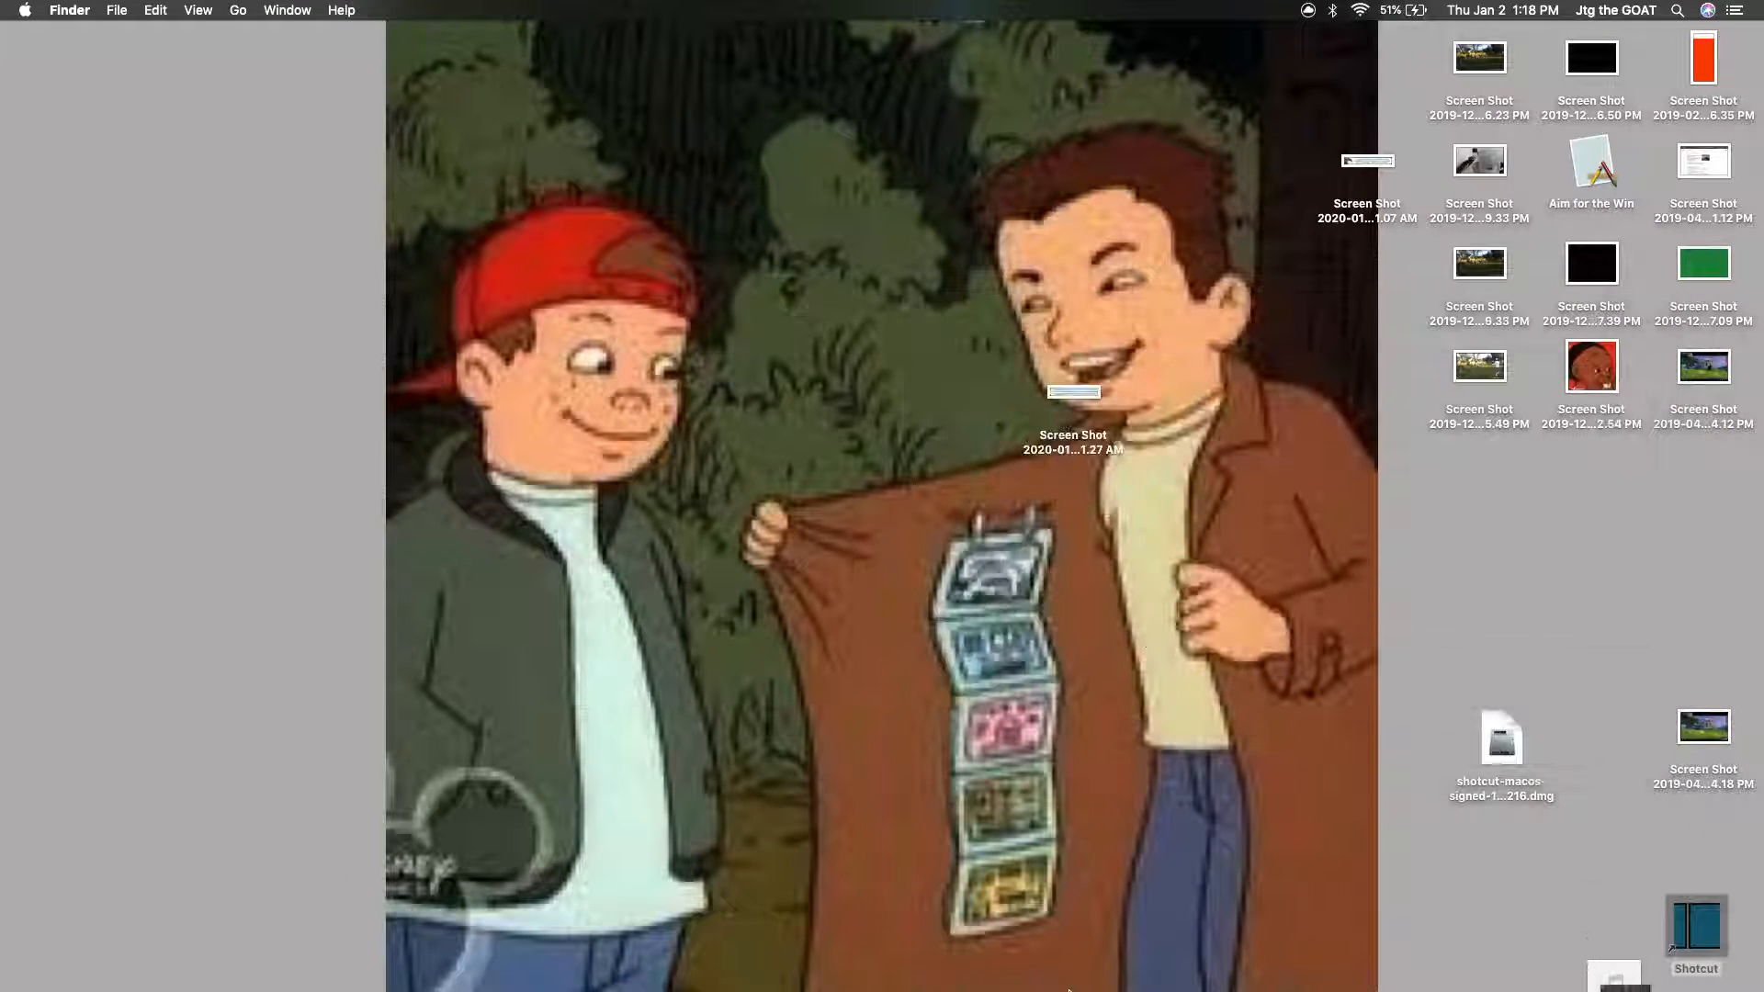
pyautogui.click(1254, 960)
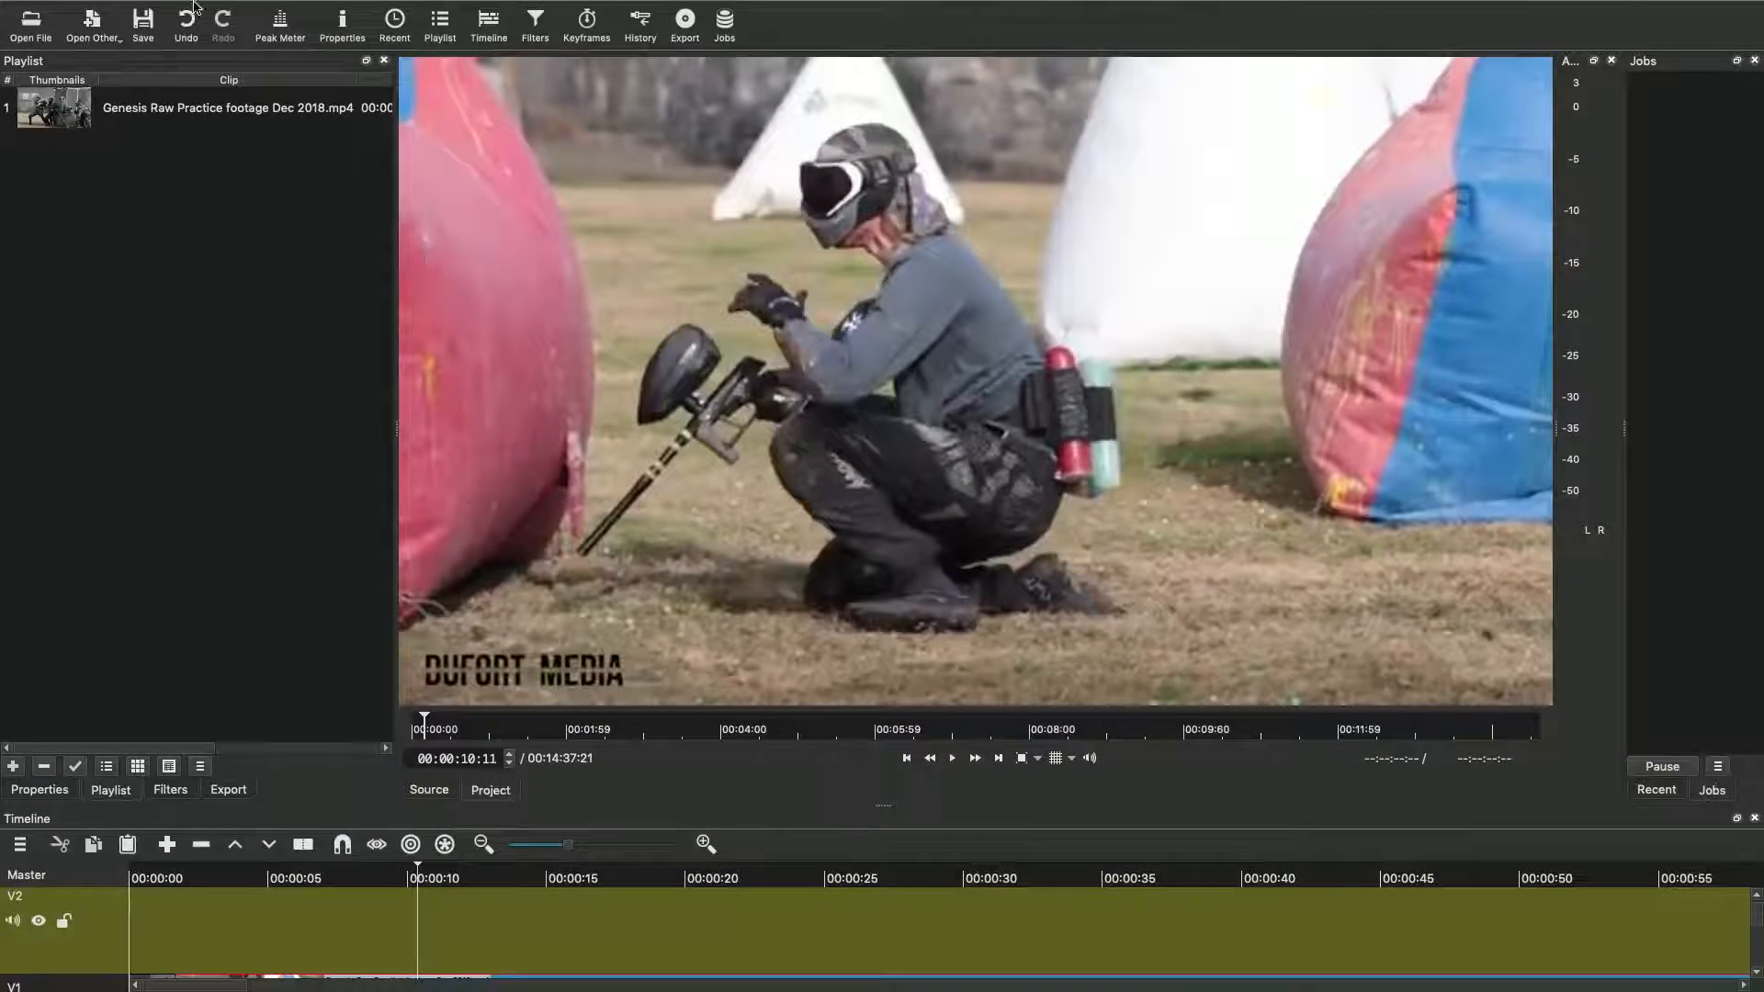
pyautogui.click(50, 31)
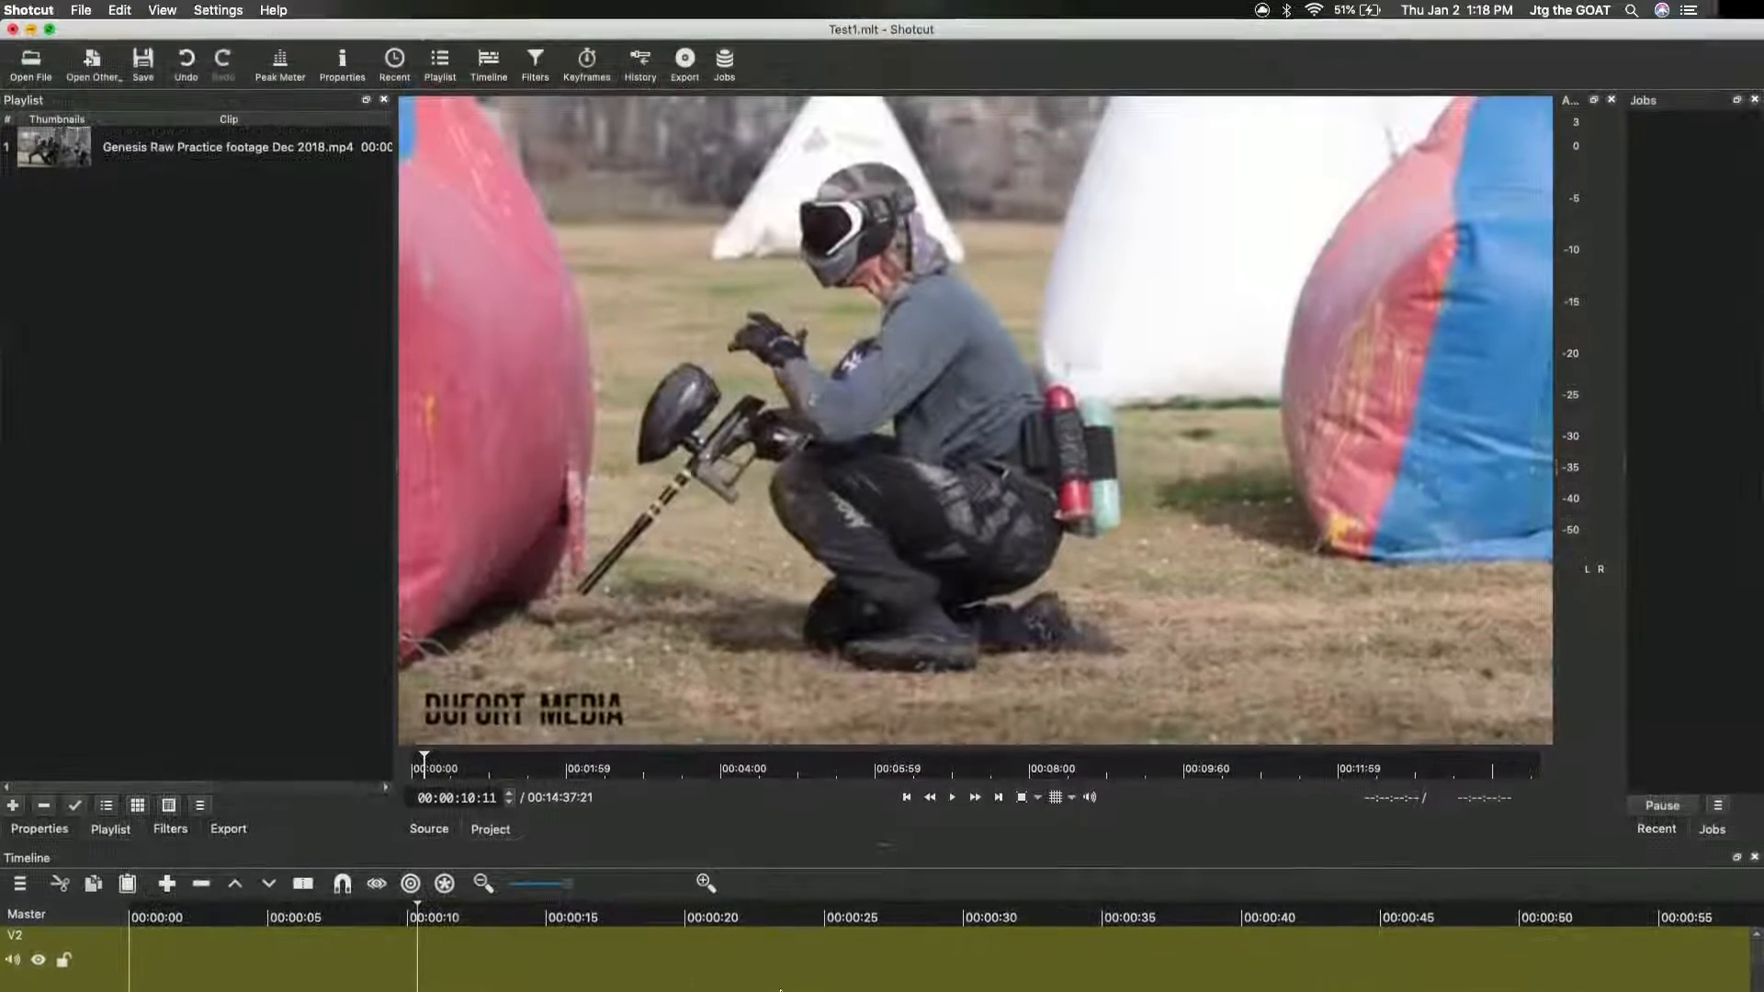
pyautogui.click(77, 957)
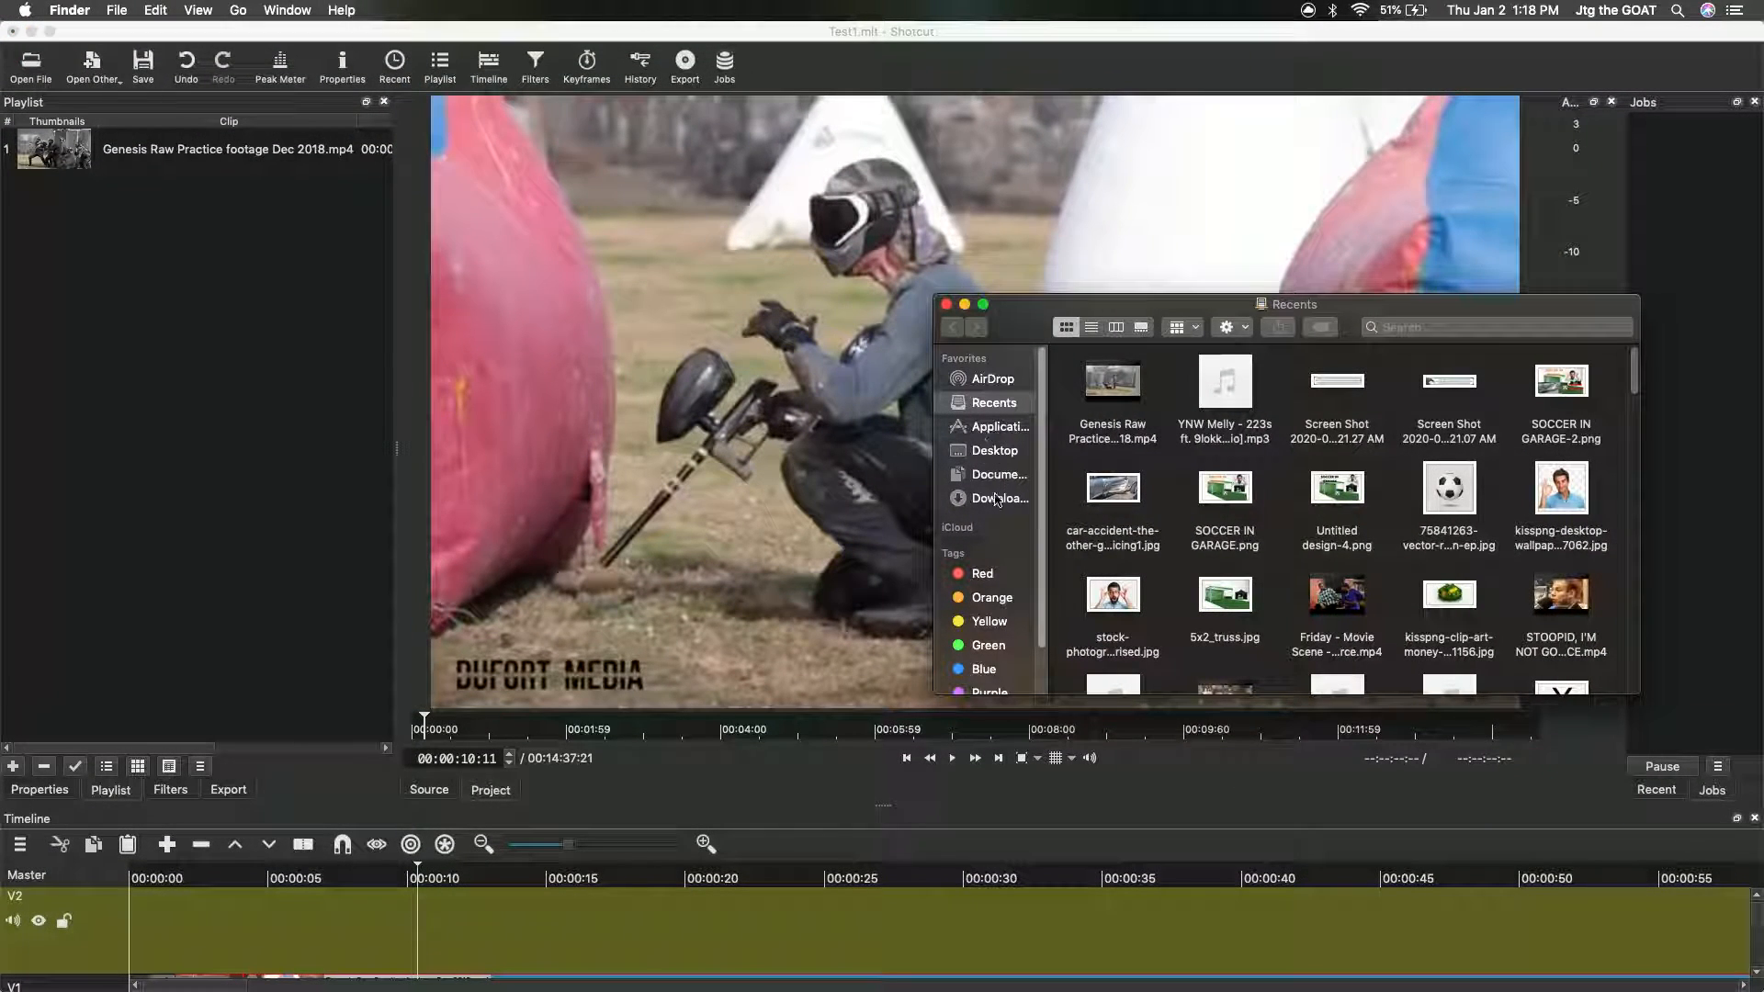
# Step: Add the kisspng-clip-art-money jpg from the Downloads folder to Shotcut's playlist, and minimize the Finder window
pyautogui.click(992, 498)
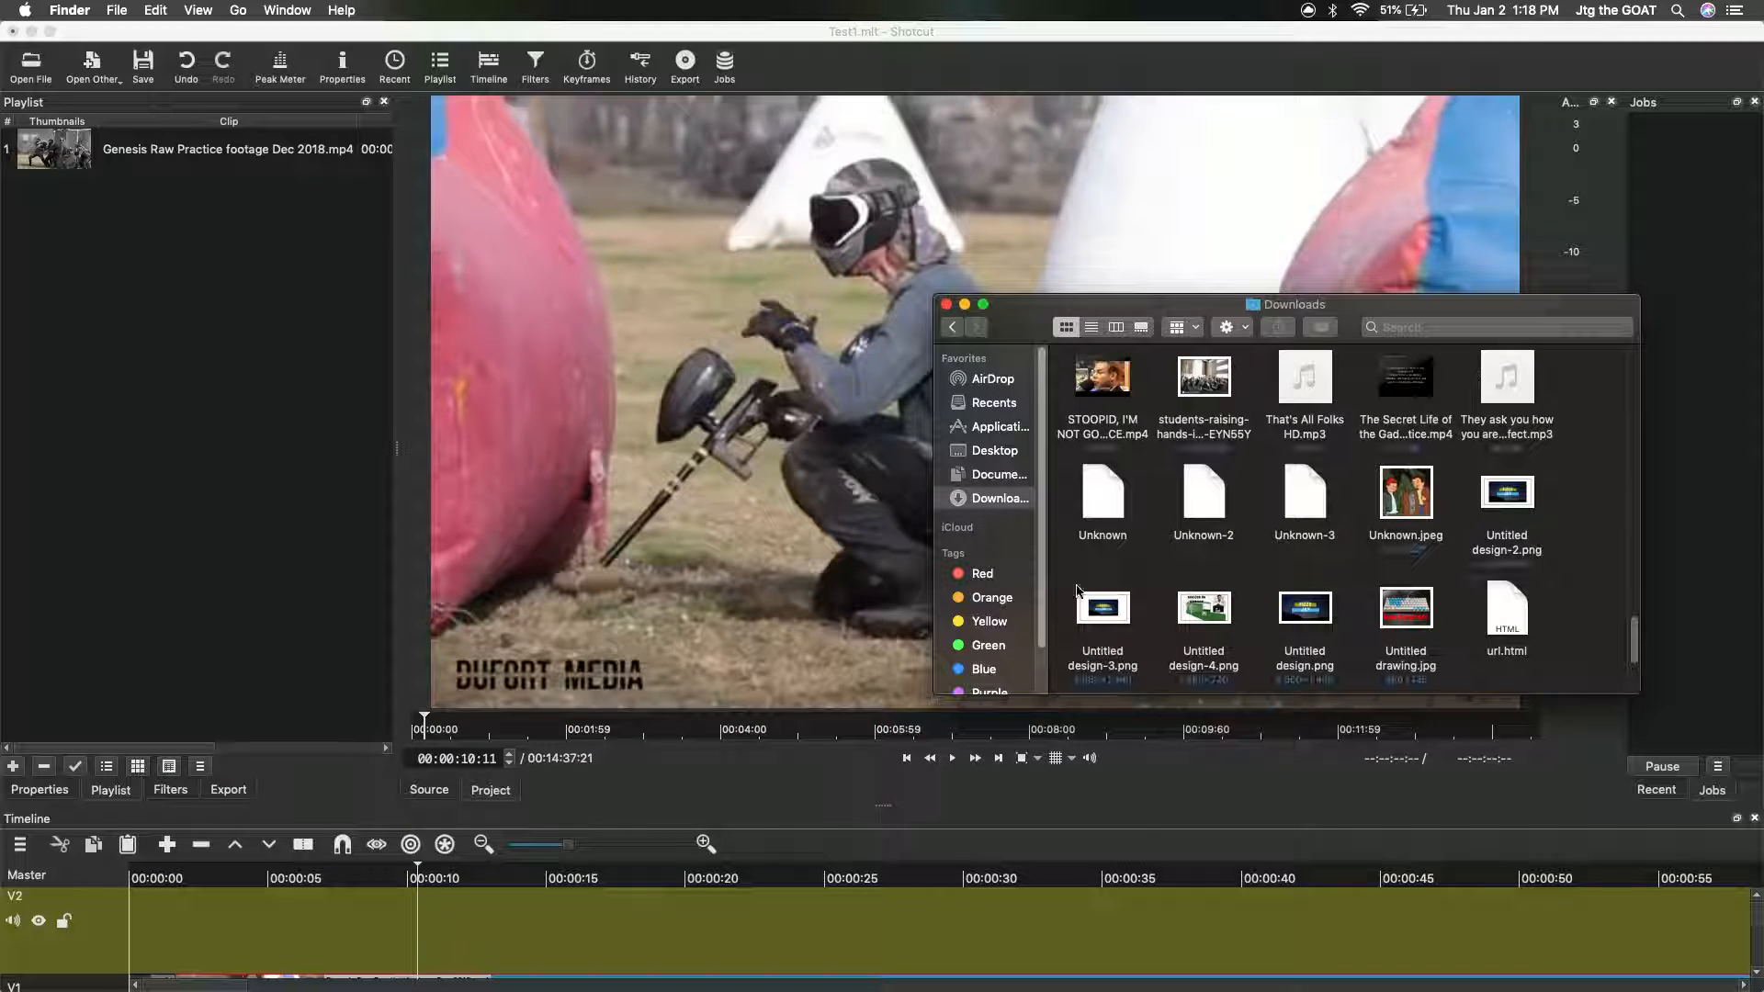
pyautogui.scroll(-5, 1305, 546)
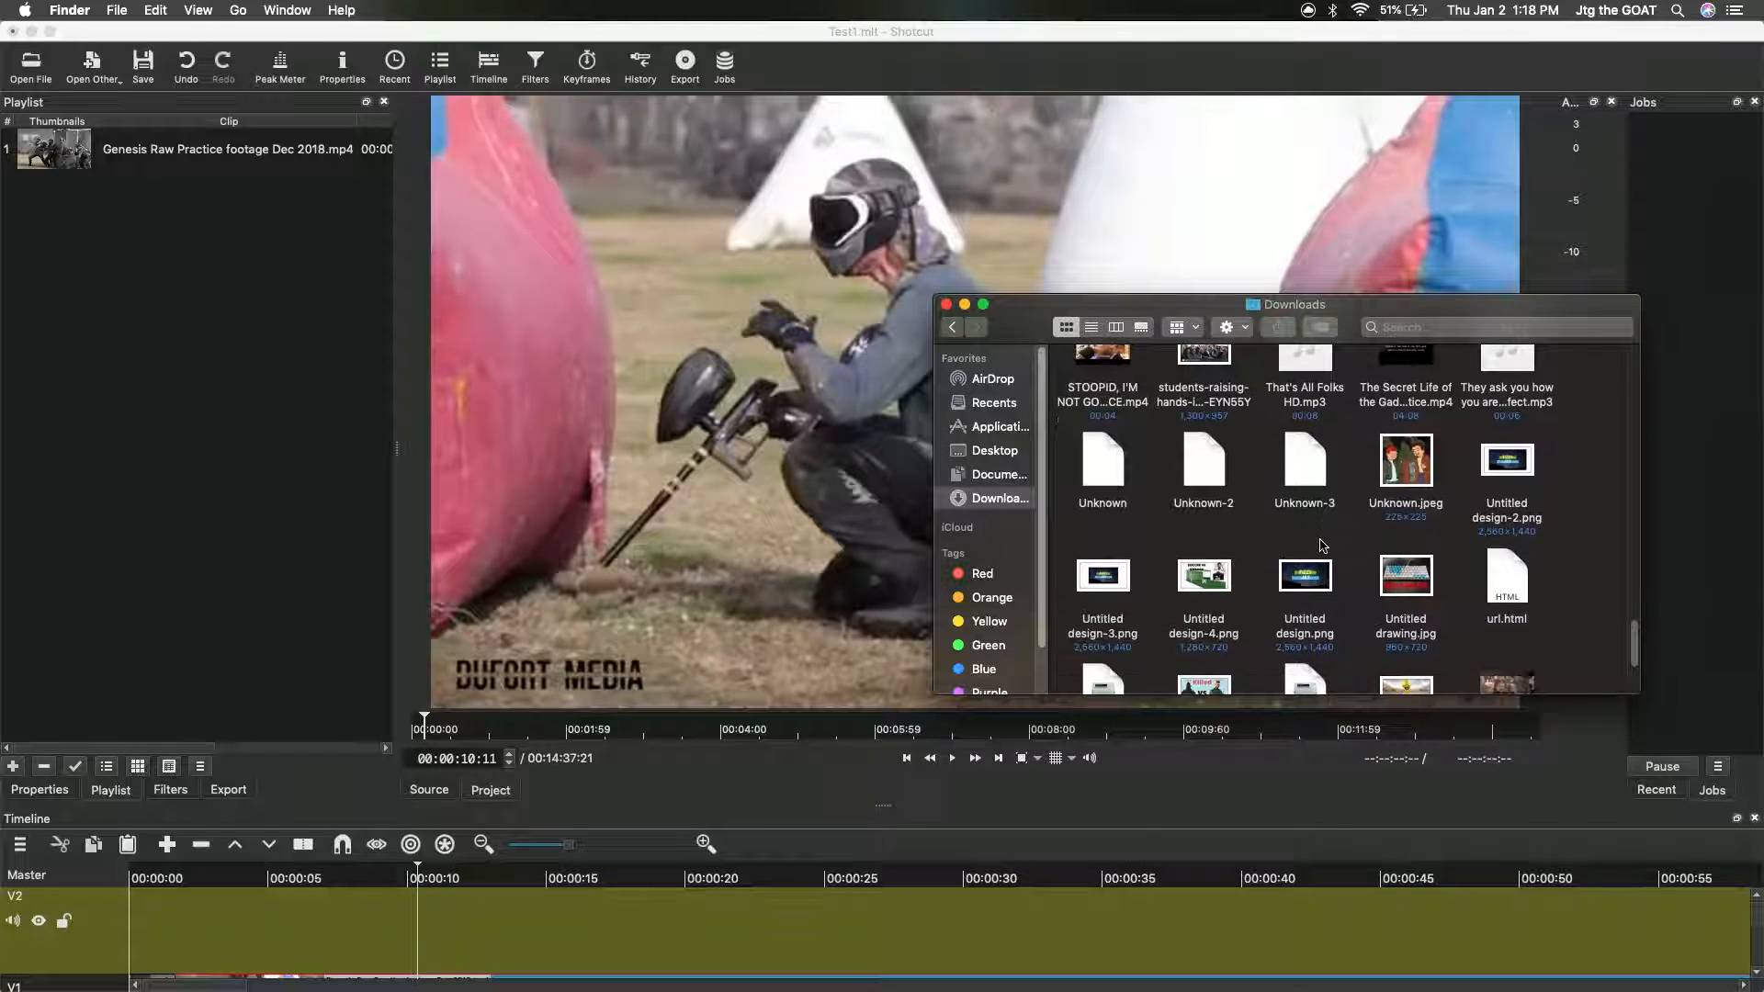
pyautogui.scroll(-2, 1320, 545)
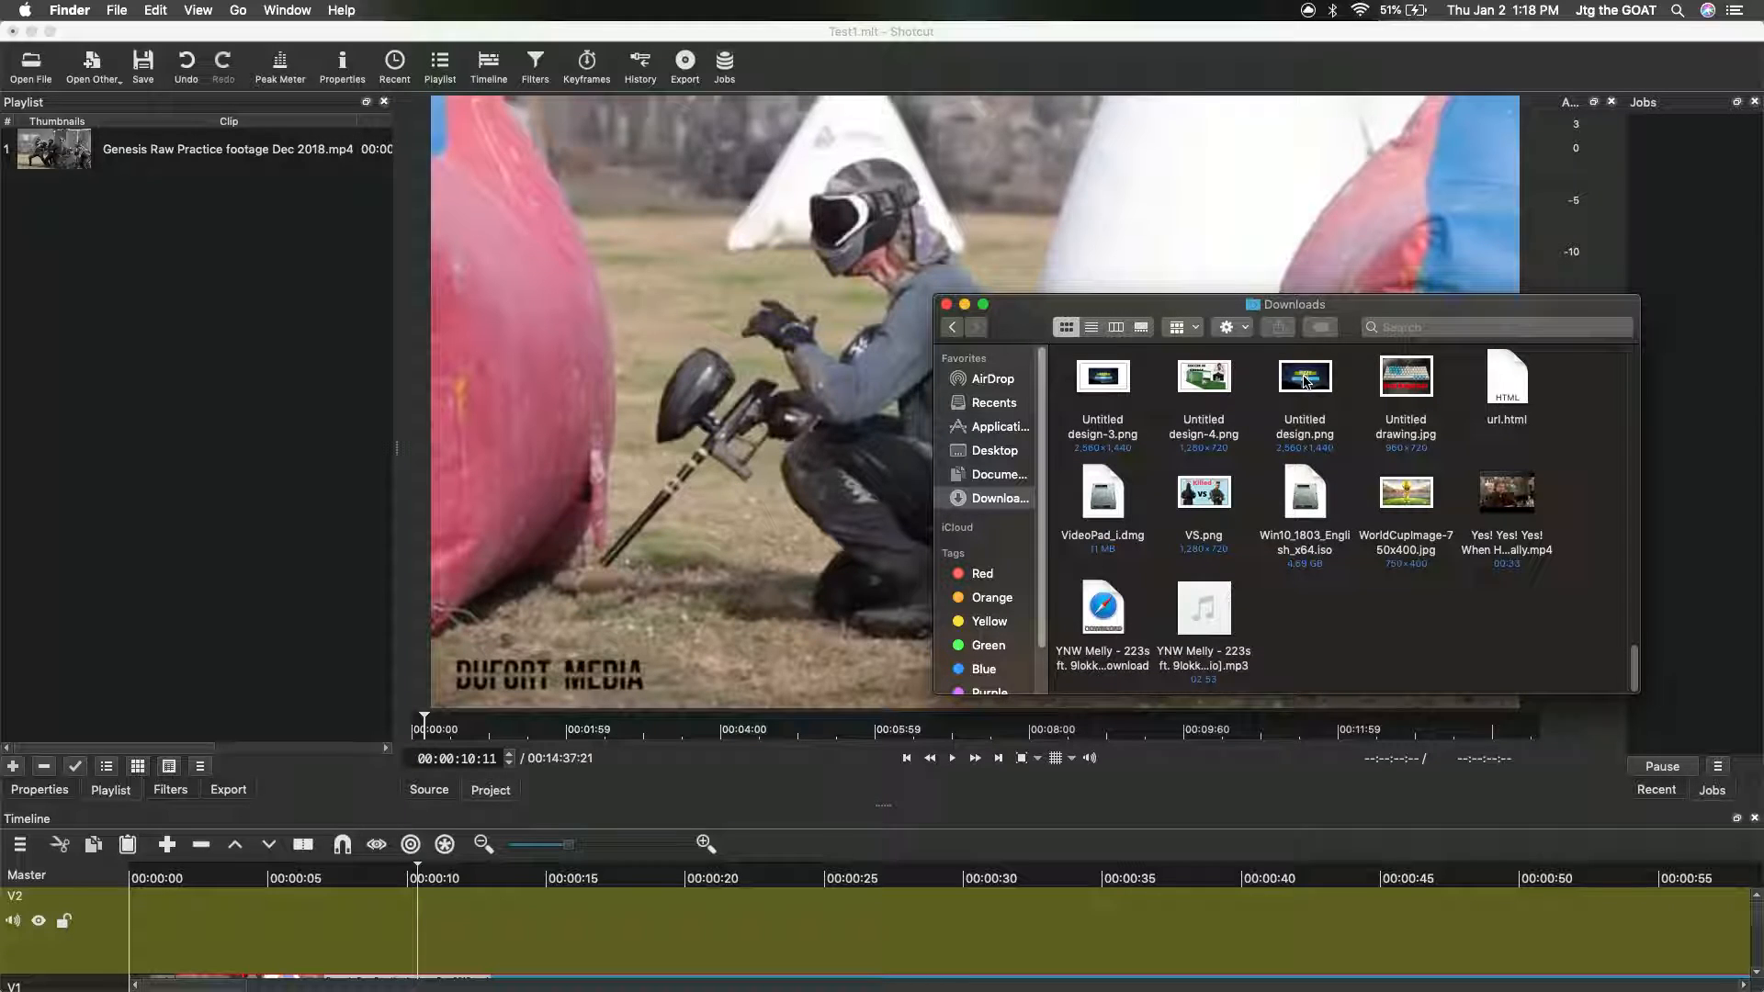
pyautogui.scroll(10, 1305, 416)
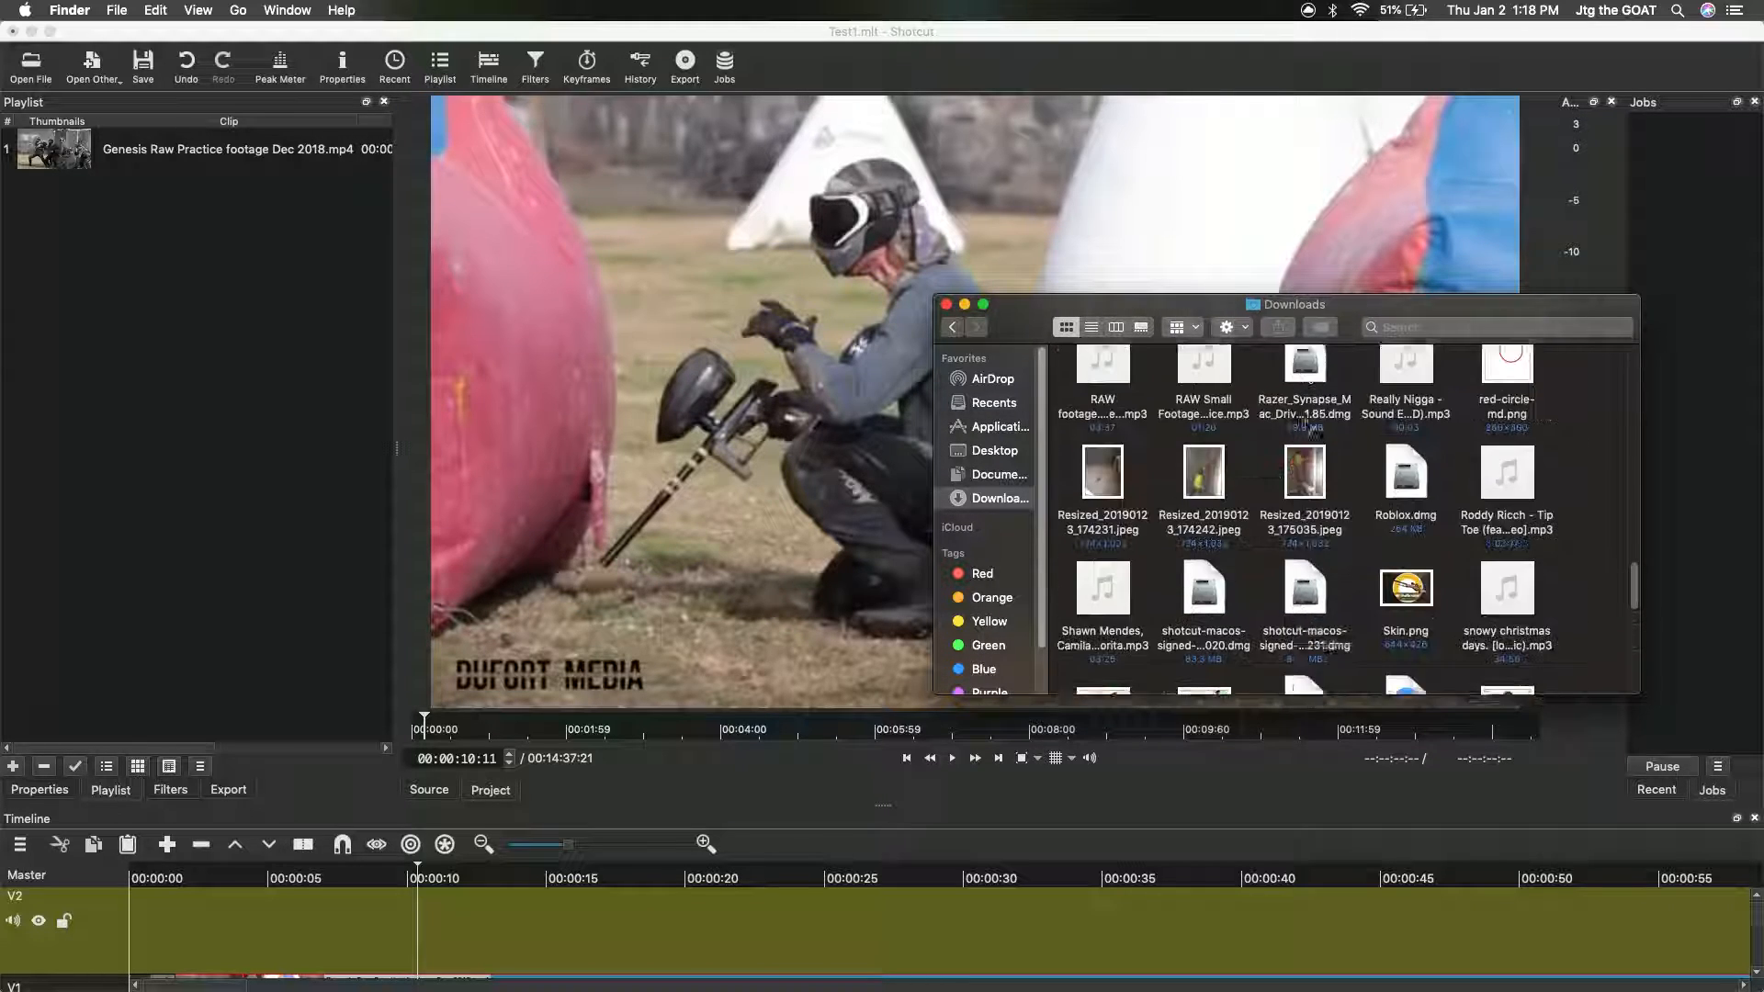
pyautogui.scroll(4, 1304, 432)
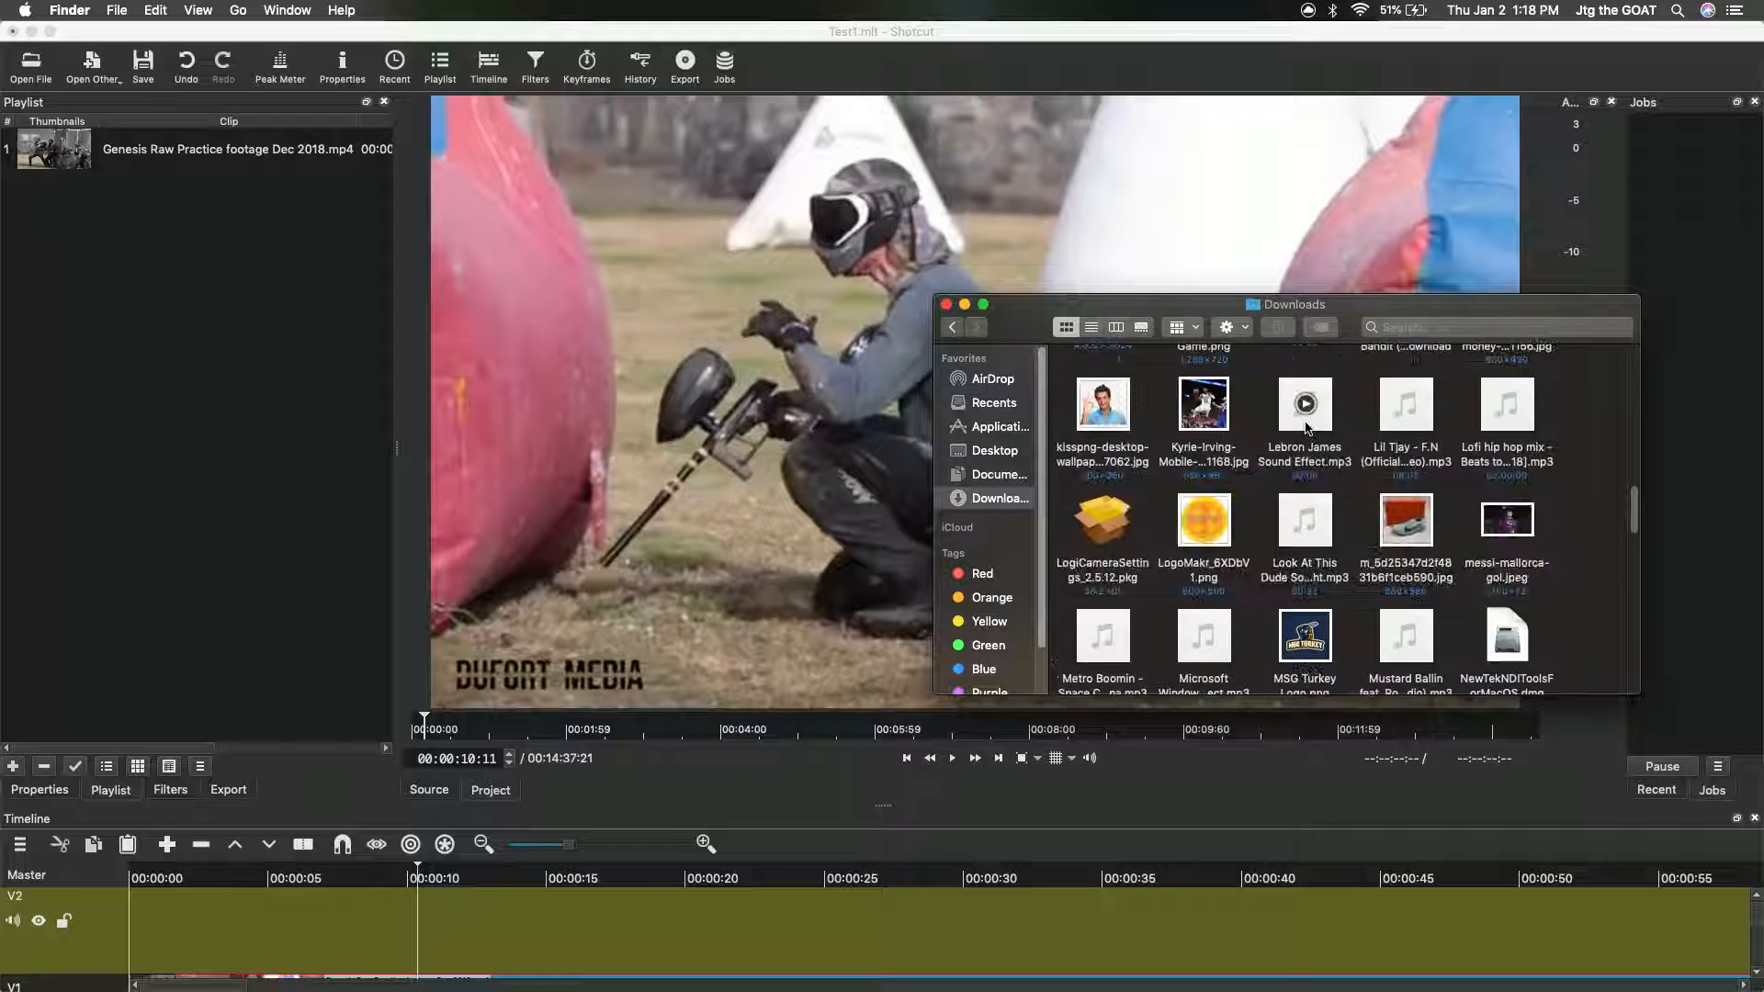
pyautogui.scroll(3, 1282, 459)
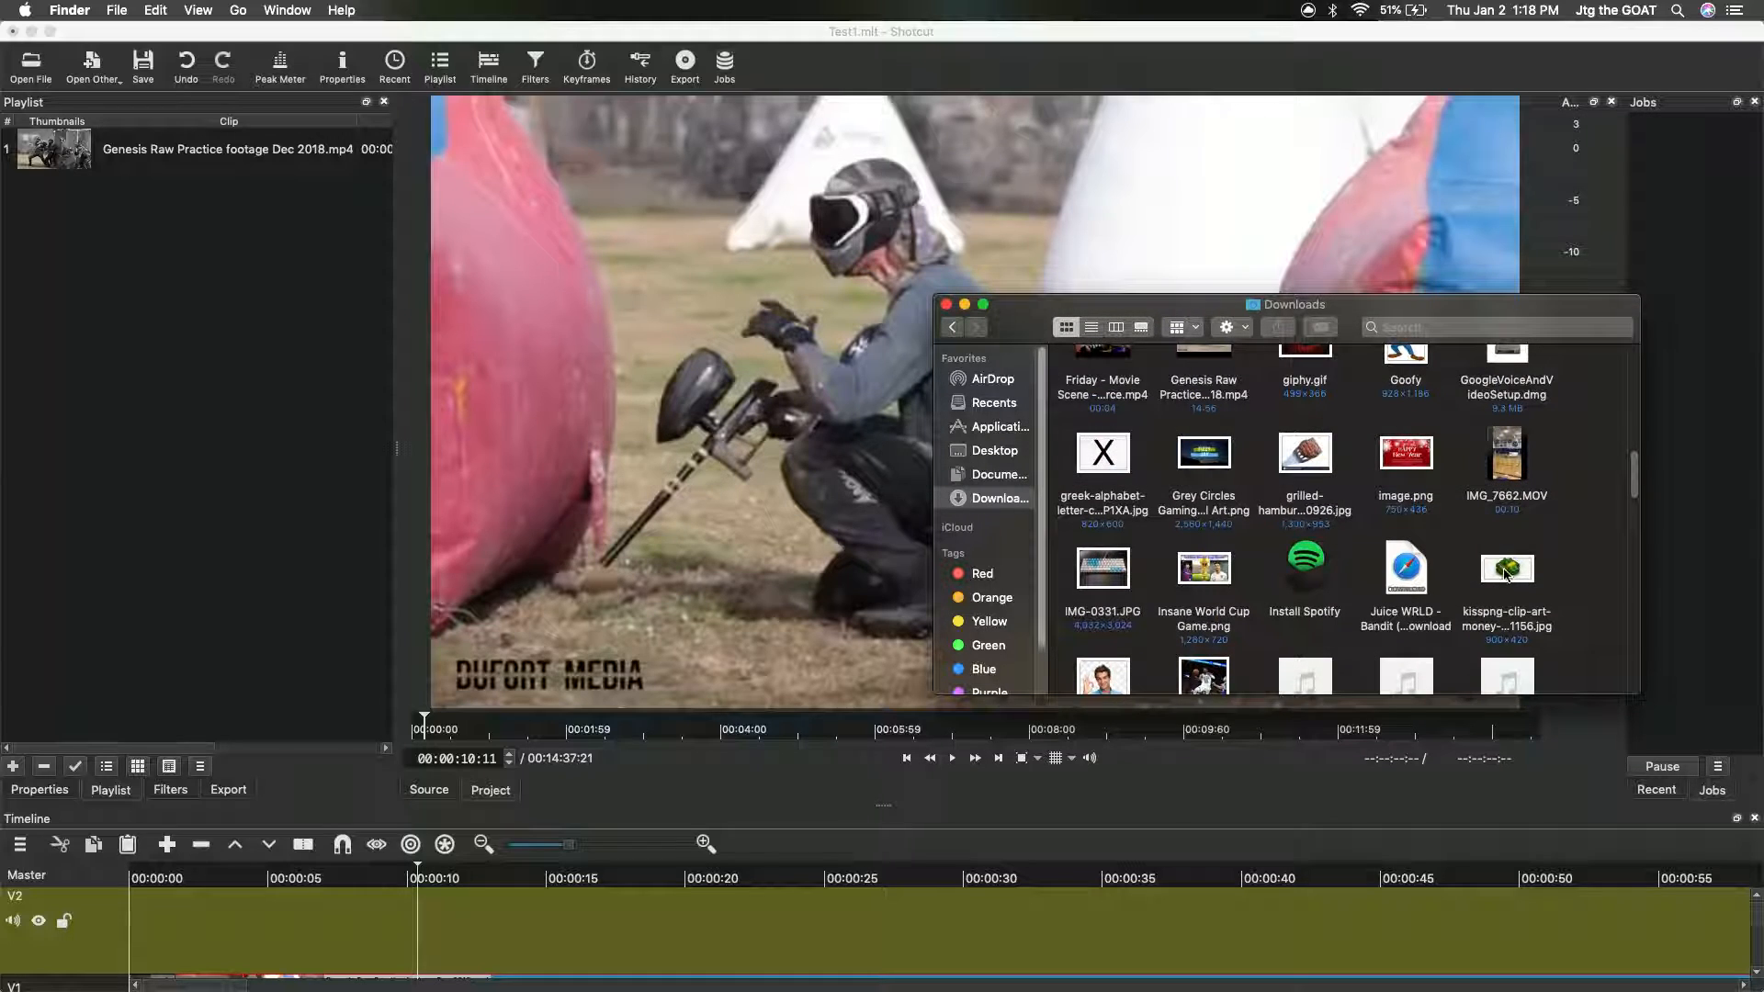
pyautogui.click(1507, 571)
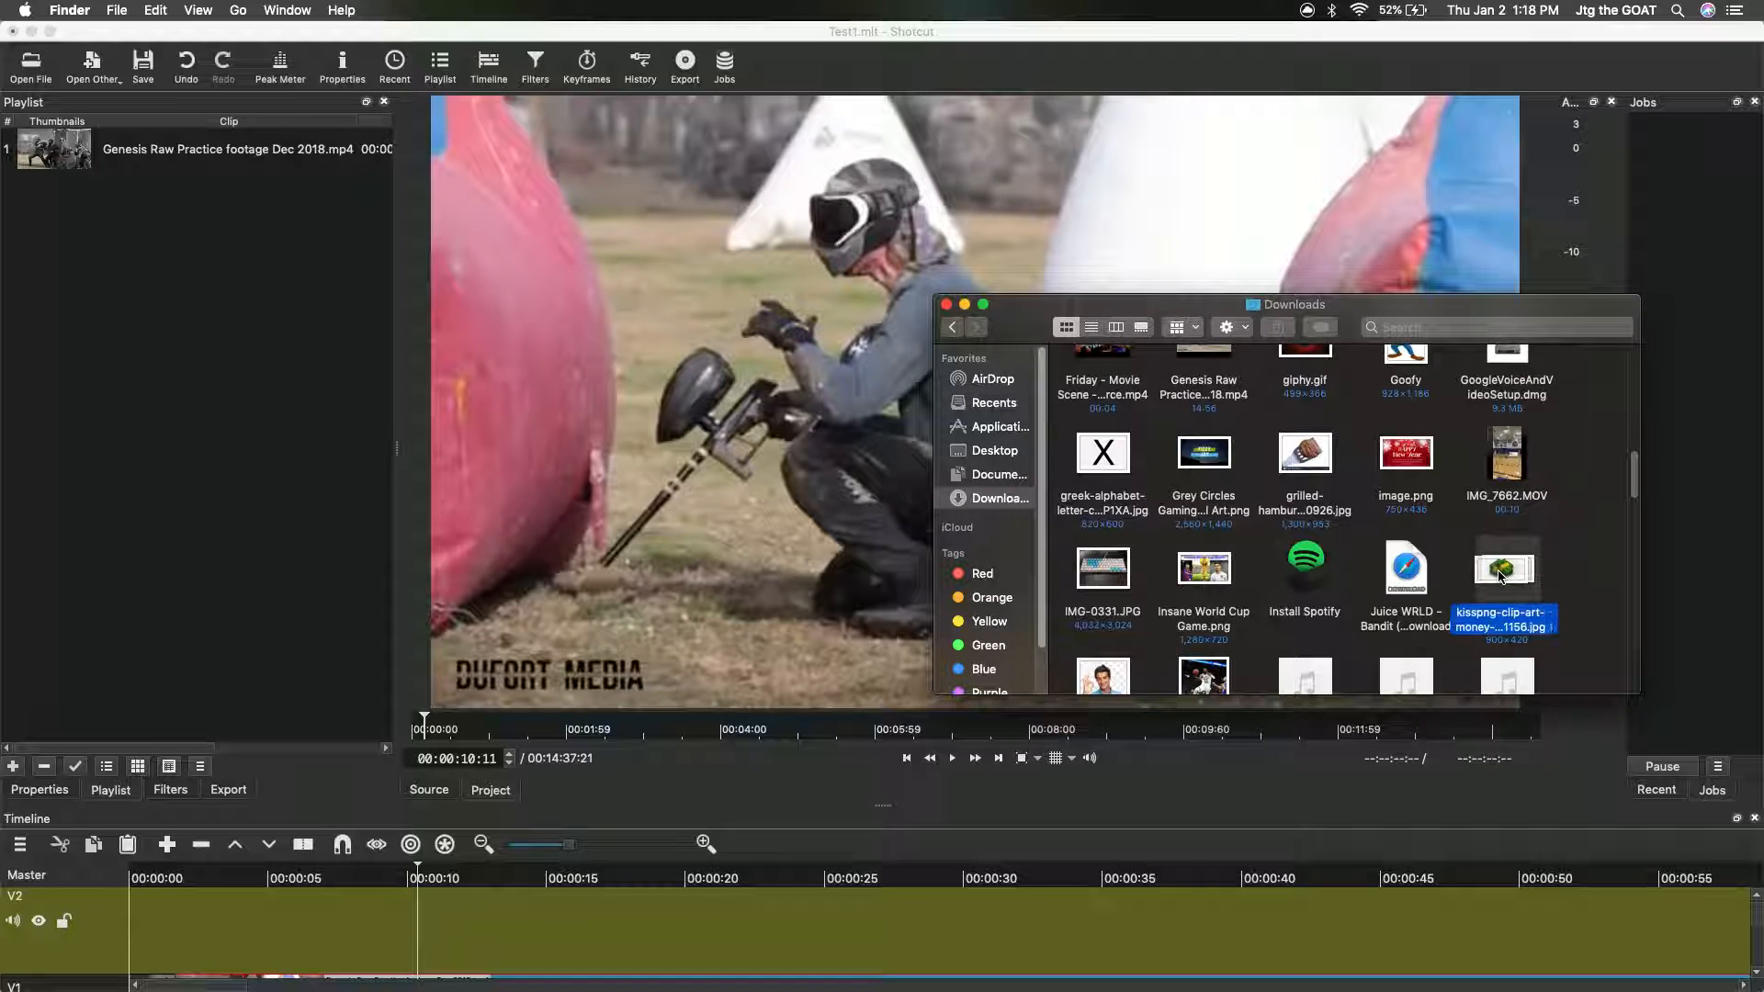
pyautogui.moveTo(1501, 575); pyautogui.dragTo(230, 454)
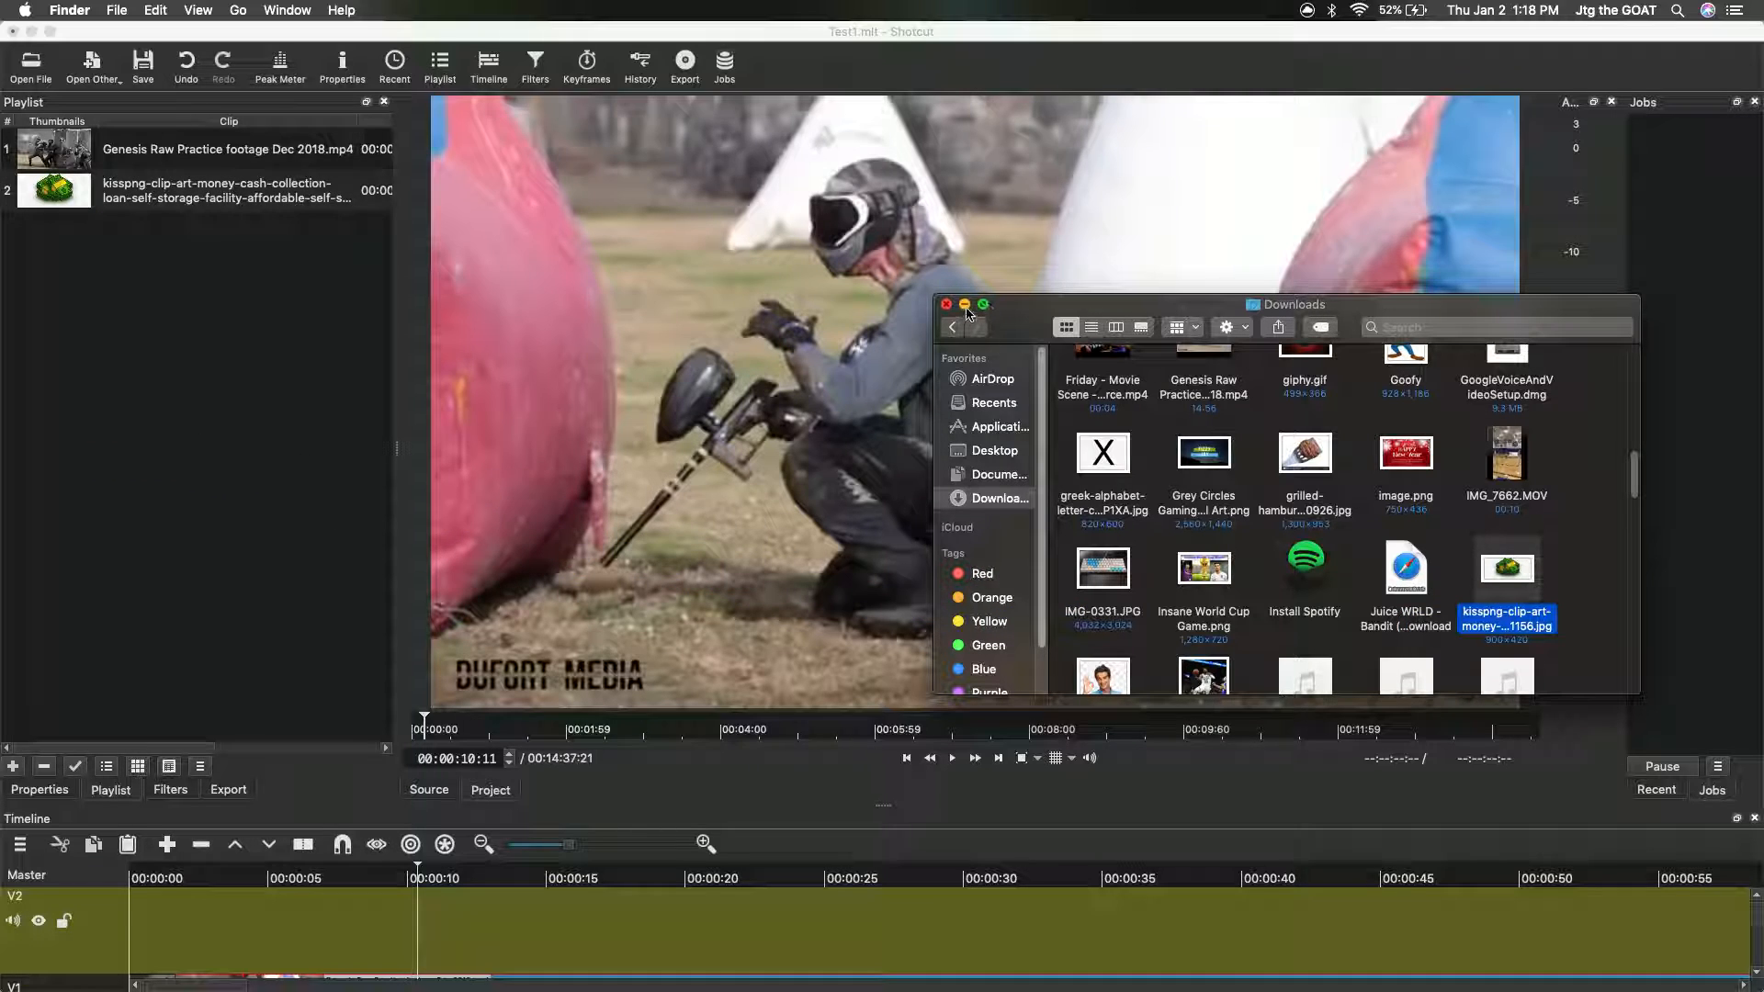
pyautogui.click(965, 307)
# Step: Place the money image on track V2 at 00:00:10:11, and preview the timeline from 00:00:07:13 to 00:00:12:22
pyautogui.moveTo(144, 183); pyautogui.dragTo(421, 936)
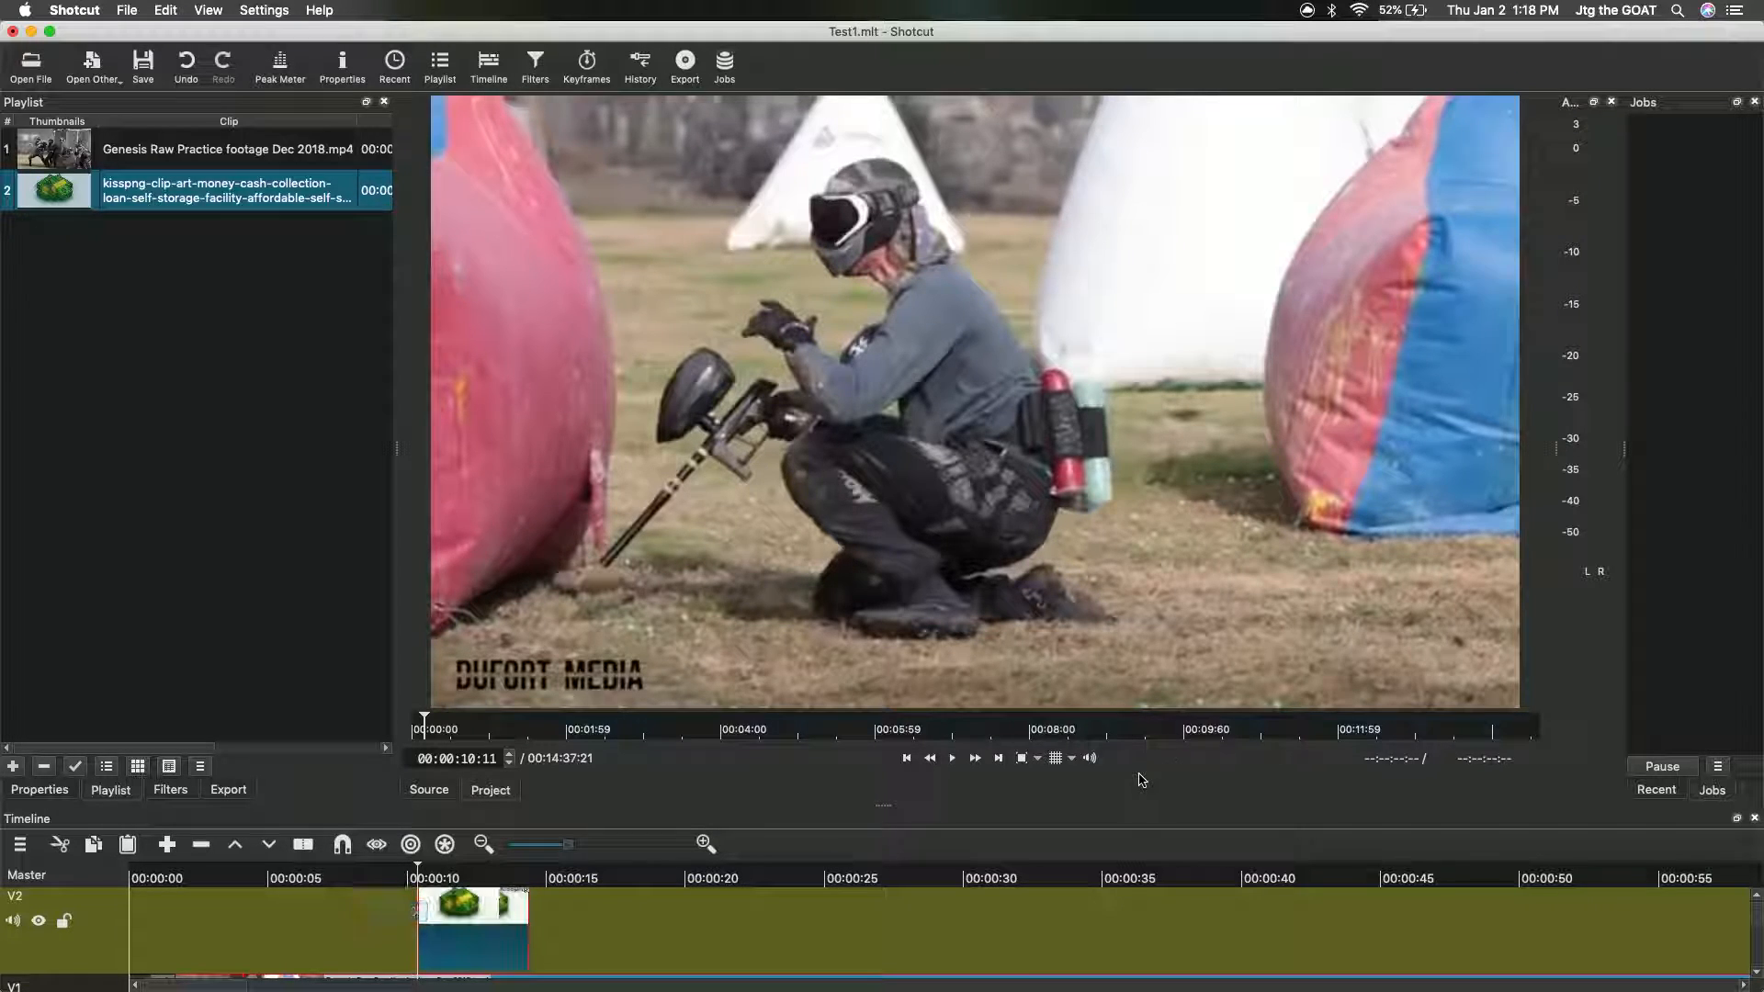
pyautogui.click(336, 879)
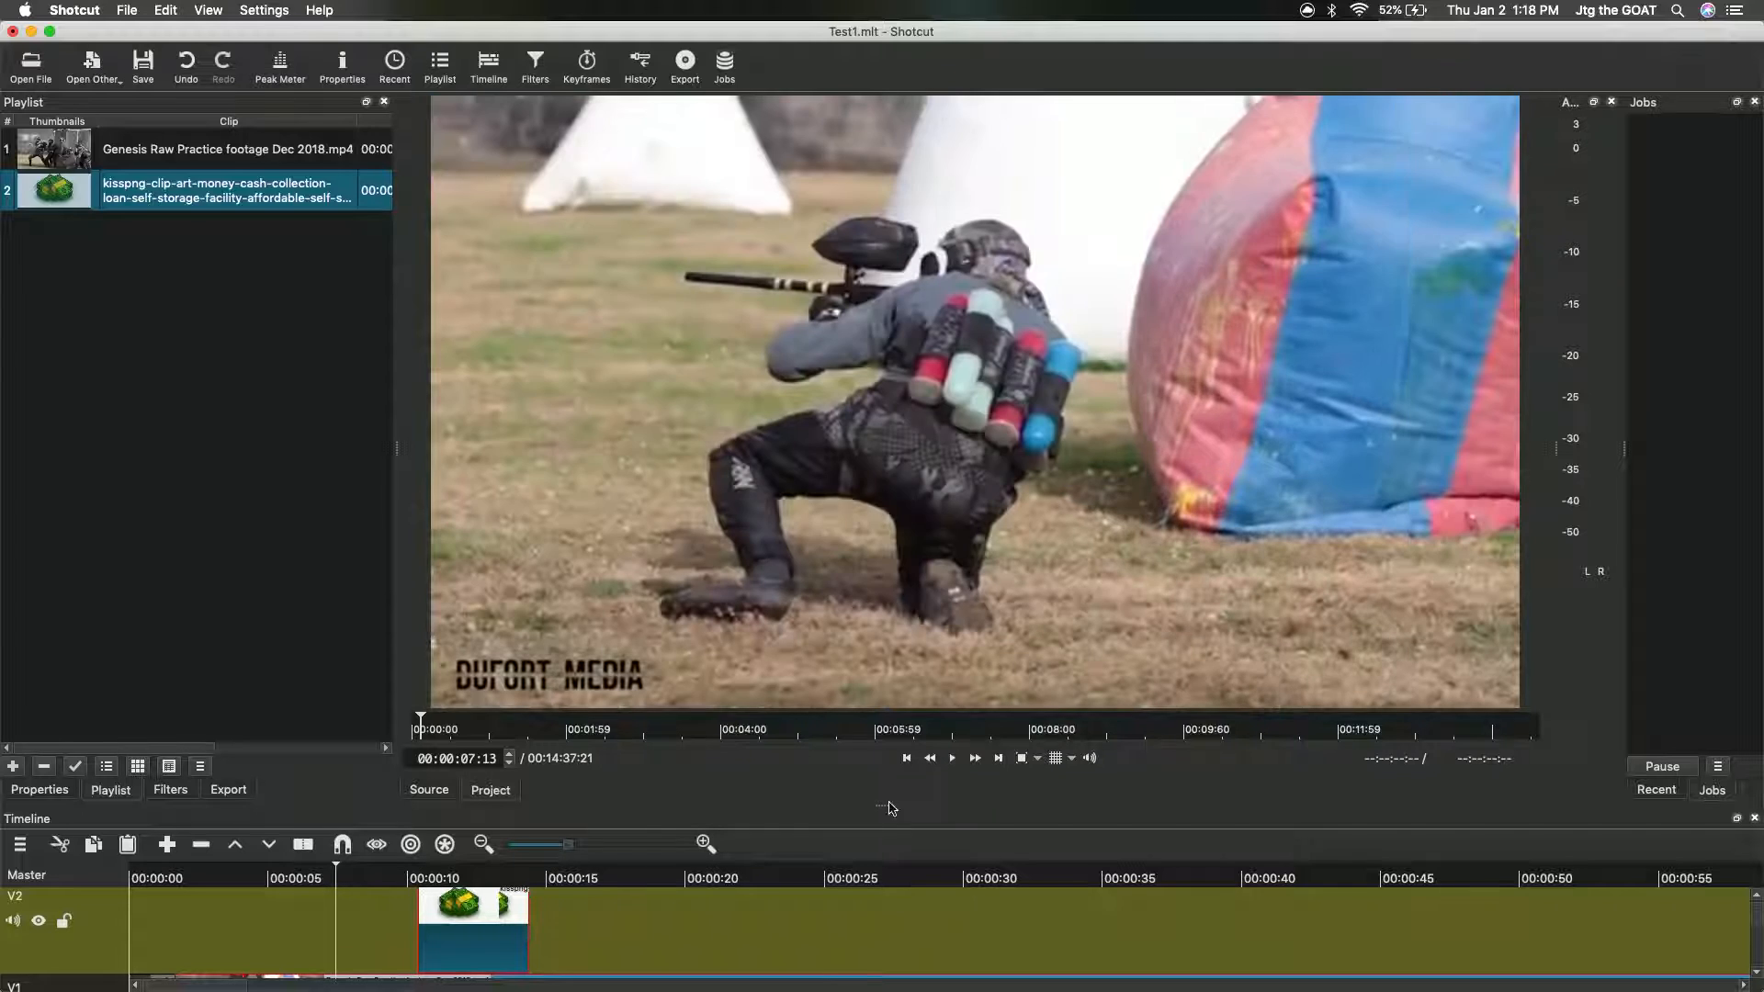
pyautogui.click(948, 757)
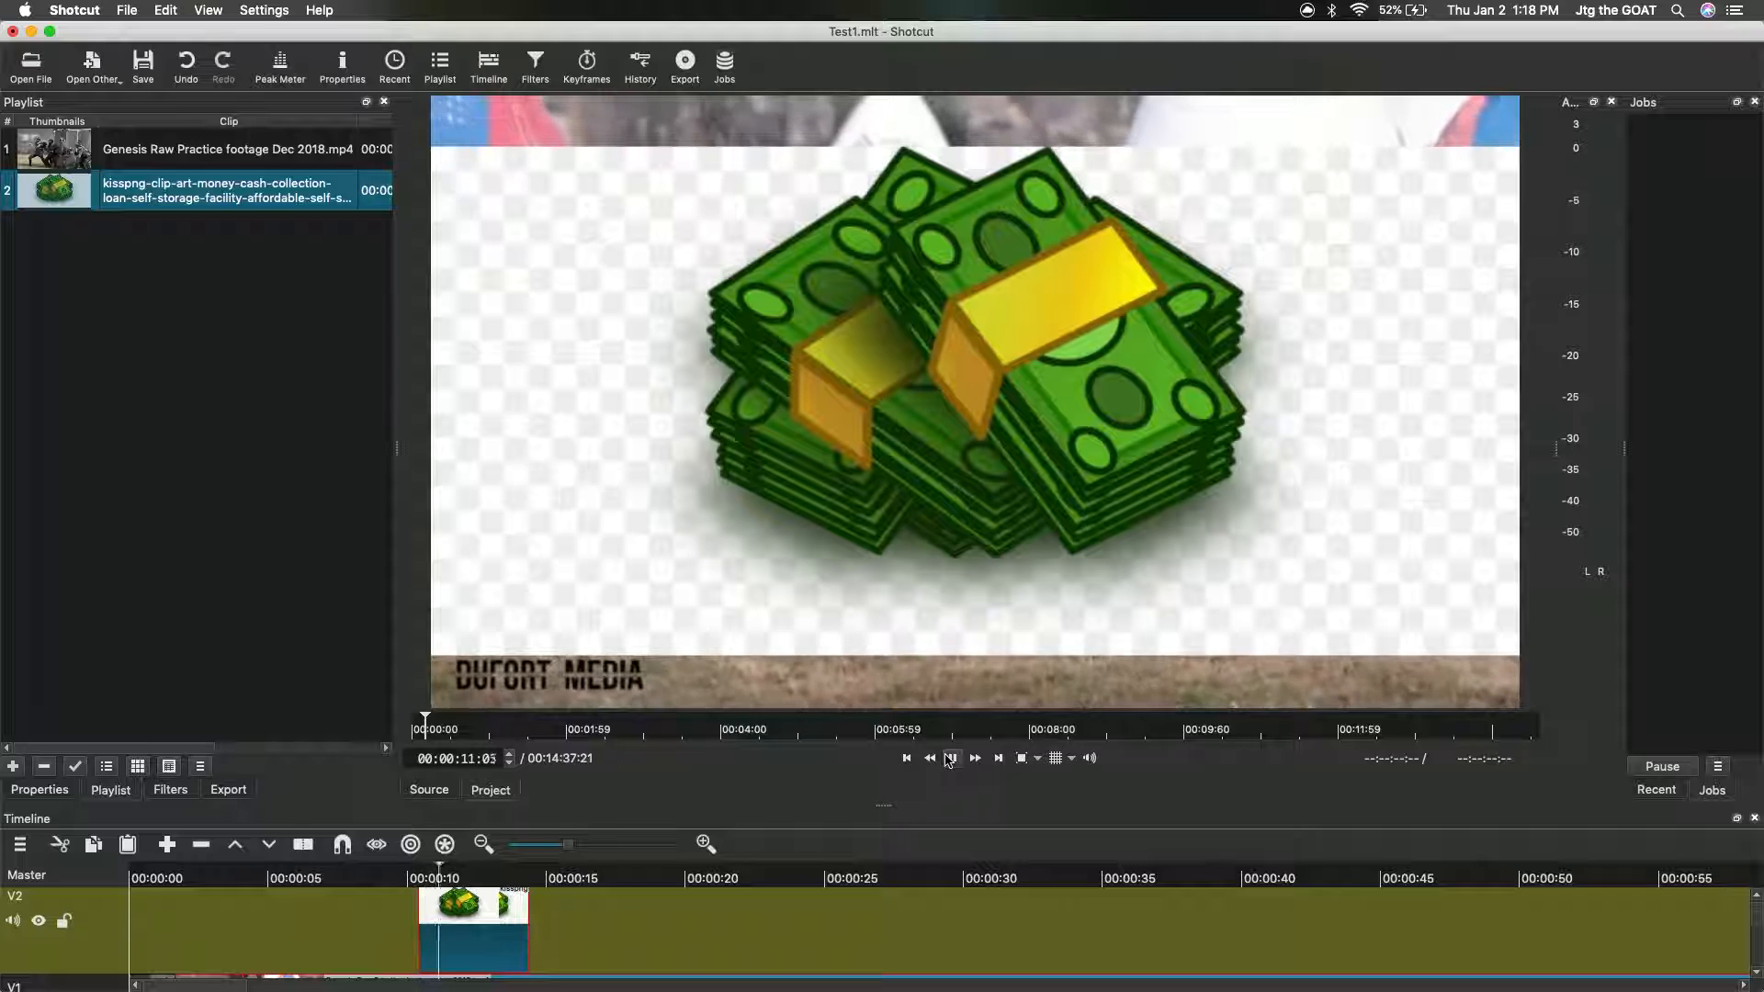
pyautogui.click(951, 759)
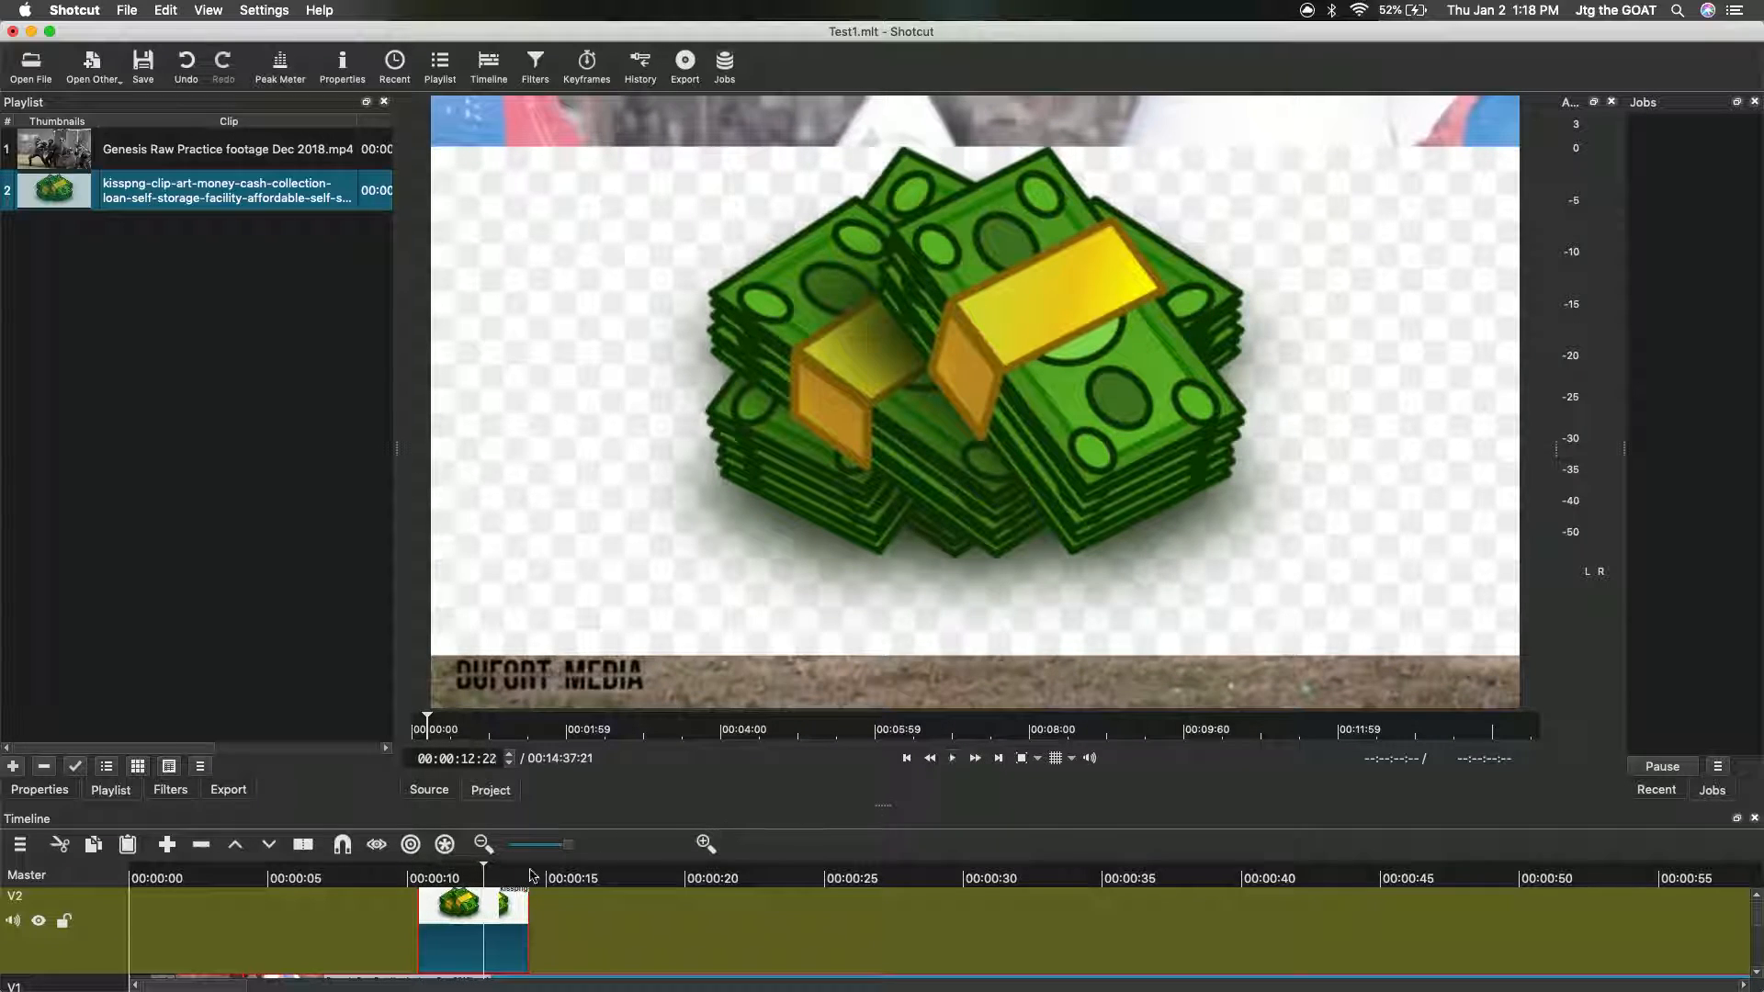
# Step: Split the money image on V2 at 00:00:12:22 and again at 00:00:11:24, deleting the part after each cut
pyautogui.press('s')
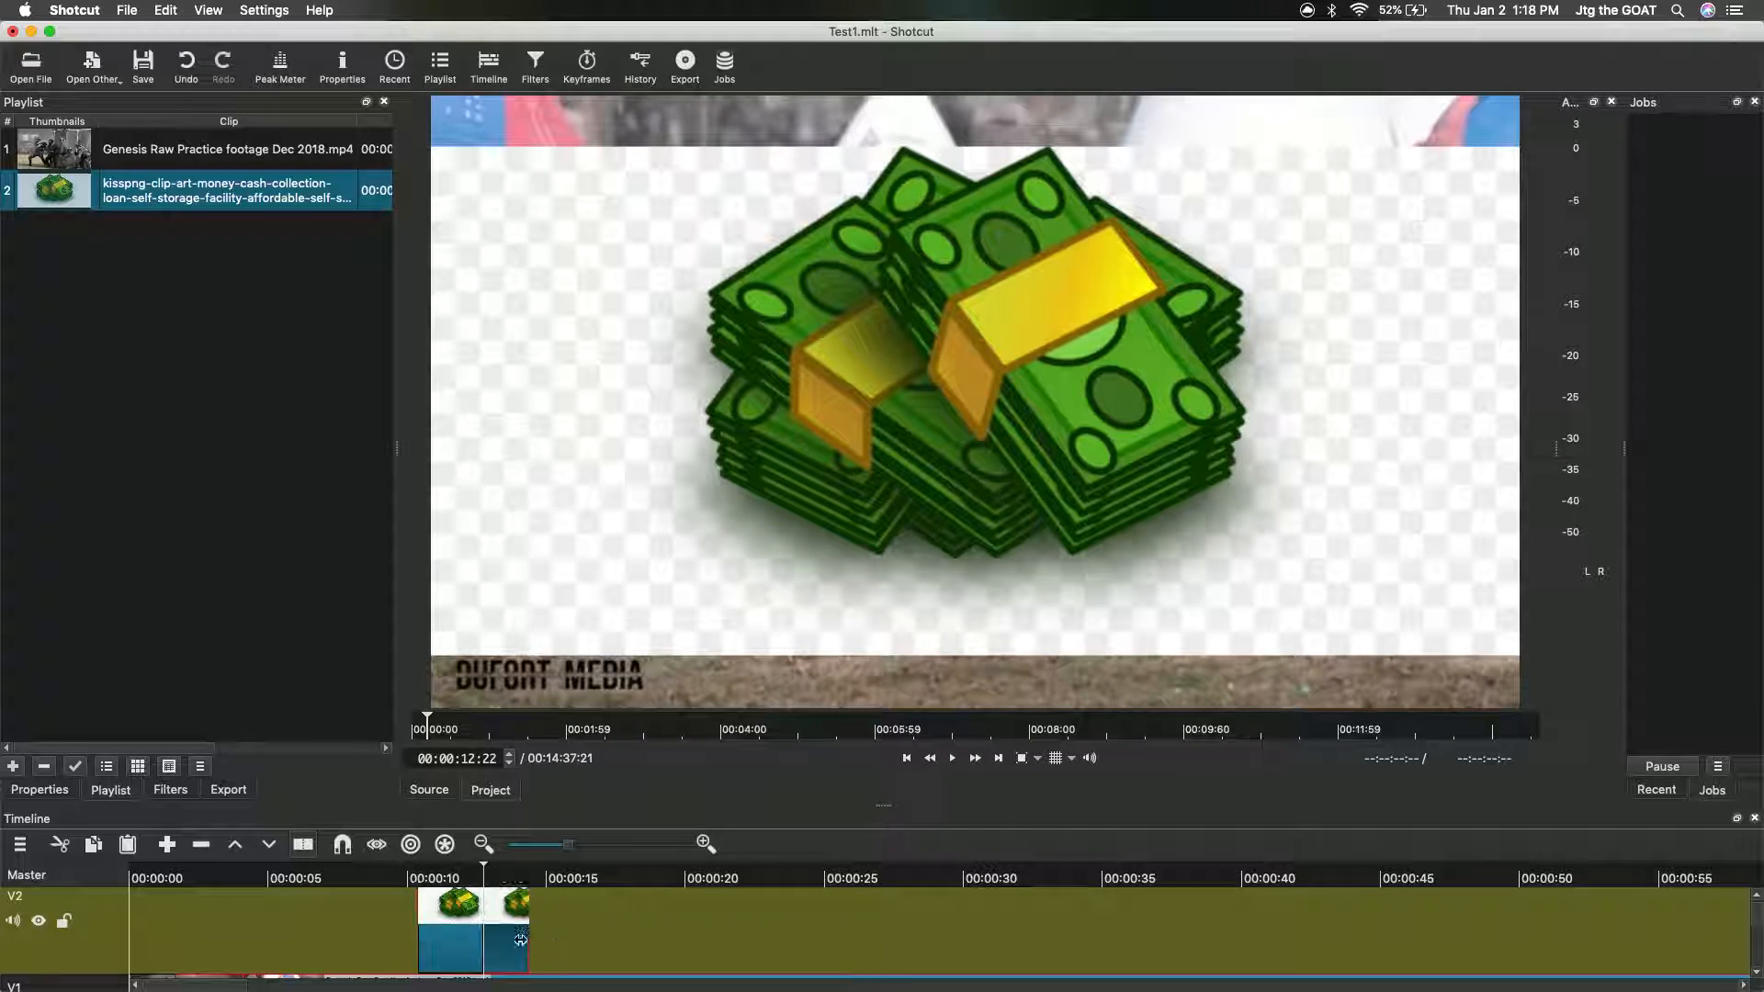
pyautogui.press('Delete')
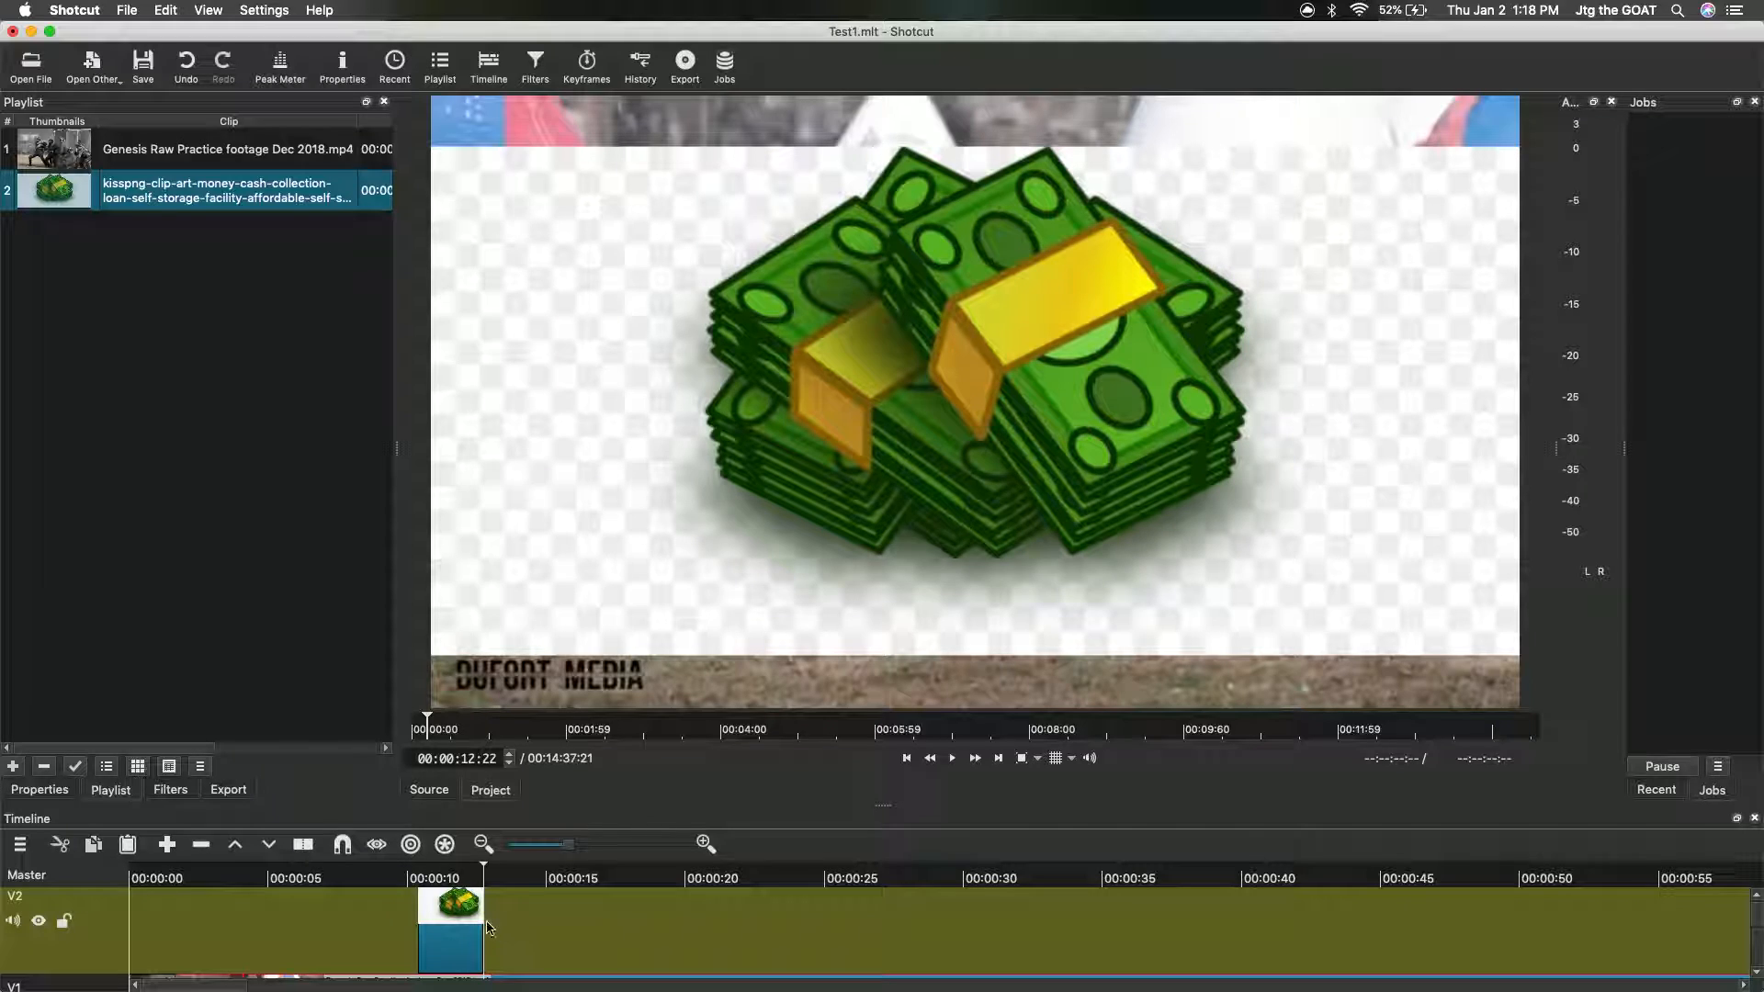
pyautogui.click(459, 879)
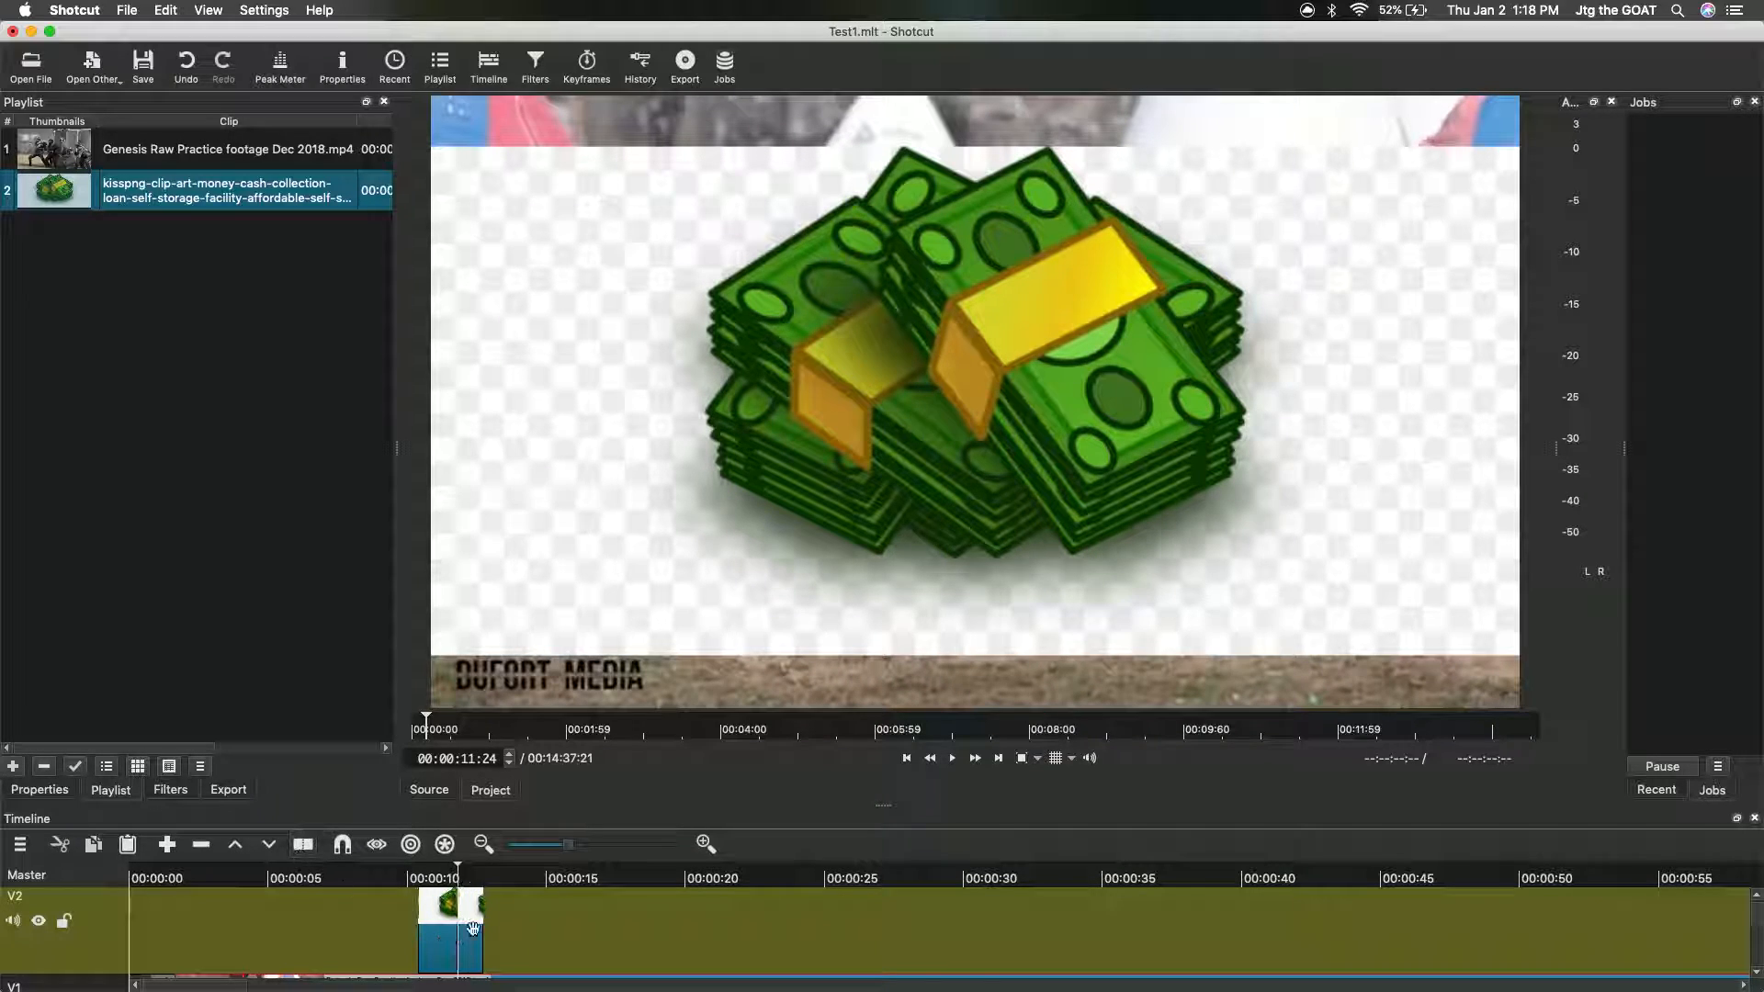
pyautogui.click(473, 922)
pyautogui.press('Delete')
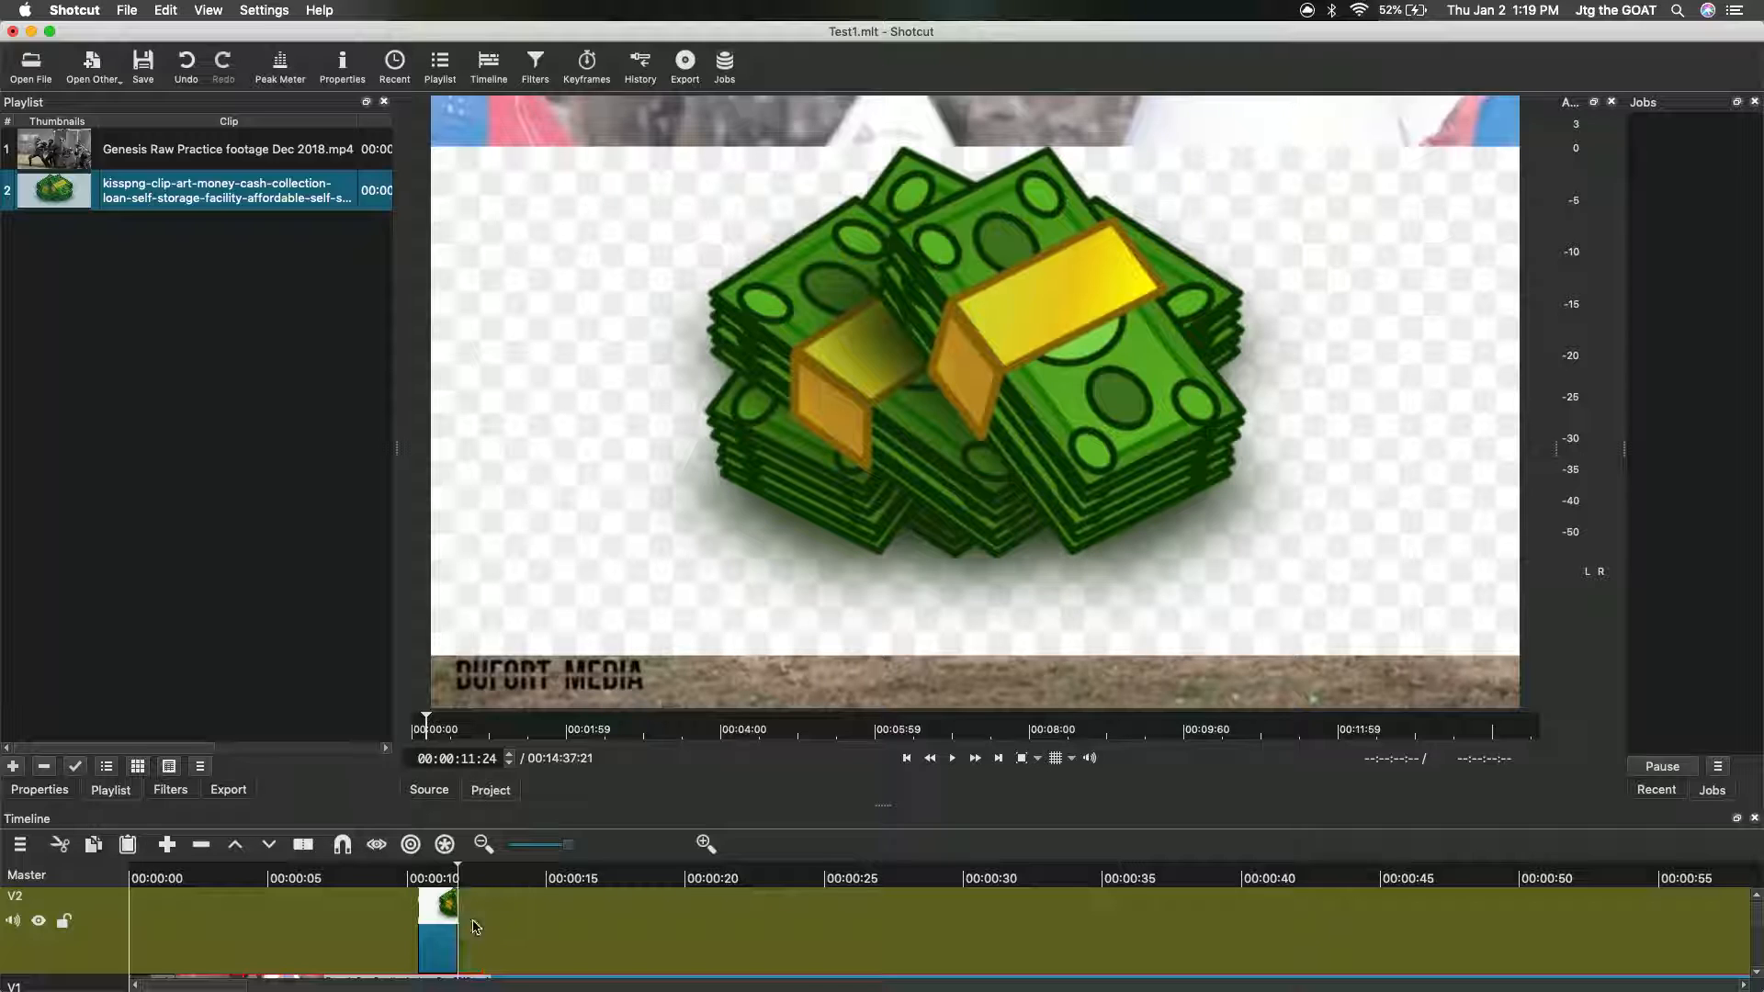
# Step: Save the project, and preview the timeline from 00:00:08:22 to 00:00:13:08
pyautogui.click(372, 878)
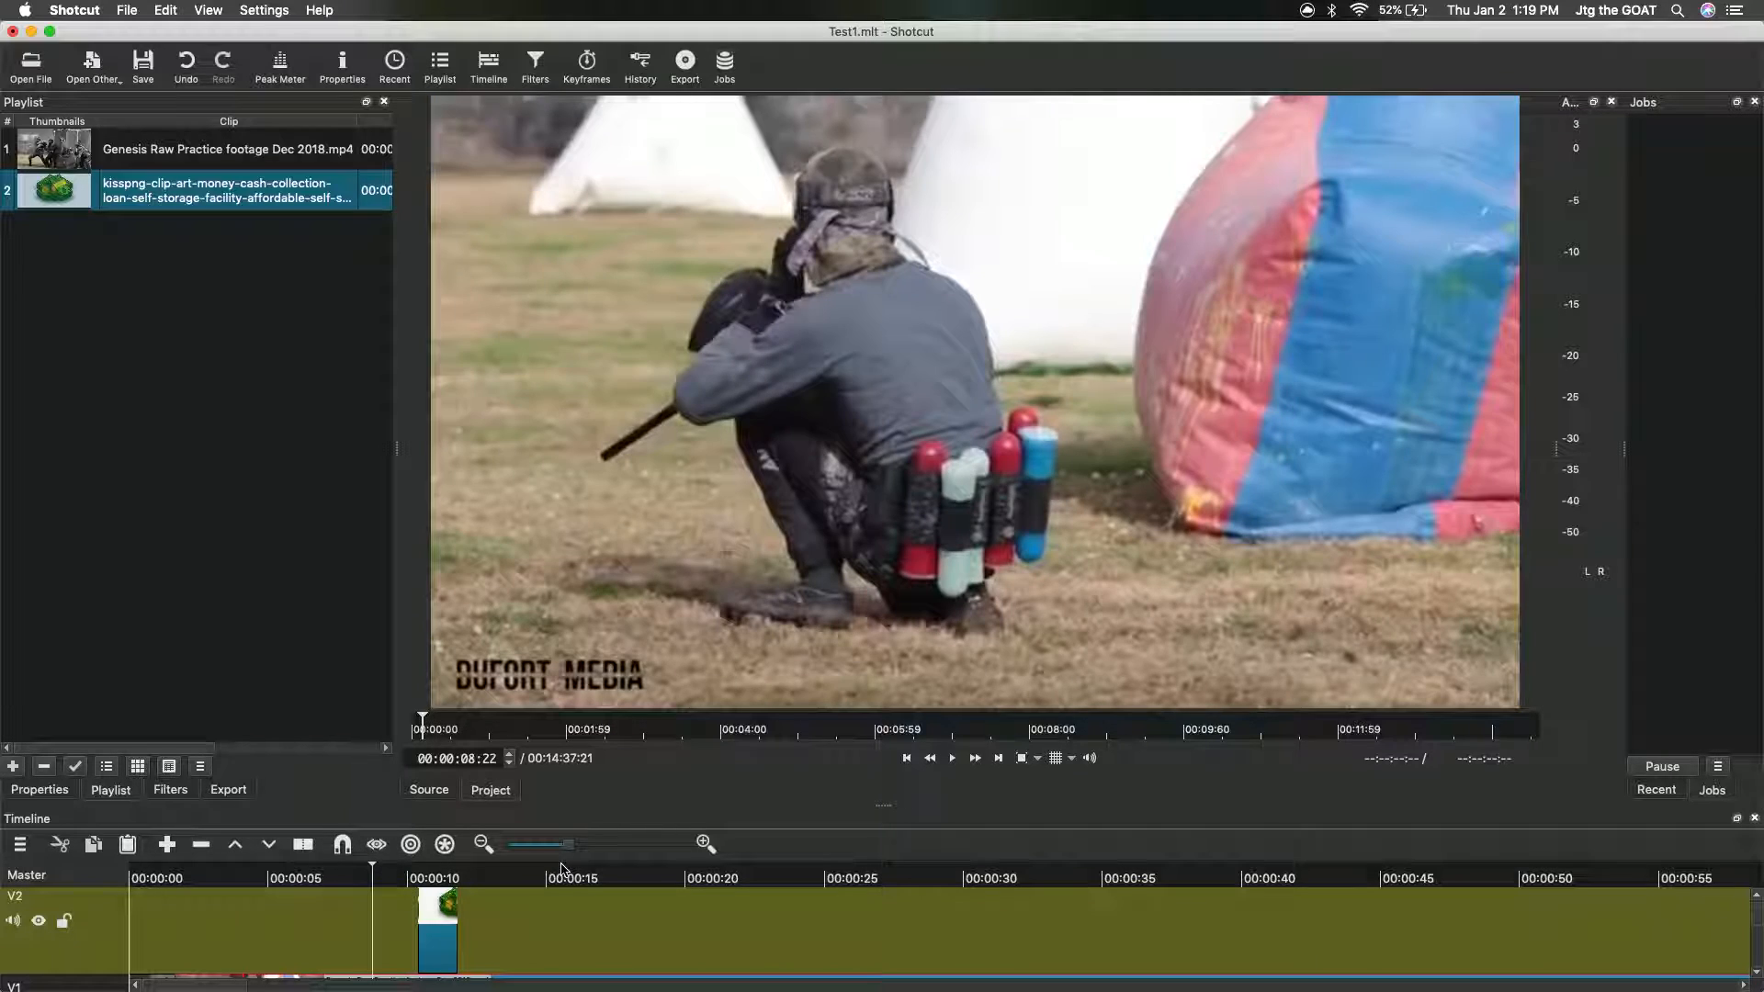
pyautogui.press('super+s')
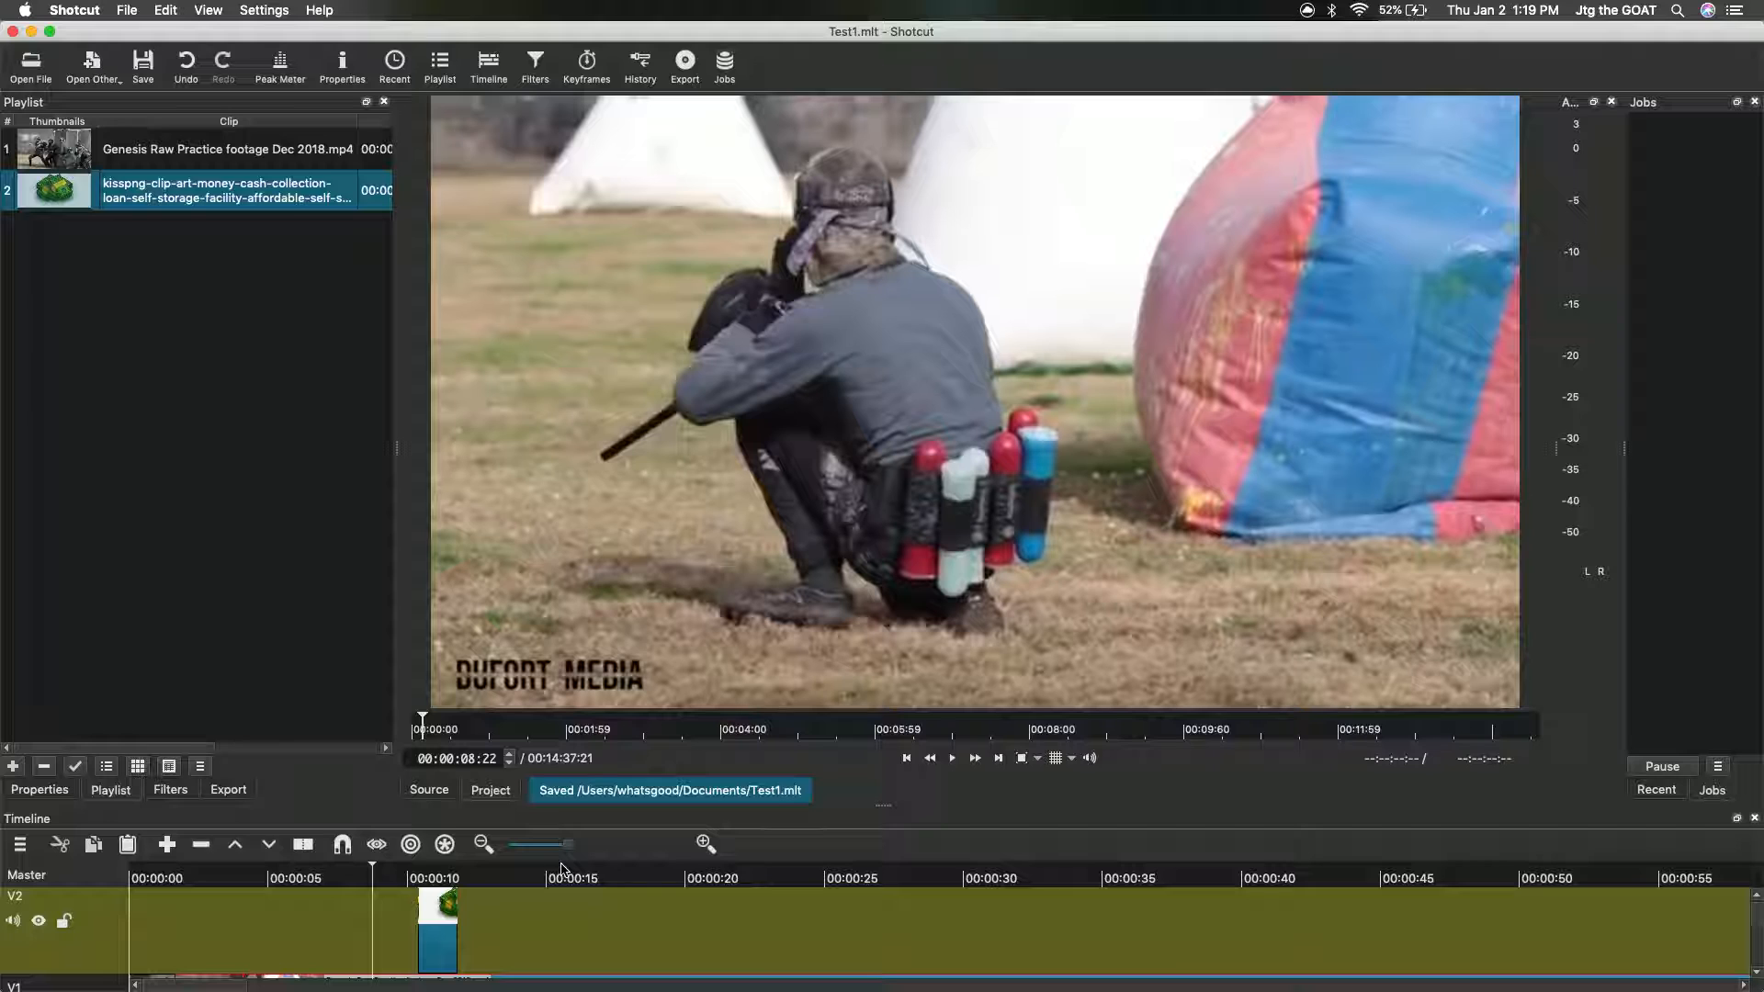
pyautogui.click(953, 758)
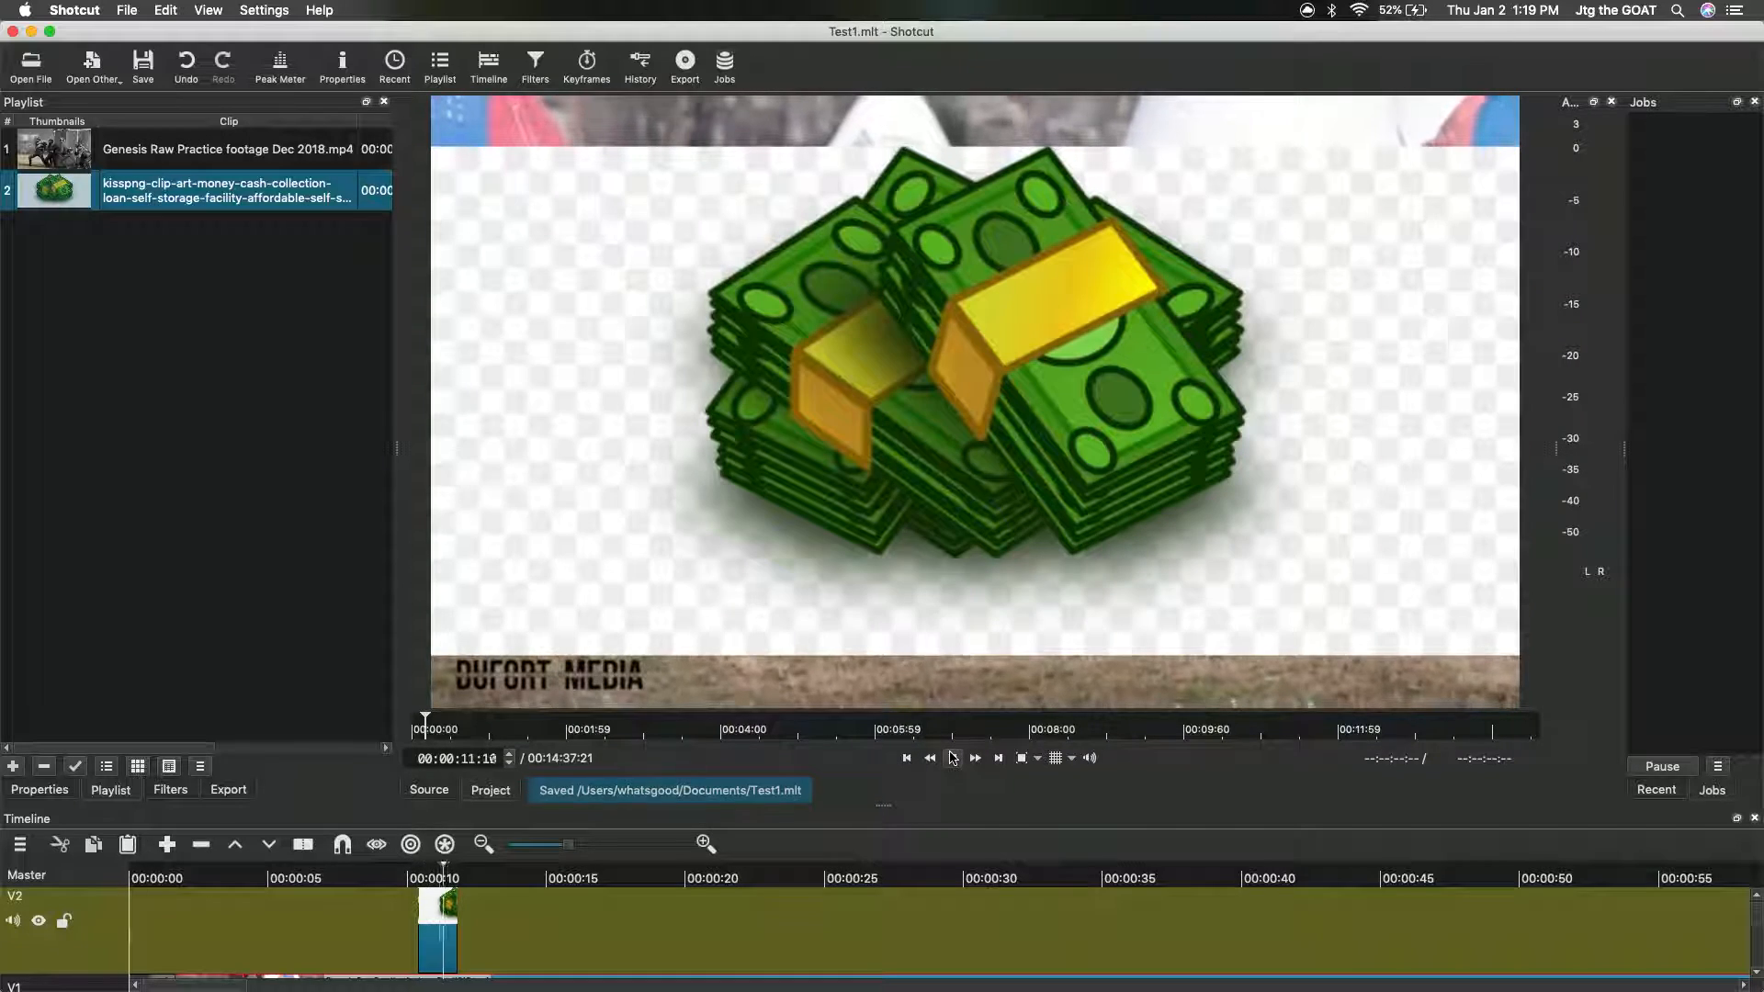
pyautogui.press('space')
pyautogui.scroll(-2, 708, 927)
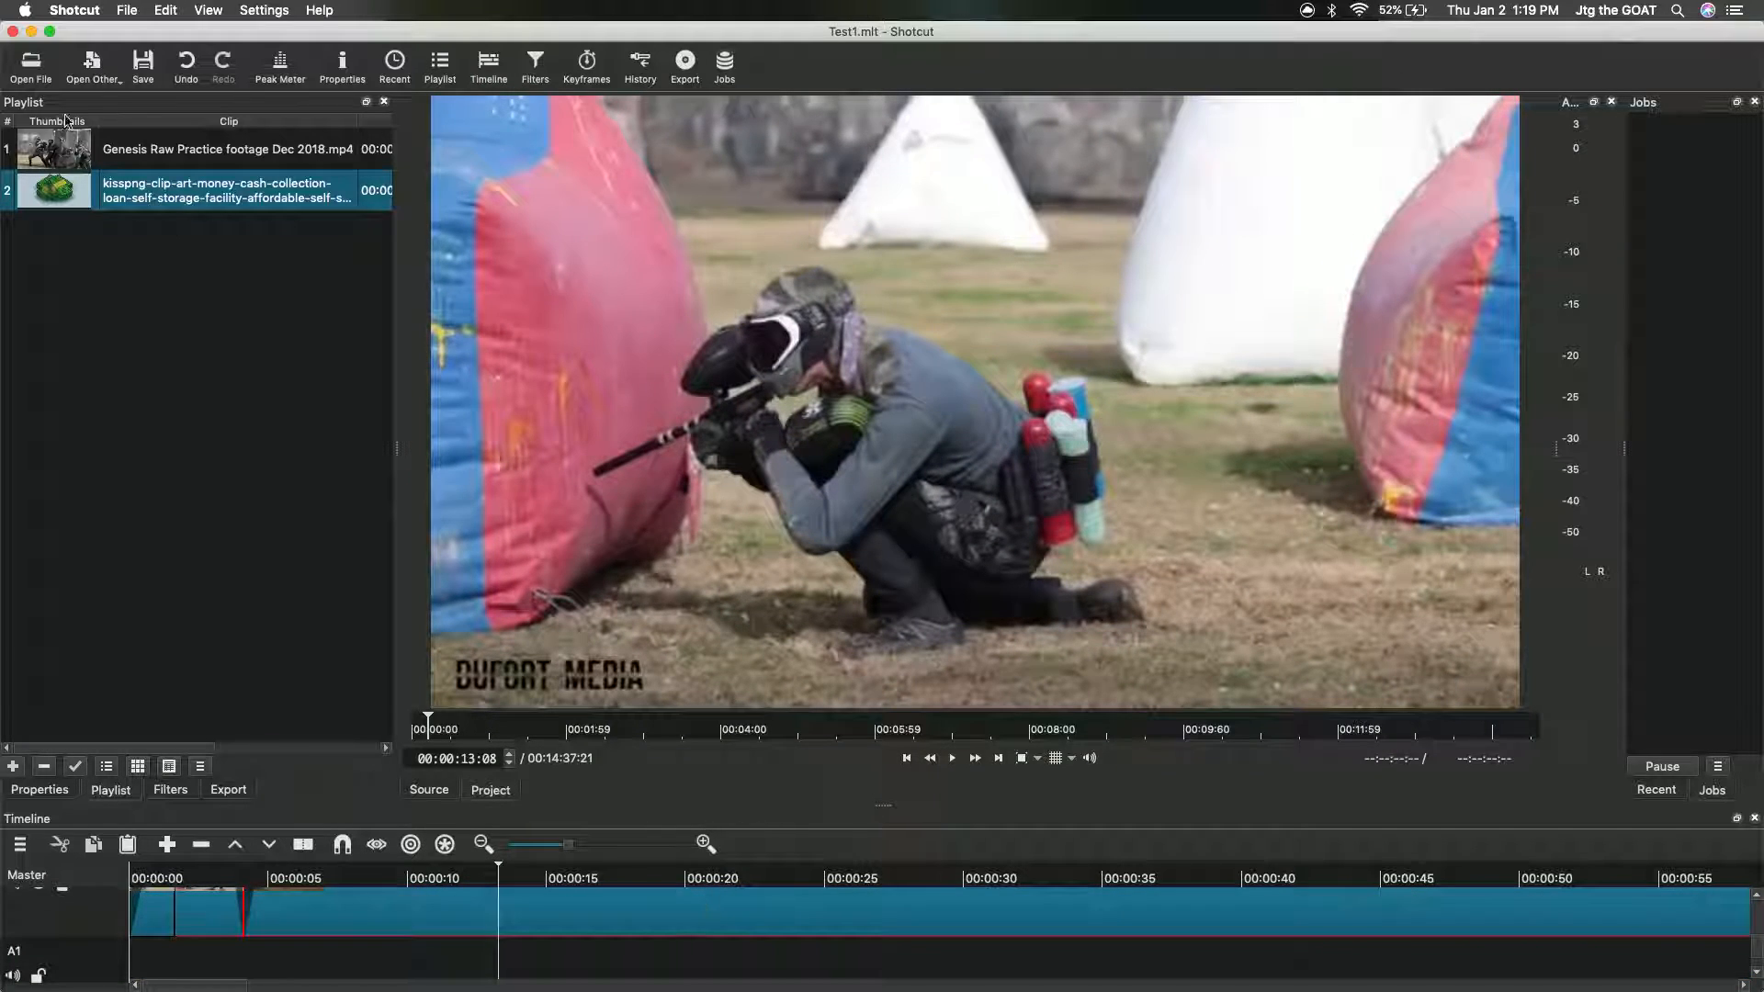
# Step: Make Shotcut full screen, and preview the shortened money image from about 00:00:10 to 00:00:12:15
pyautogui.click(50, 31)
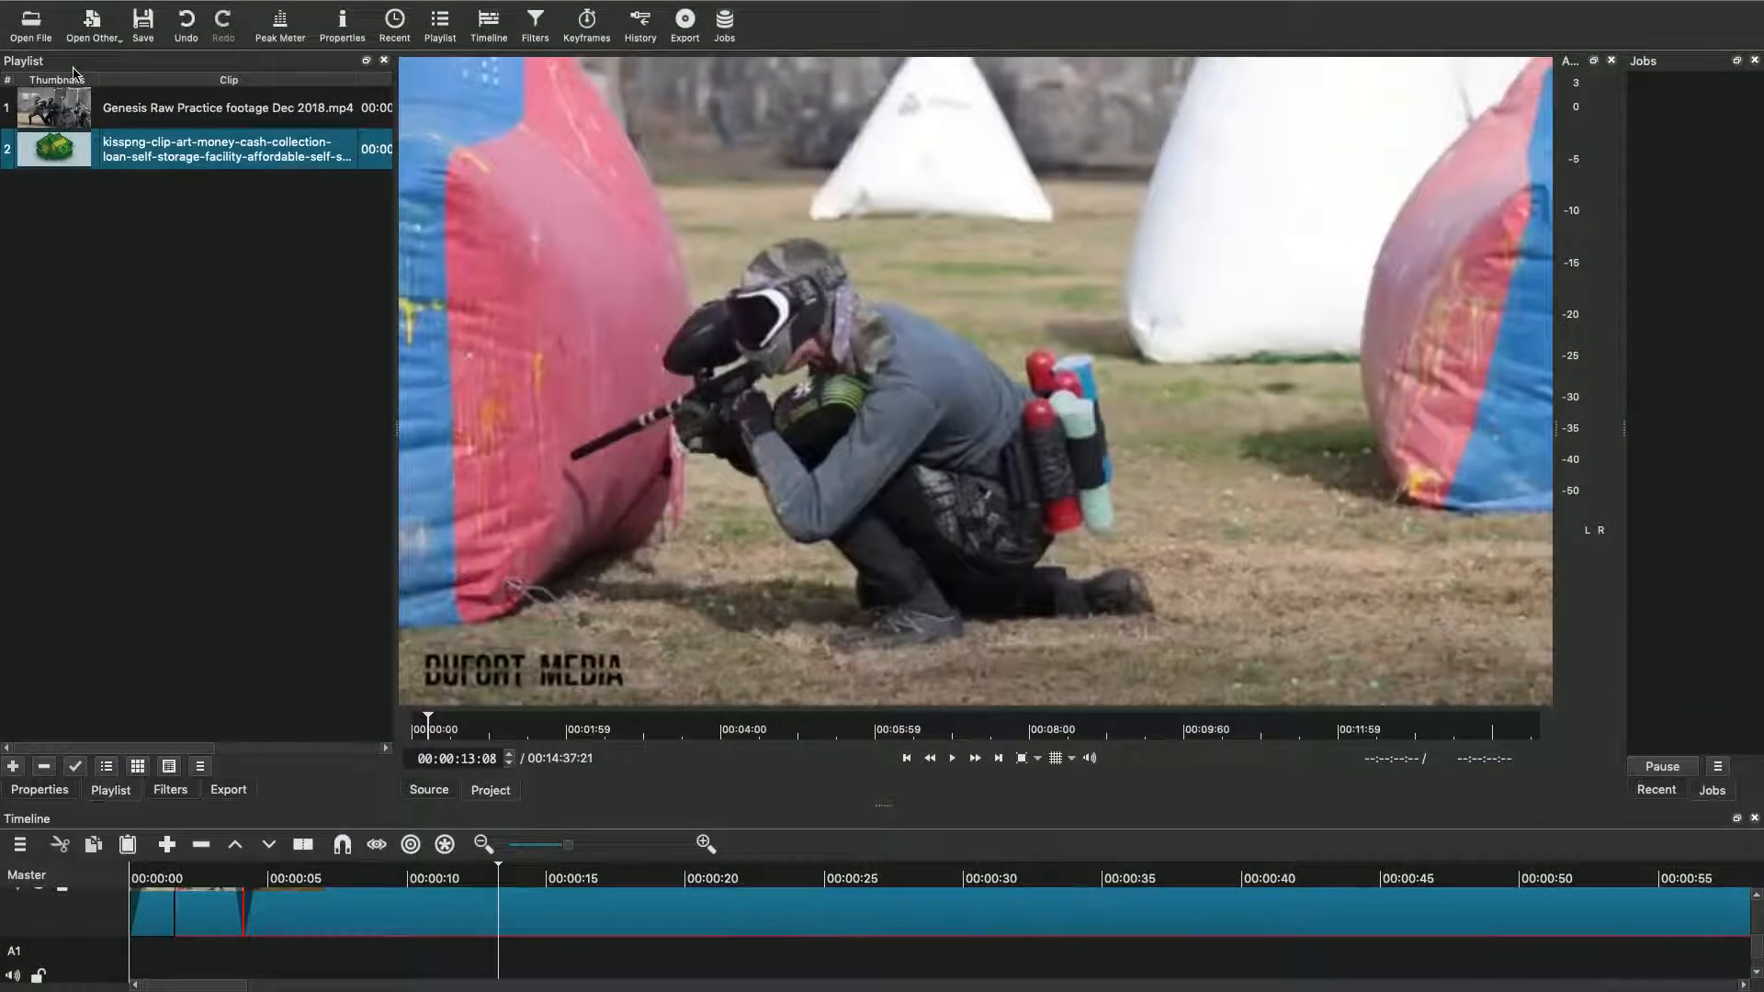
pyautogui.scroll(2, 519, 926)
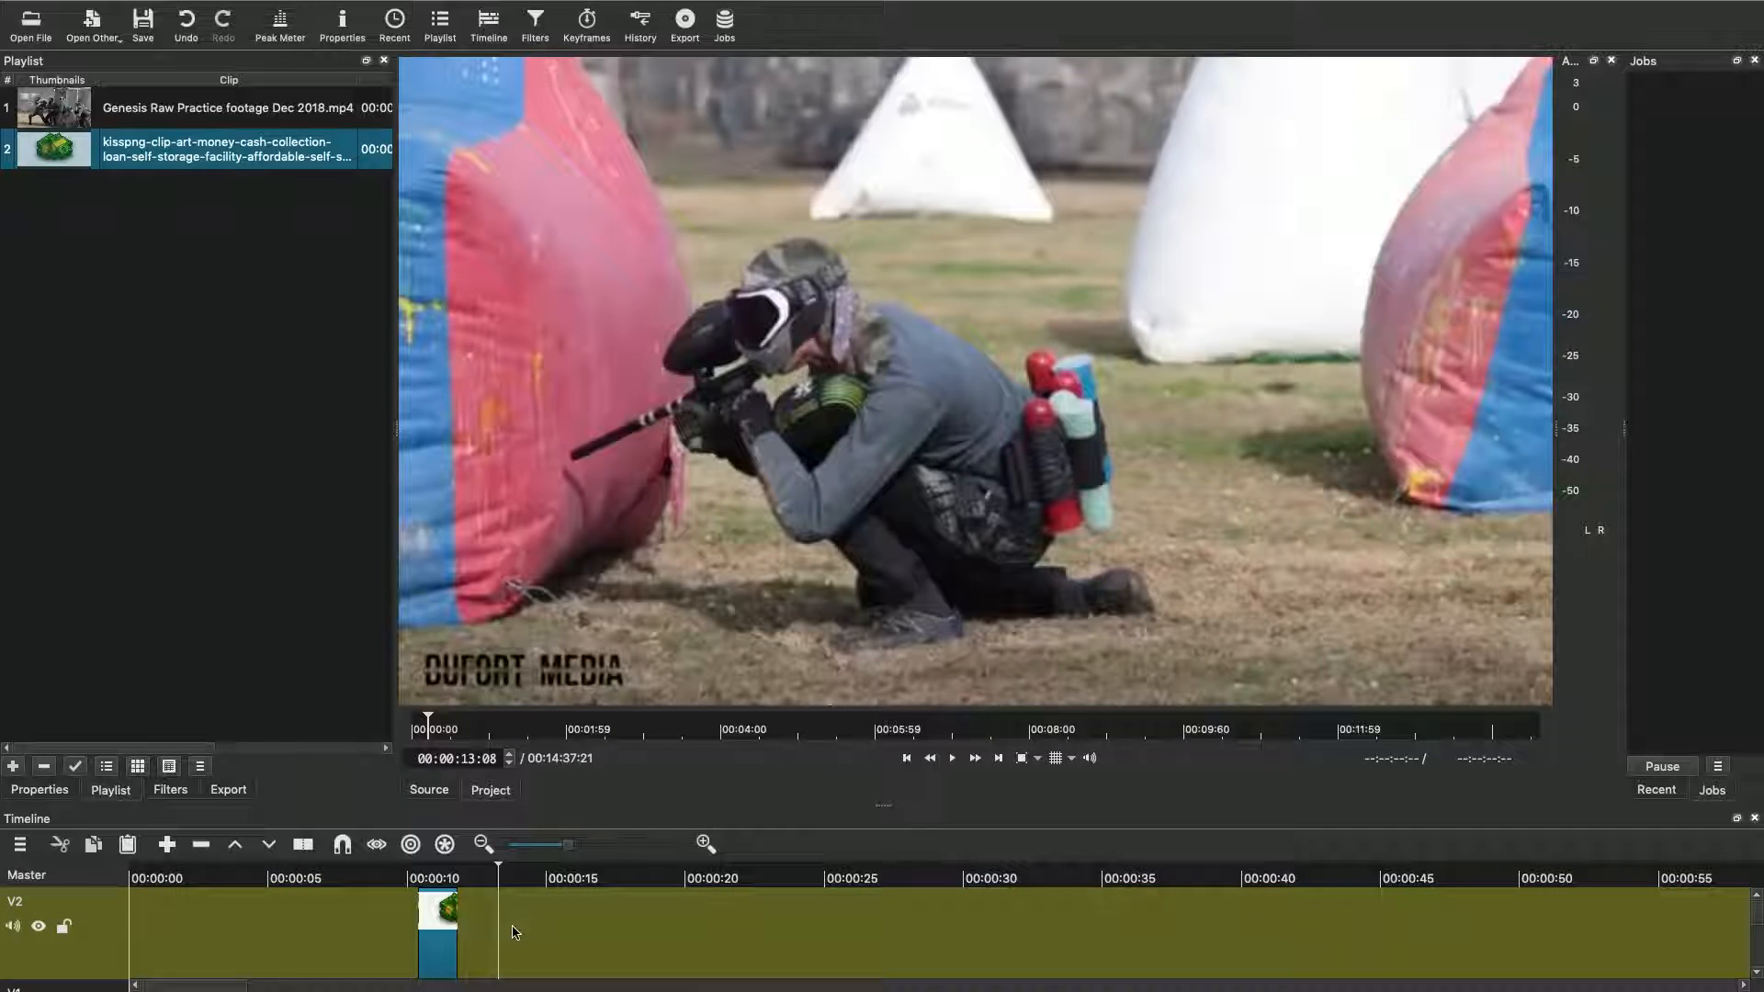
pyautogui.scroll(-1, 515, 931)
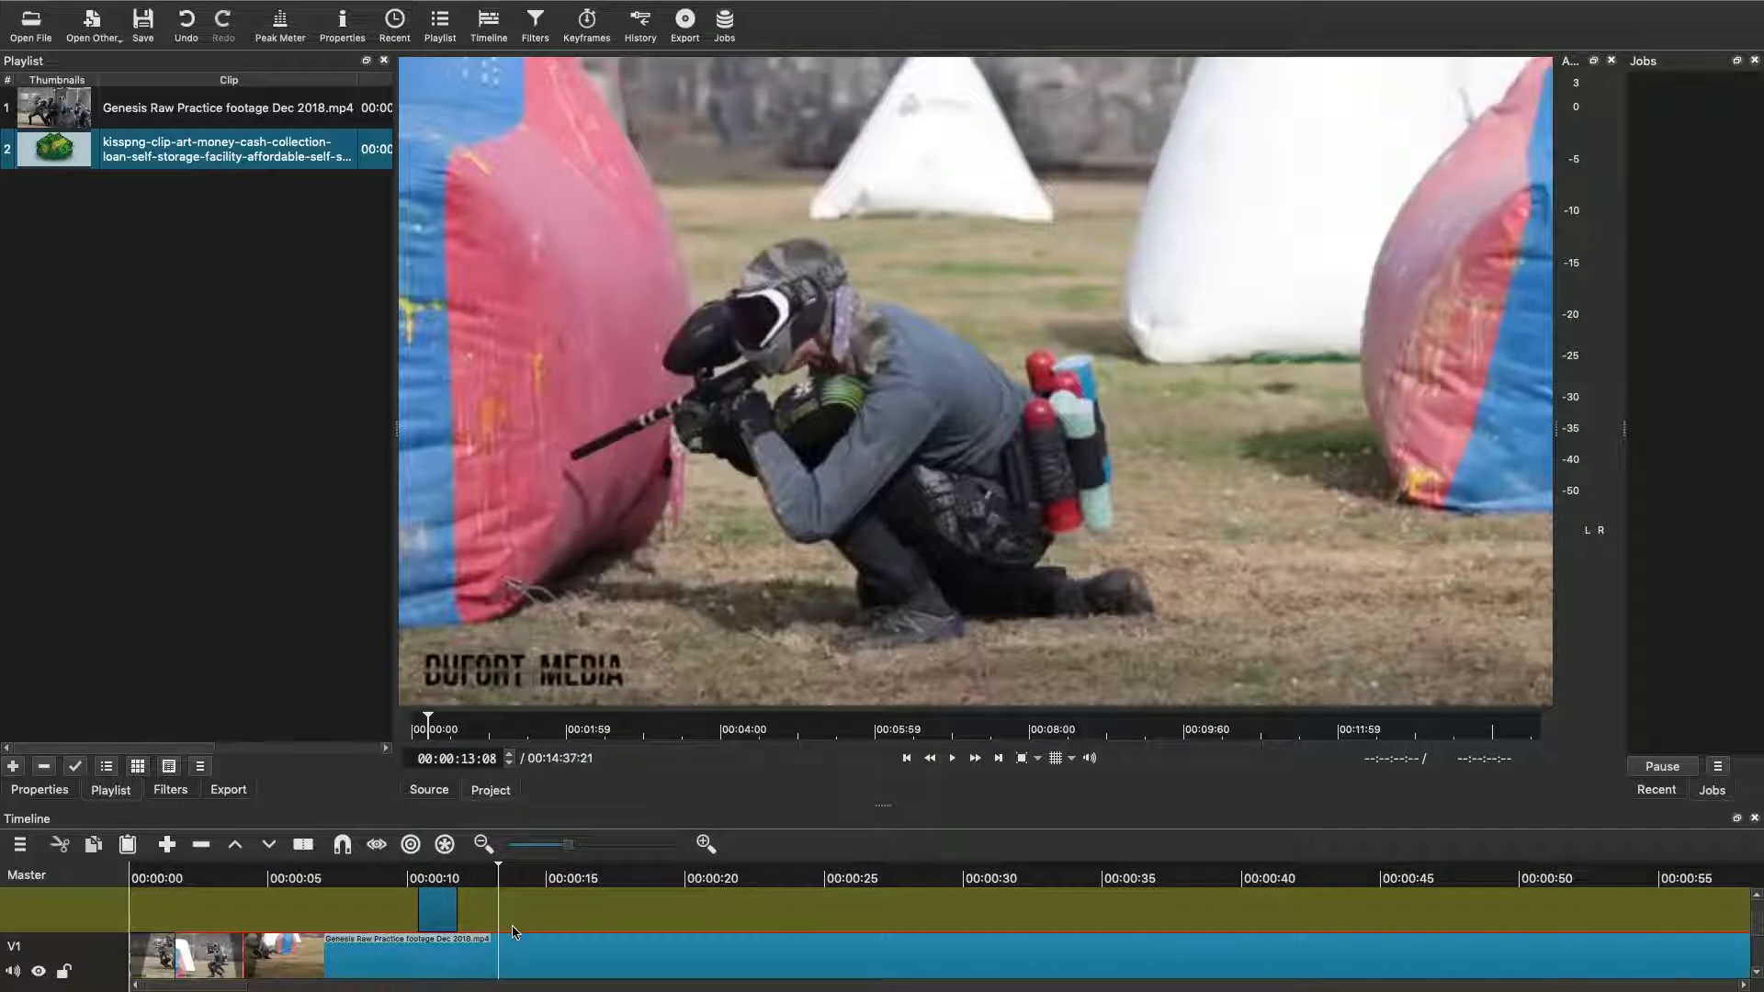
pyautogui.click(412, 877)
pyautogui.click(952, 758)
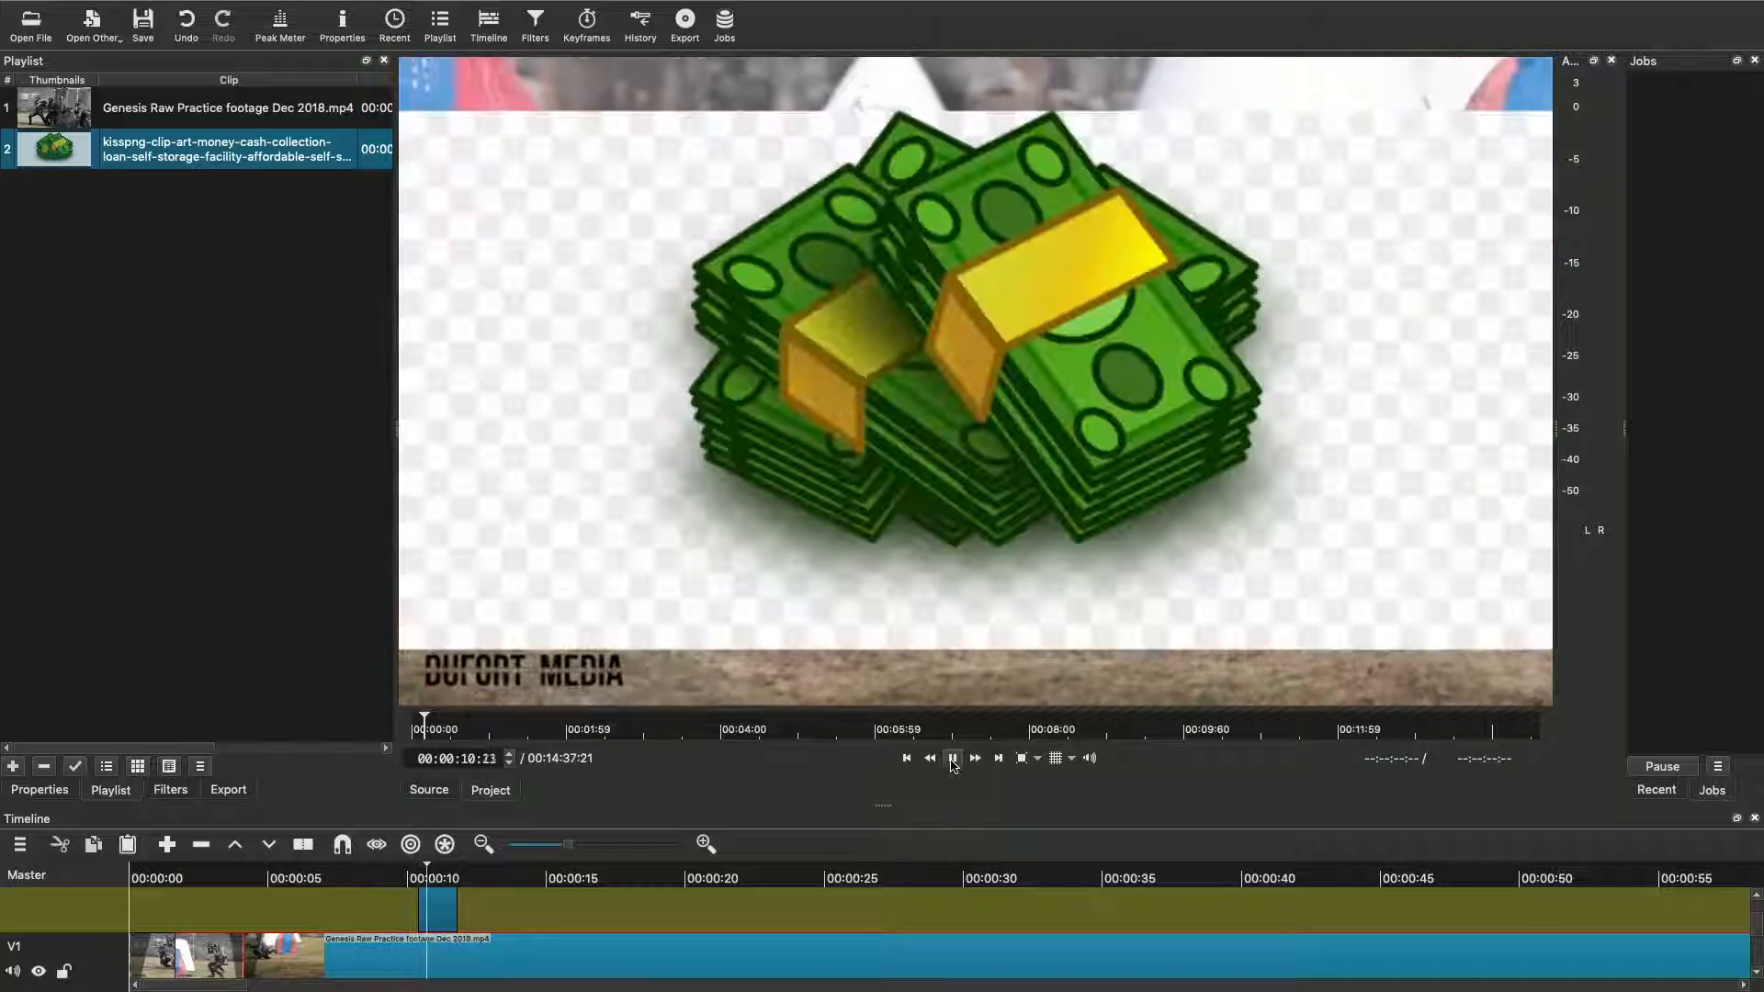
pyautogui.press('space')
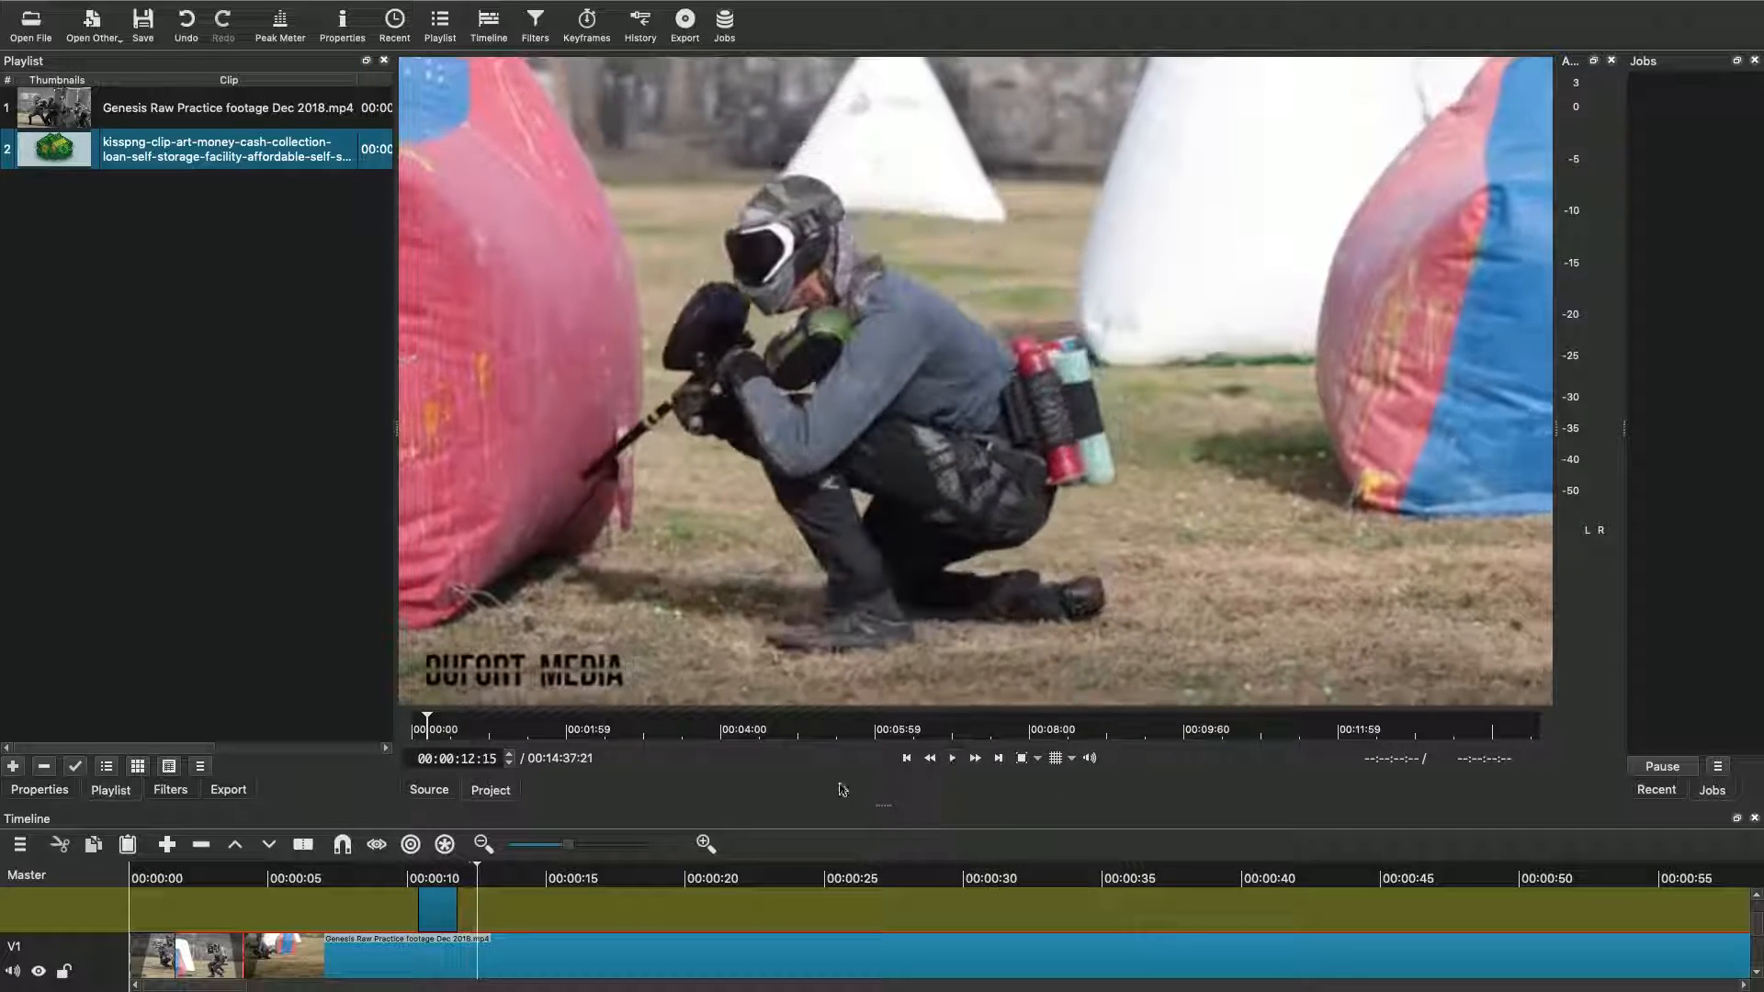
# Step: Add a second audio track below A1 in the timeline
pyautogui.scroll(-2, 562, 939)
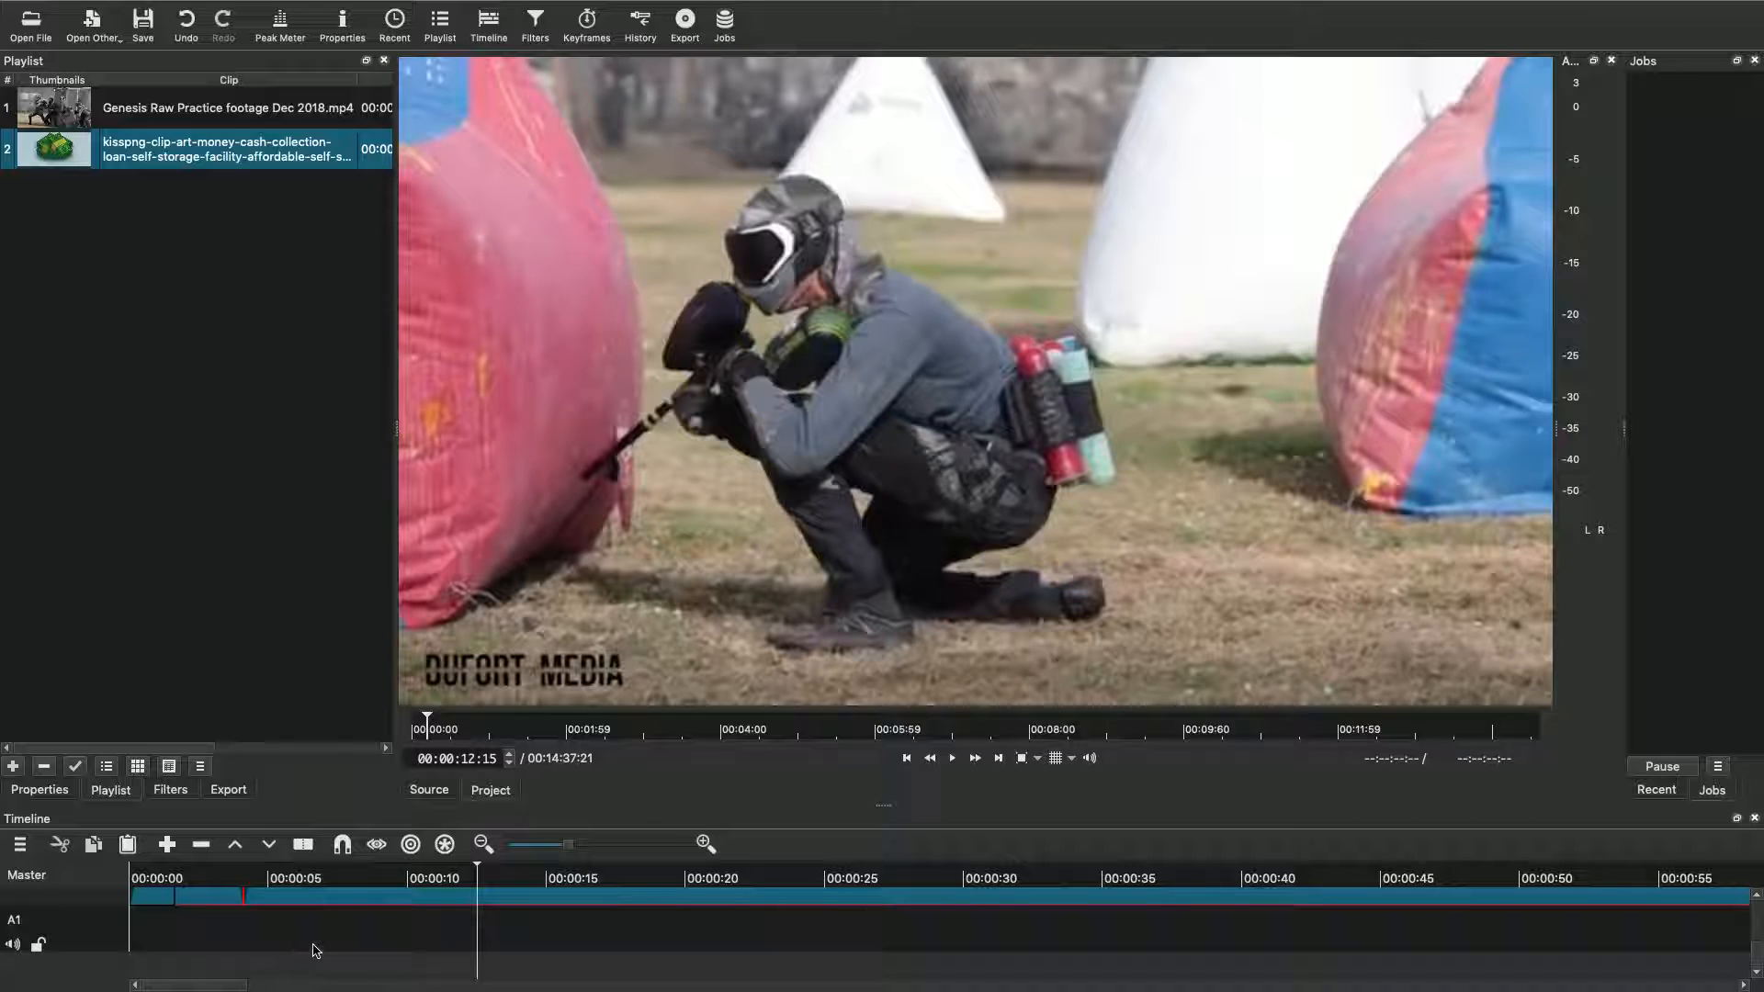
pyautogui.rightClick(90, 903)
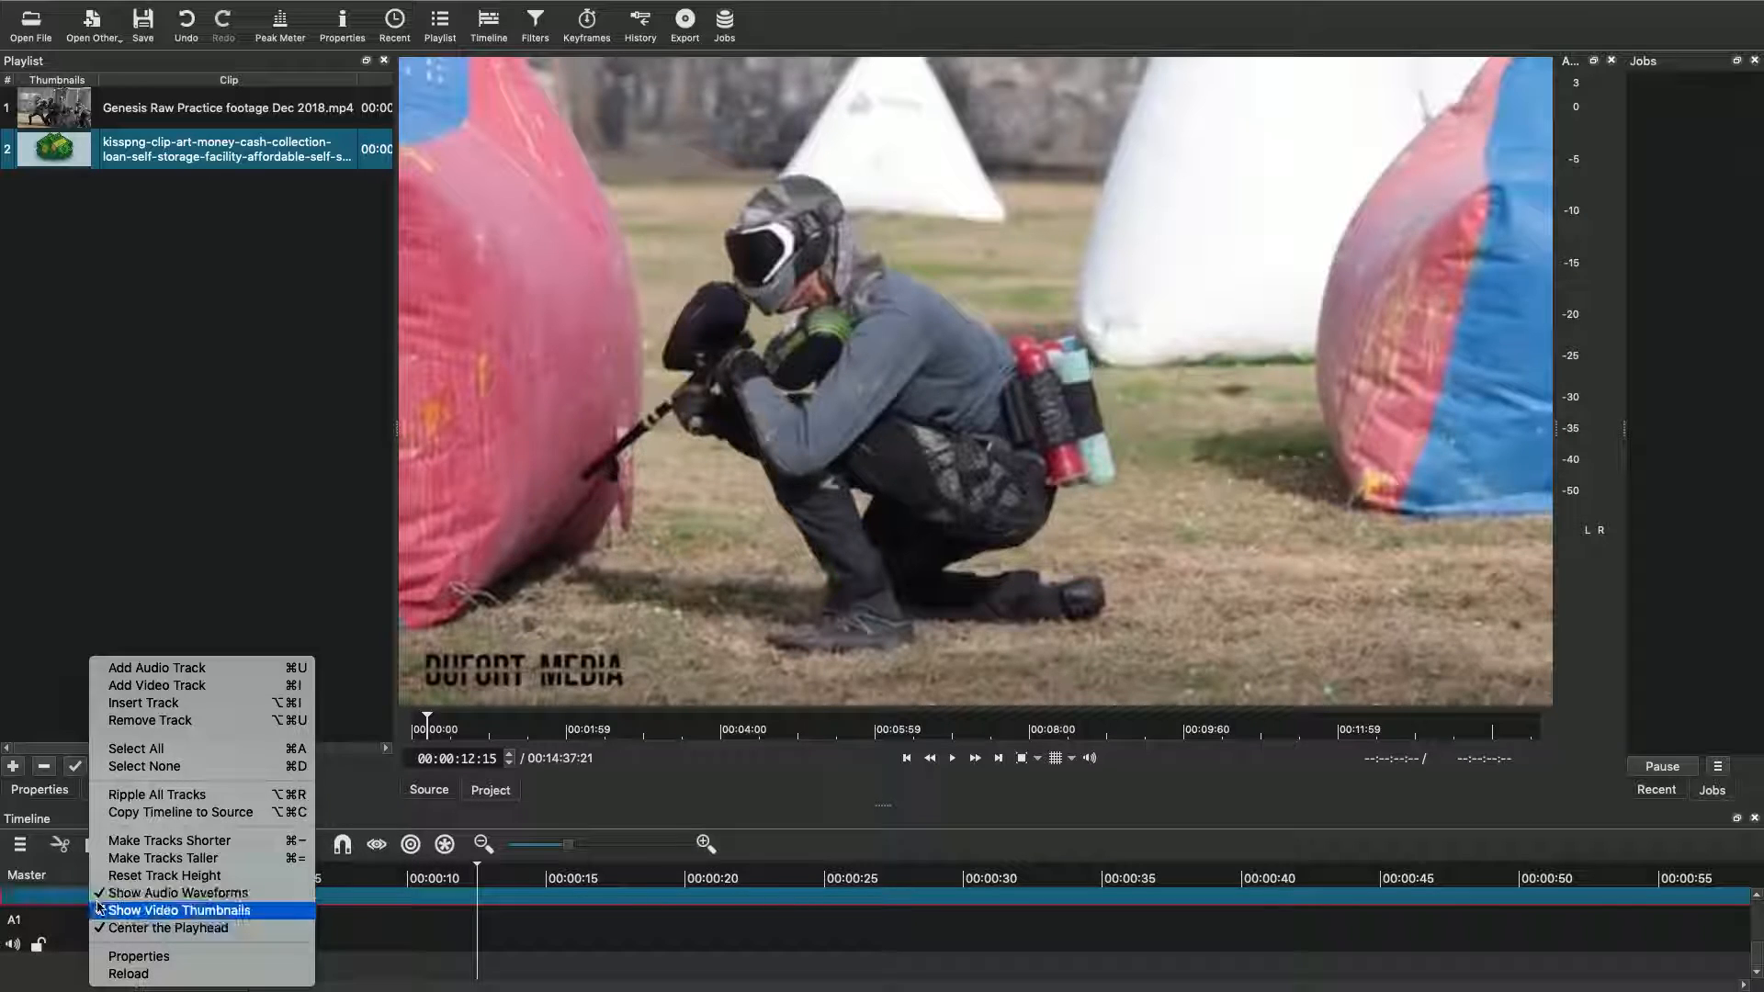
pyautogui.click(404, 946)
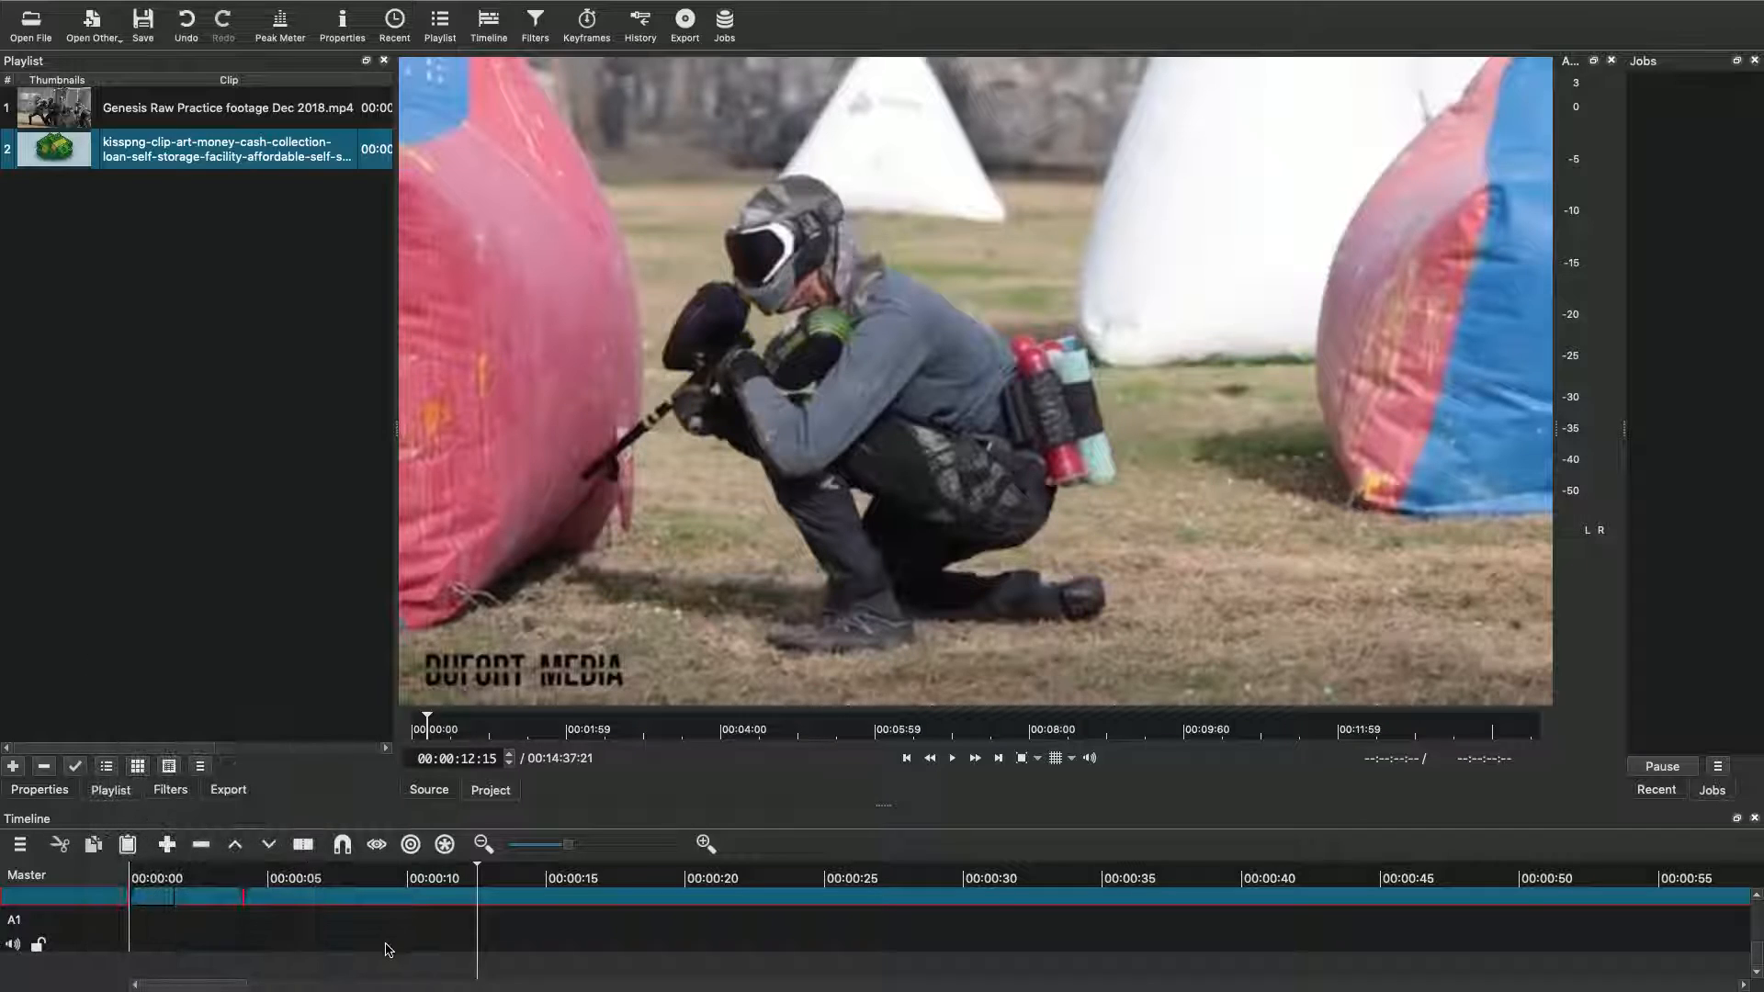
pyautogui.scroll(2, 390, 946)
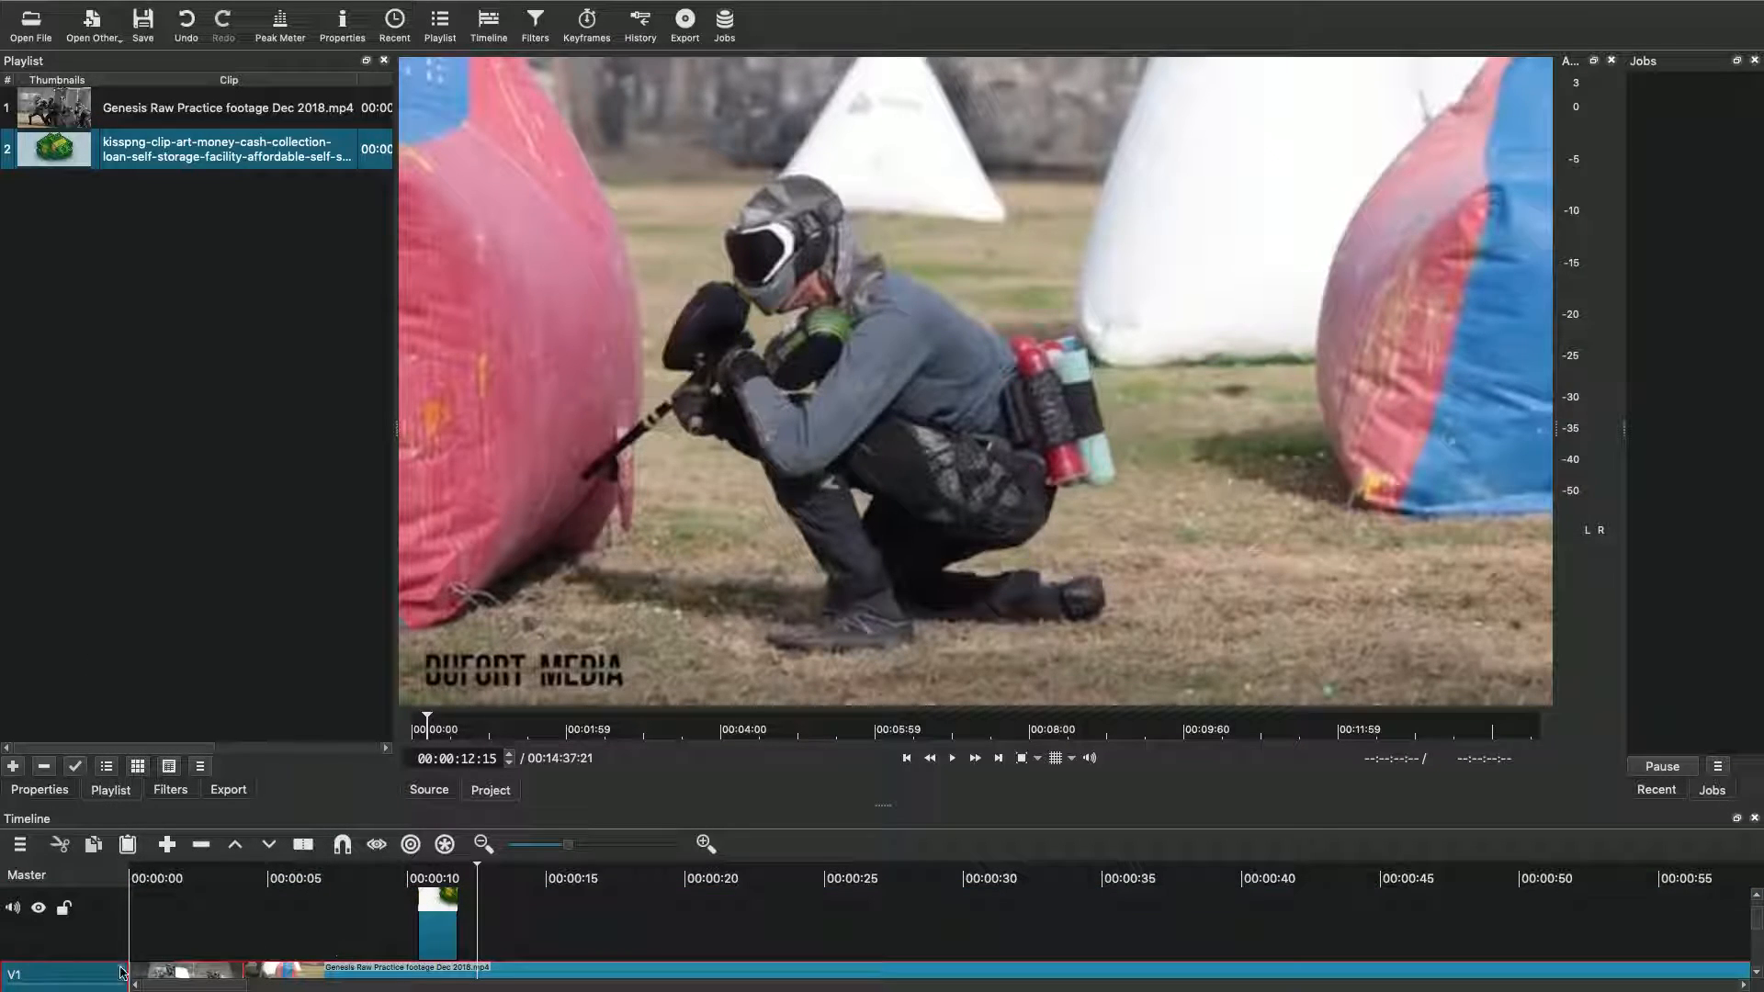
pyautogui.rightClick(91, 987)
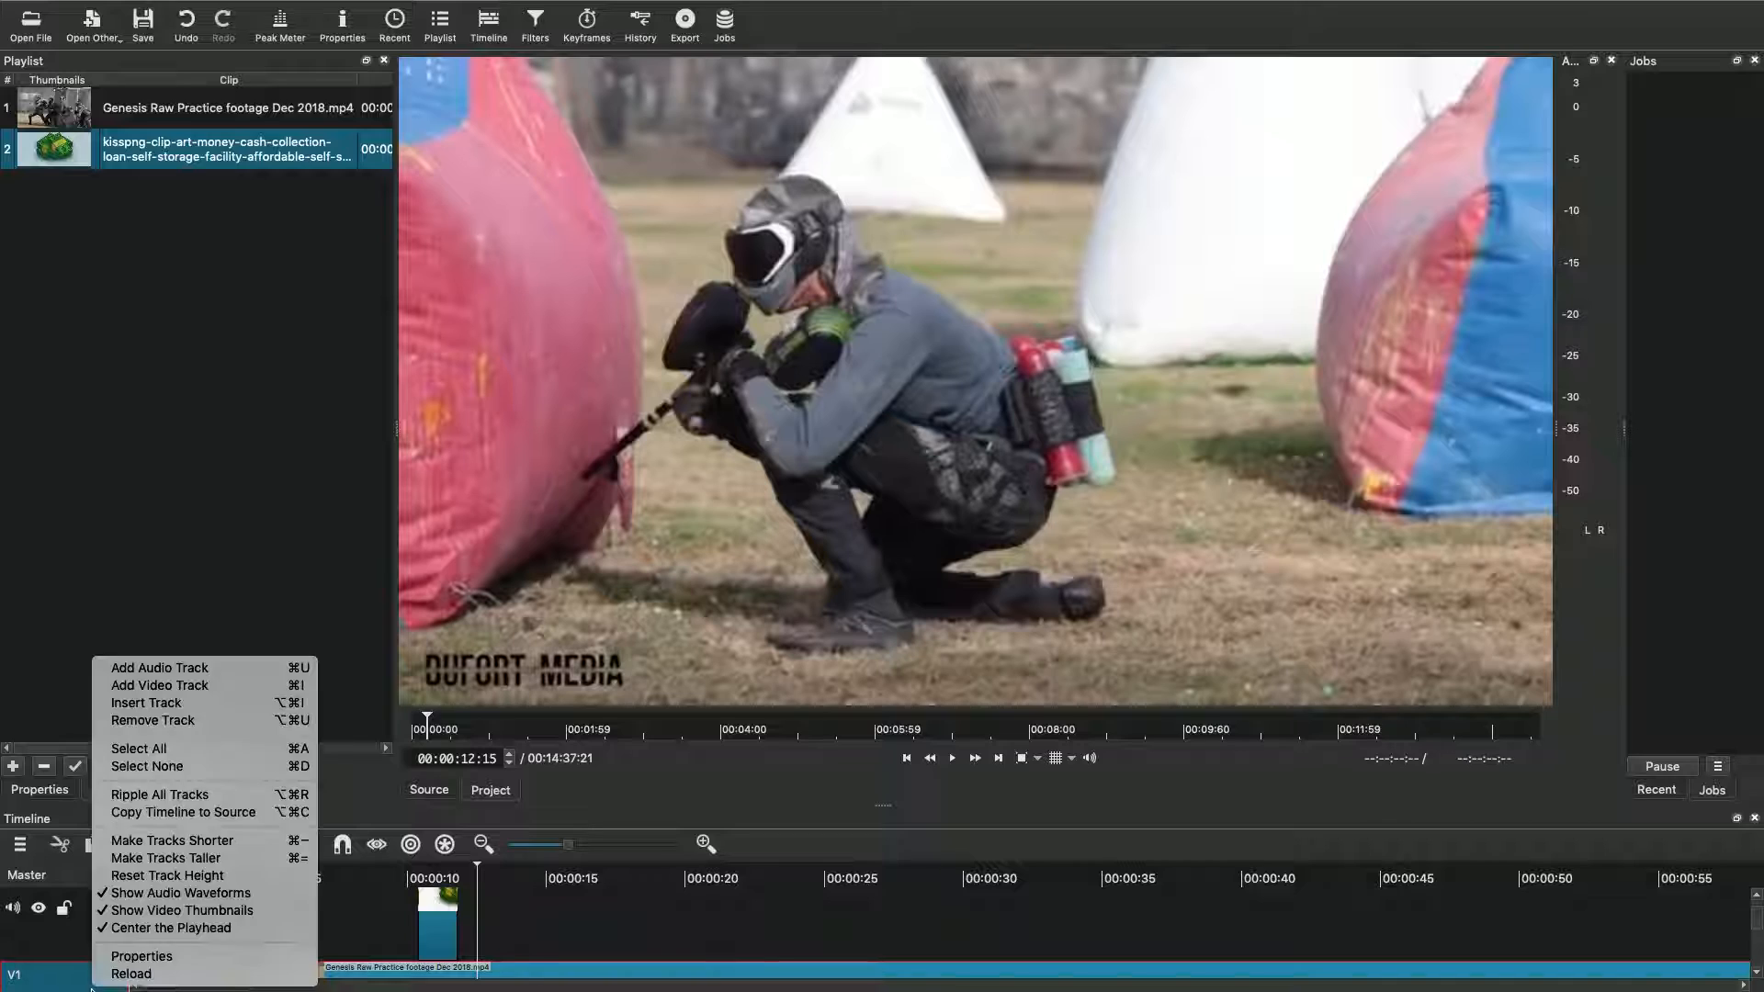
pyautogui.click(230, 690)
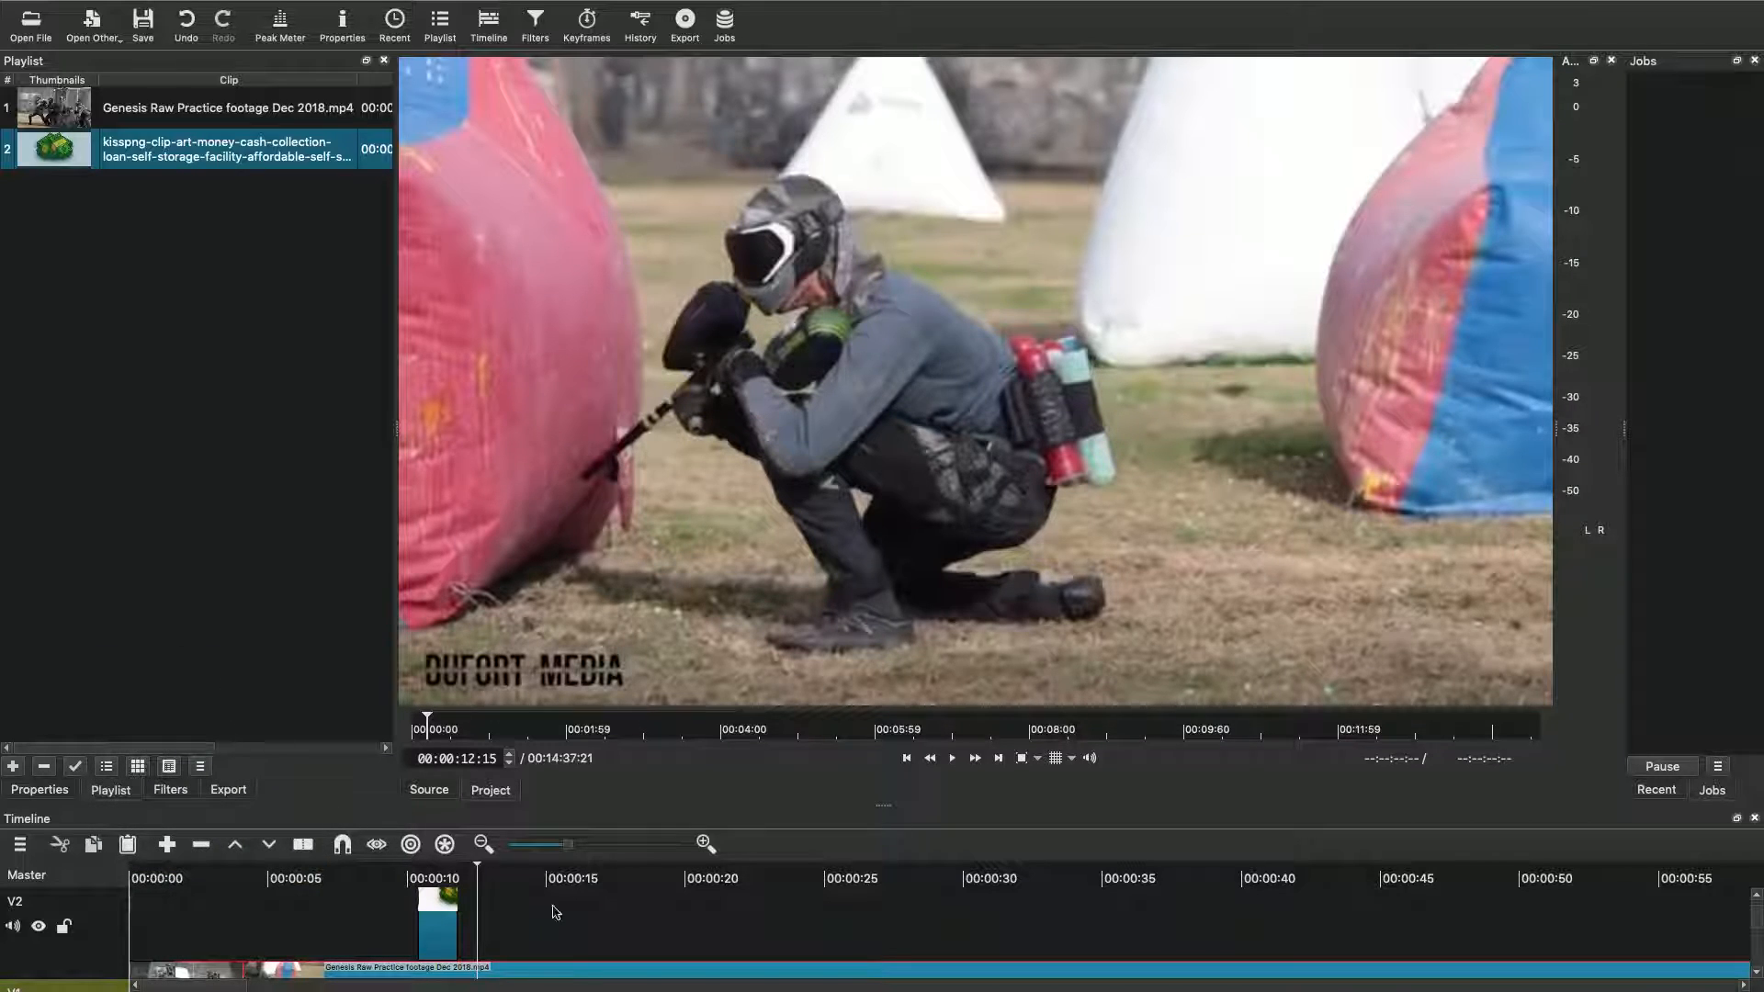
pyautogui.scroll(-3, 556, 911)
pyautogui.scroll(3, 560, 914)
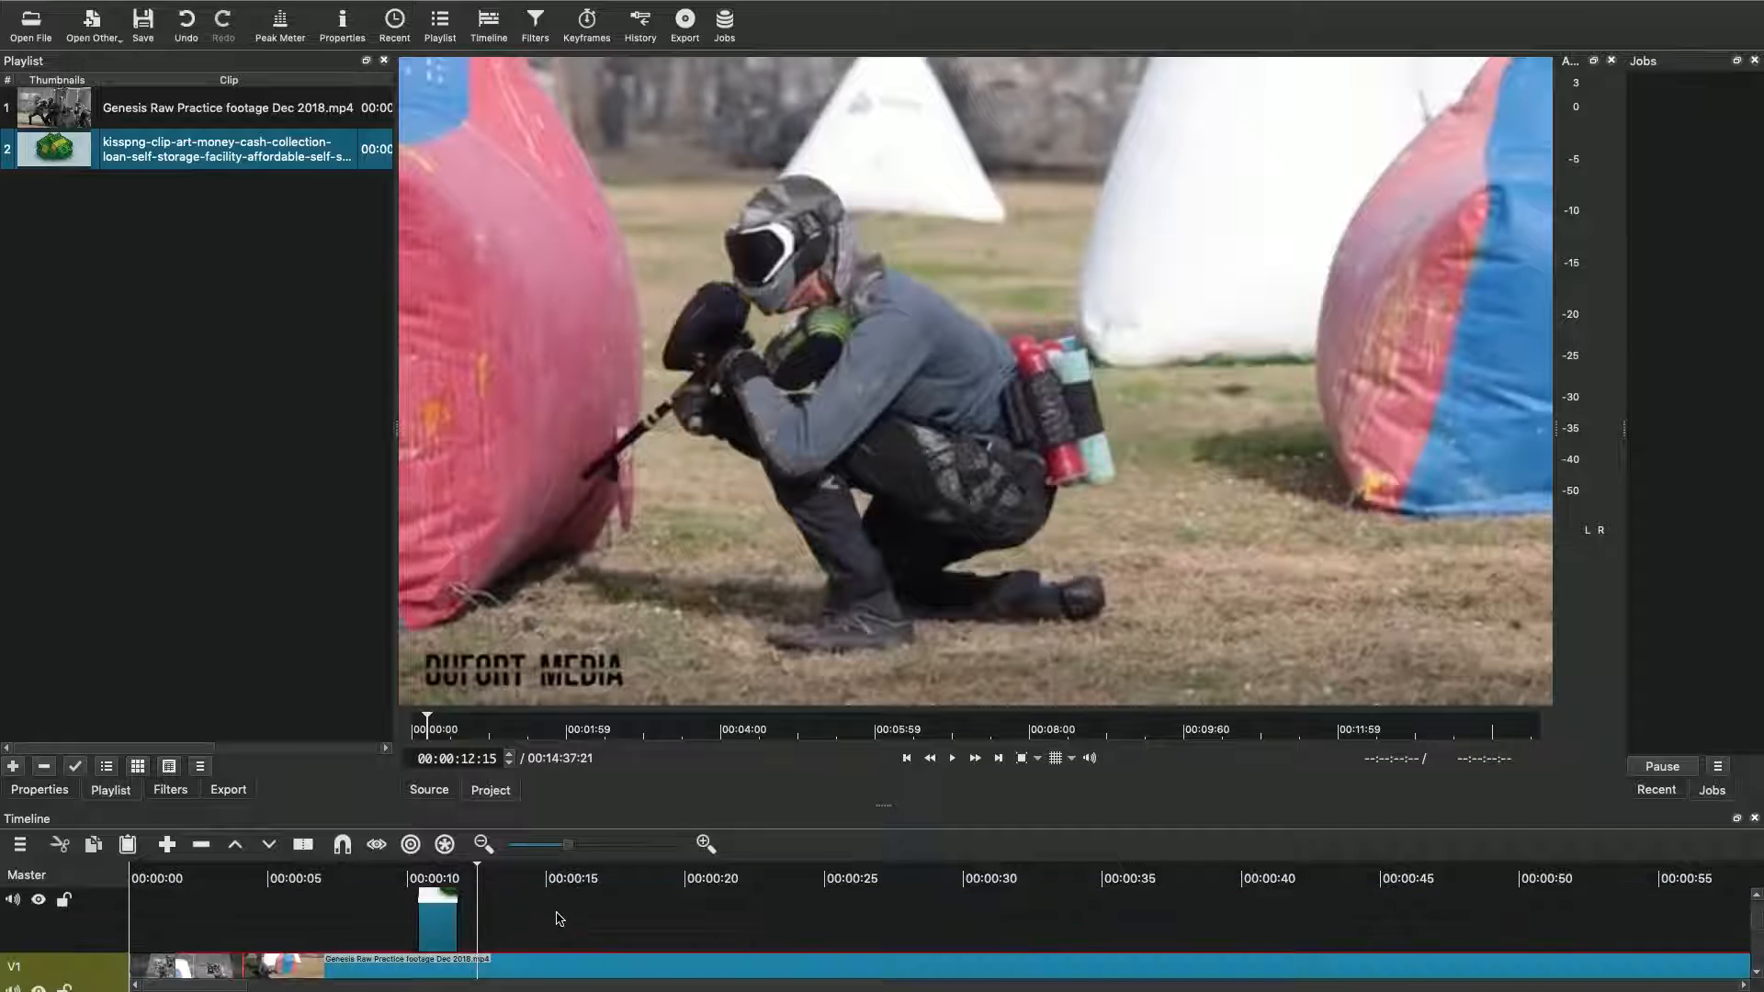
pyautogui.scroll(-2, 554, 916)
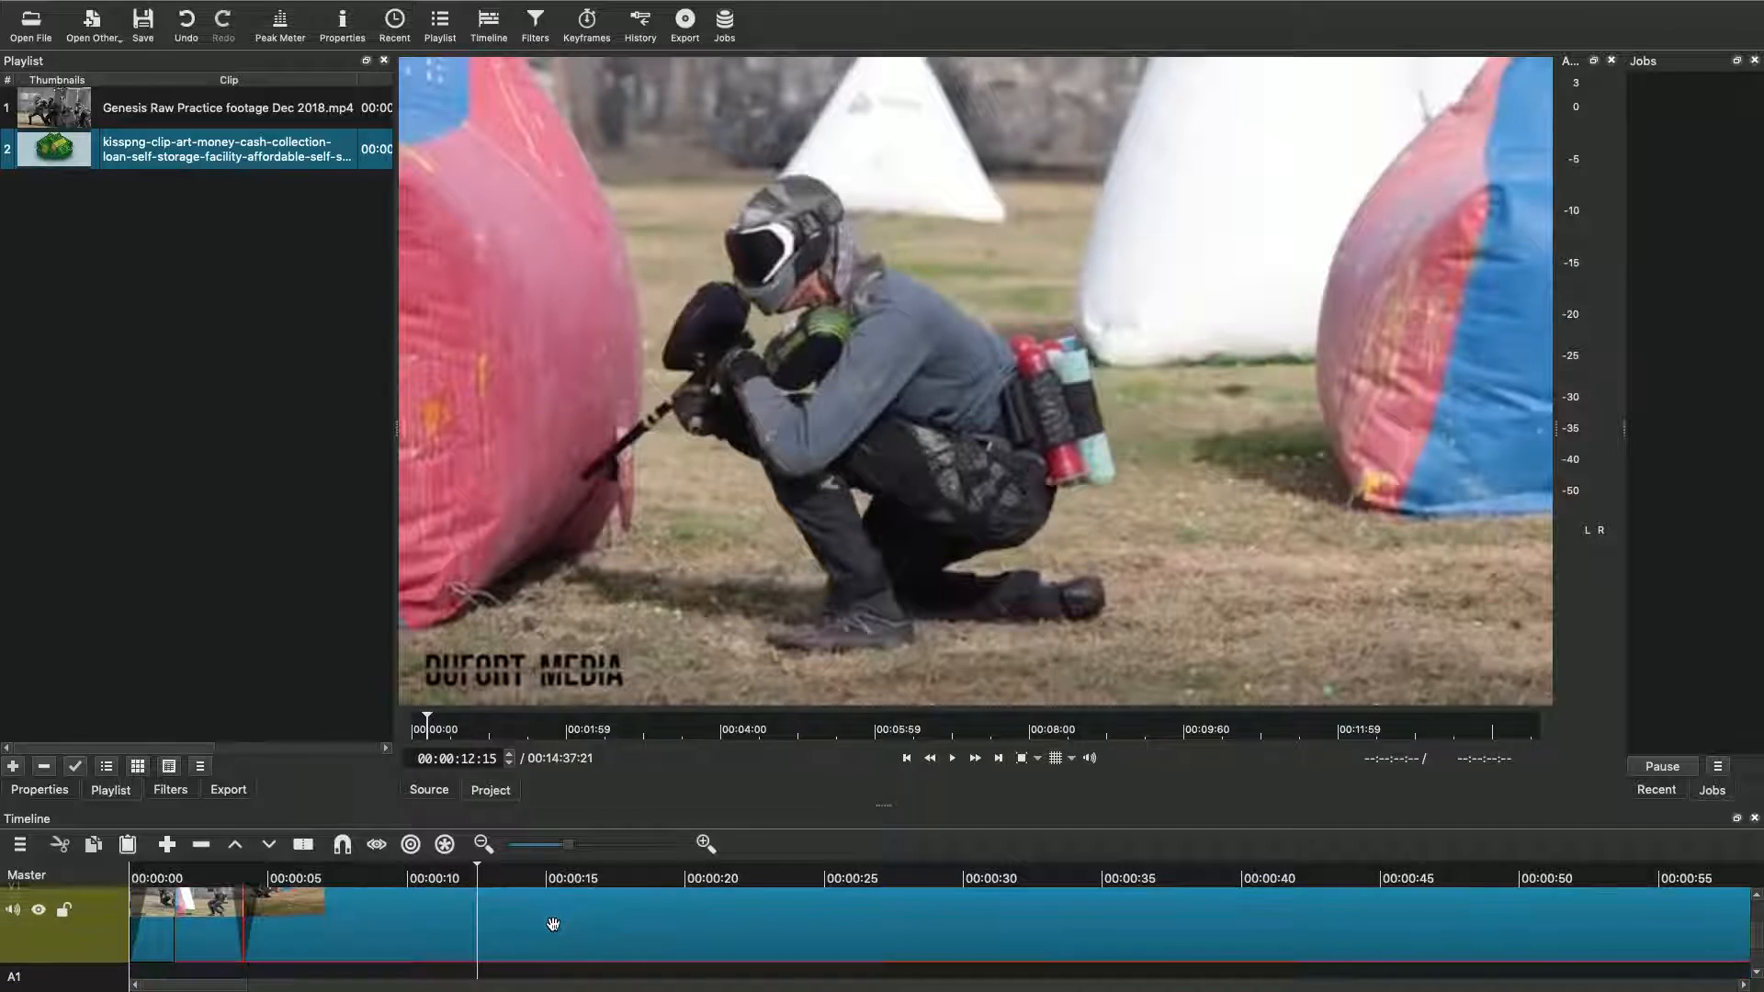
pyautogui.scroll(-2, 234, 954)
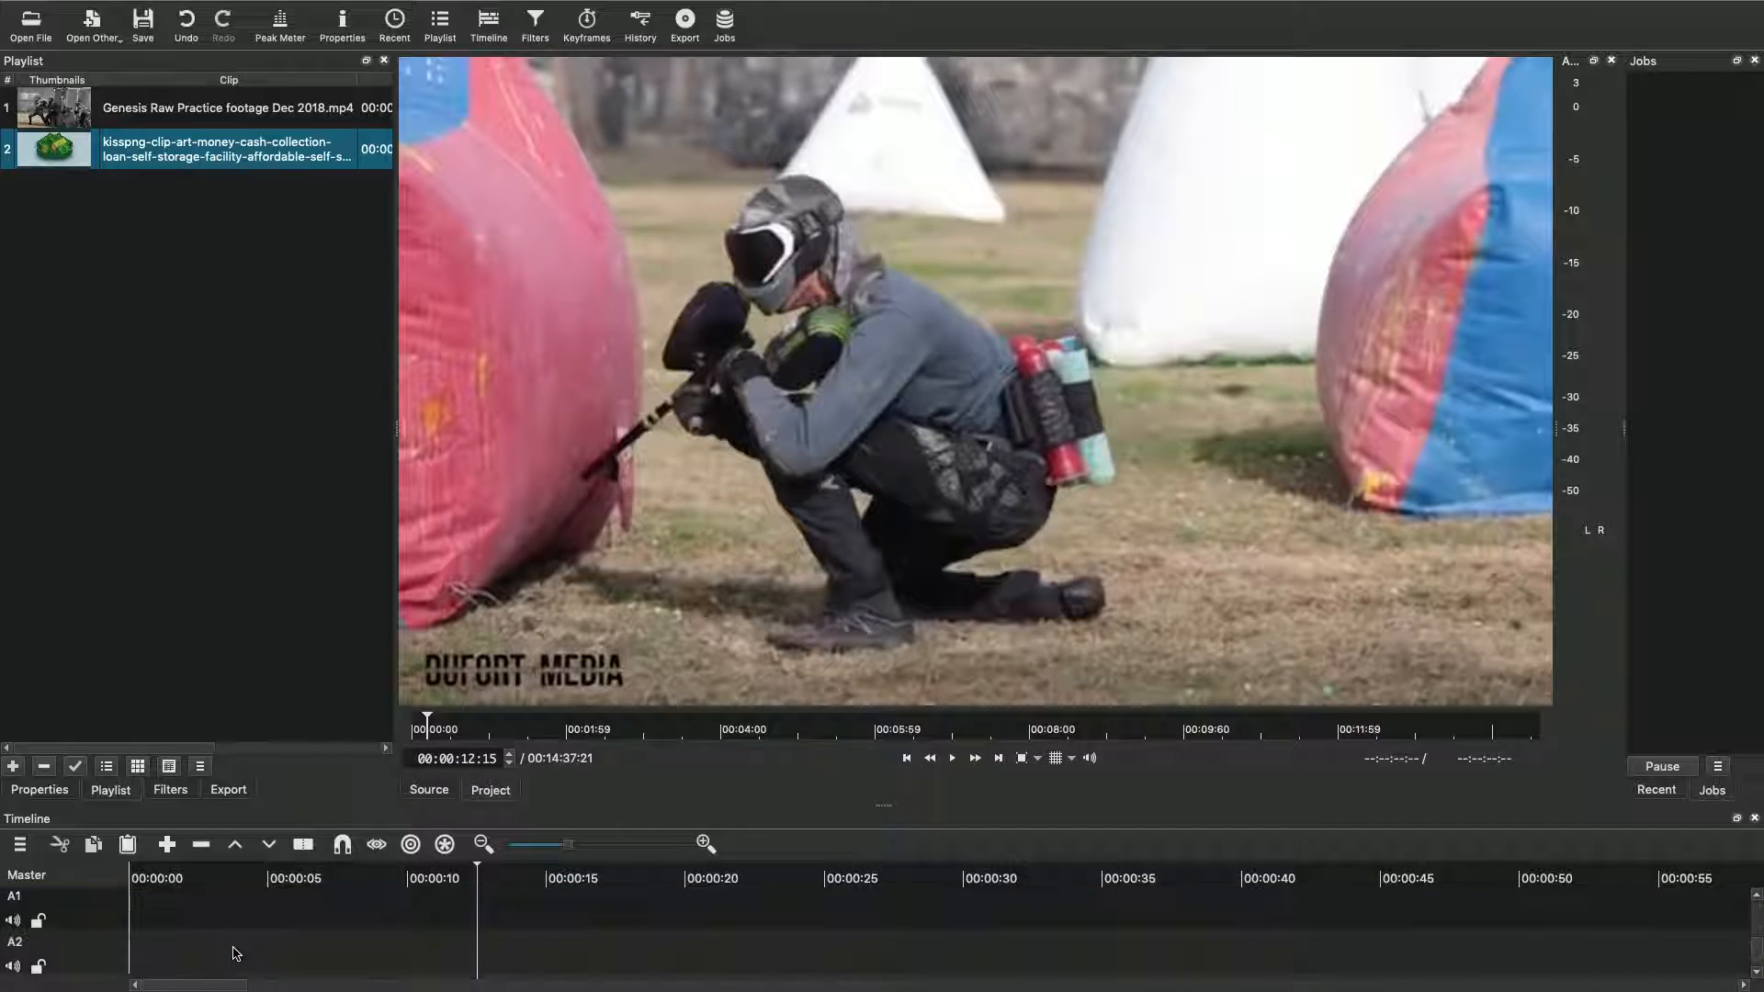
pyautogui.scroll(1, 281, 966)
pyautogui.moveTo(770, 981)
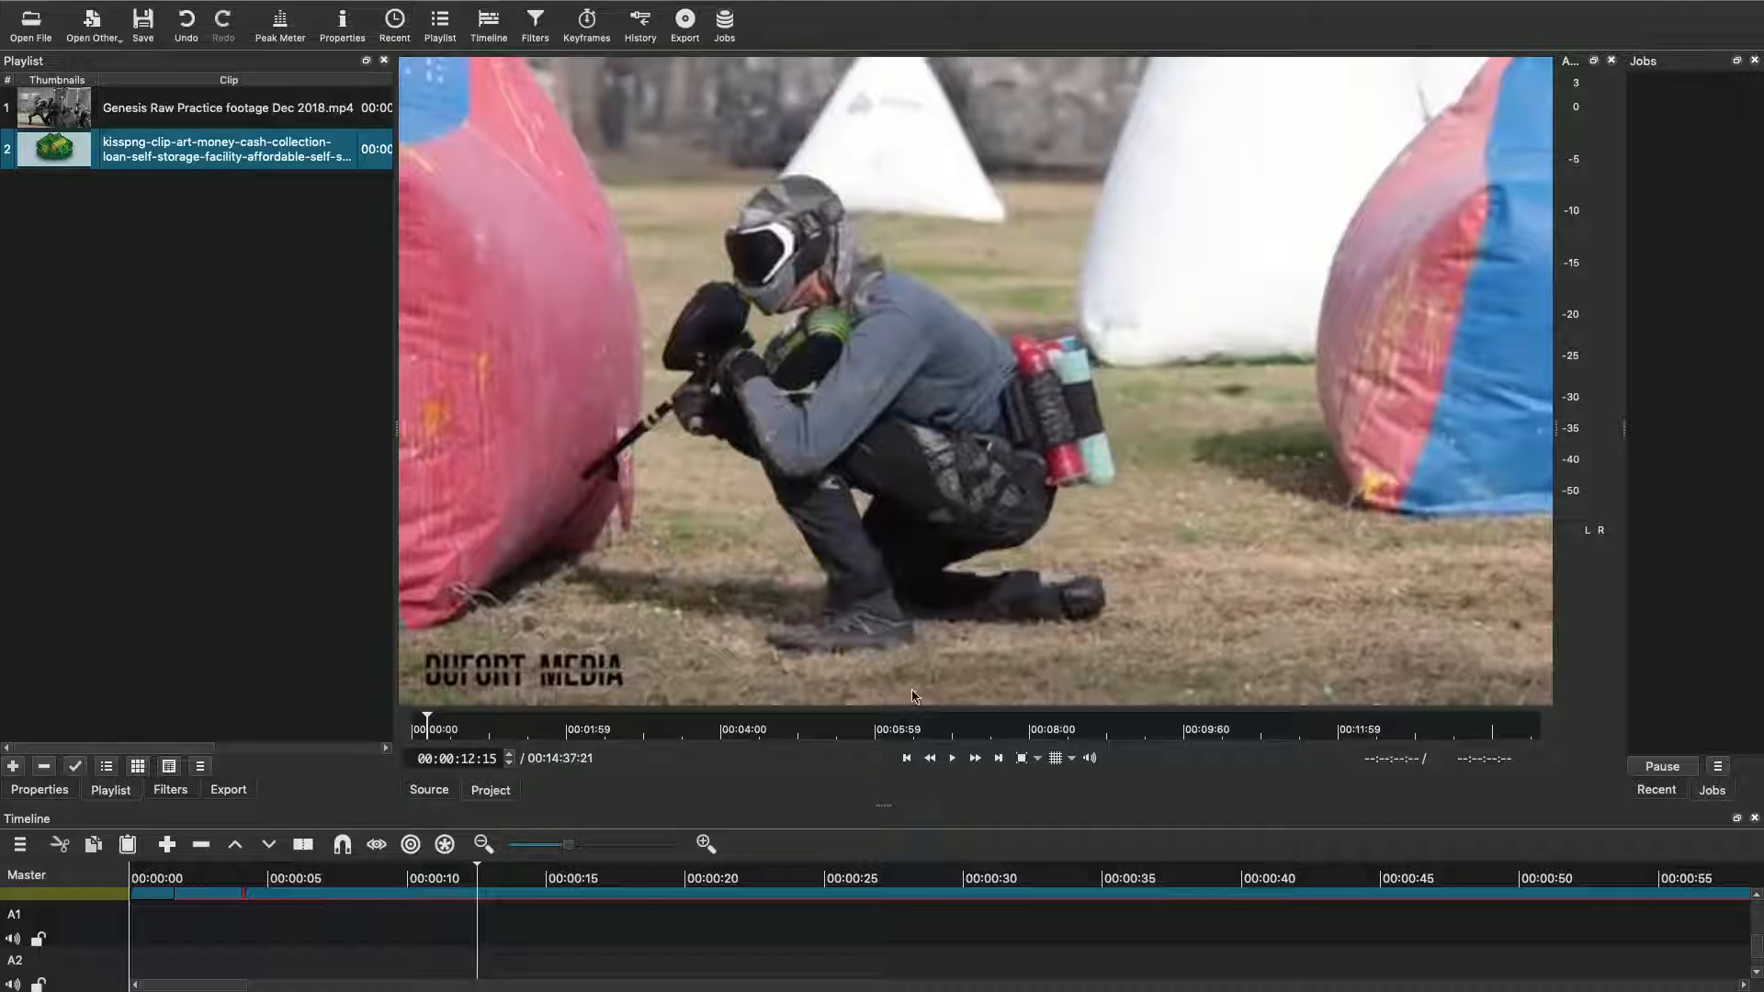
# Step: Take Shotcut out of full screen, and open the iTunes song library in a window over the video preview
pyautogui.moveTo(159, 6)
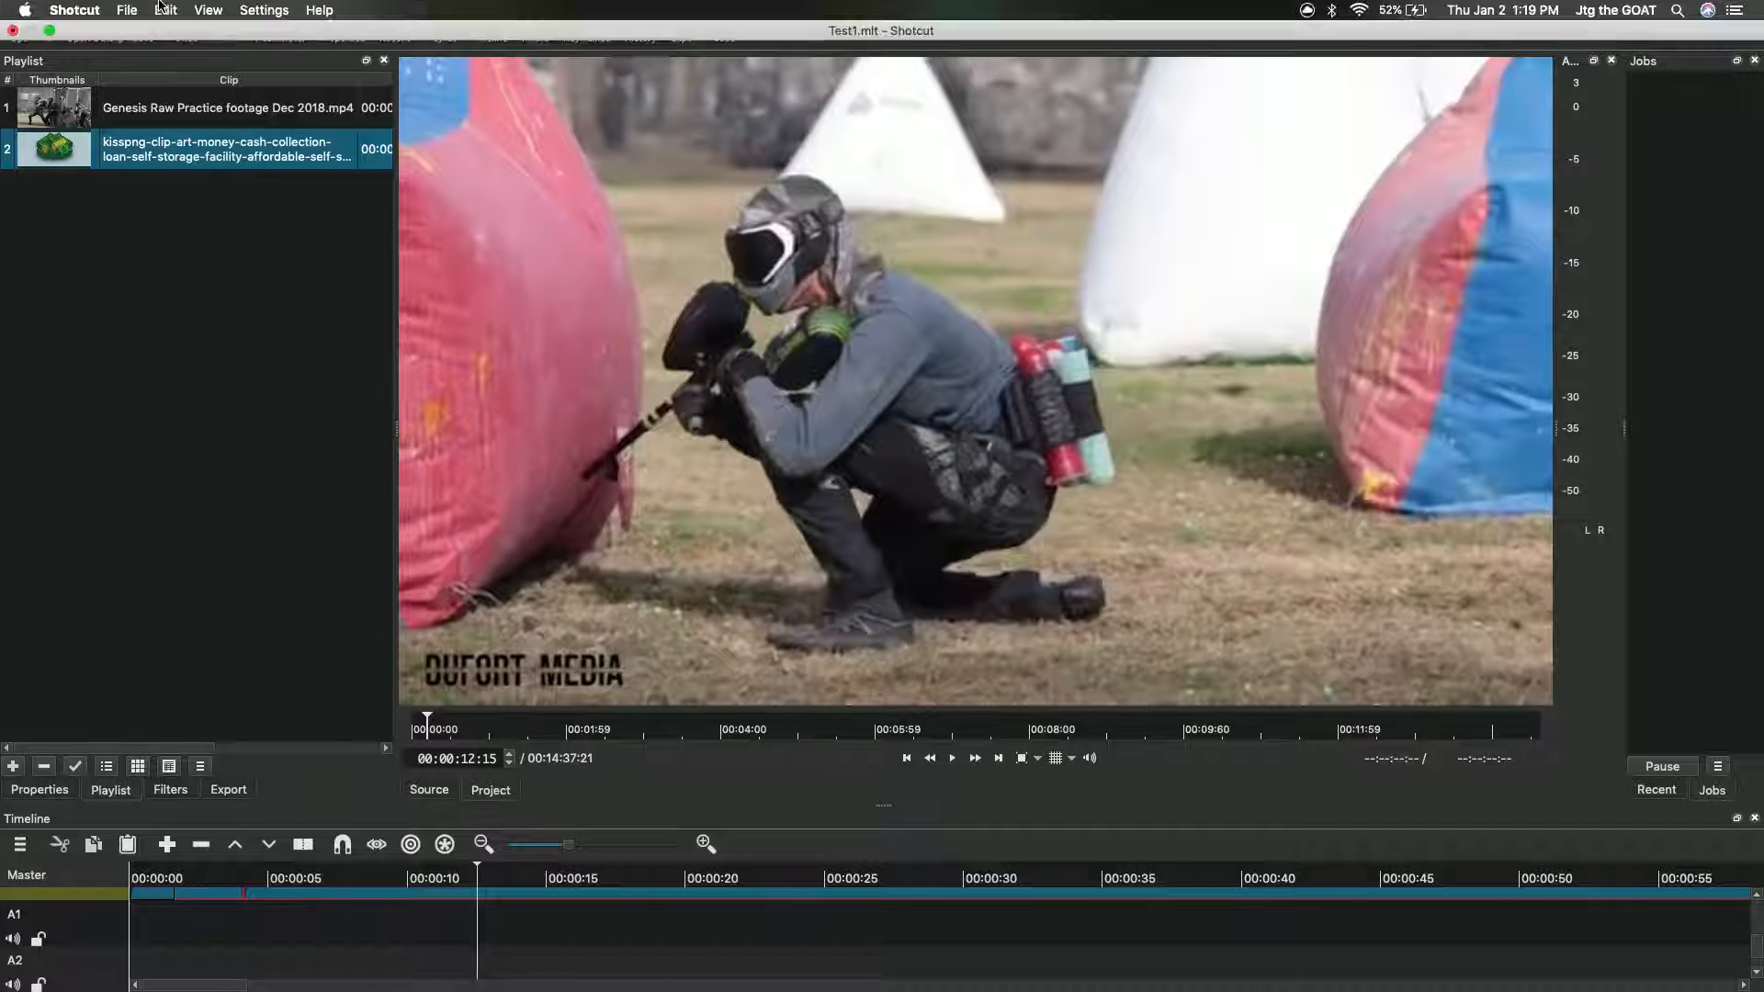
pyautogui.click(50, 32)
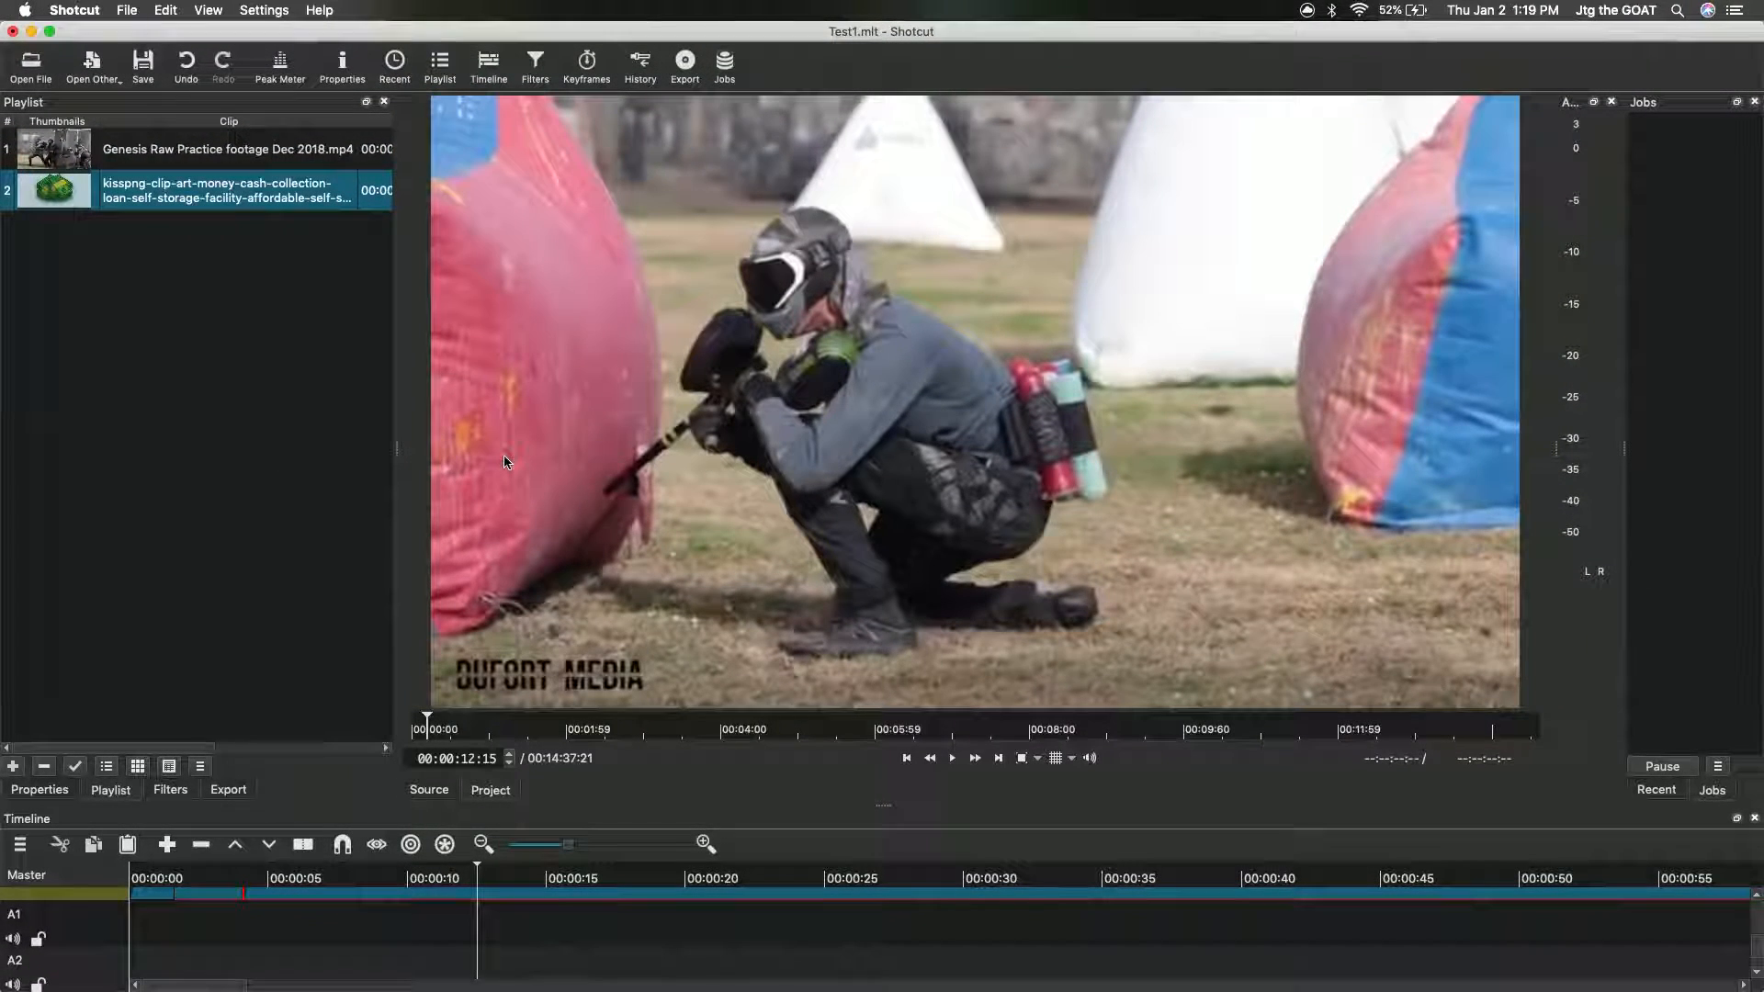
pyautogui.click(880, 982)
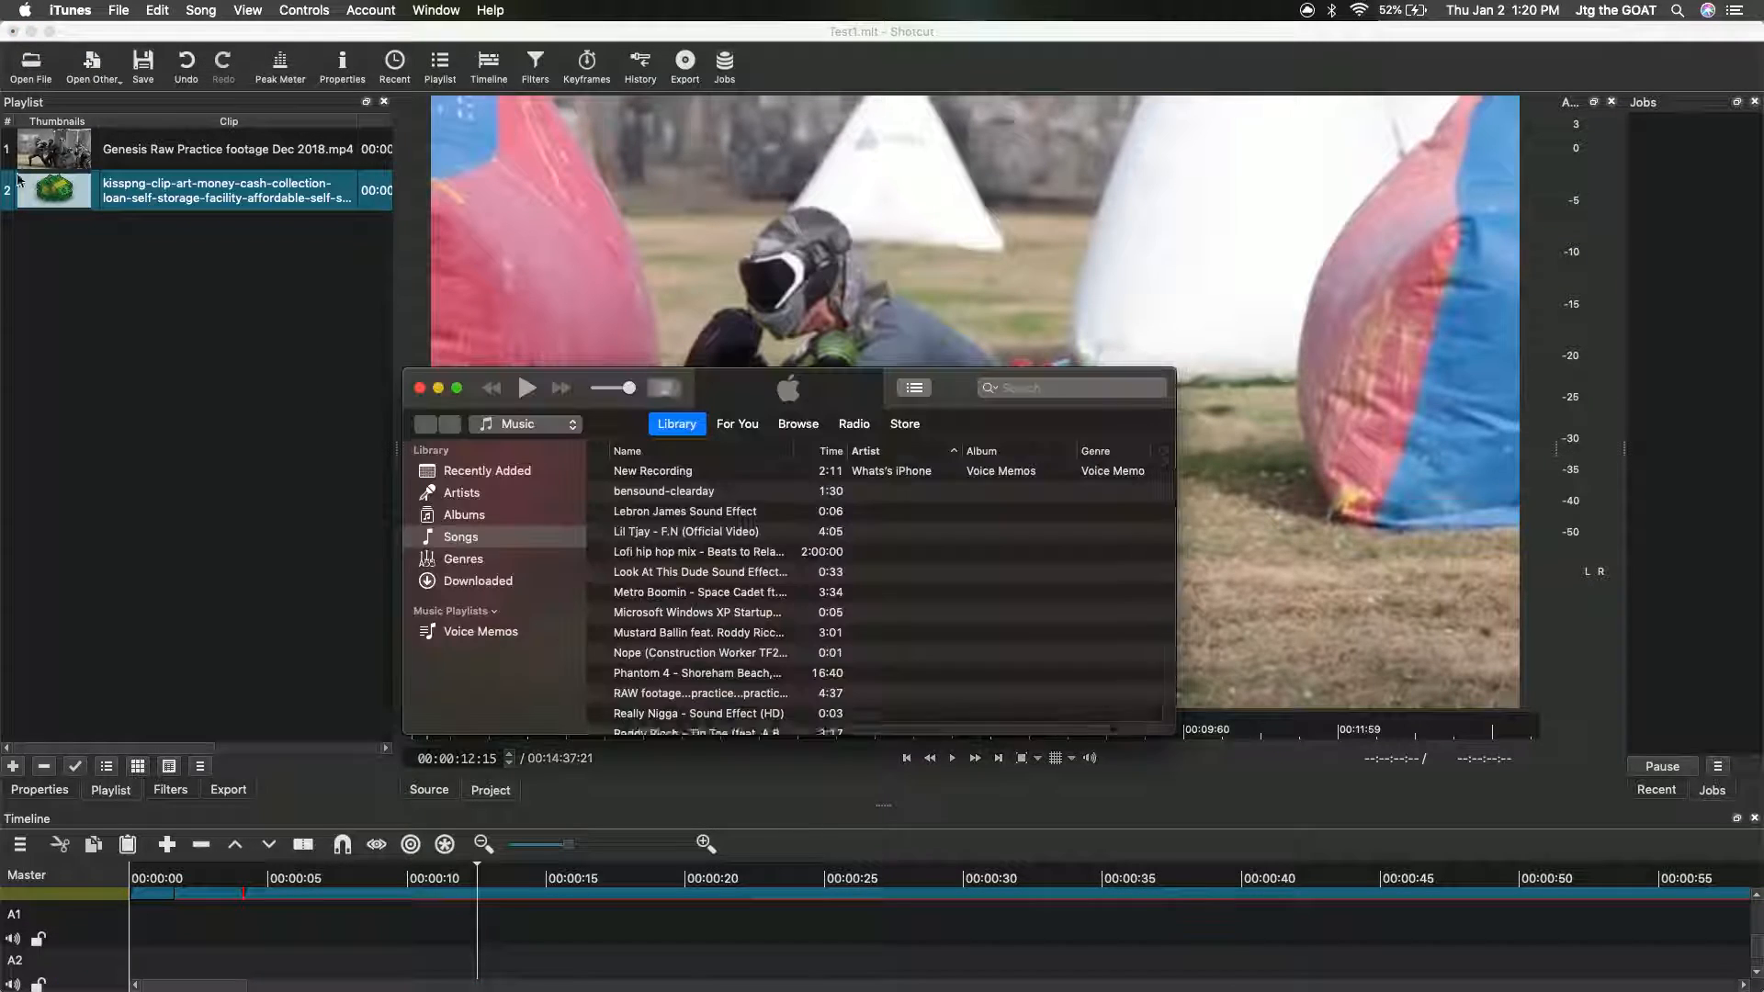
pyautogui.moveTo(743, 393); pyautogui.dragTo(816, 313)
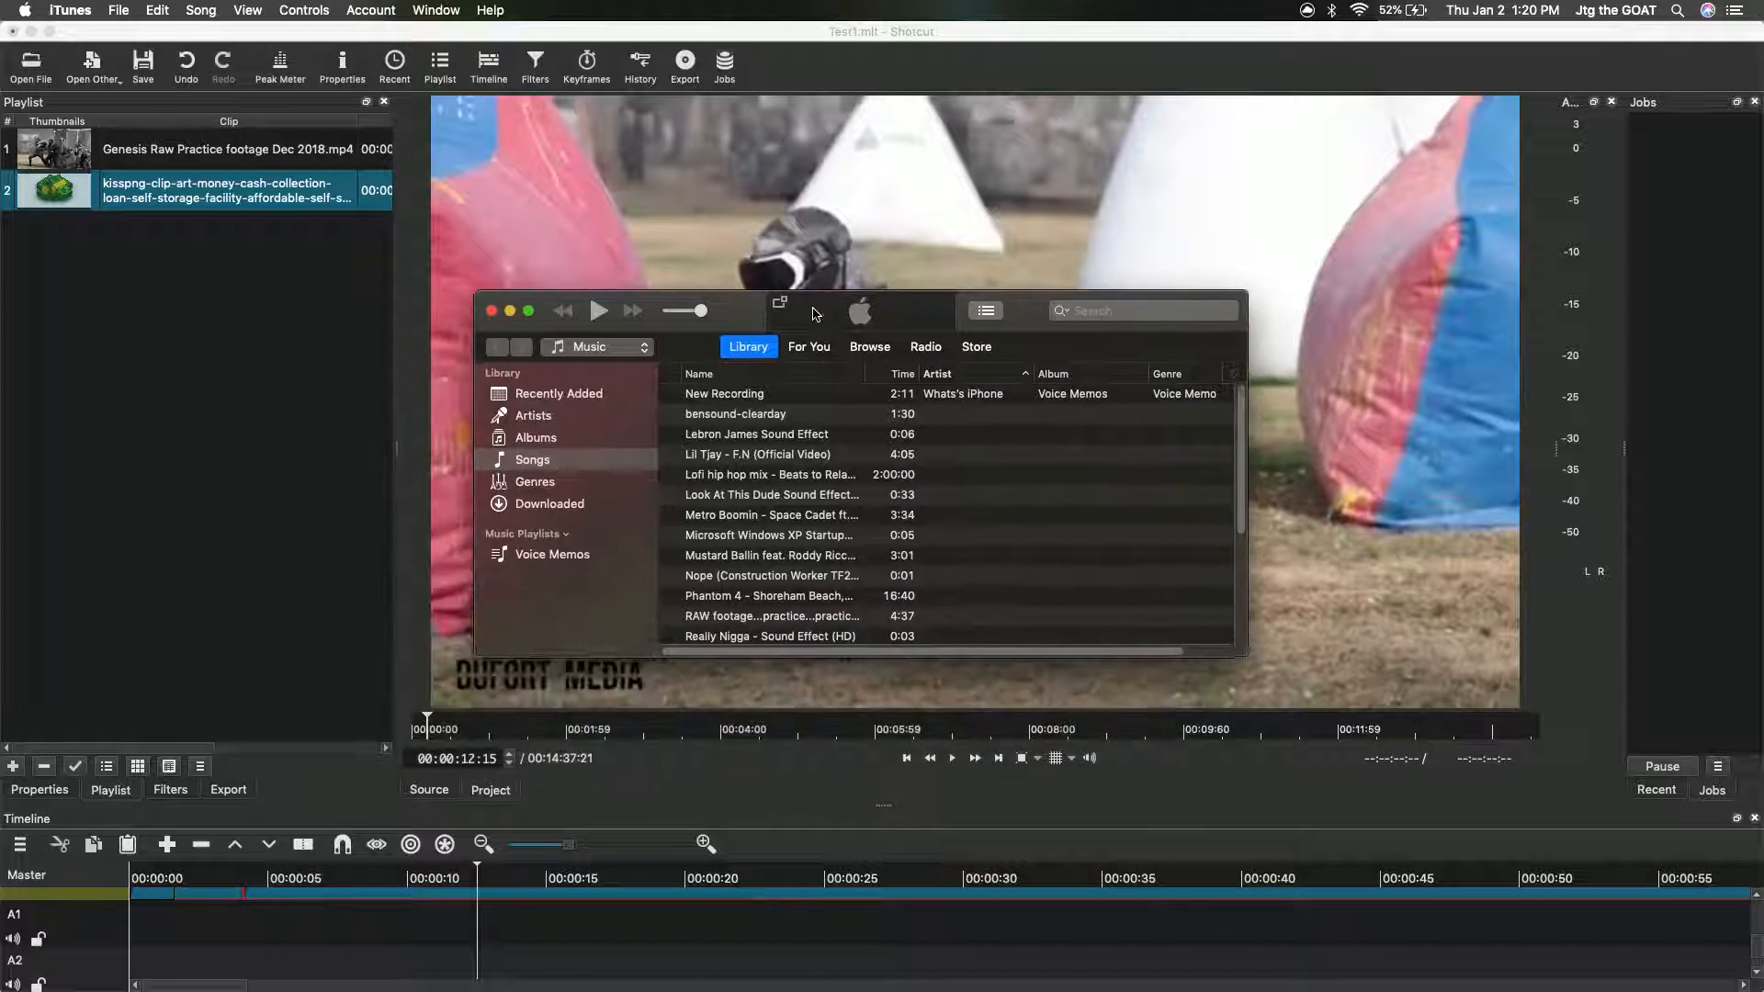
pyautogui.scroll(-1, 796, 537)
pyautogui.scroll(1, 796, 538)
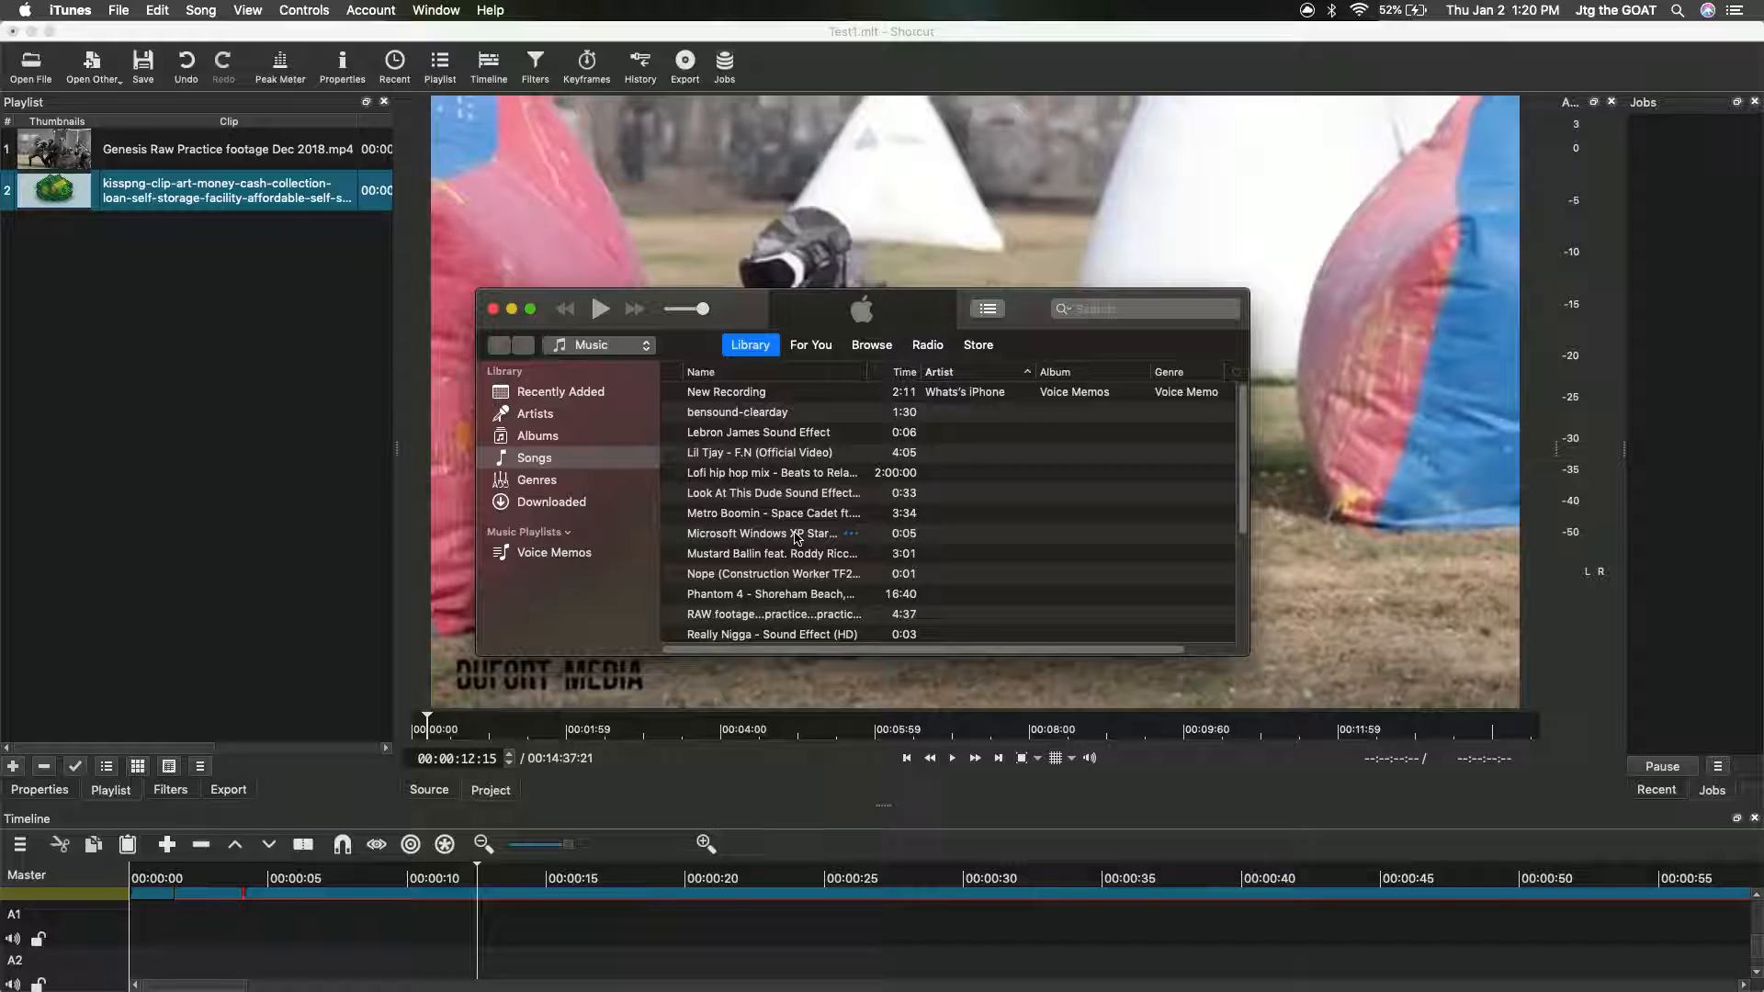
# Step: Add the "Lofi hip hop mix" song from iTunes to Shotcut's playlist, and minimize the iTunes window
pyautogui.click(761, 478)
pyautogui.moveTo(757, 479); pyautogui.dragTo(145, 377)
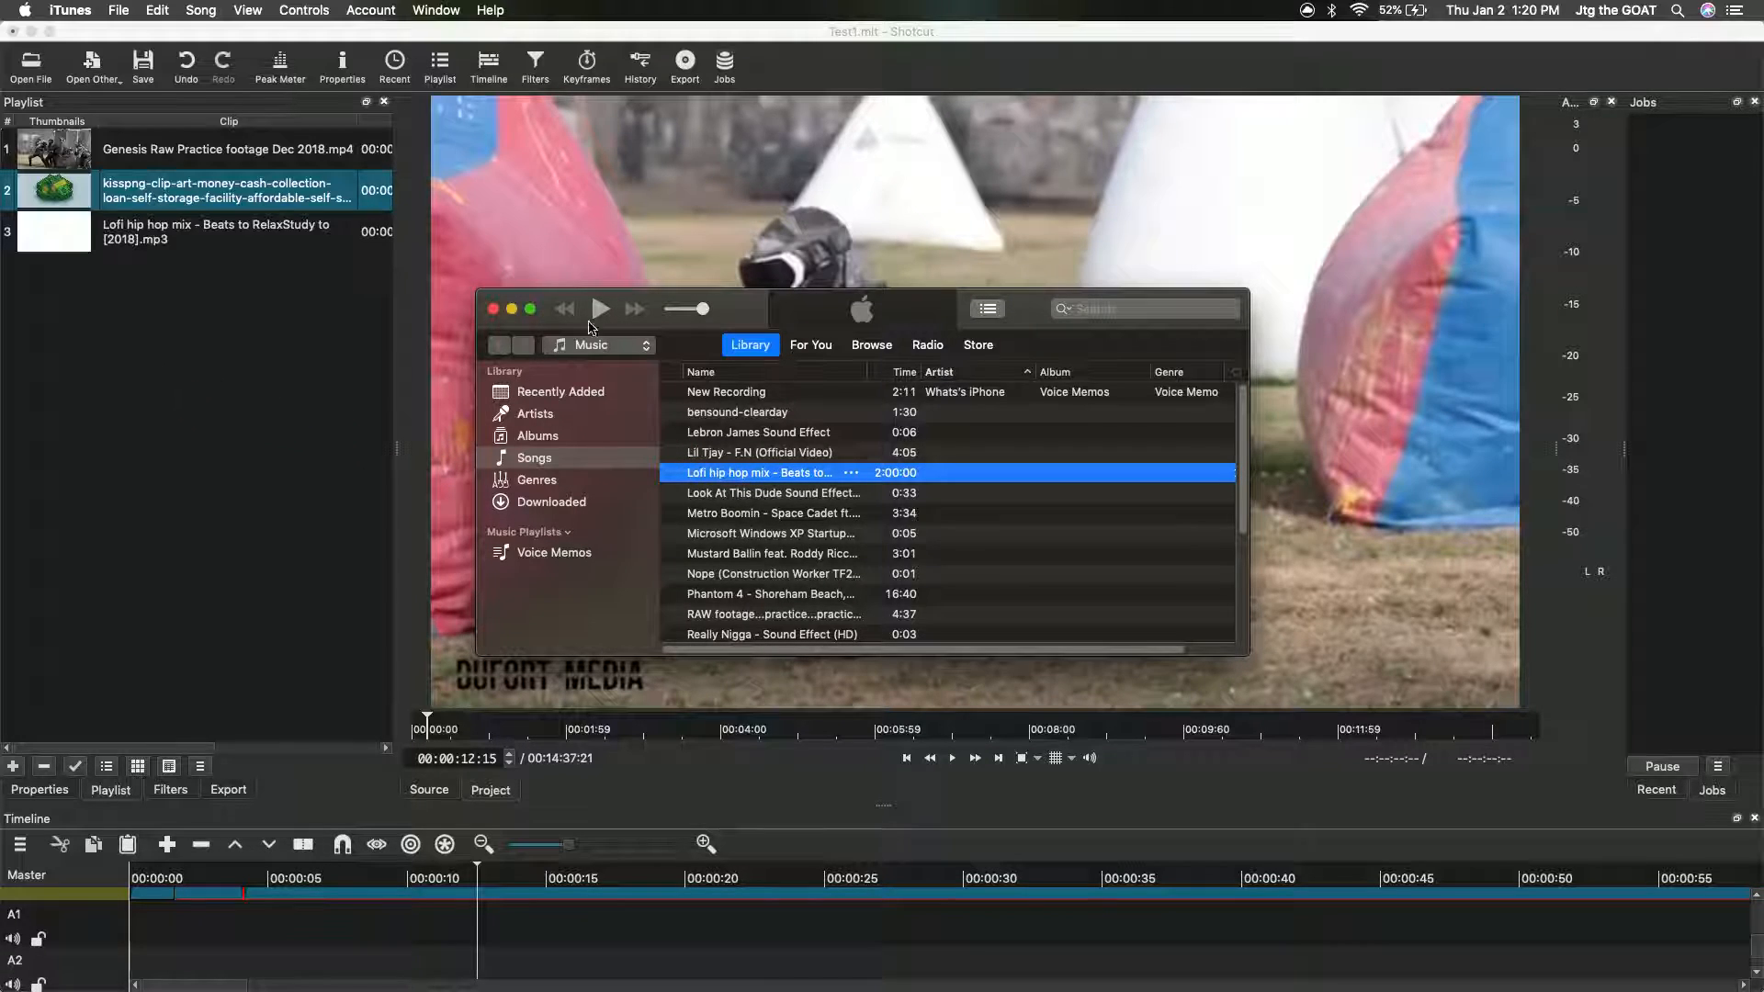
pyautogui.click(512, 309)
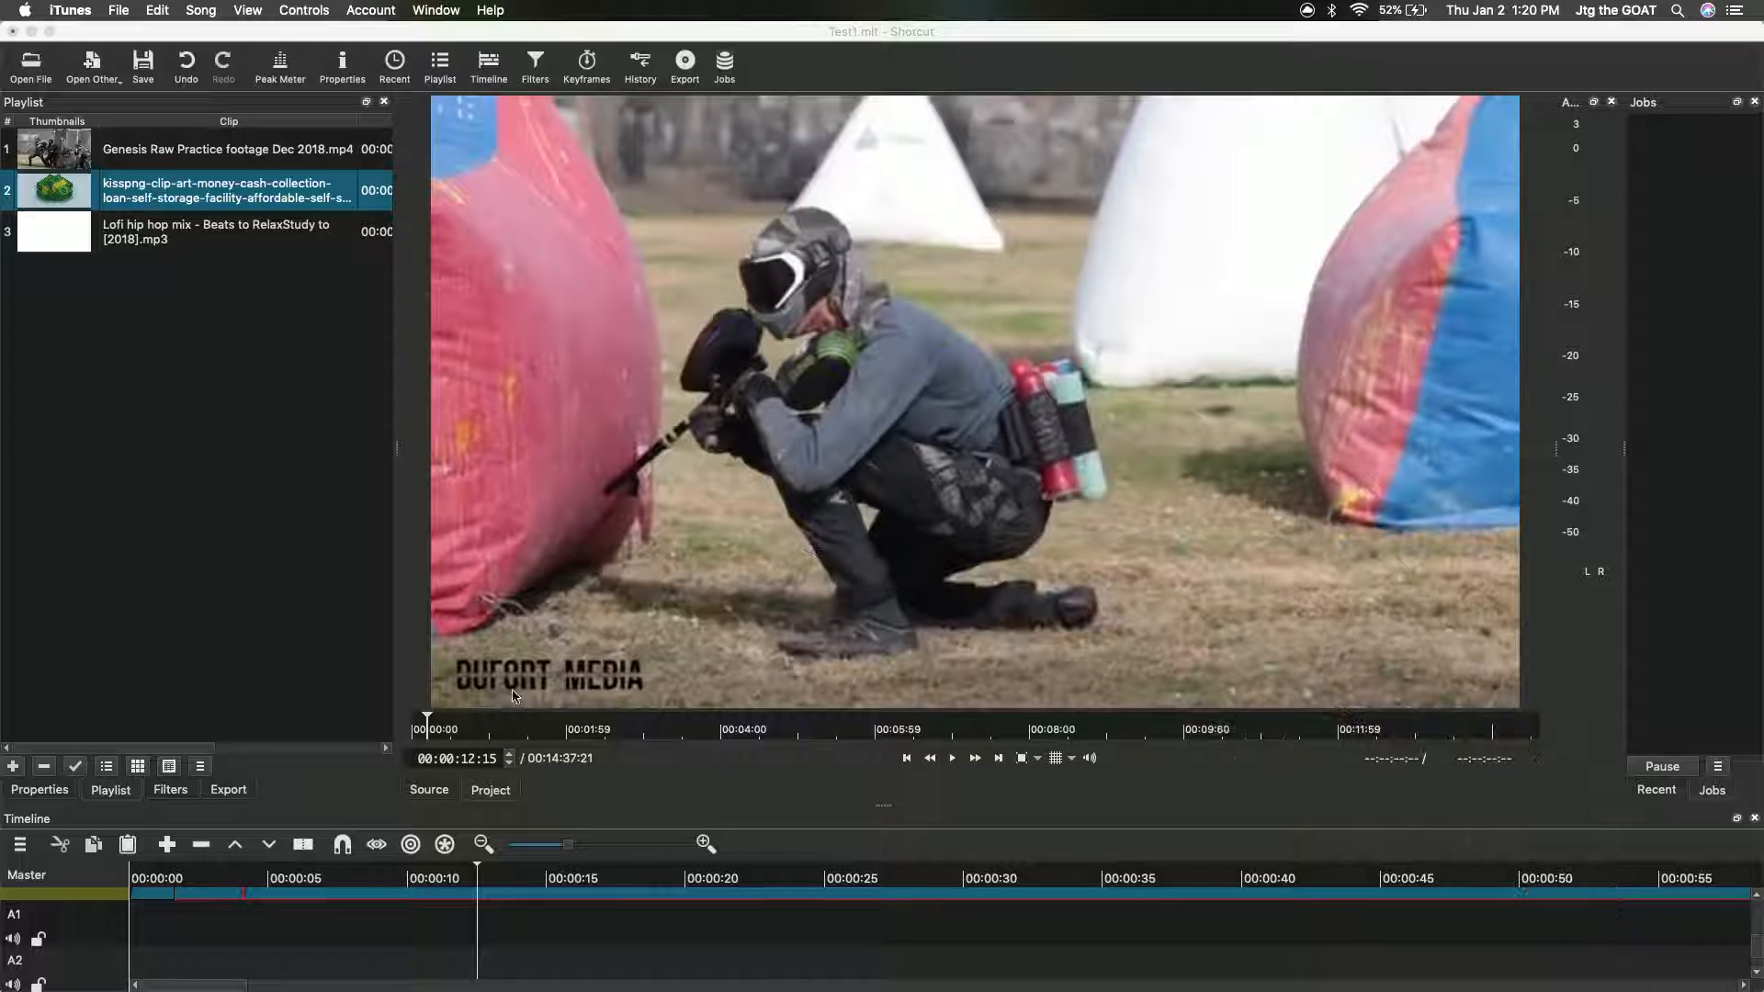
# Step: Place the Lofi hip hop mix mp3 at the start of audio track A1, and save the project
pyautogui.moveTo(482, 875); pyautogui.dragTo(130, 871)
pyautogui.moveTo(165, 241); pyautogui.dragTo(129, 935)
pyautogui.moveTo(409, 965); pyautogui.dragTo(333, 942)
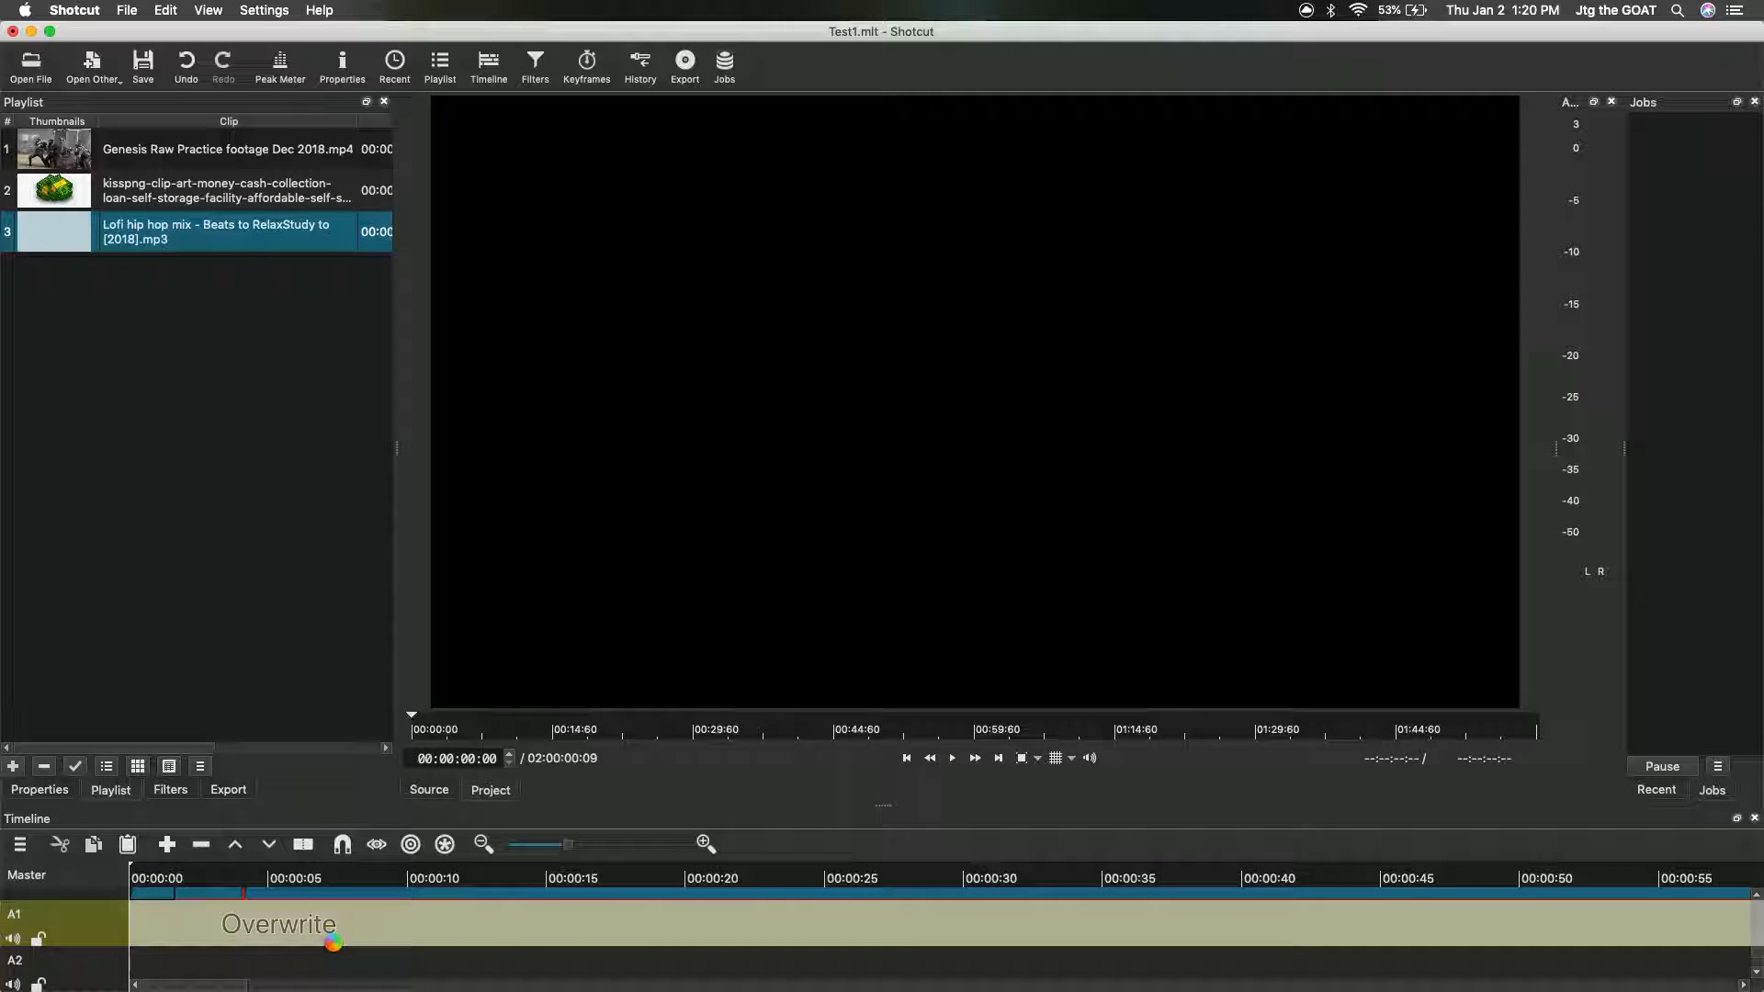
pyautogui.press('super+s')
# Step: Split the A1 music at 00:14:37:18 where the video ends, delete the remainder, and save the project
pyautogui.moveTo(161, 984); pyautogui.dragTo(338, 990)
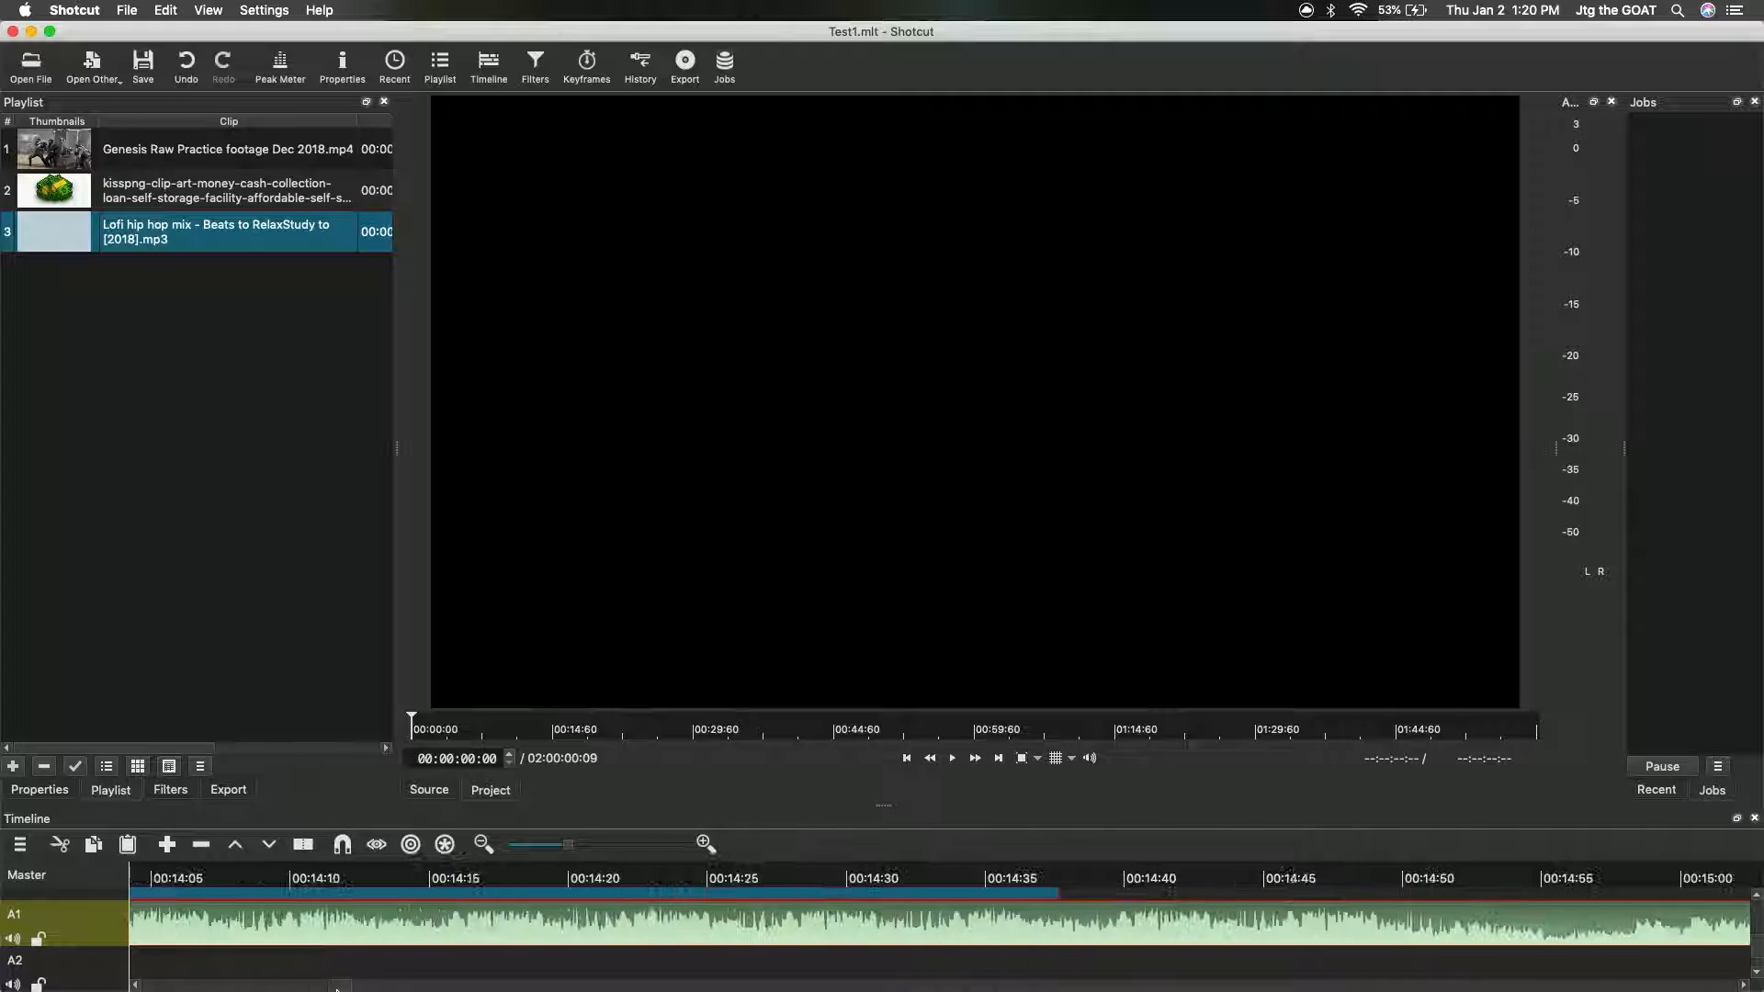
pyautogui.click(1059, 869)
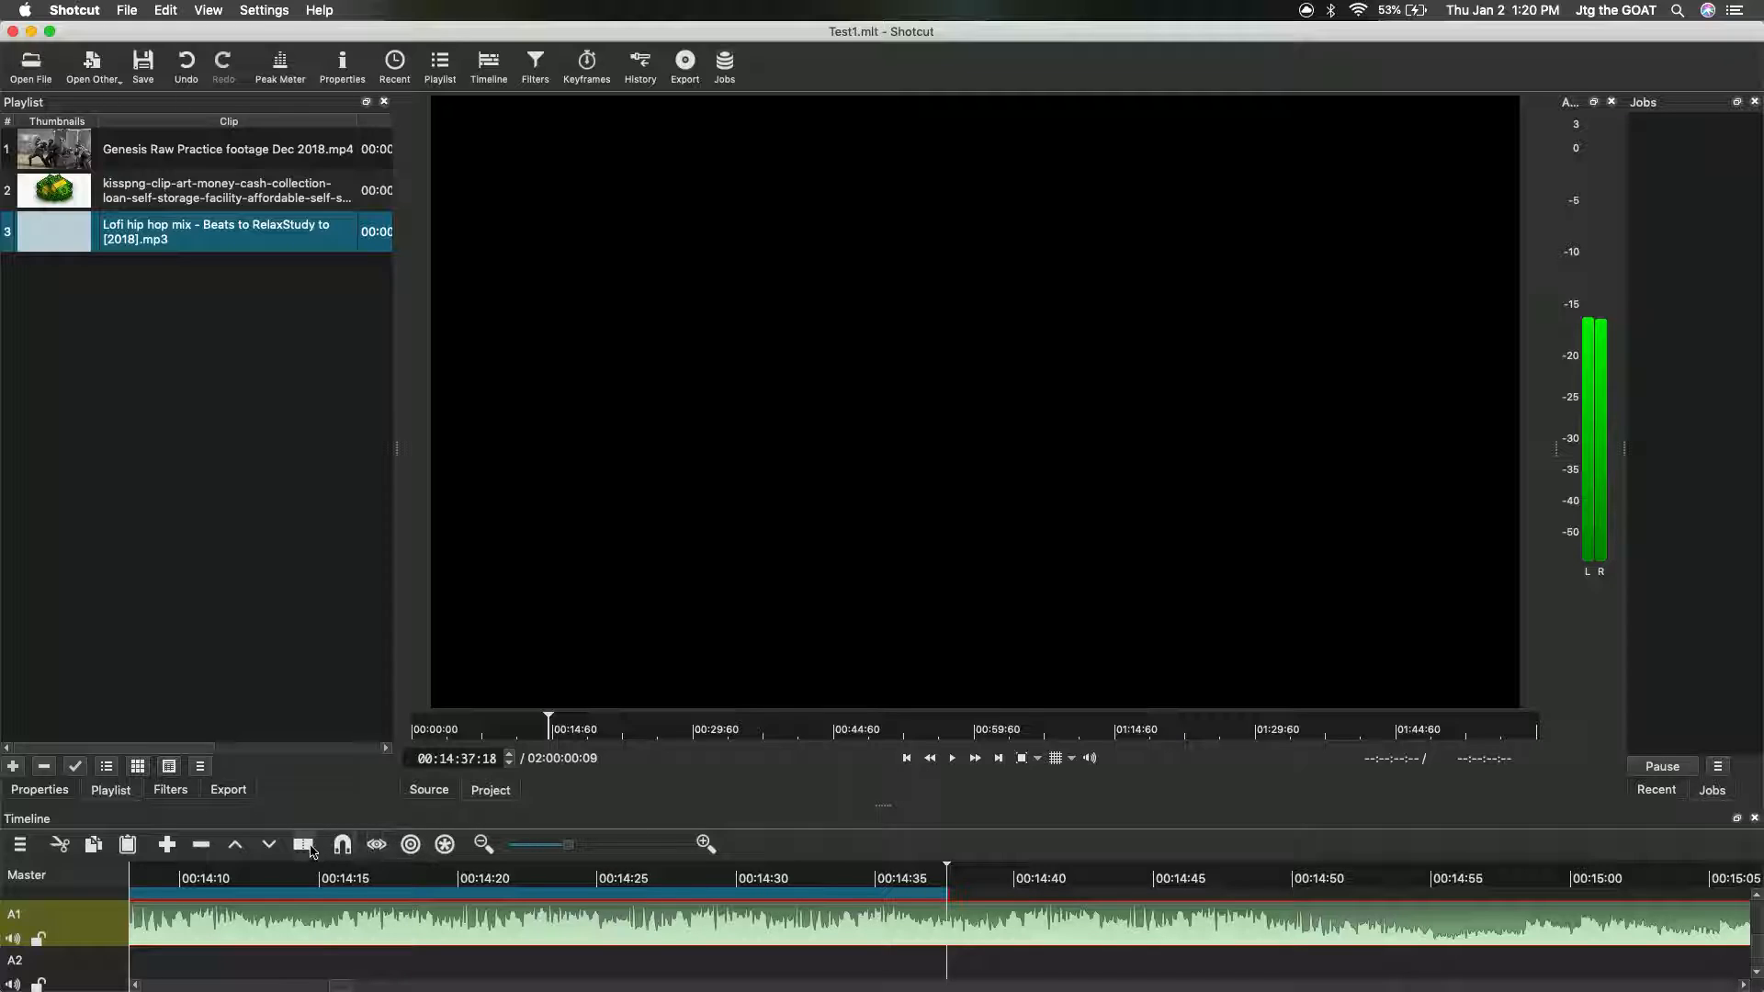
pyautogui.press('s')
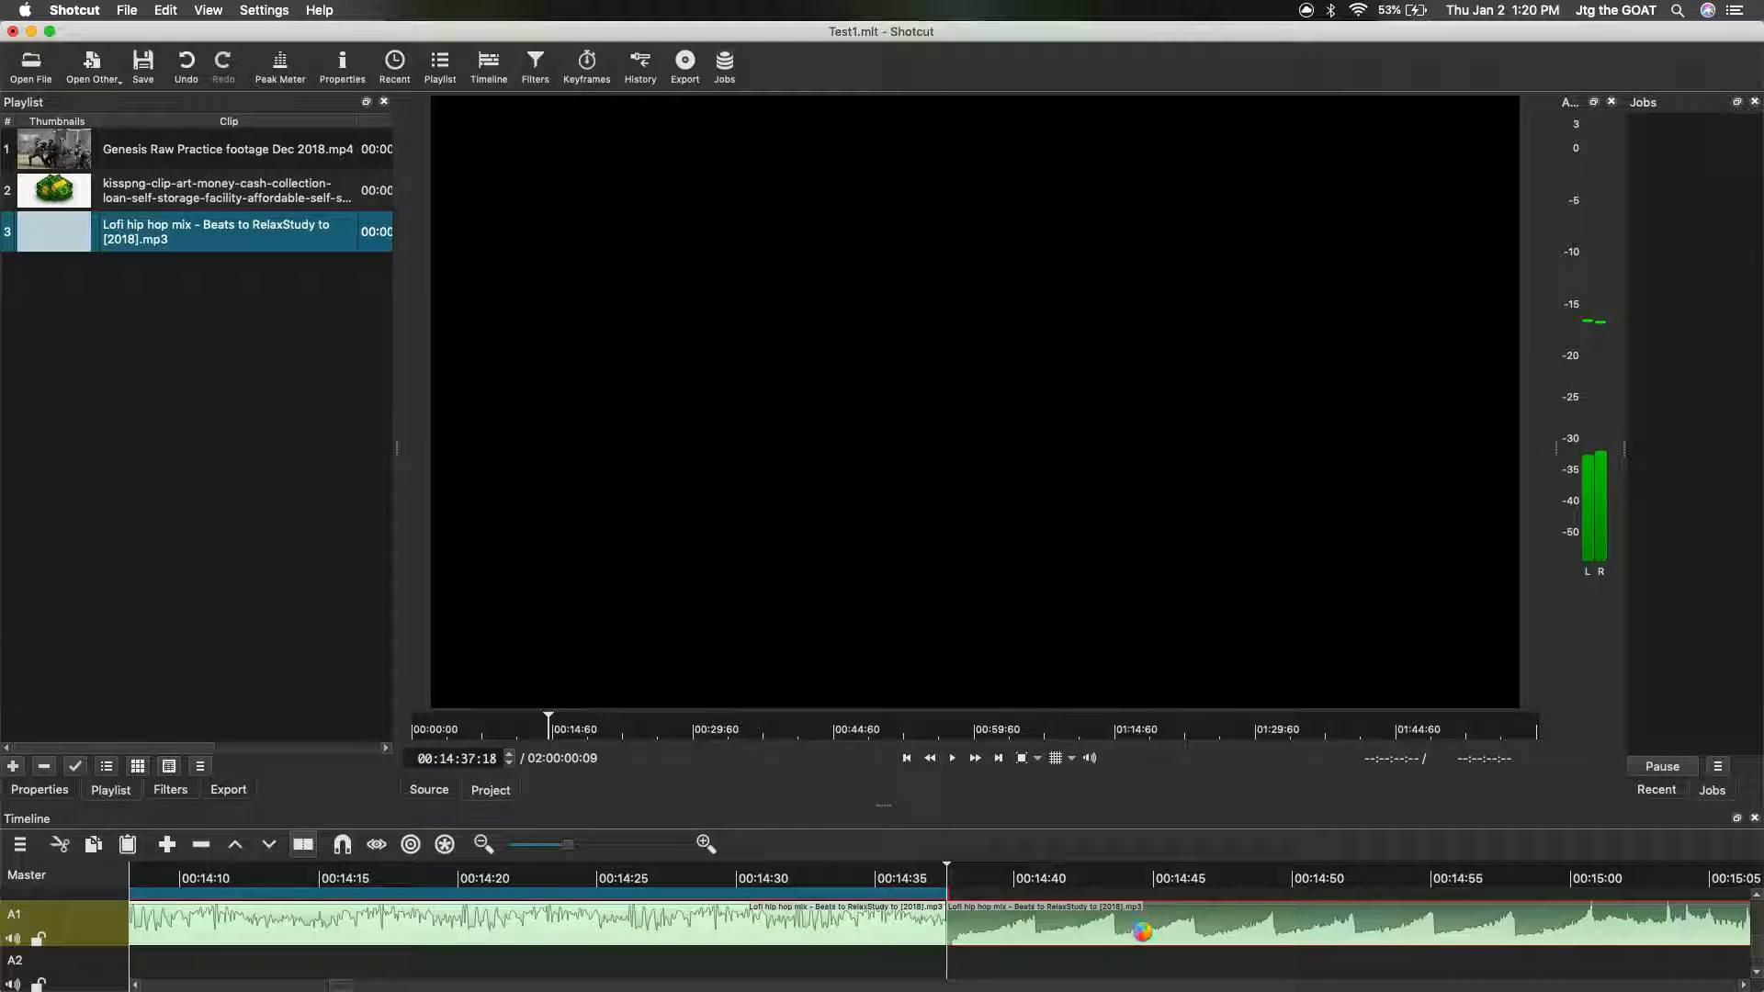
pyautogui.press('super+s')
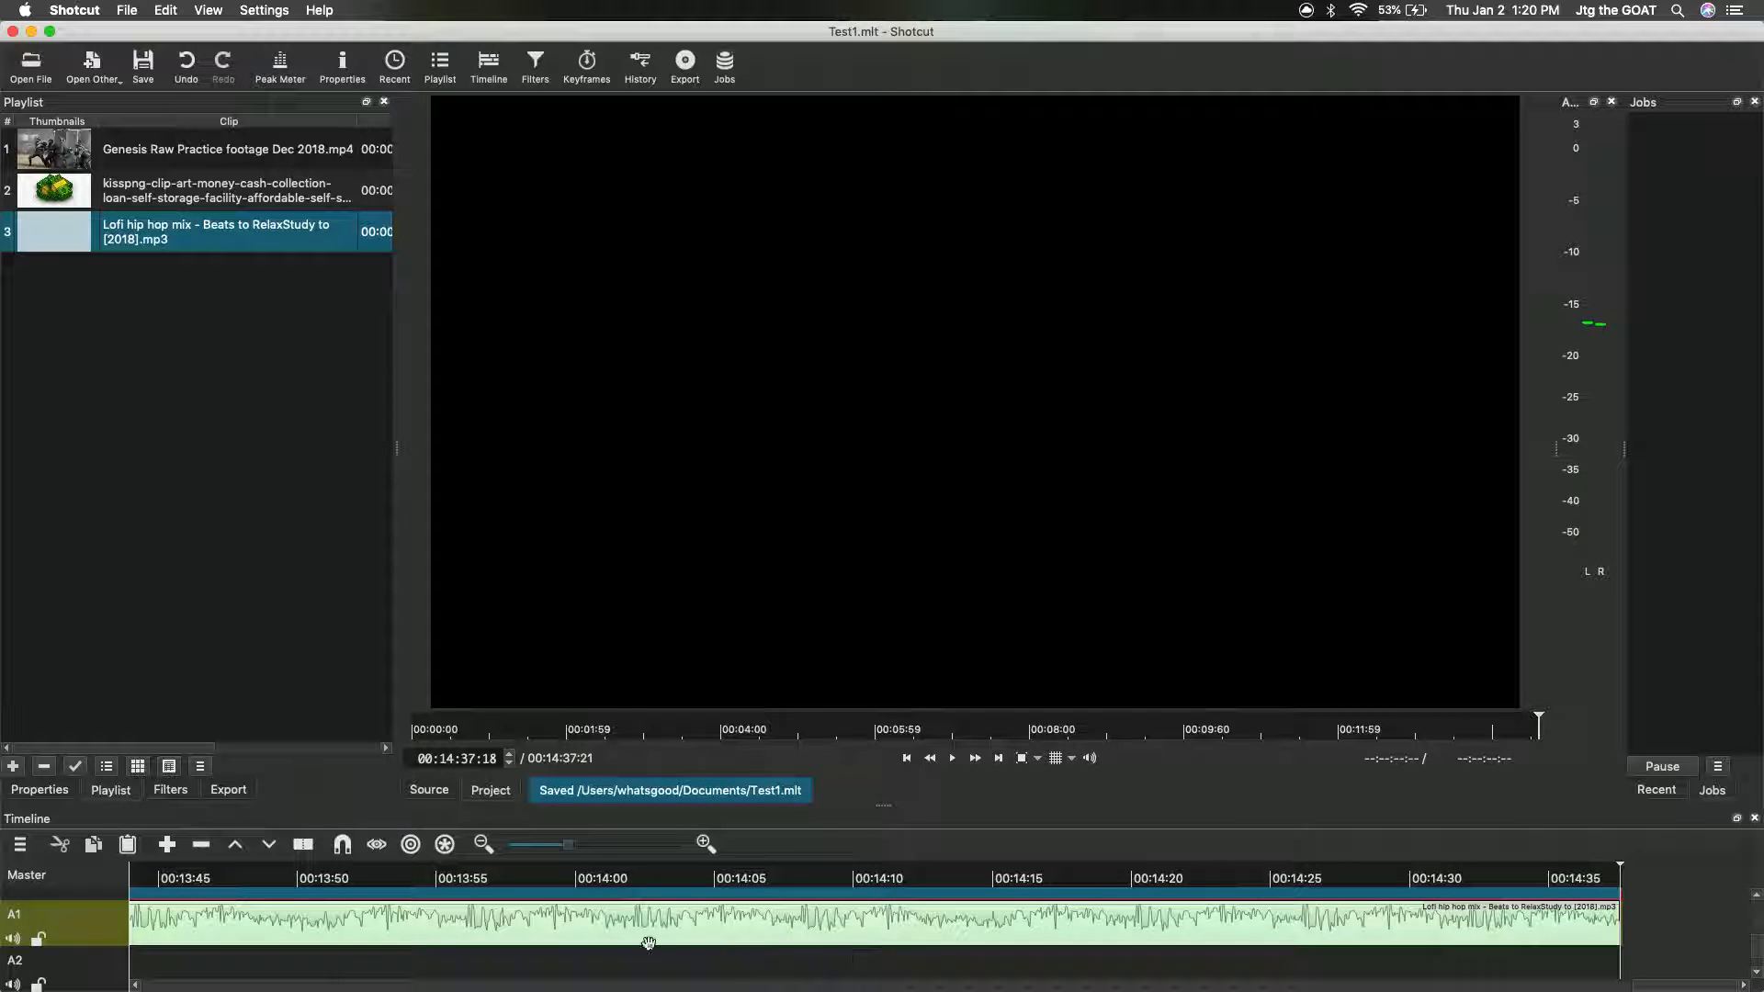
# Step: Play the project from the start to 00:00:07:10, save it, and split the V1 footage at that point
pyautogui.moveTo(1644, 984); pyautogui.dragTo(5, 840)
pyautogui.scroll(5, 227, 912)
pyautogui.scroll(-3, 228, 913)
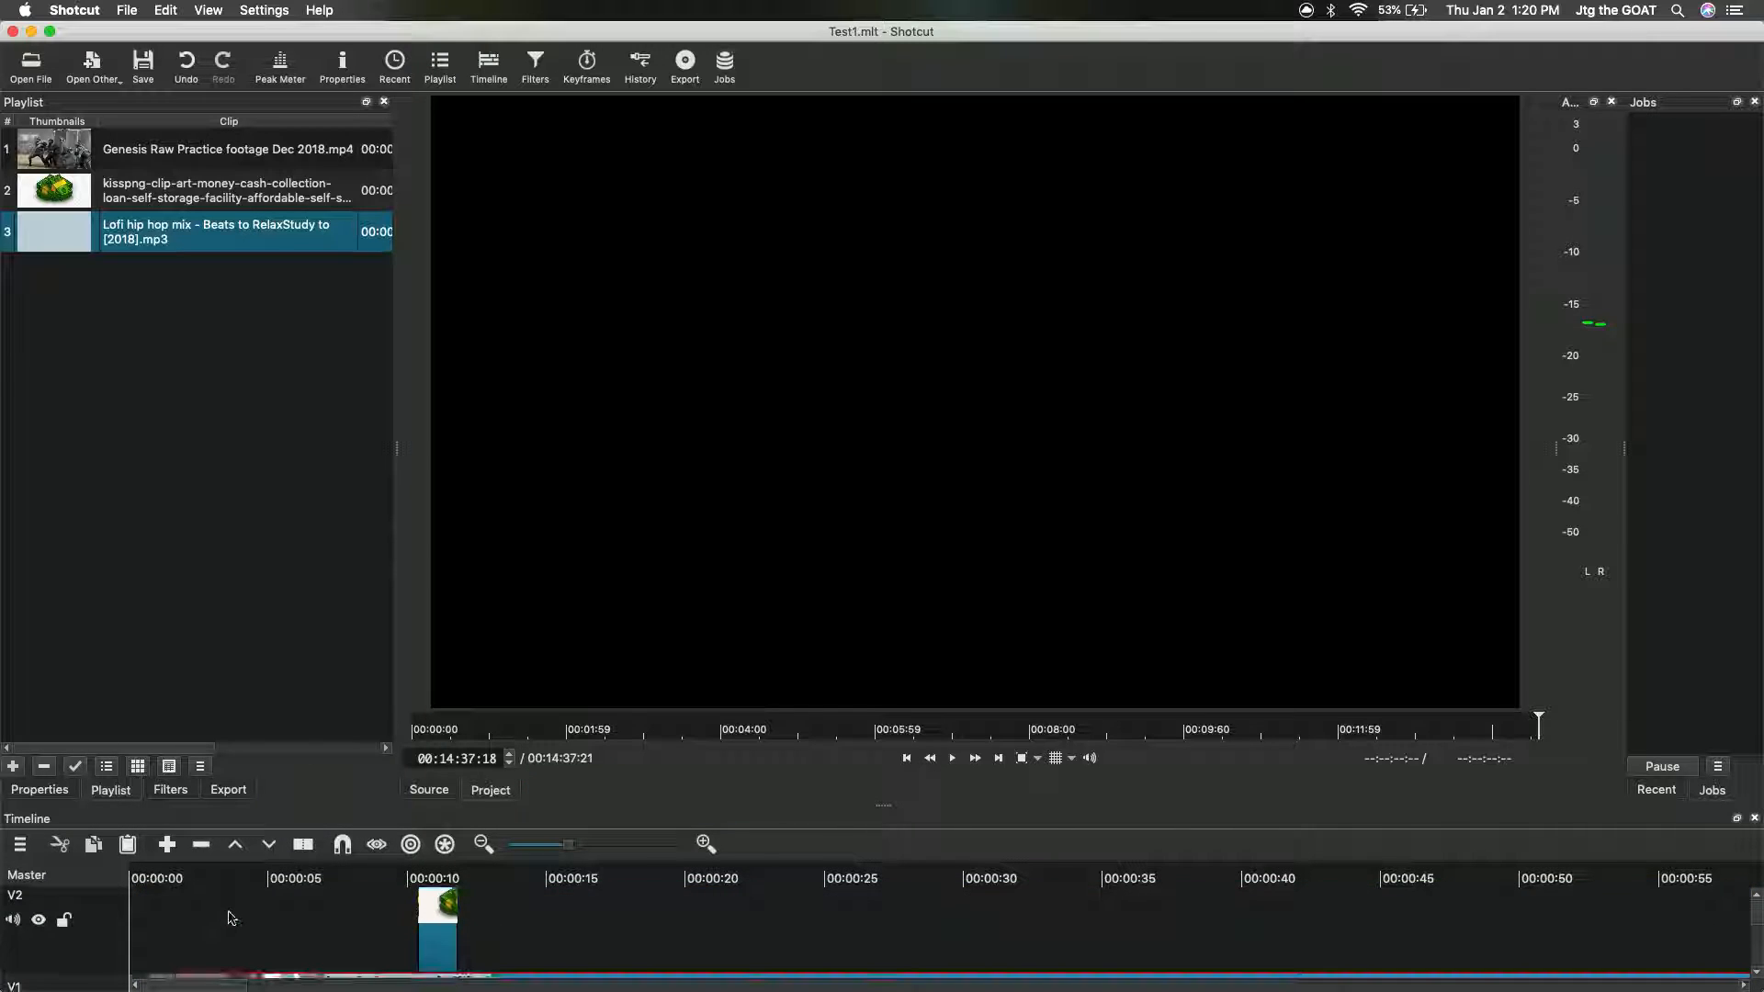
pyautogui.click(131, 875)
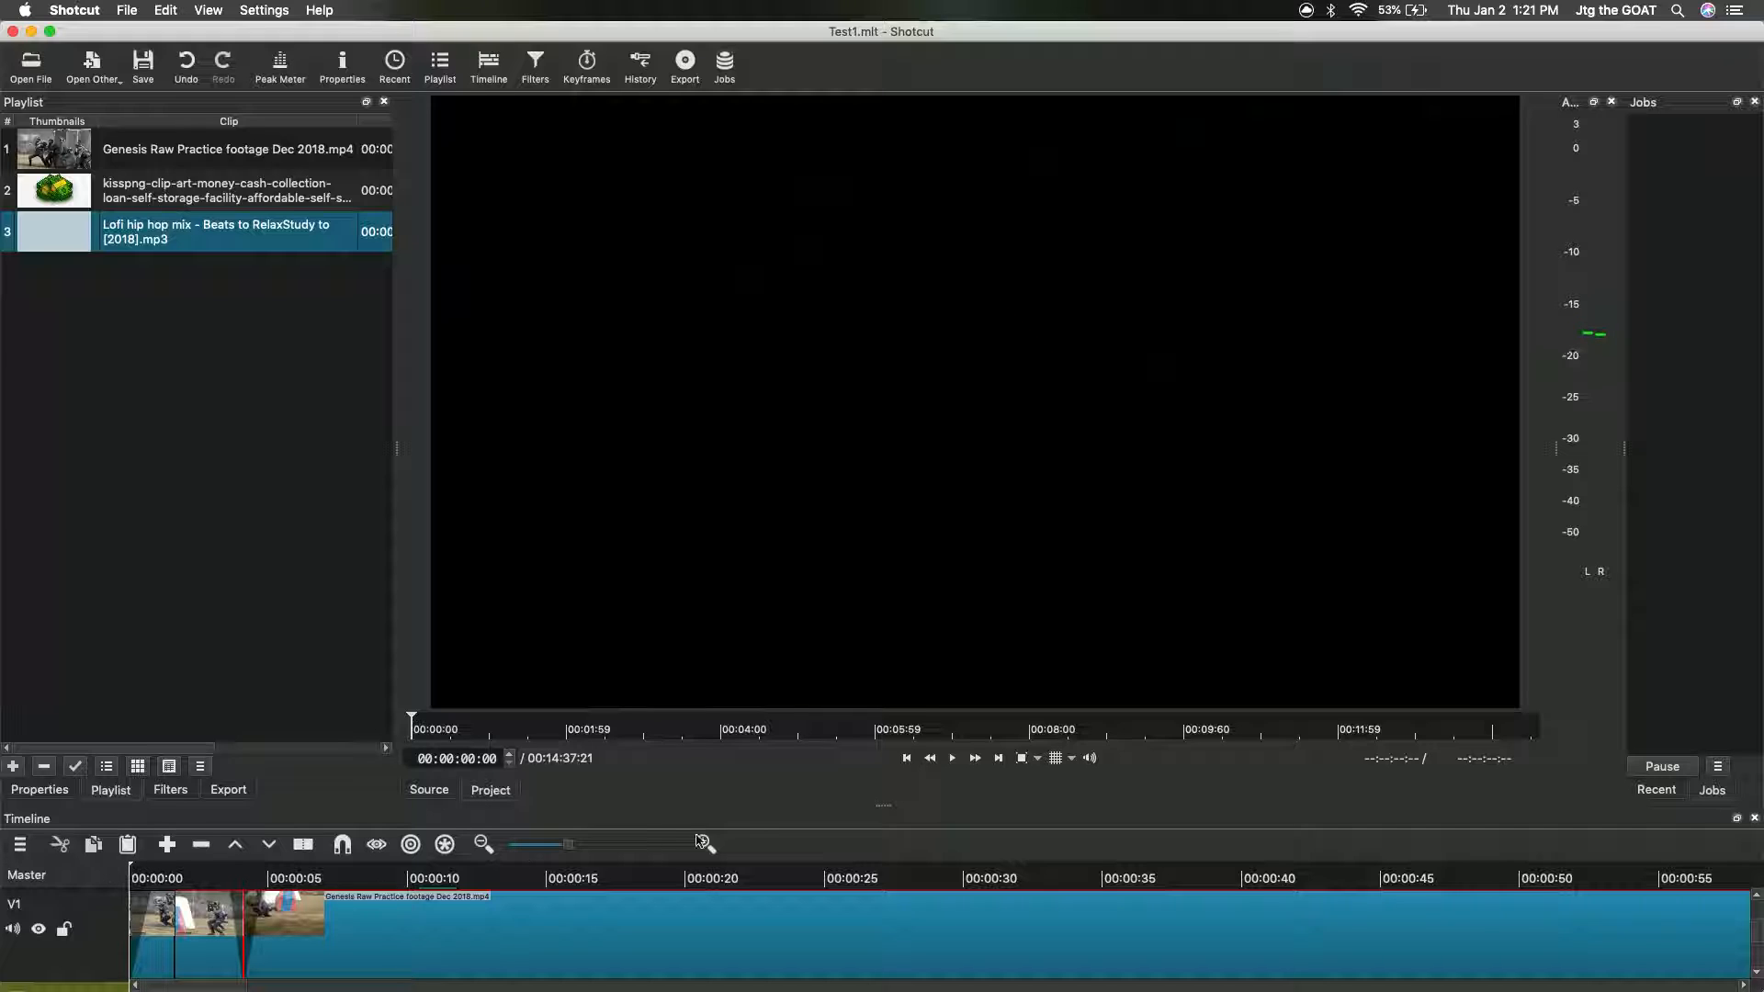
pyautogui.click(951, 758)
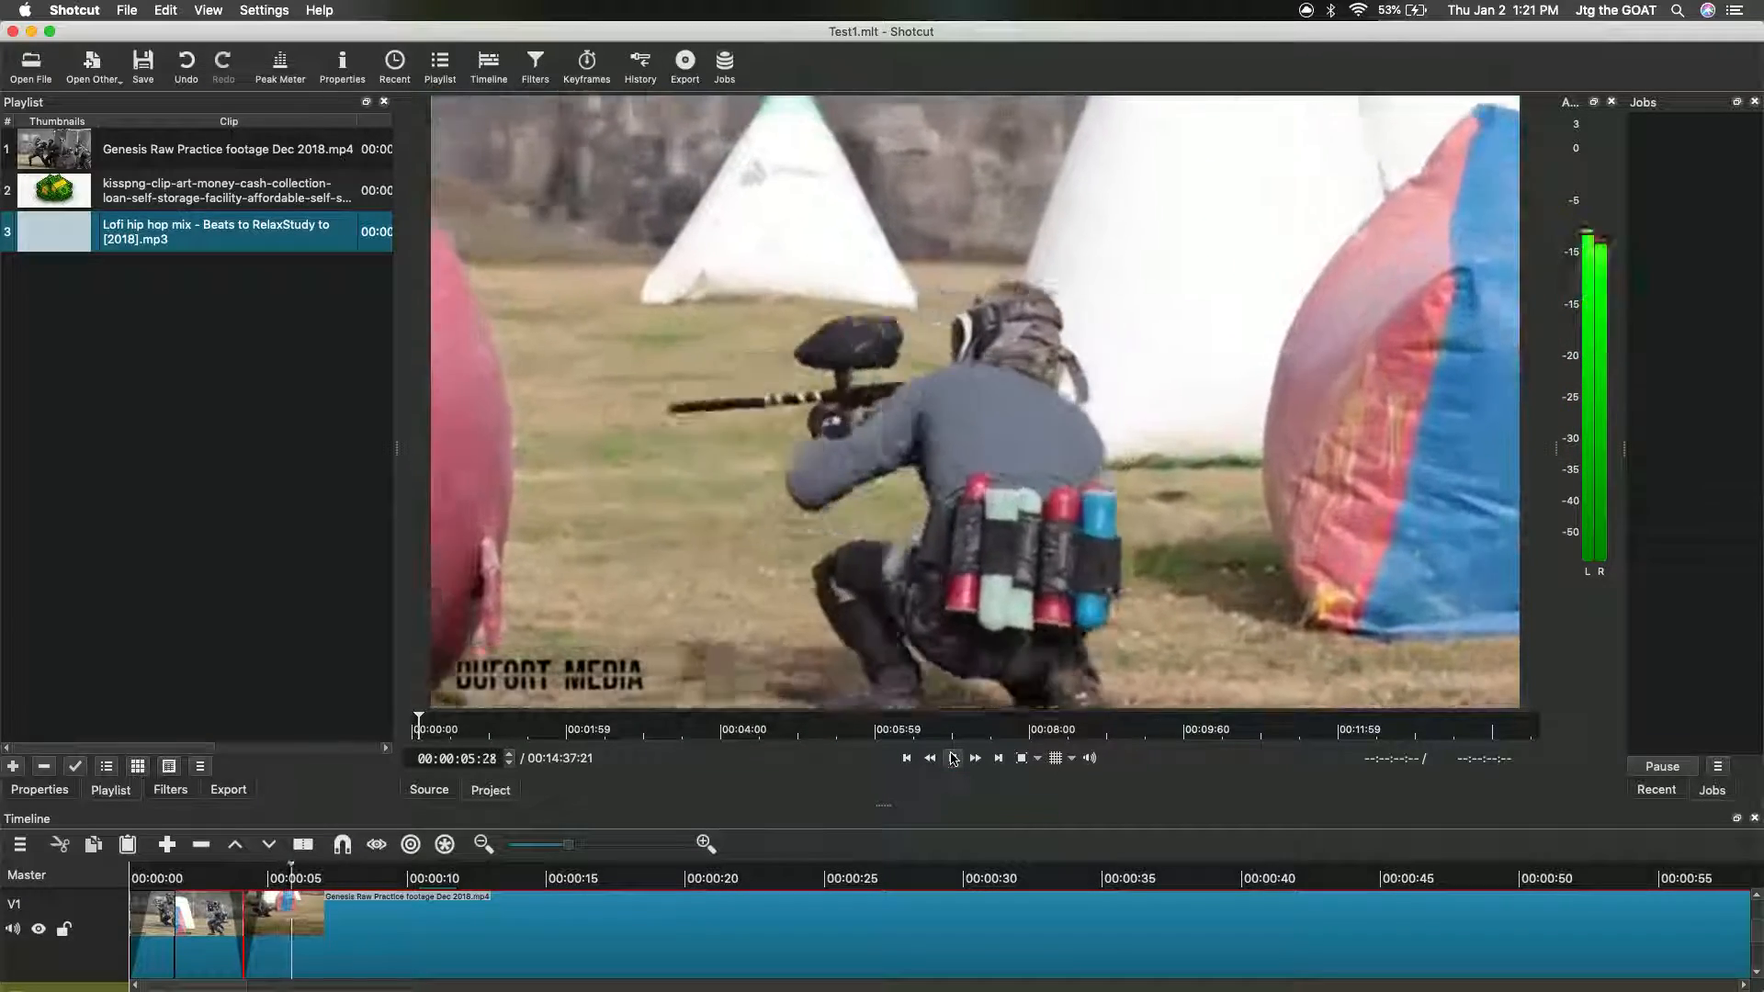
pyautogui.click(953, 757)
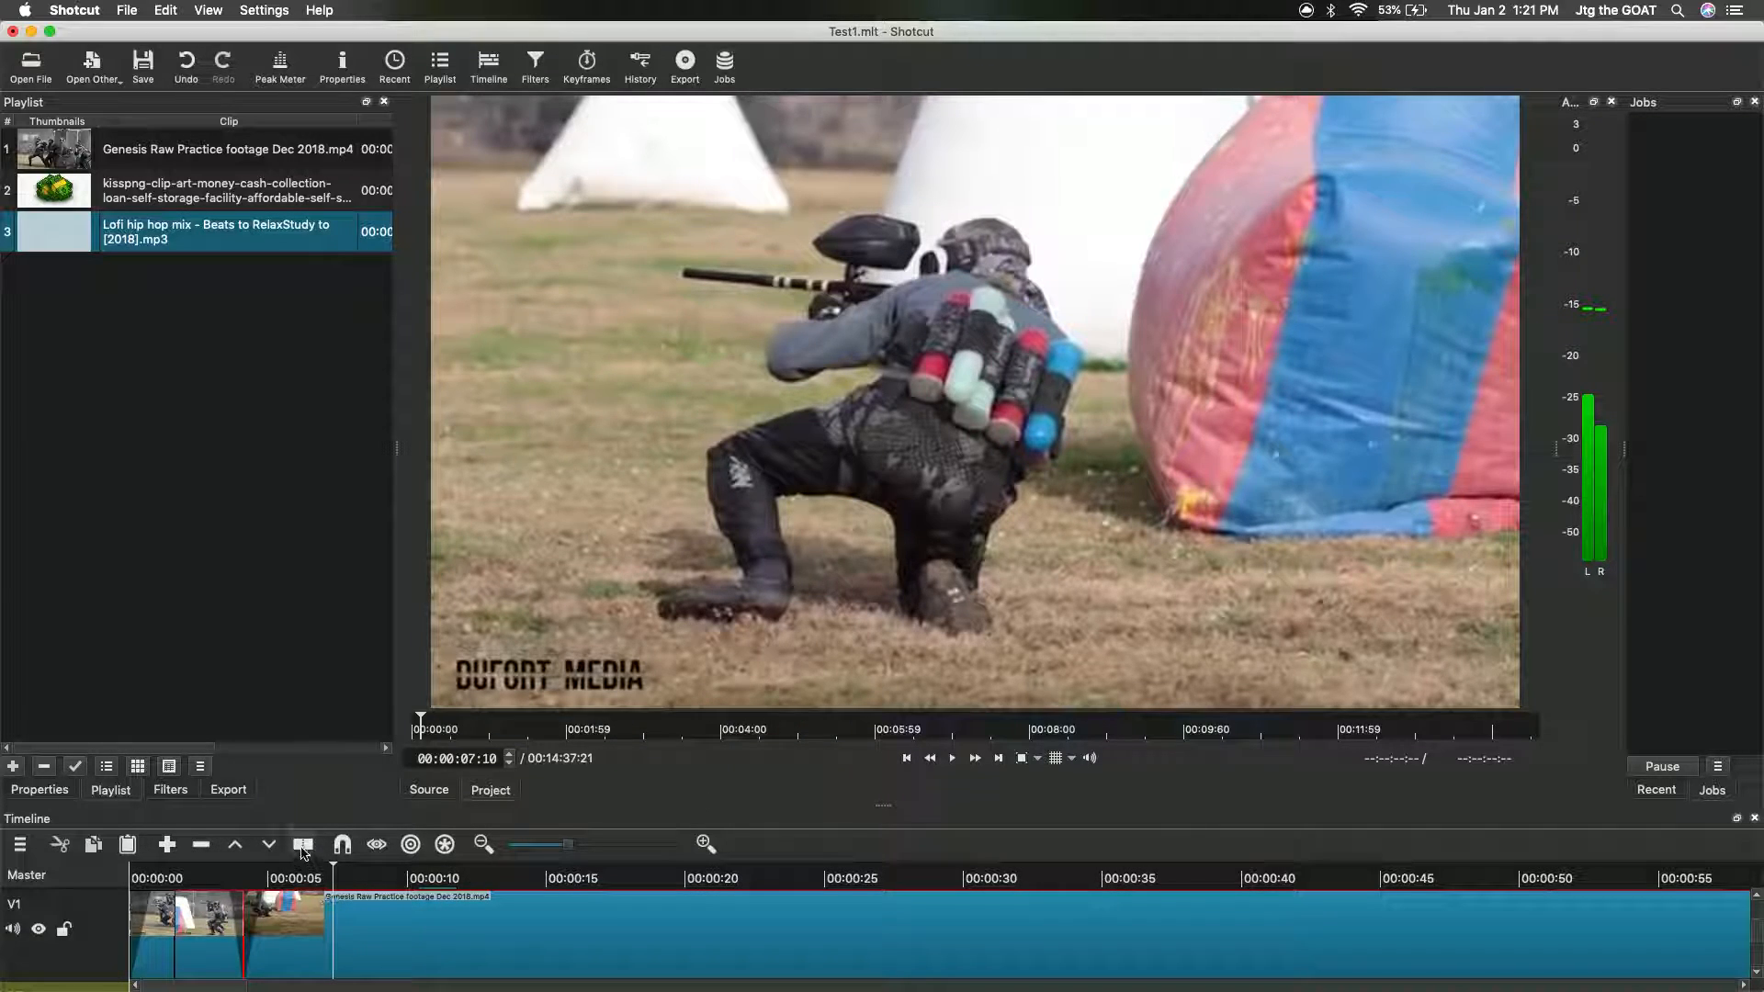
pyautogui.click(393, 945)
pyautogui.hotkey('ctrl', 's')
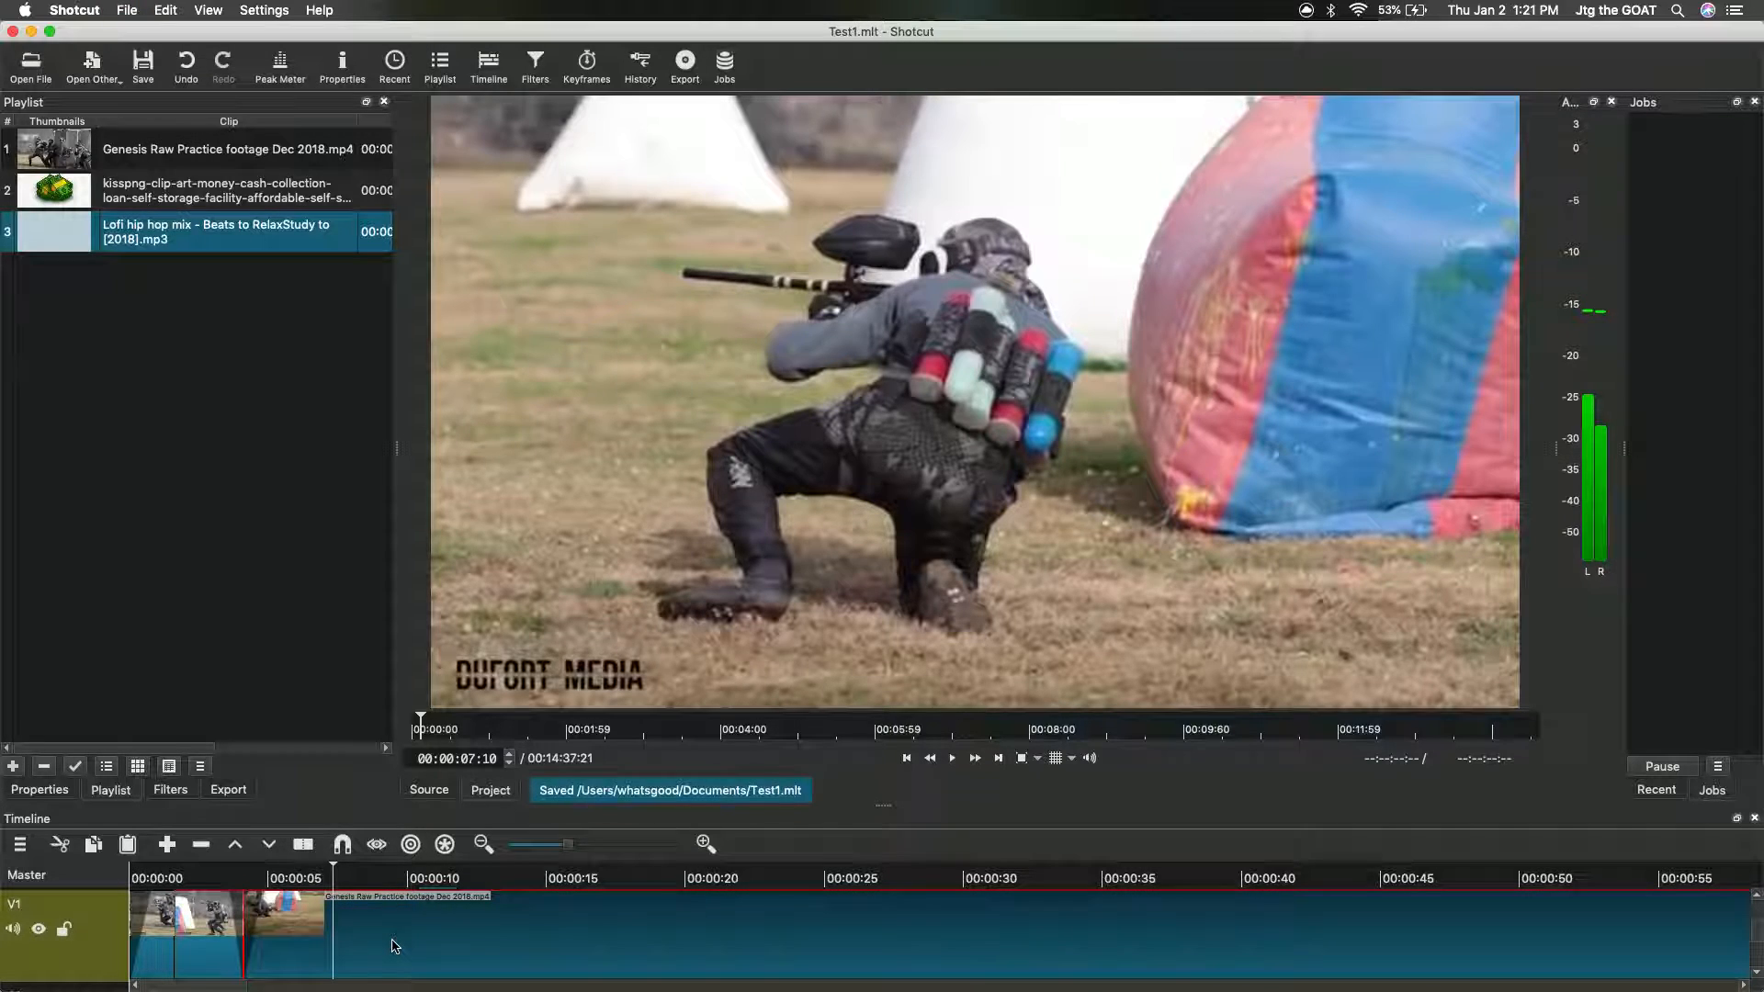
pyautogui.press('s')
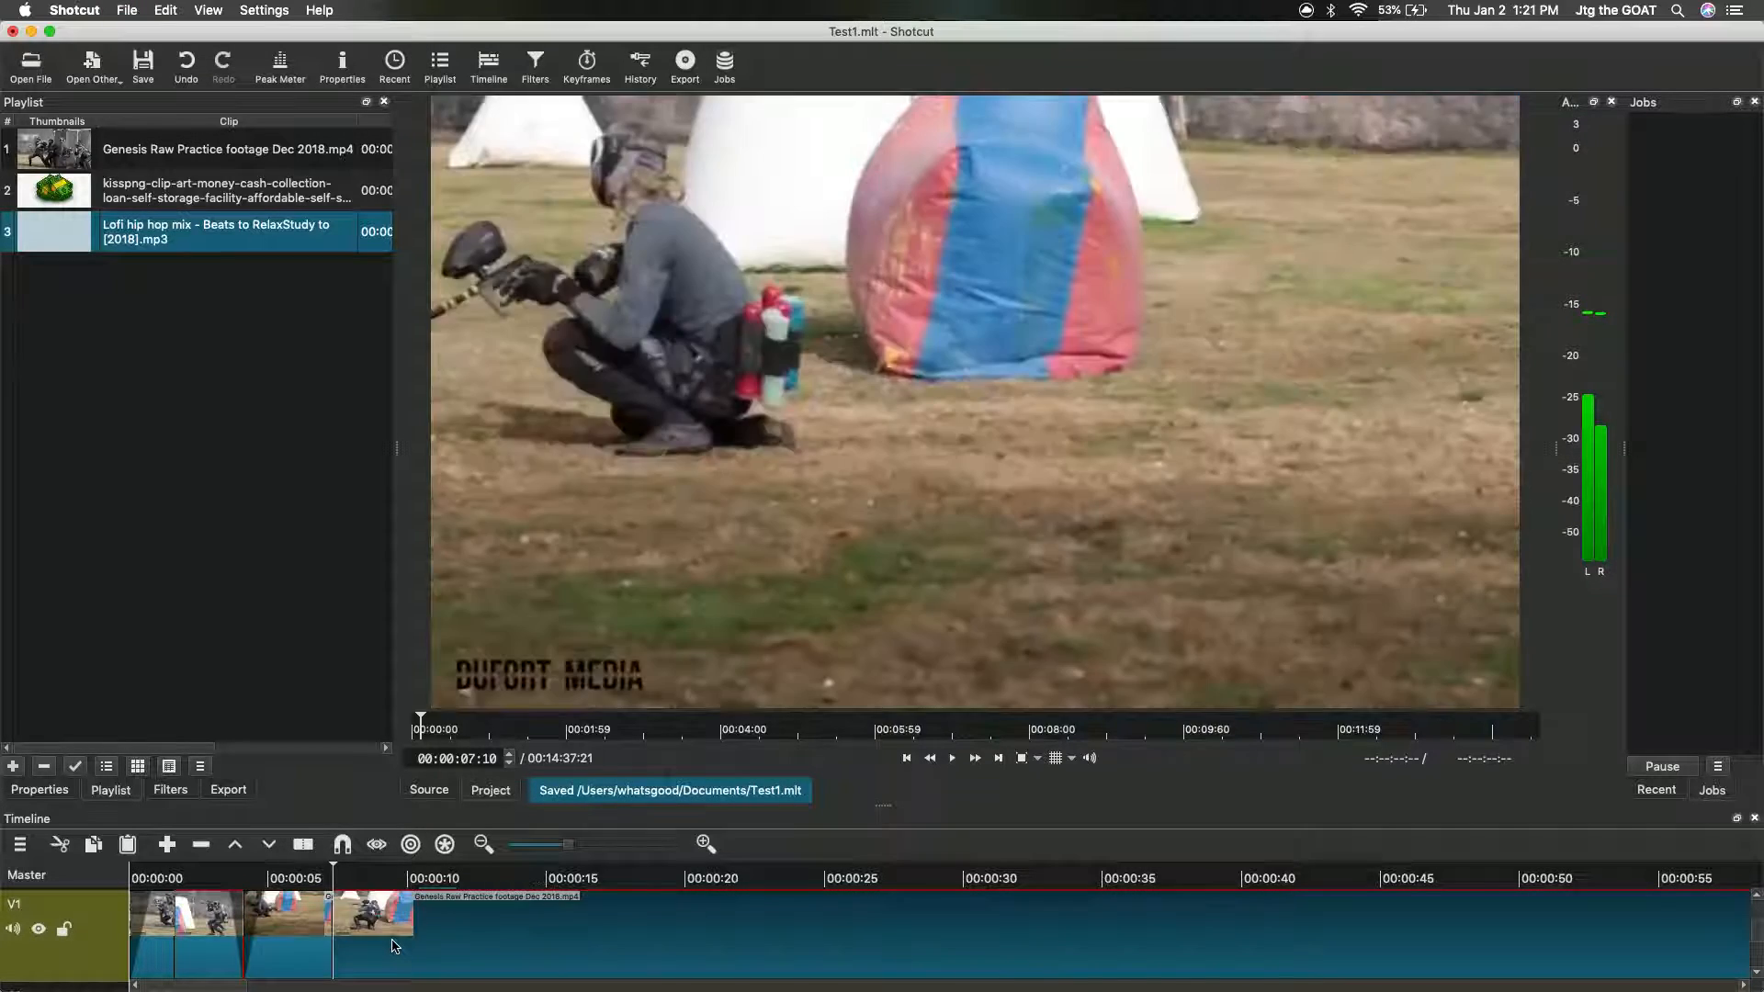
# Step: Overlap the V1 clips at the 00:00:07:10 split to form a transition, play it back, and undo the overlap
pyautogui.moveTo(356, 918); pyautogui.dragTo(335, 934)
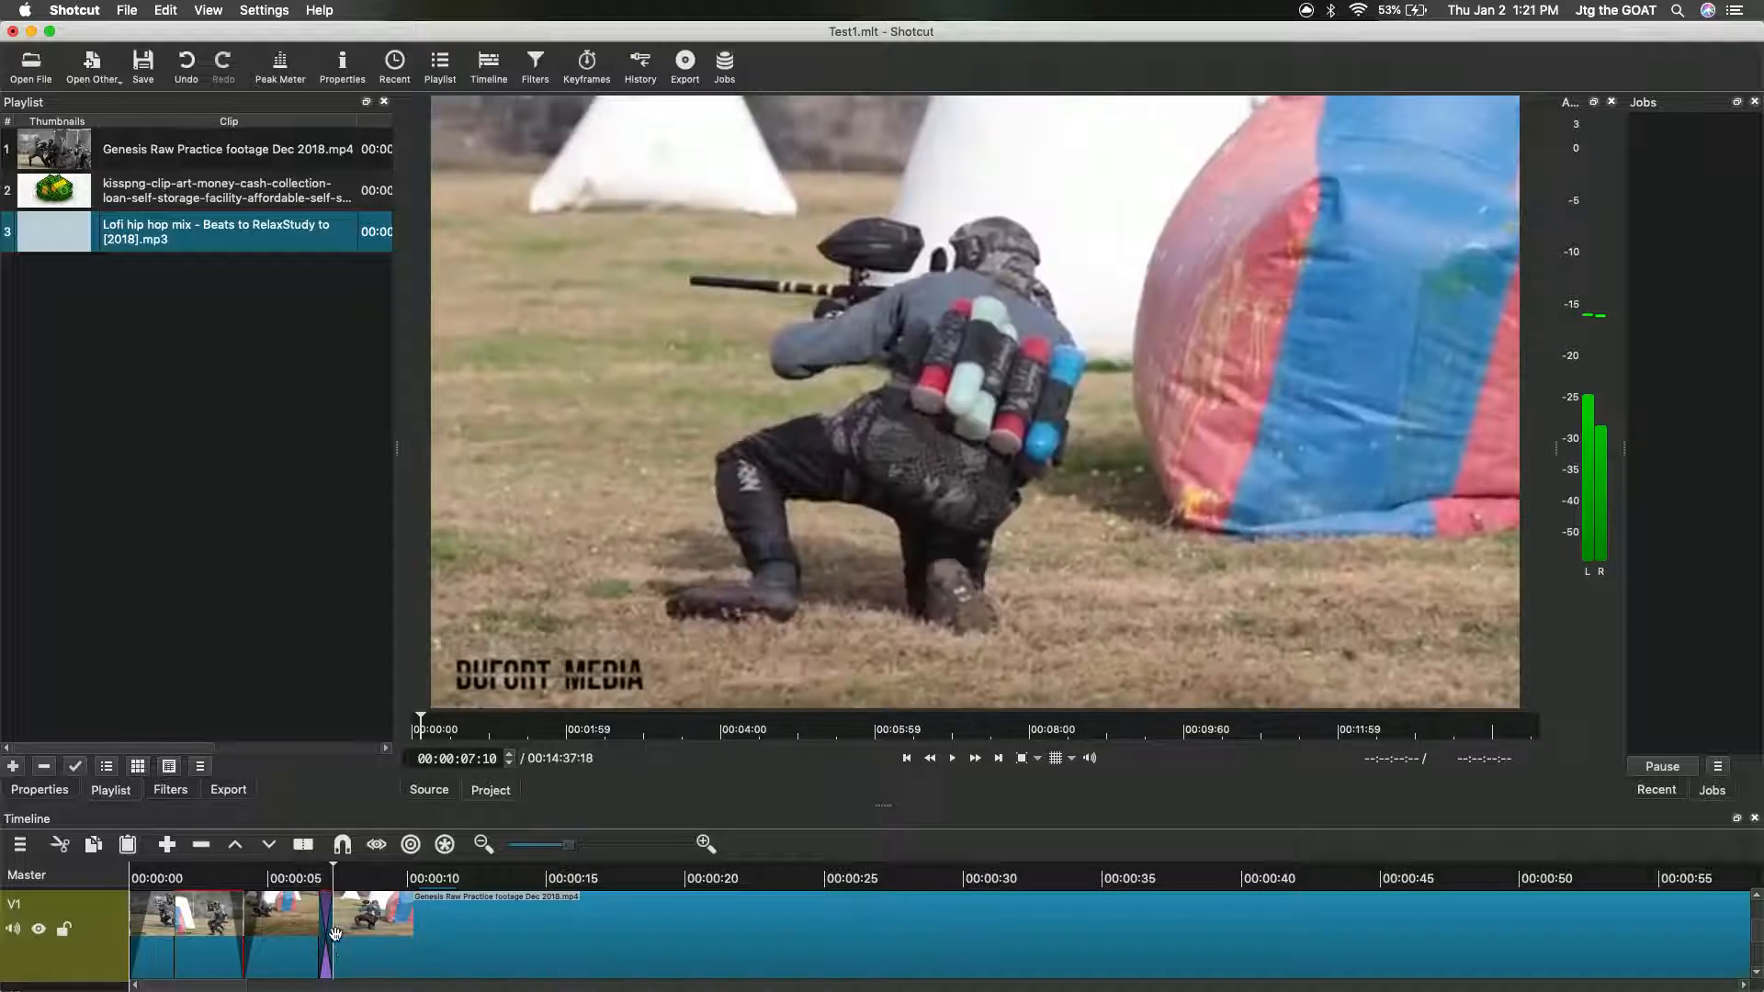
pyautogui.click(130, 874)
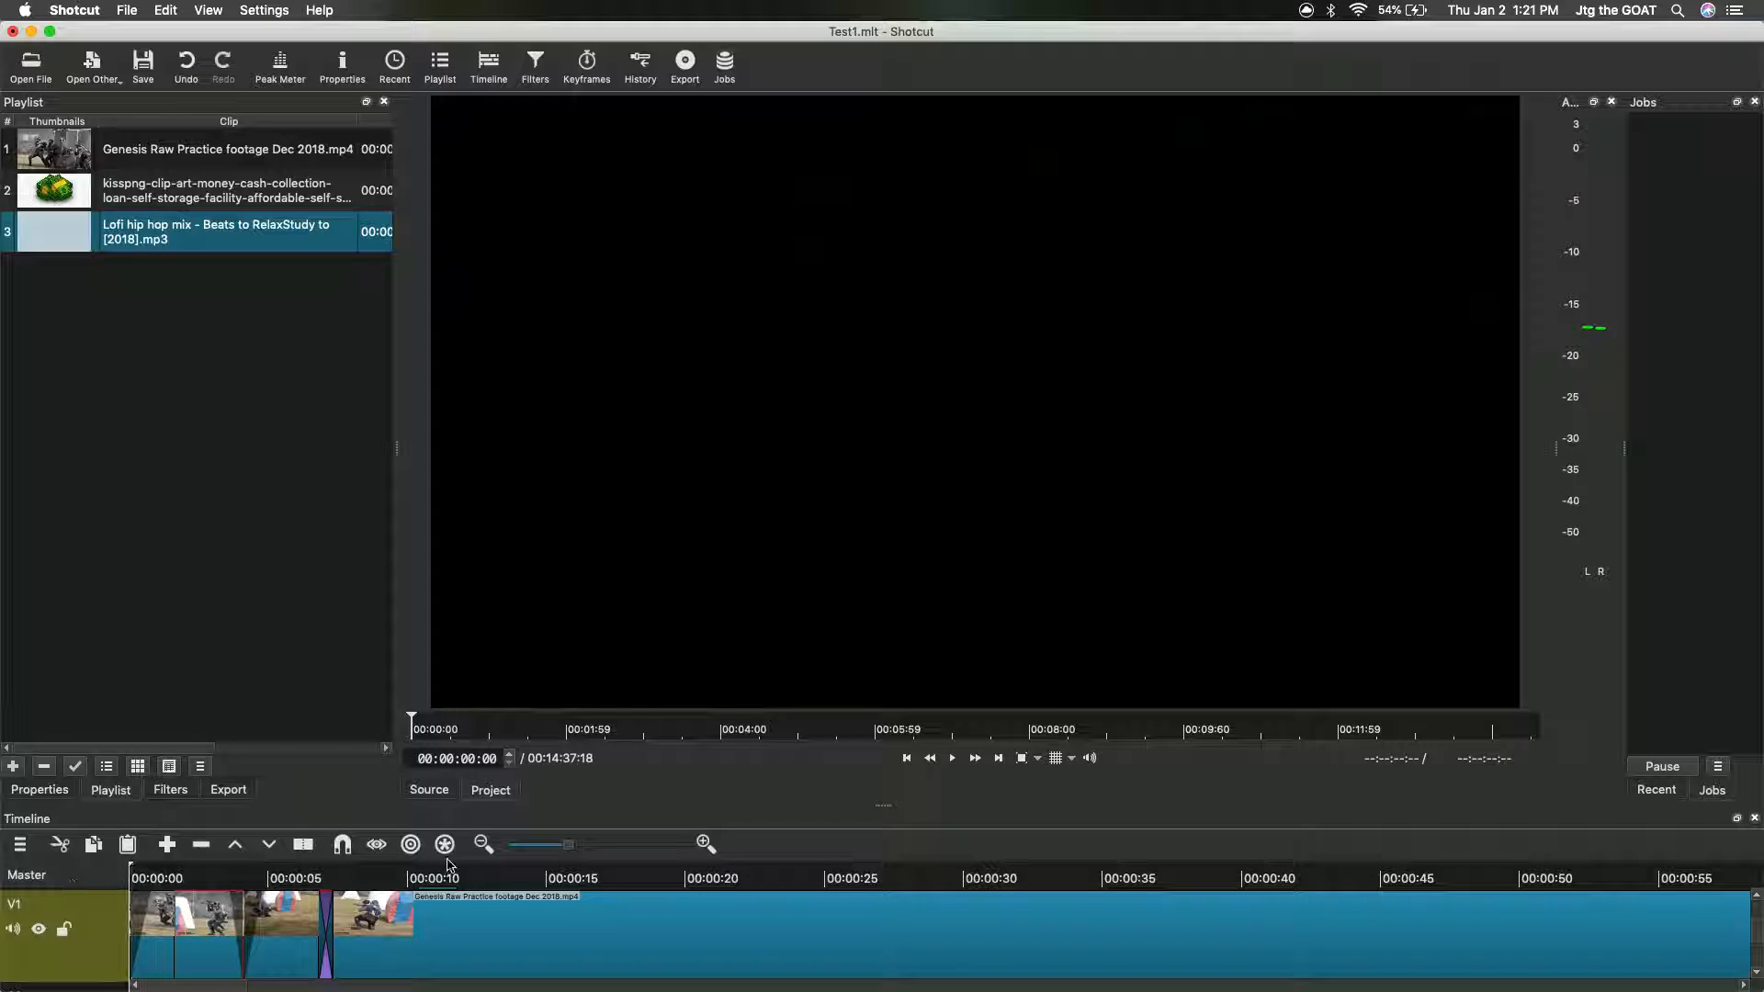
pyautogui.click(951, 759)
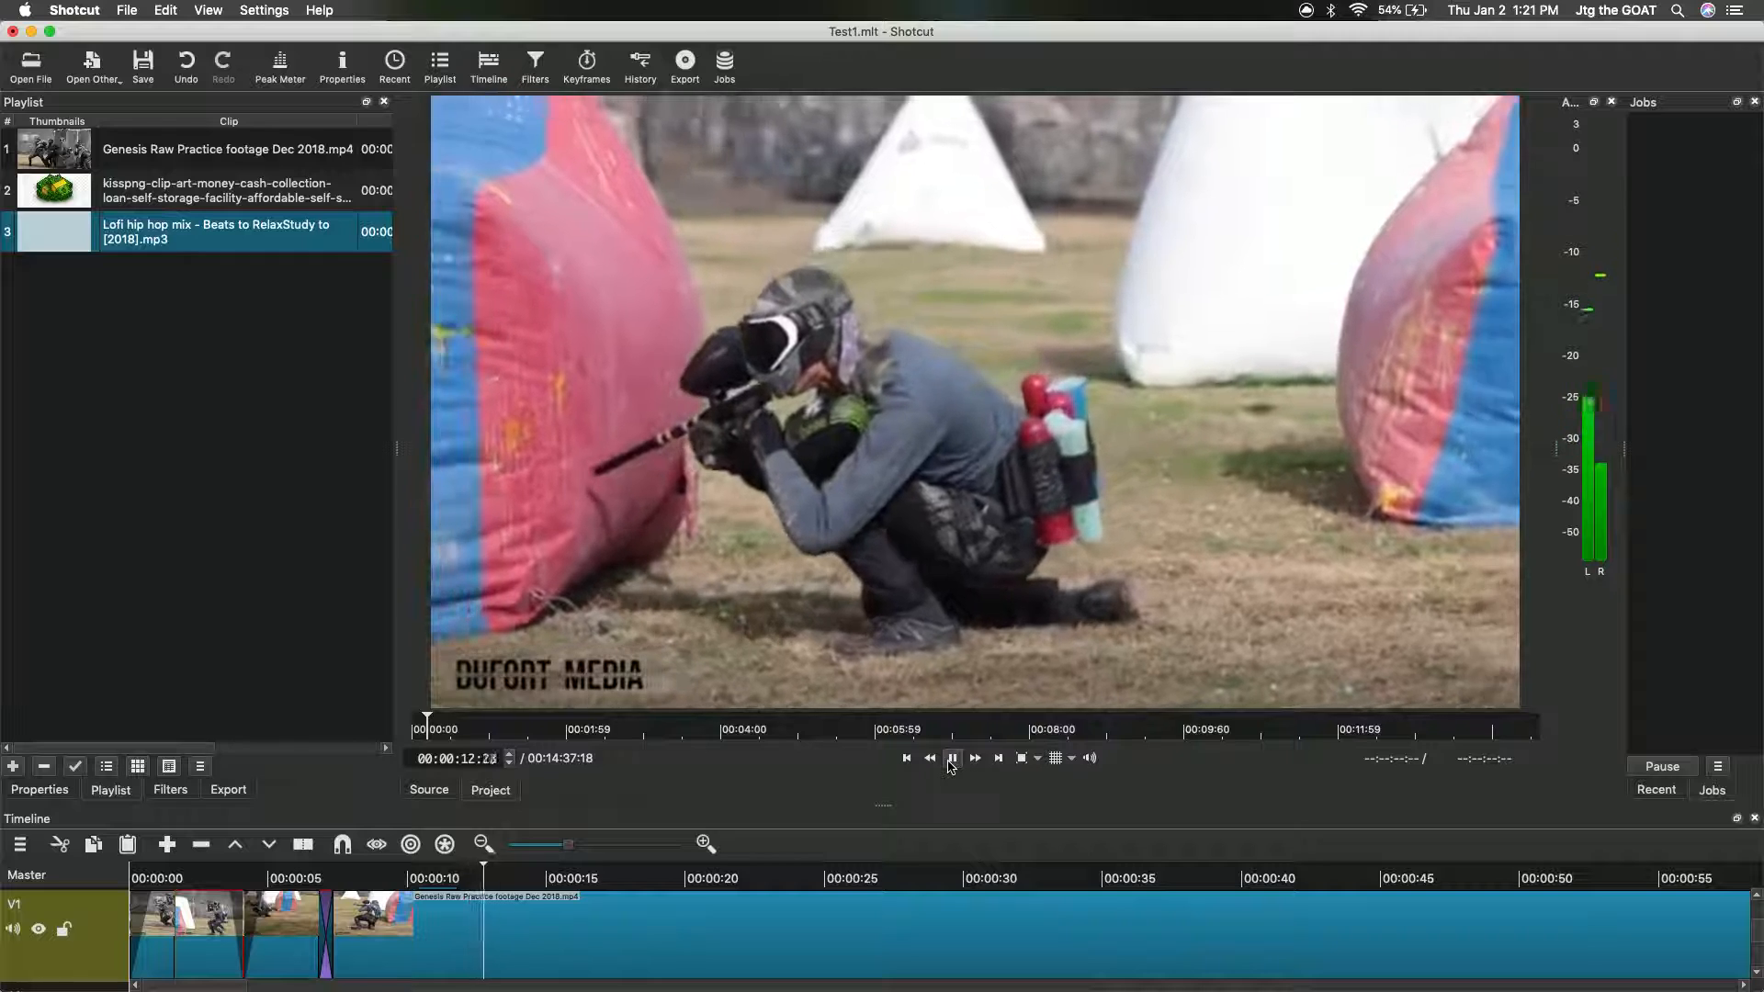
pyautogui.click(946, 759)
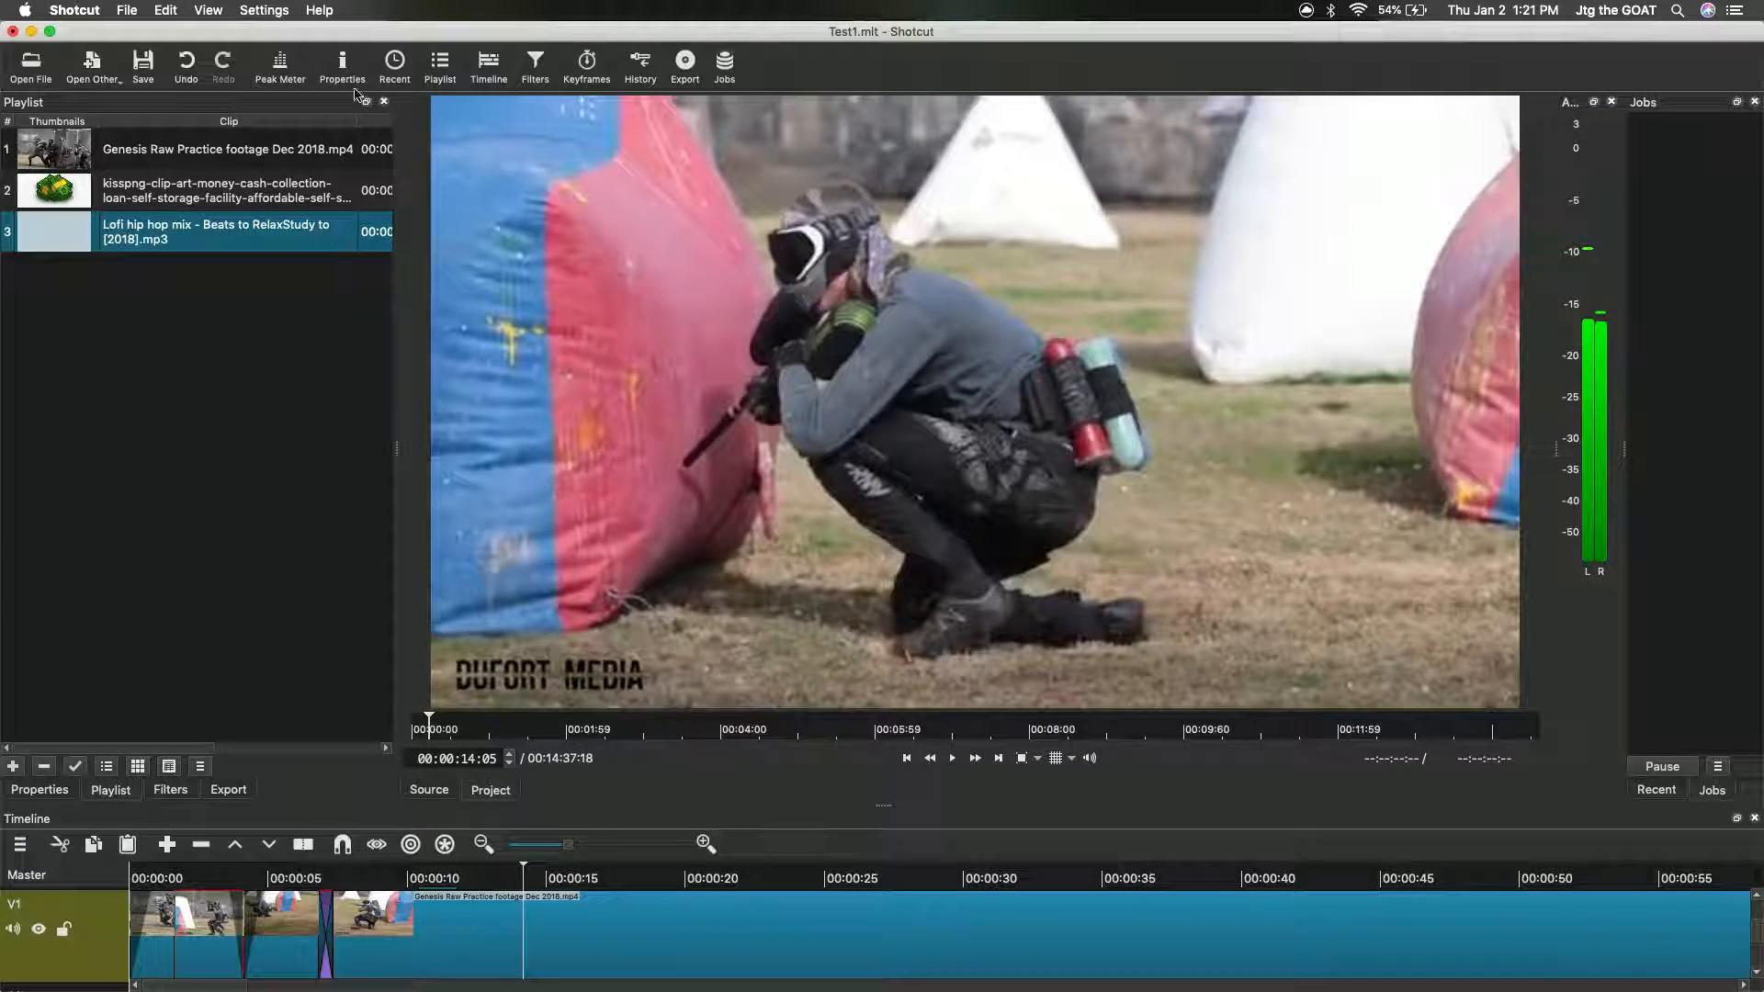
pyautogui.click(185, 65)
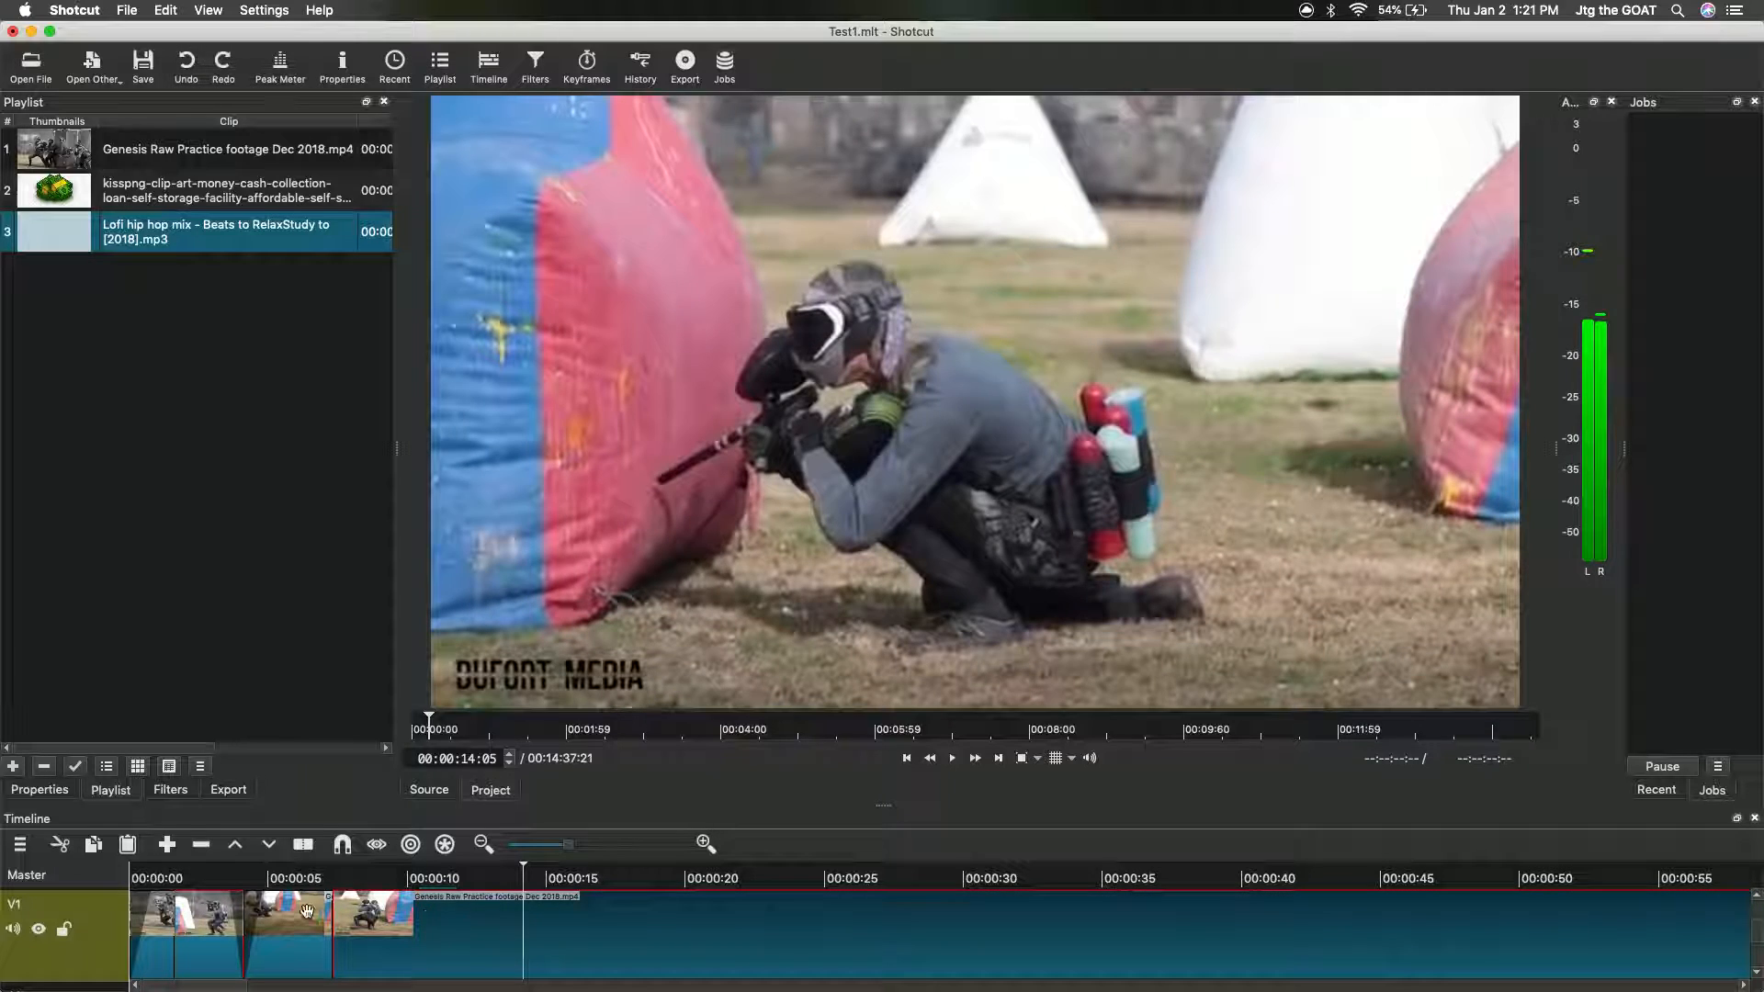
# Step: Split the V1 footage at 00:00:32:22 and 00:00:12:00, and delete the section between the two splits
pyautogui.click(320, 882)
pyautogui.click(952, 762)
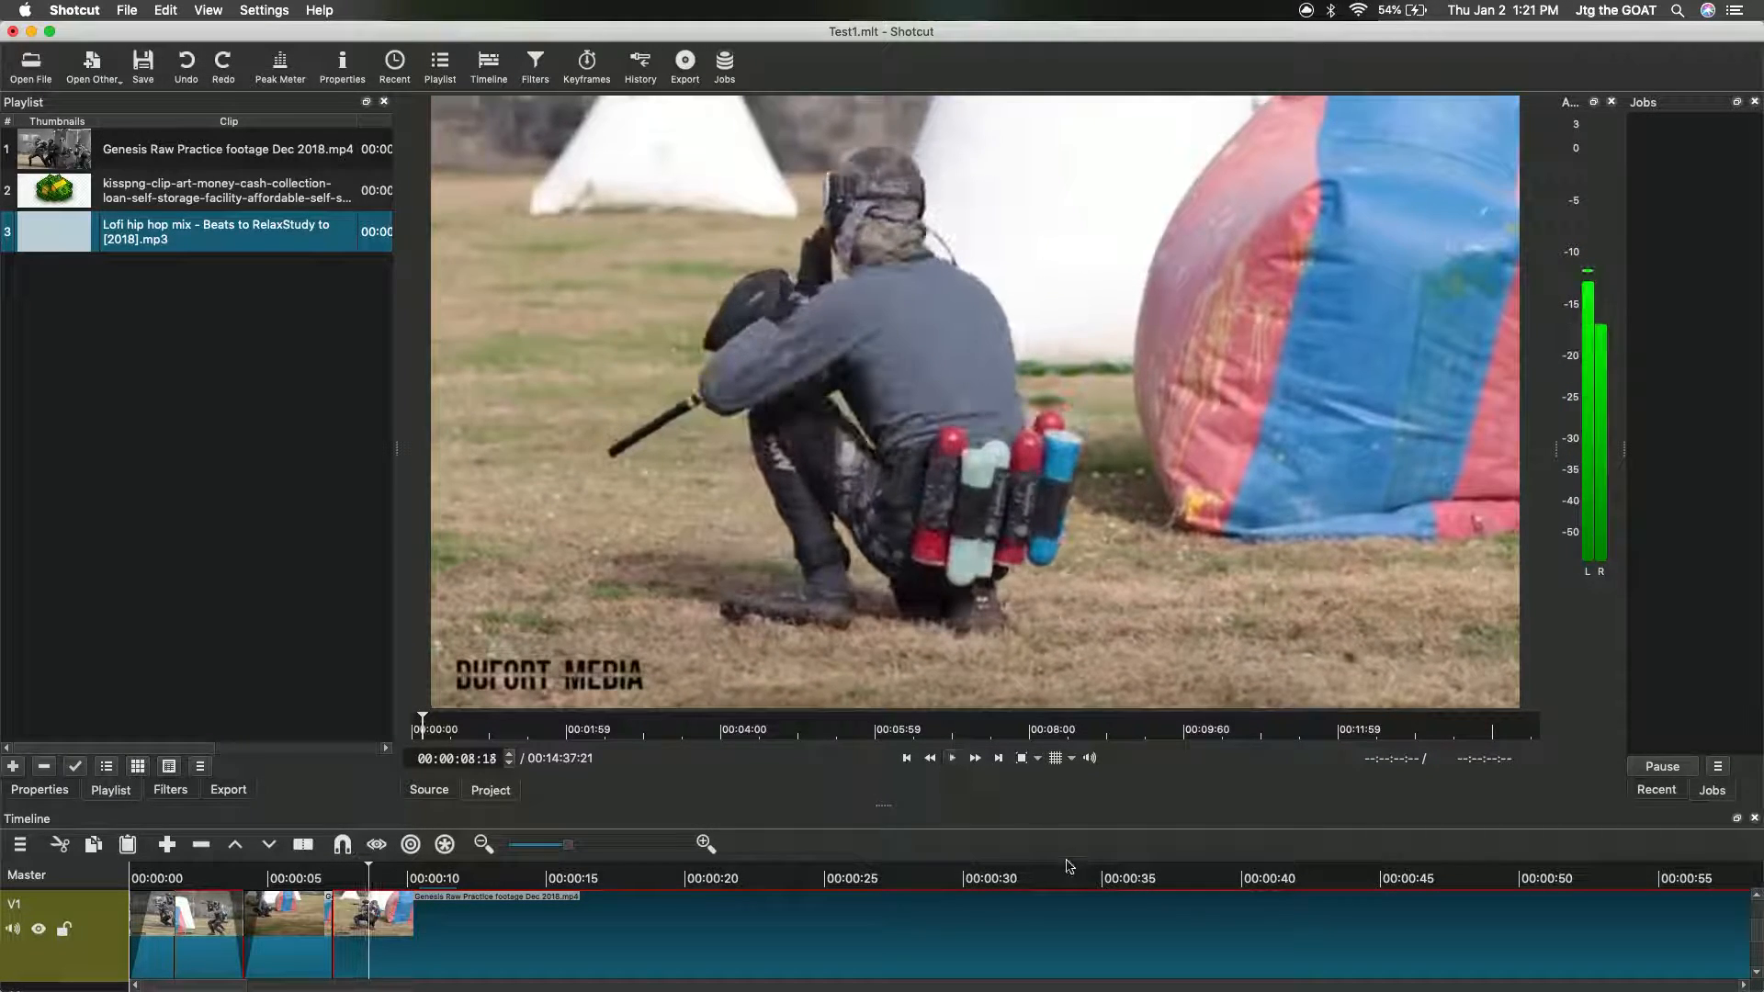
pyautogui.click(1039, 877)
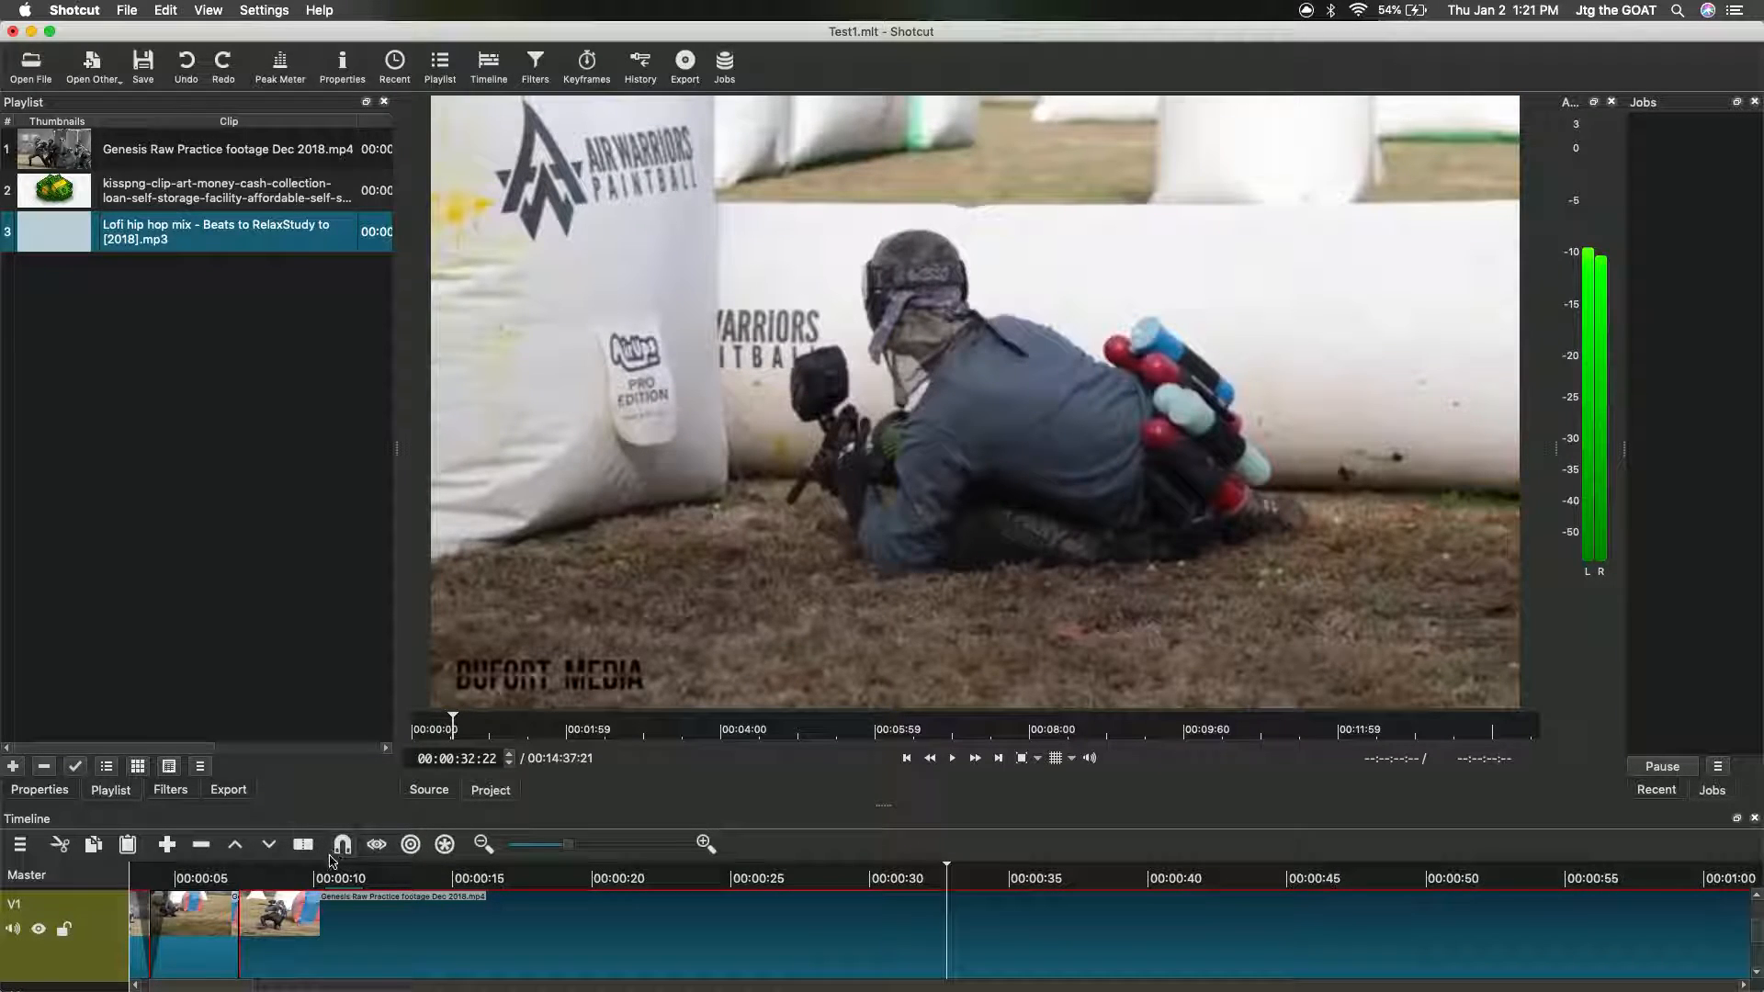
pyautogui.hotkey('ctrl', 'v')
pyautogui.click(368, 879)
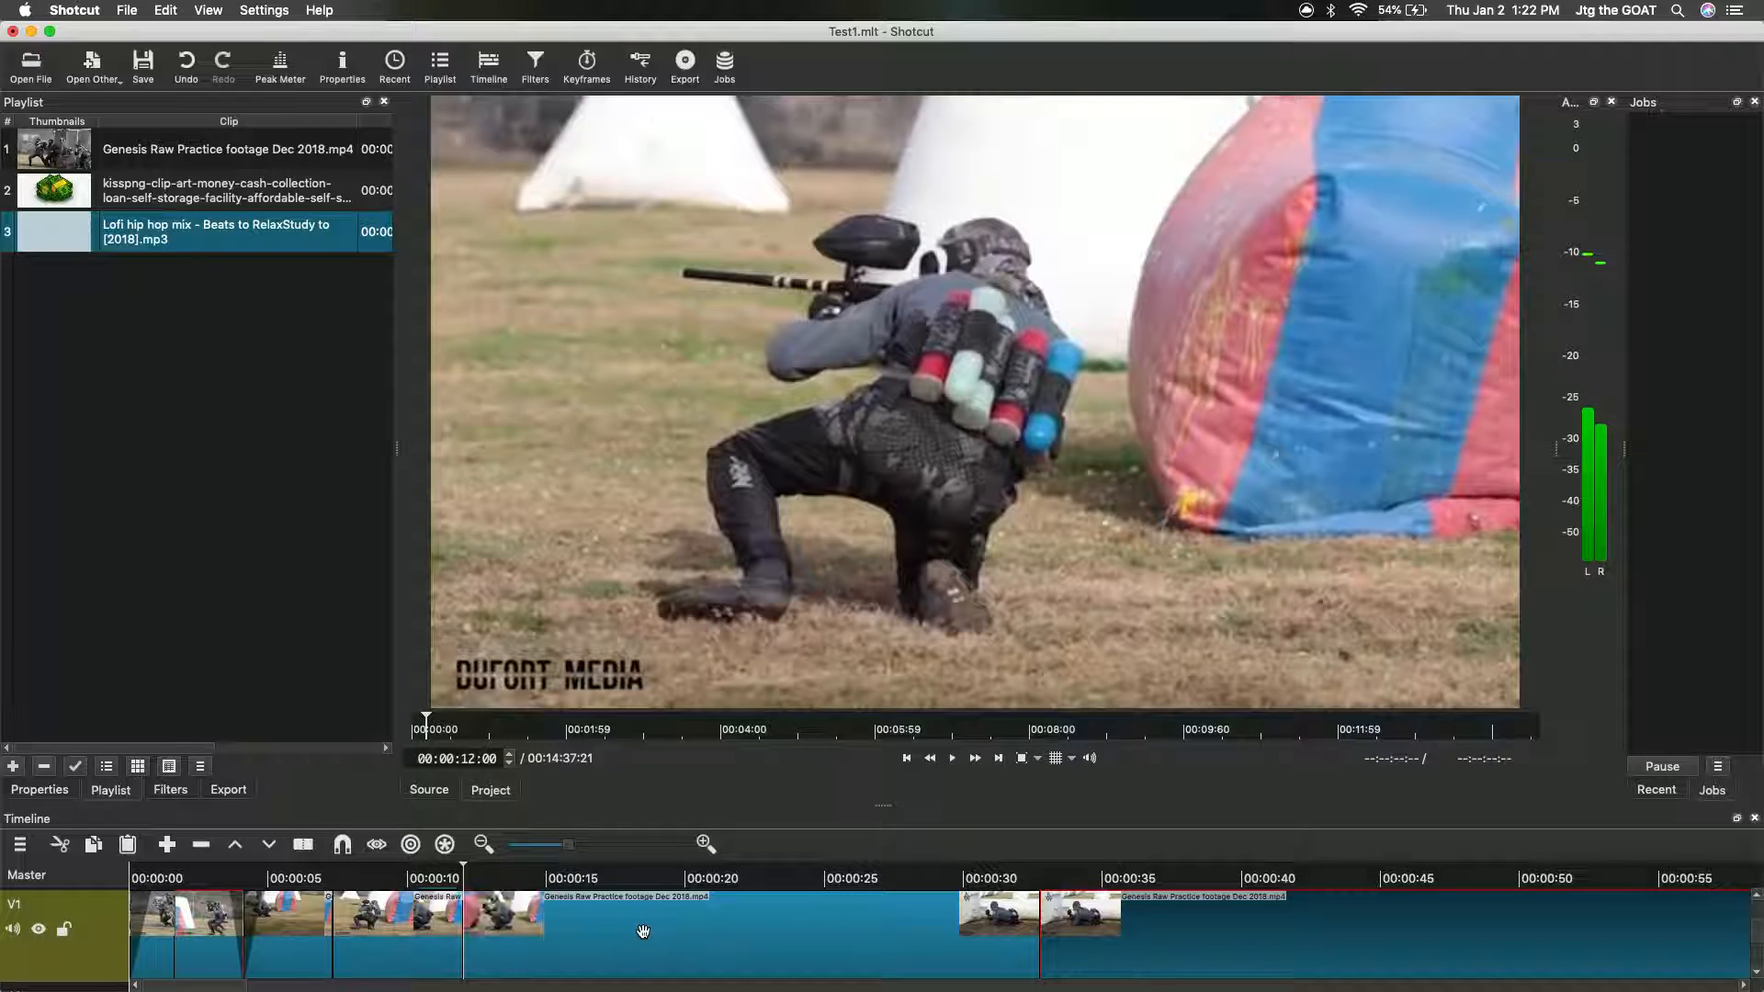
pyautogui.click(642, 932)
pyautogui.press('BackSpace')
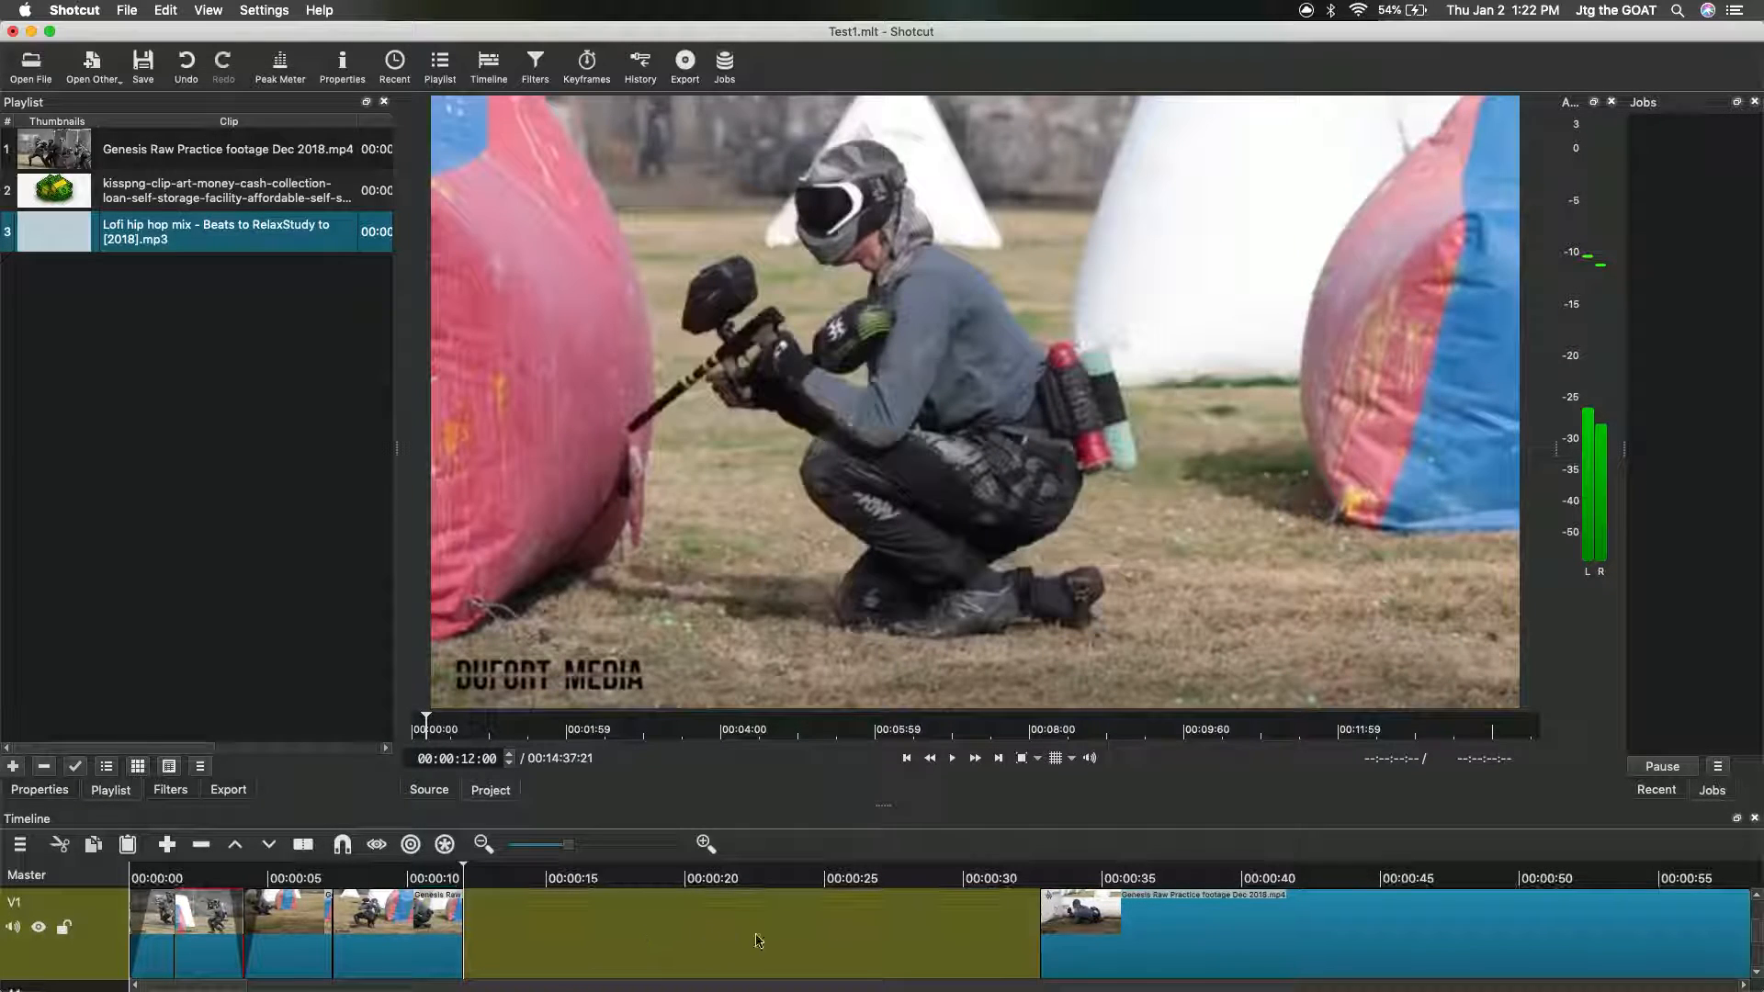
# Step: Move the remaining V1 footage back to overlap the clip ending at 00:00:12:00 as a transition, and play the project from the start to 00:00:16:18
pyautogui.moveTo(465, 948); pyautogui.dragTo(2, 947)
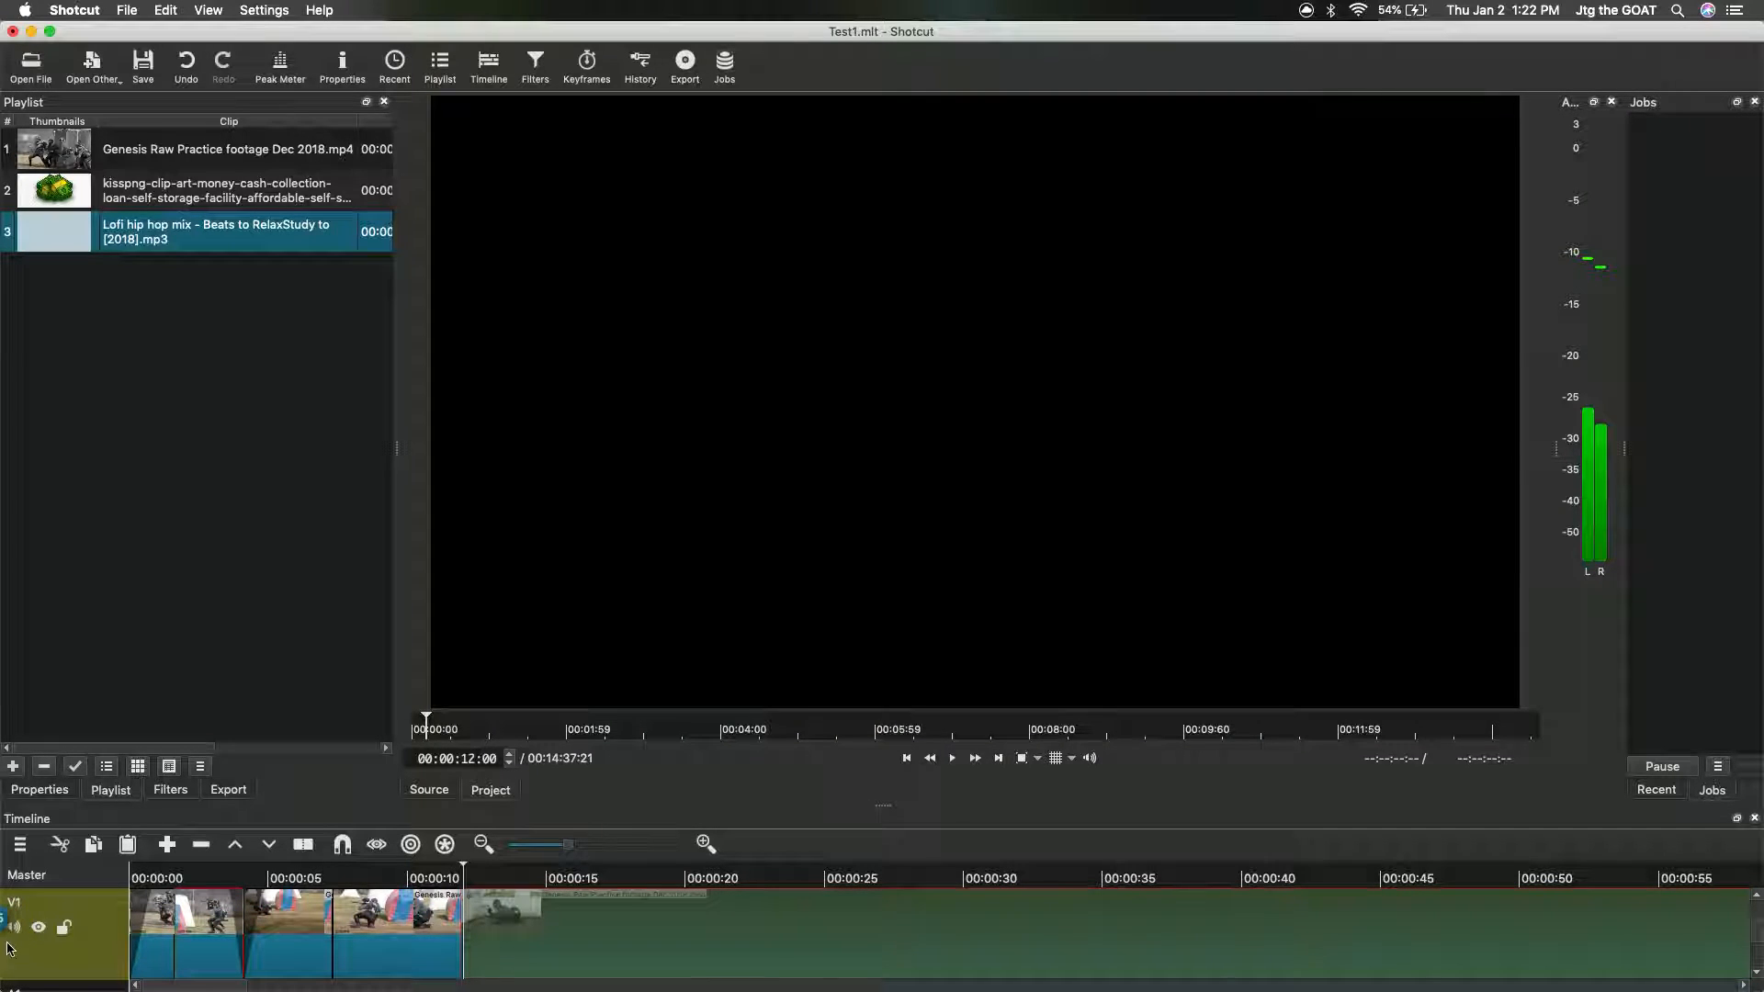
pyautogui.moveTo(539, 966); pyautogui.dragTo(500, 961)
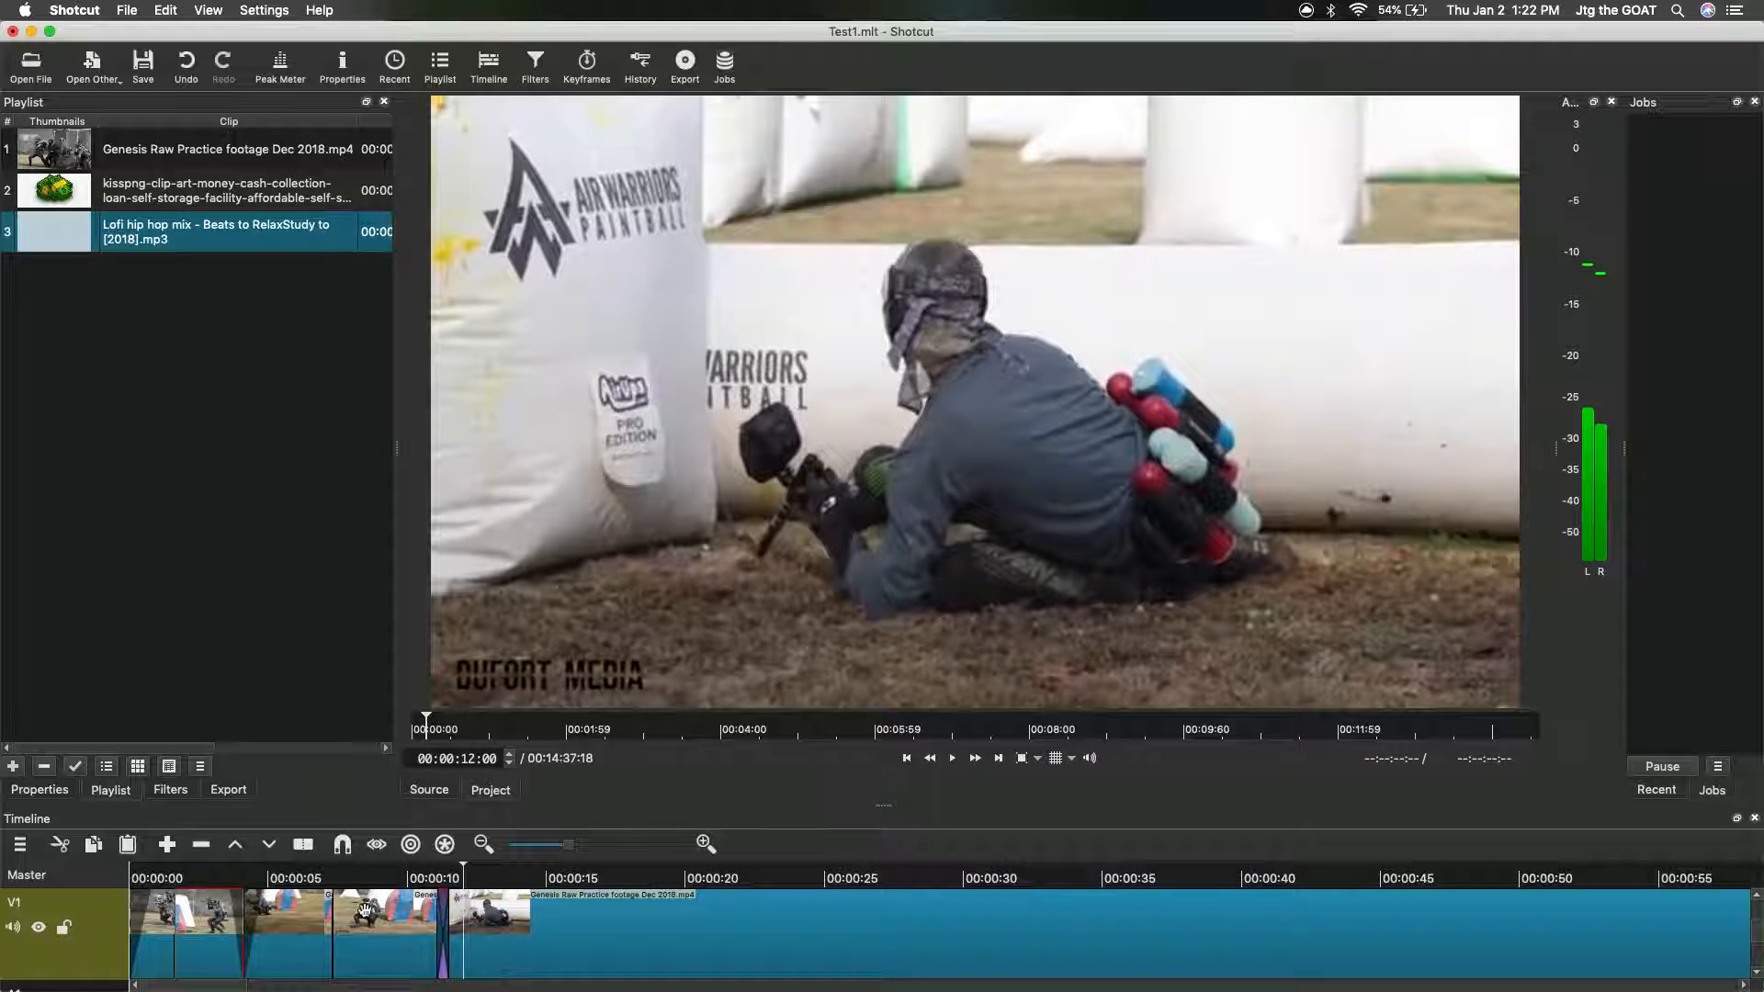
pyautogui.click(133, 877)
pyautogui.moveTo(133, 871); pyautogui.dragTo(110, 876)
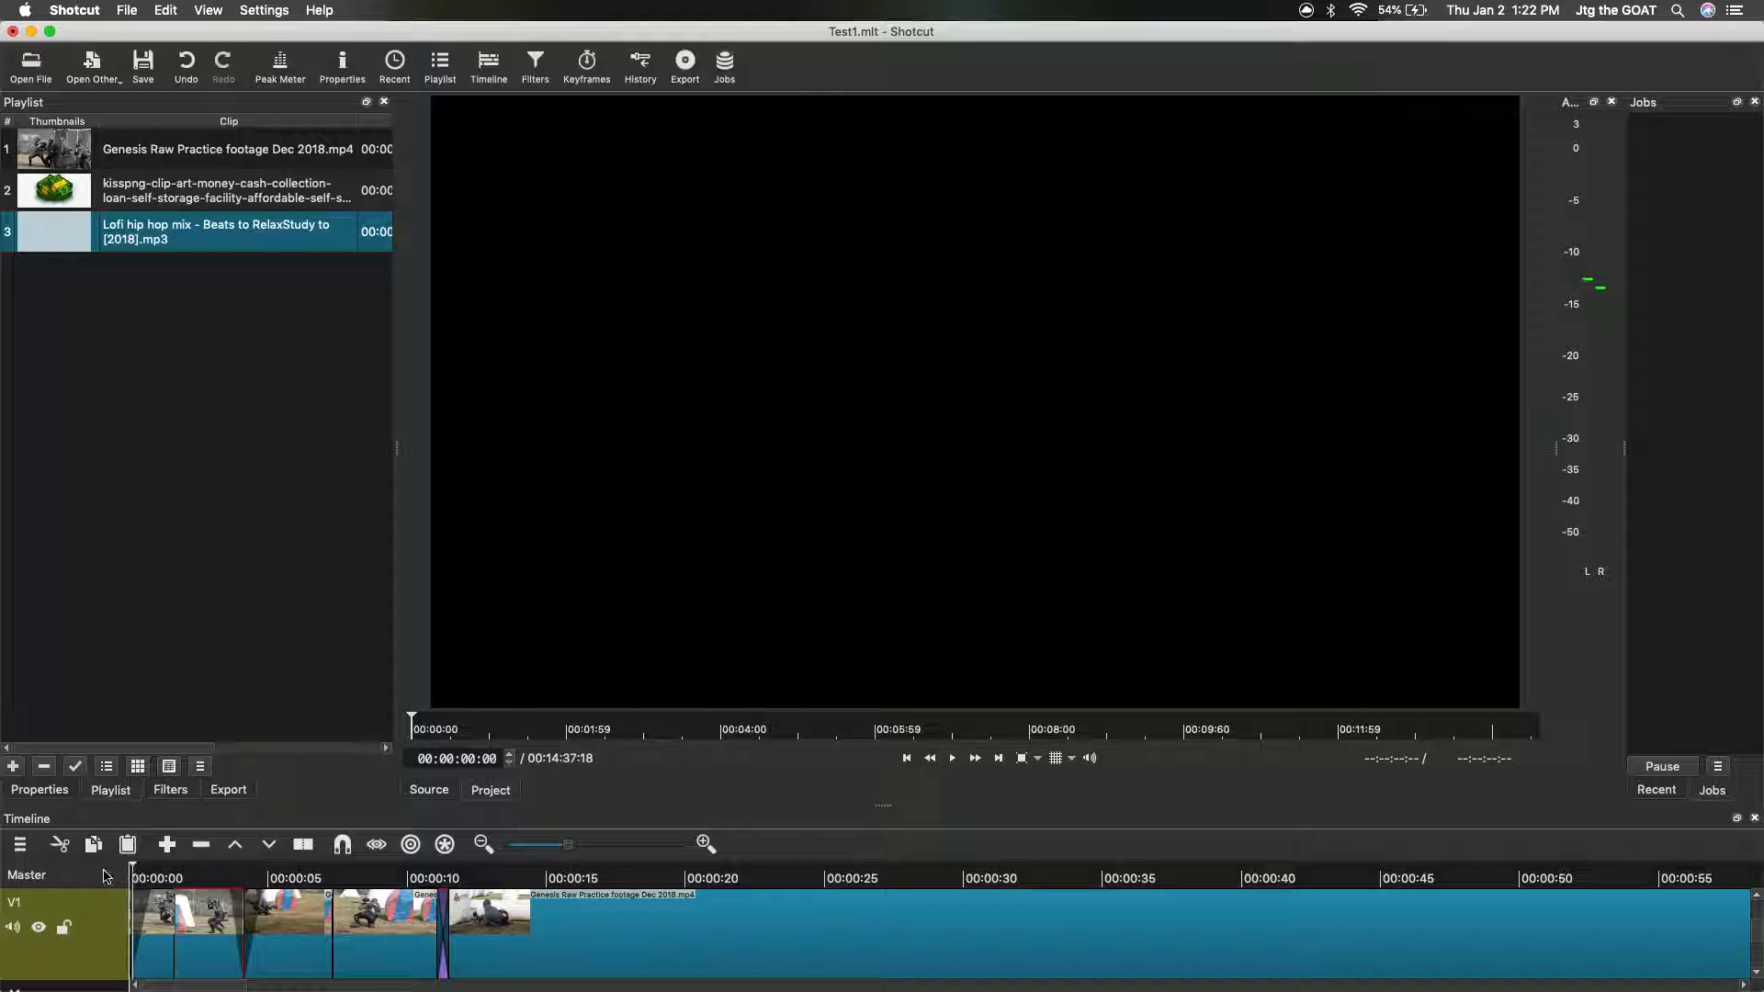
pyautogui.click(953, 759)
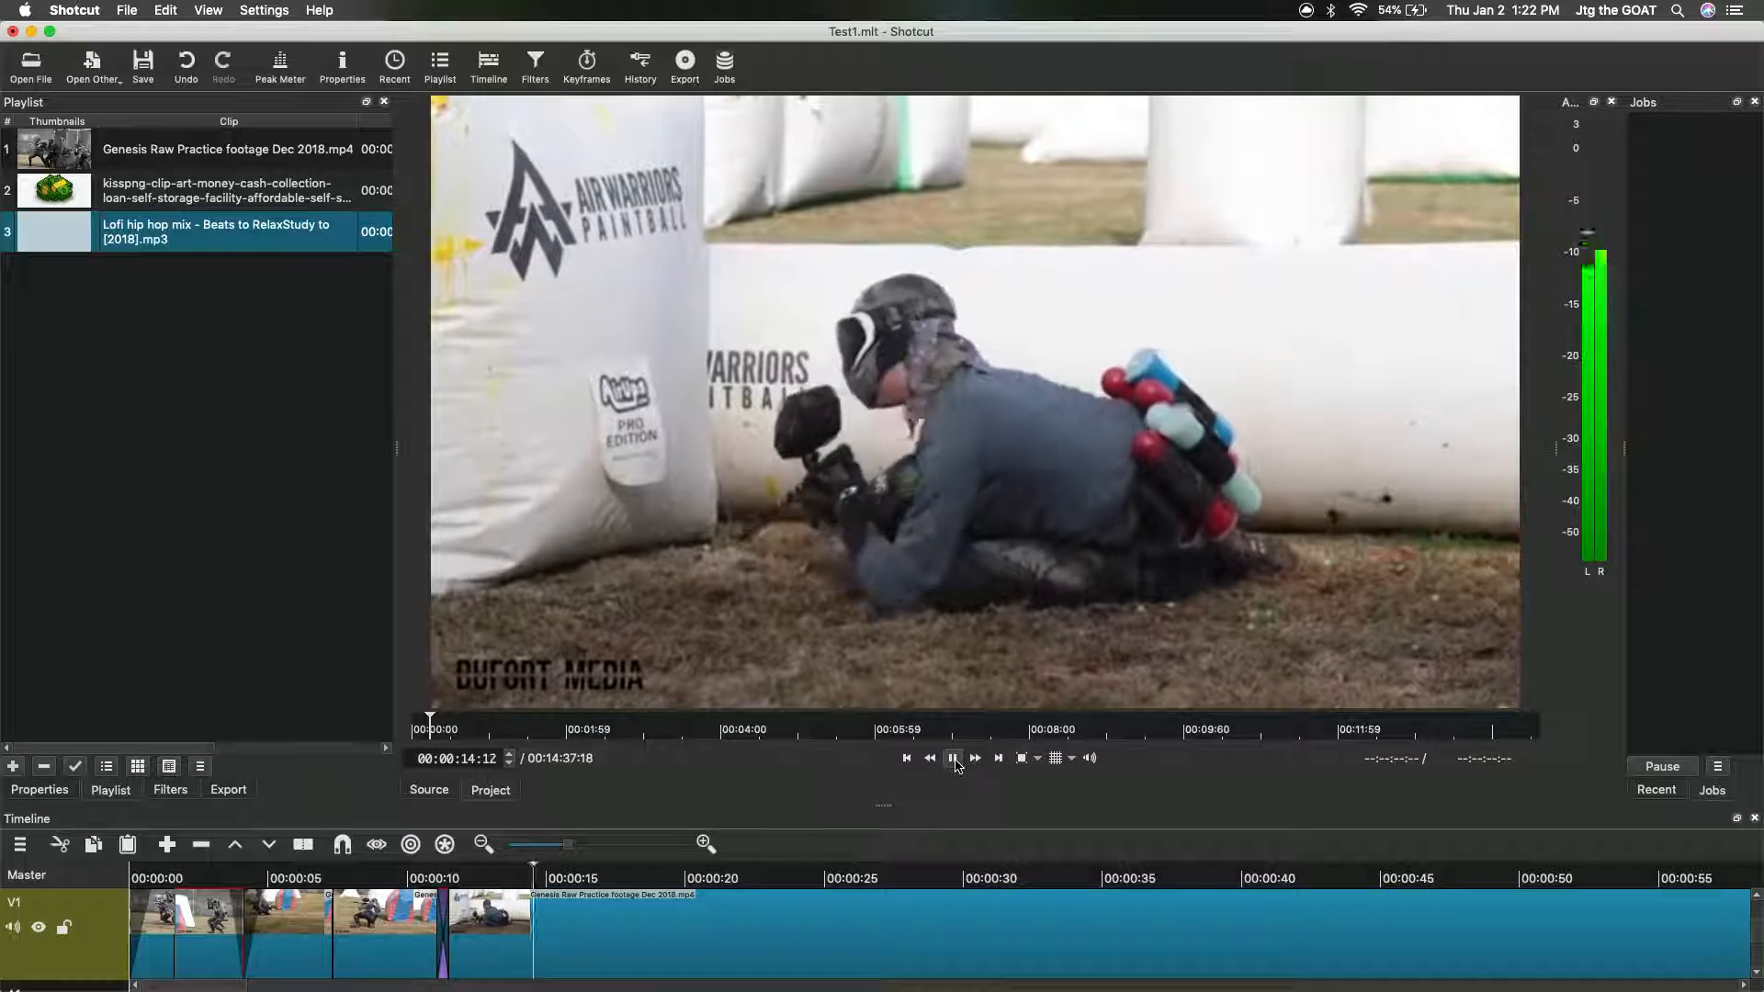
pyautogui.click(956, 759)
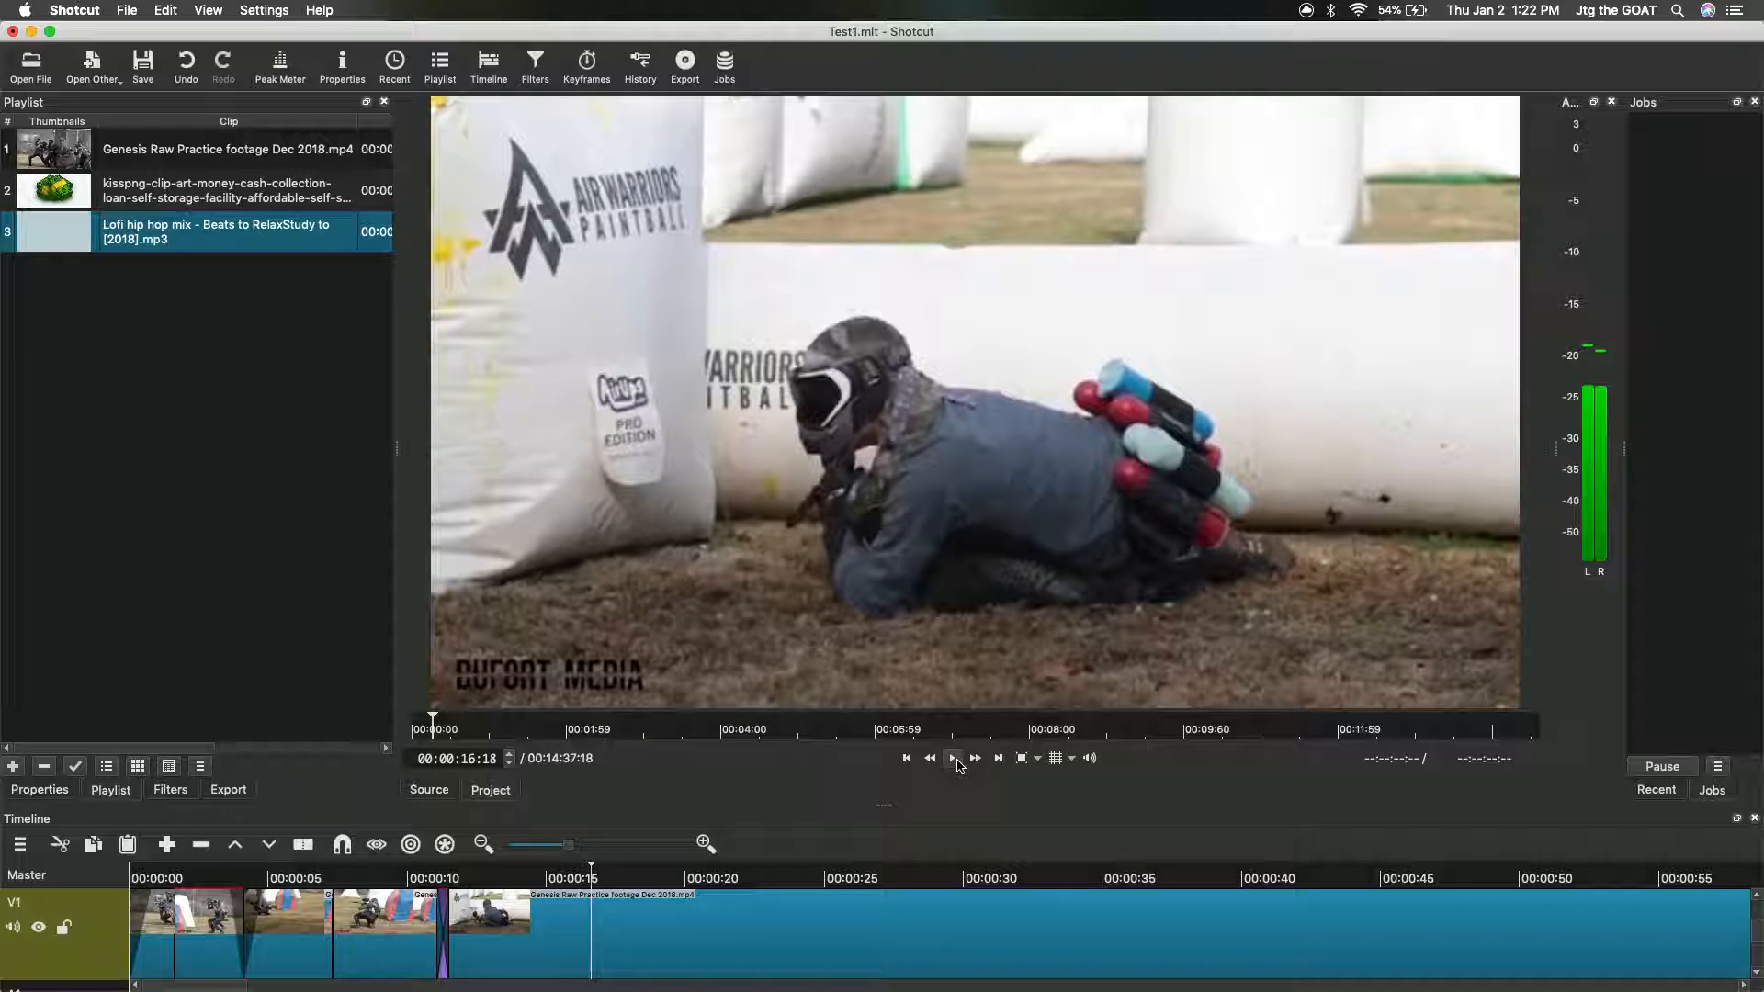
# Step: Split the V1 footage at 00:00:16:18
pyautogui.moveTo(872, 941); pyautogui.dragTo(880, 928)
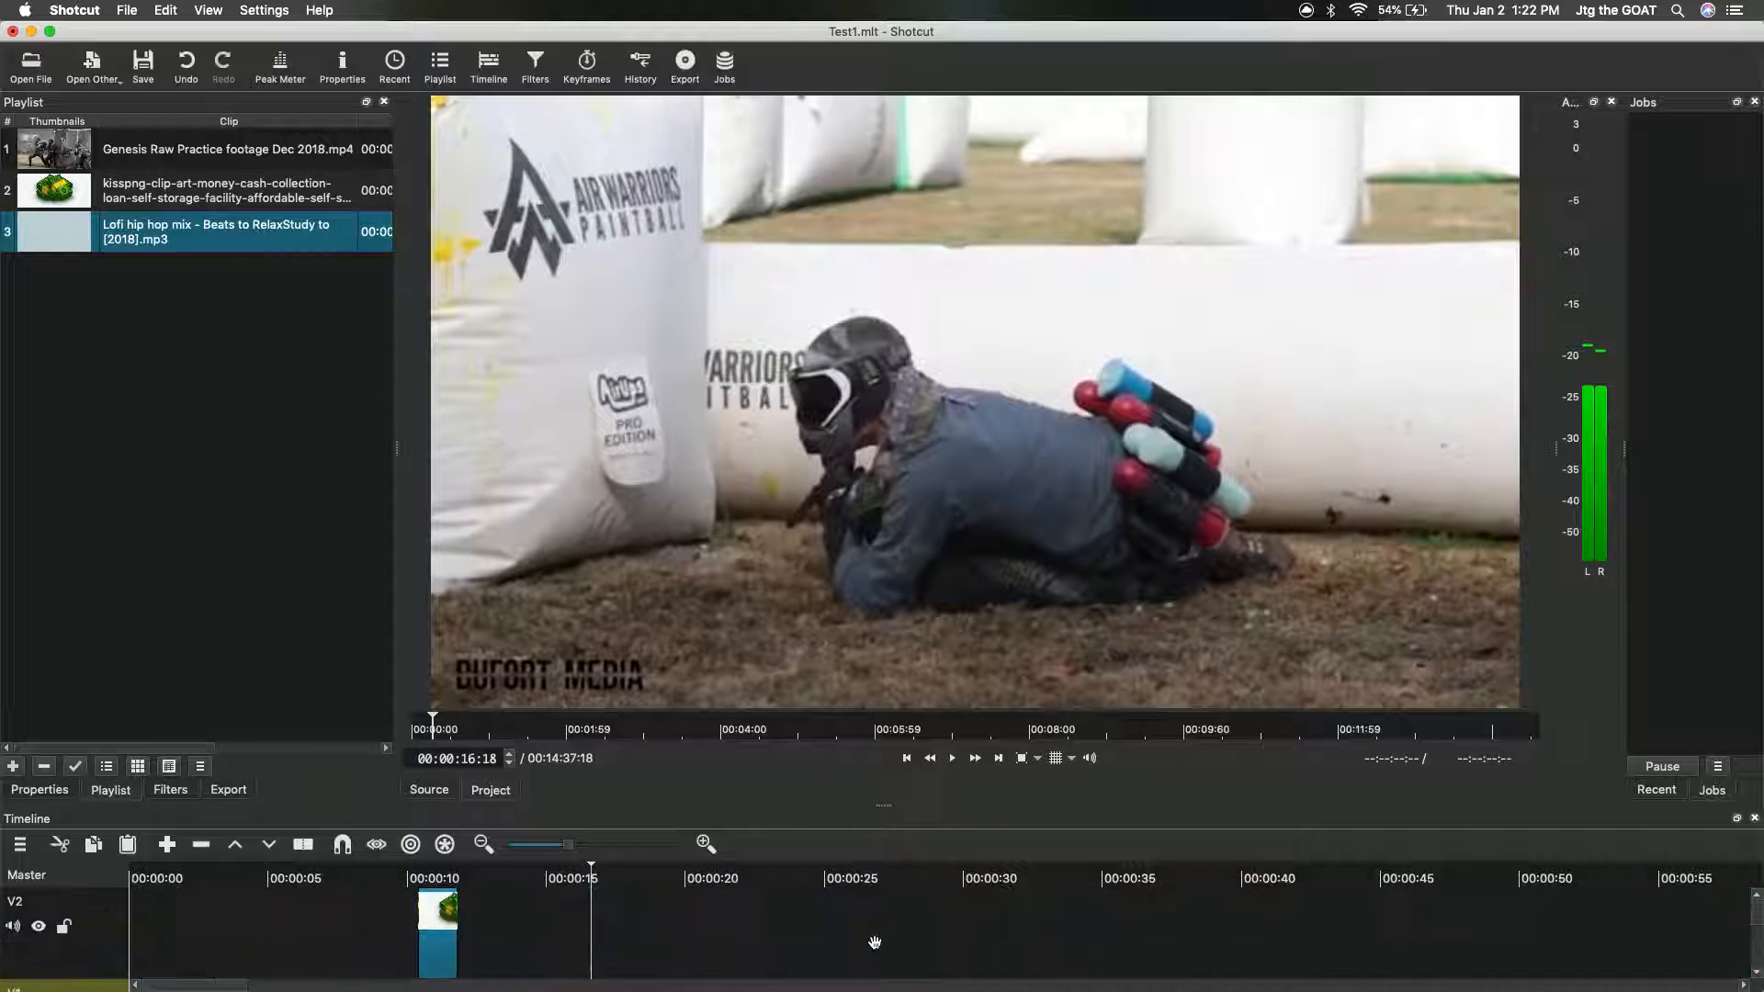
pyautogui.scroll(-4, 887, 921)
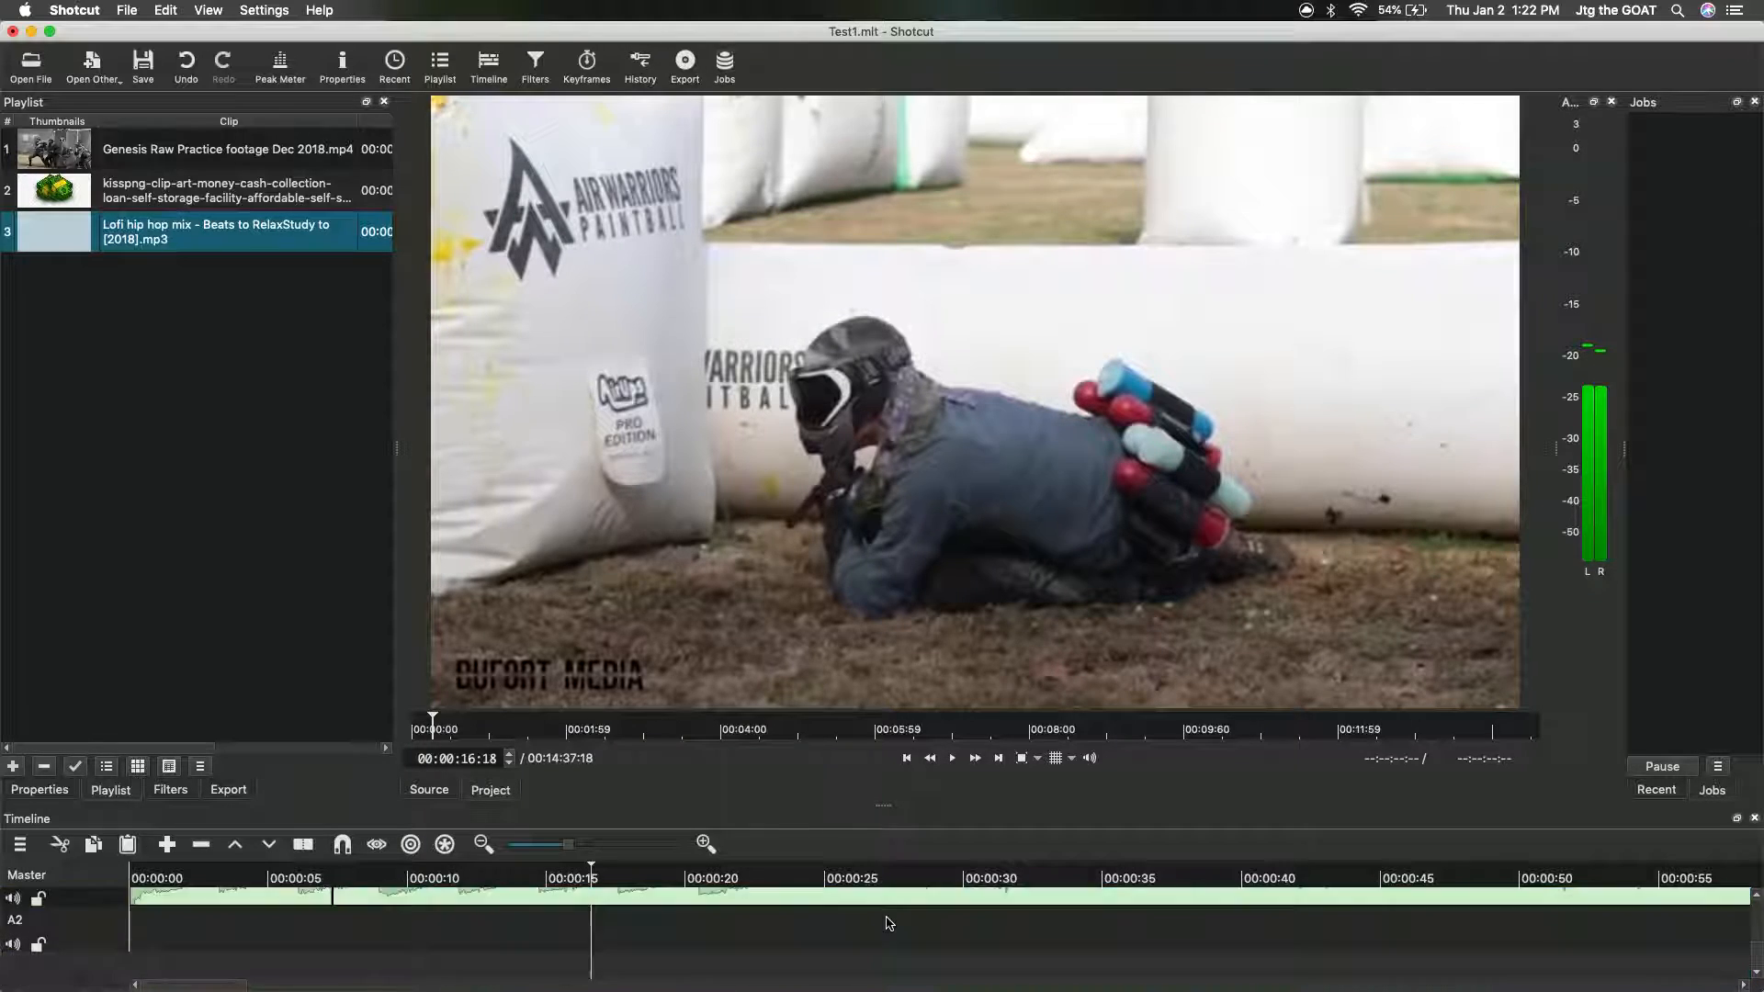
pyautogui.scroll(2, 889, 916)
pyautogui.scroll(2, 889, 914)
pyautogui.click(879, 916)
pyautogui.scroll(-2, 881, 921)
pyautogui.scroll(3, 880, 912)
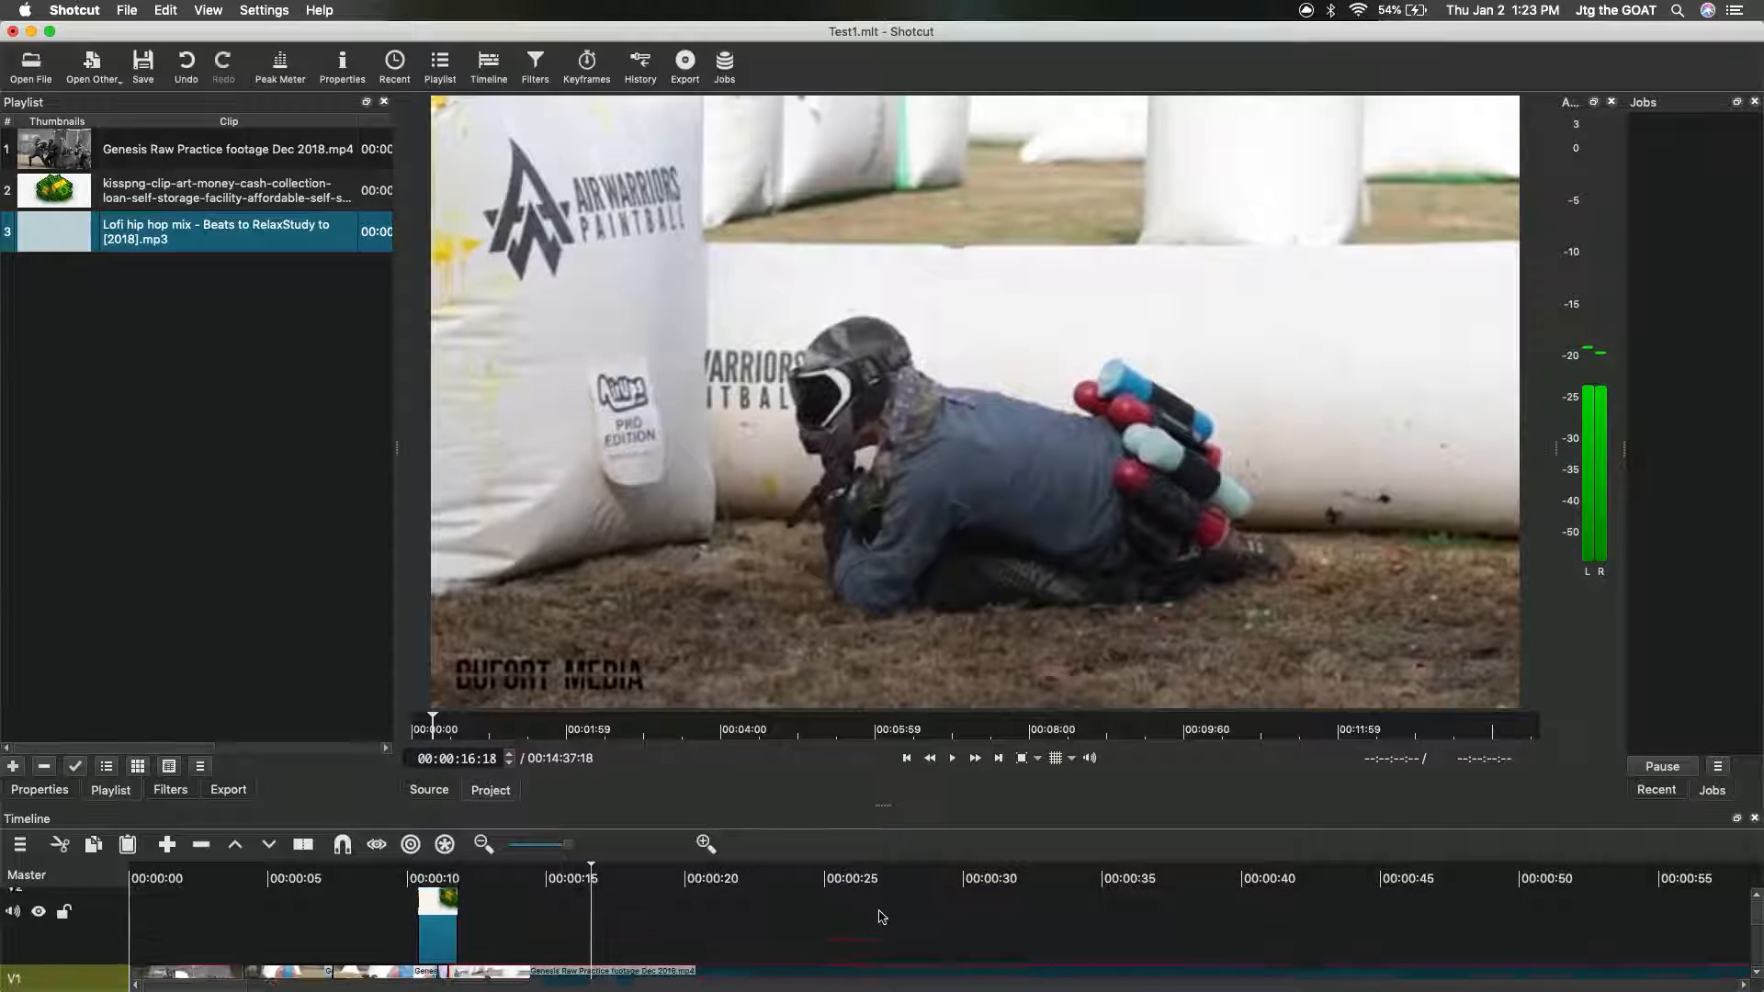
pyautogui.moveTo(632, 926); pyautogui.dragTo(645, 923)
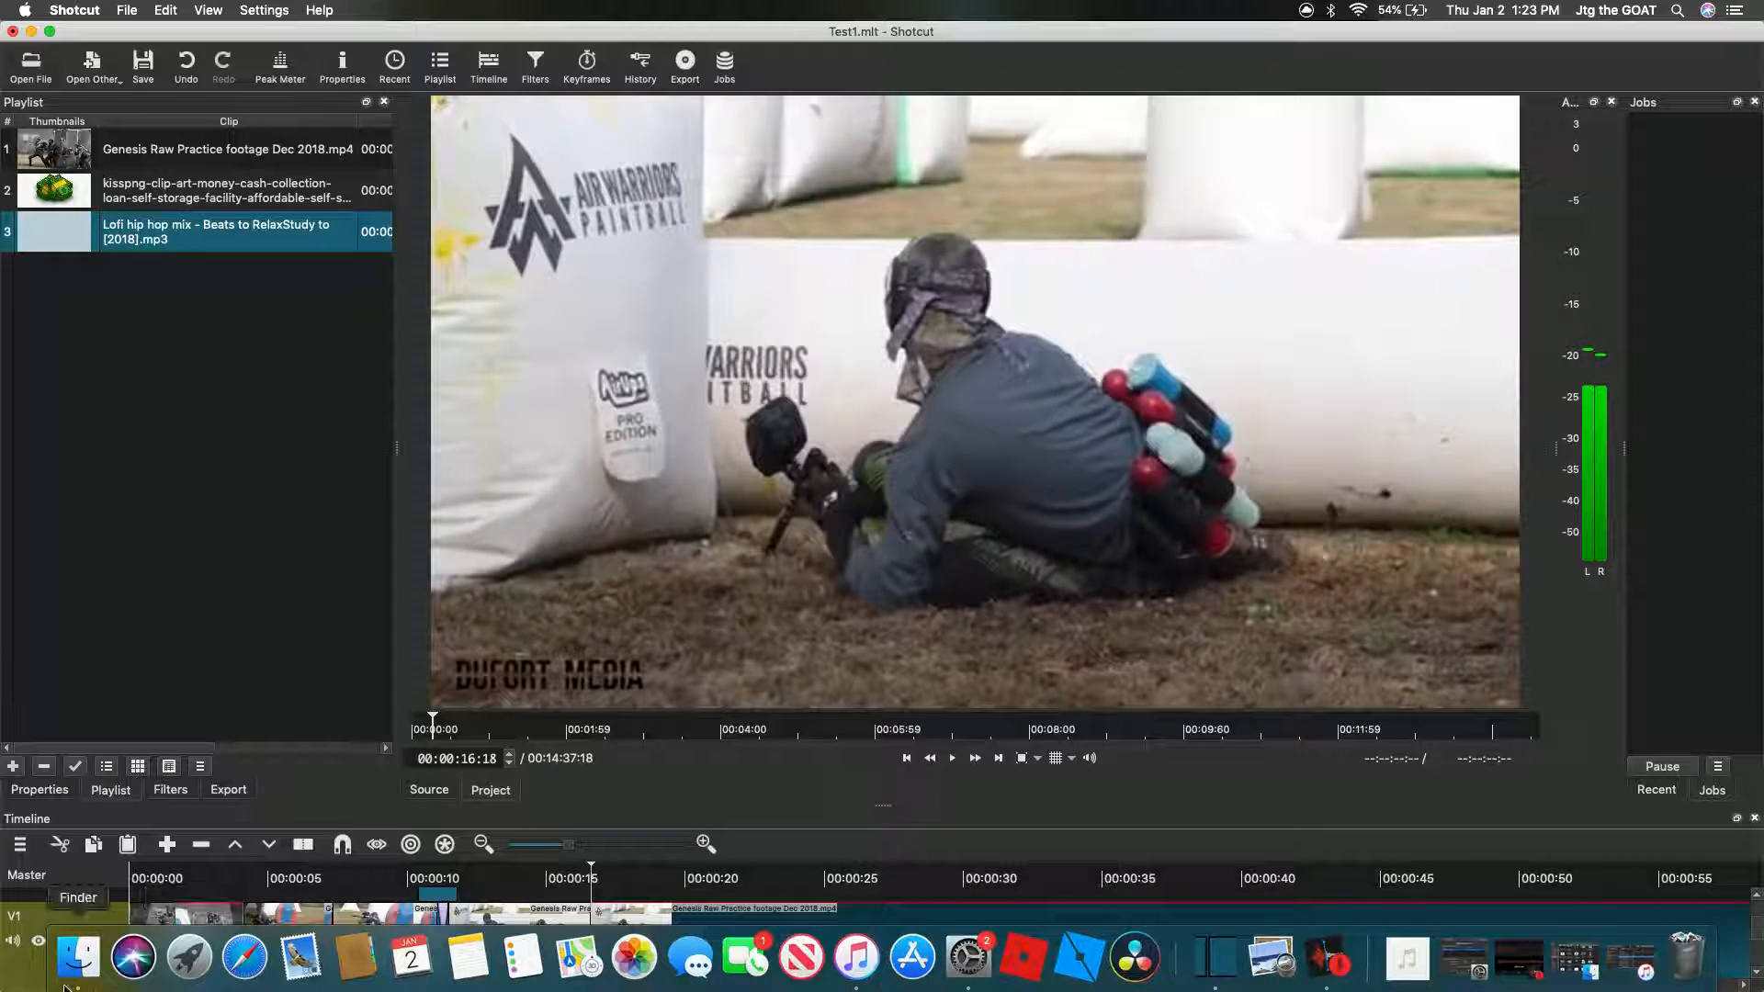
# Step: Add the "Friday - Movie Scene - DAMN - Meme Source" mp4 from Finder's Downloads folder to Shotcut's playlist, and minimize the Finder window
pyautogui.click(74, 966)
pyautogui.scroll(3, 1314, 580)
pyautogui.scroll(2, 1310, 580)
pyautogui.scroll(3, 1308, 582)
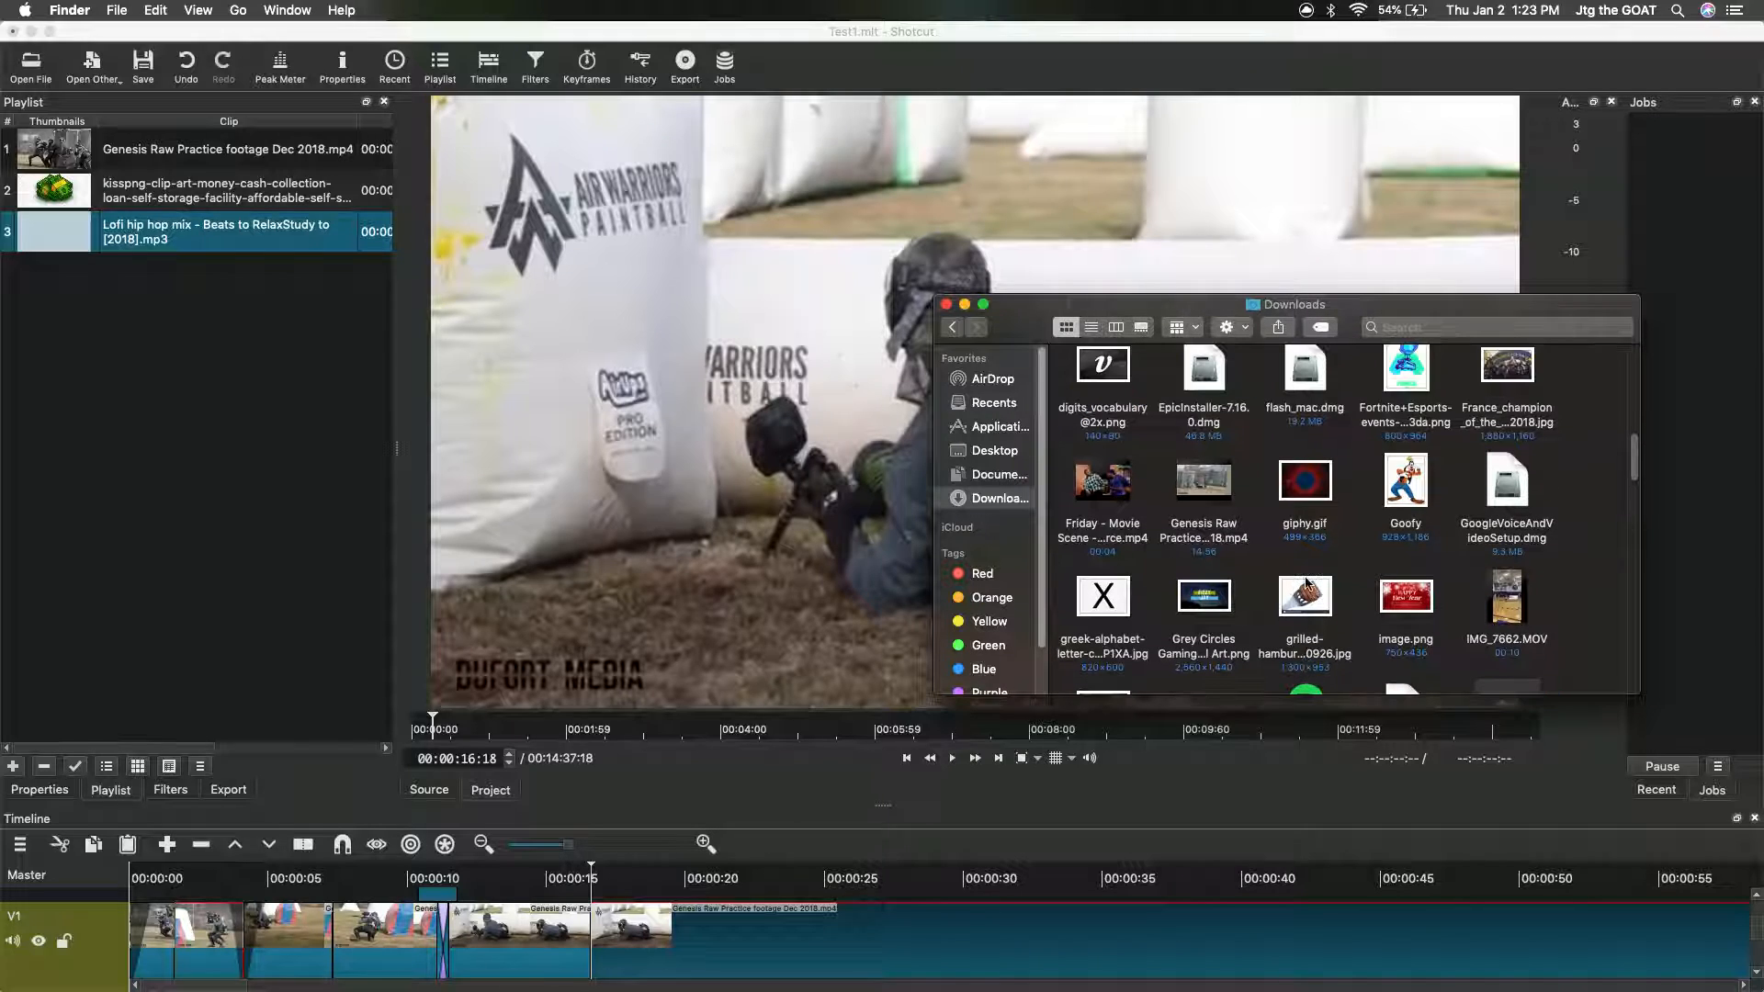
pyautogui.scroll(1, 1307, 582)
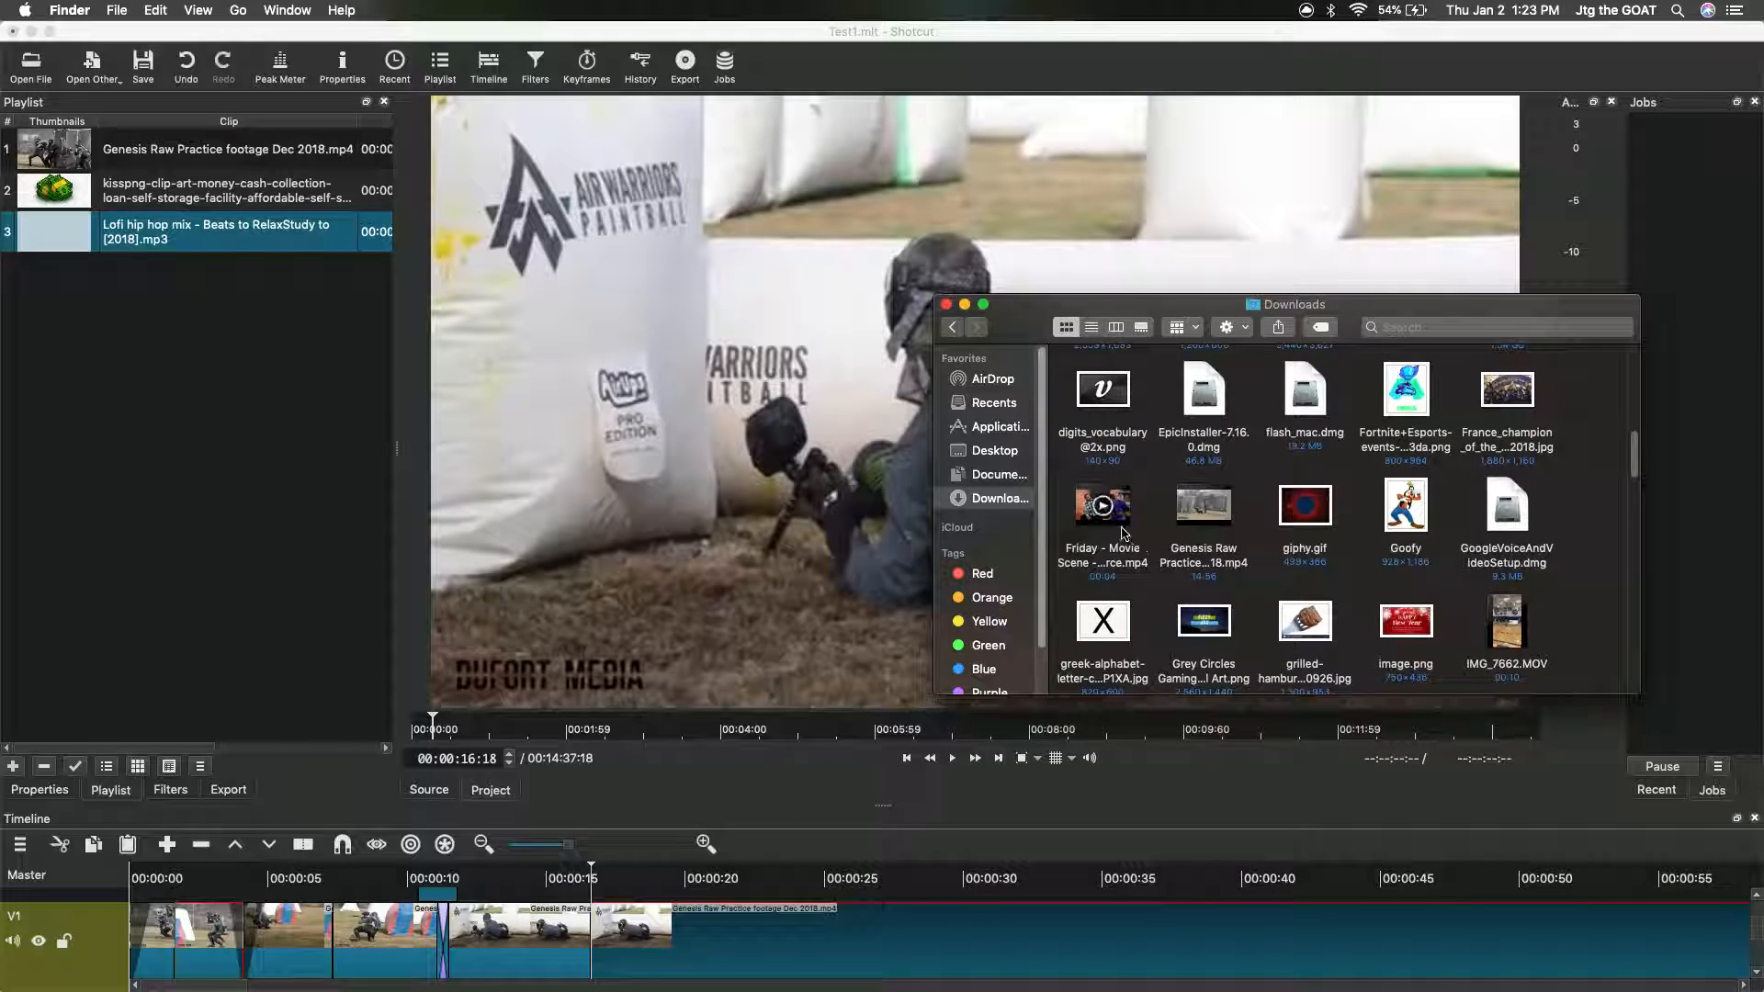
pyautogui.click(1111, 519)
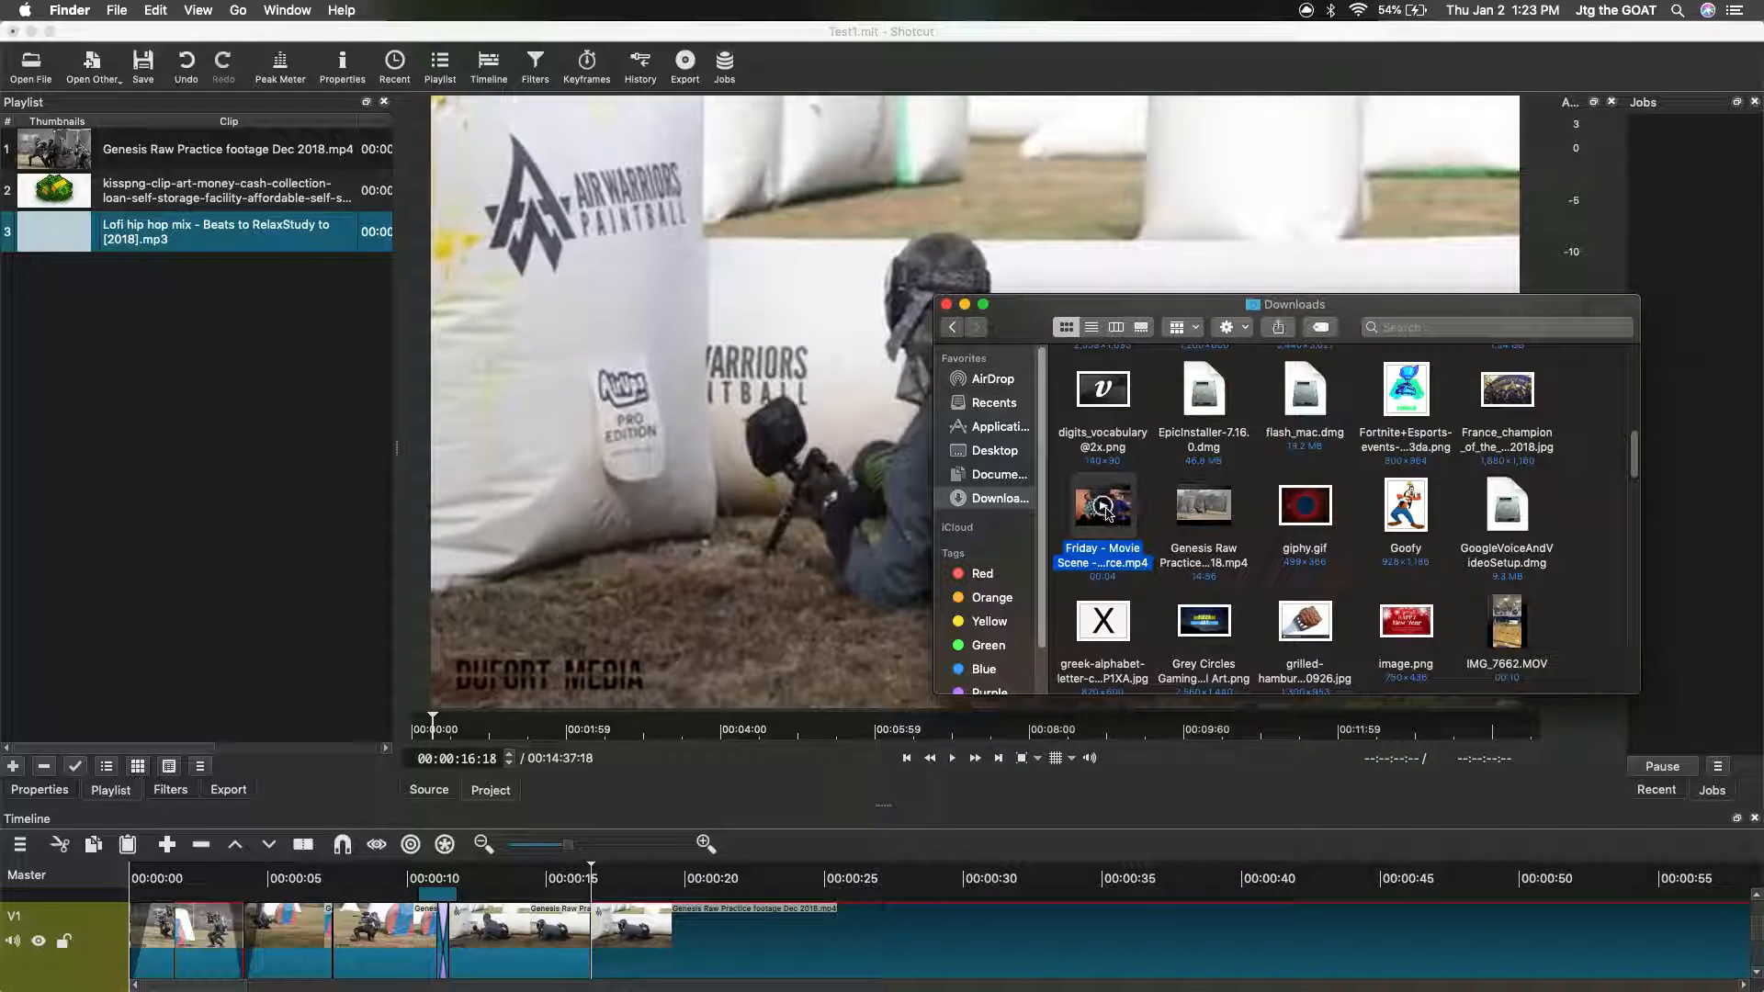
pyautogui.moveTo(1111, 527); pyautogui.dragTo(340, 450)
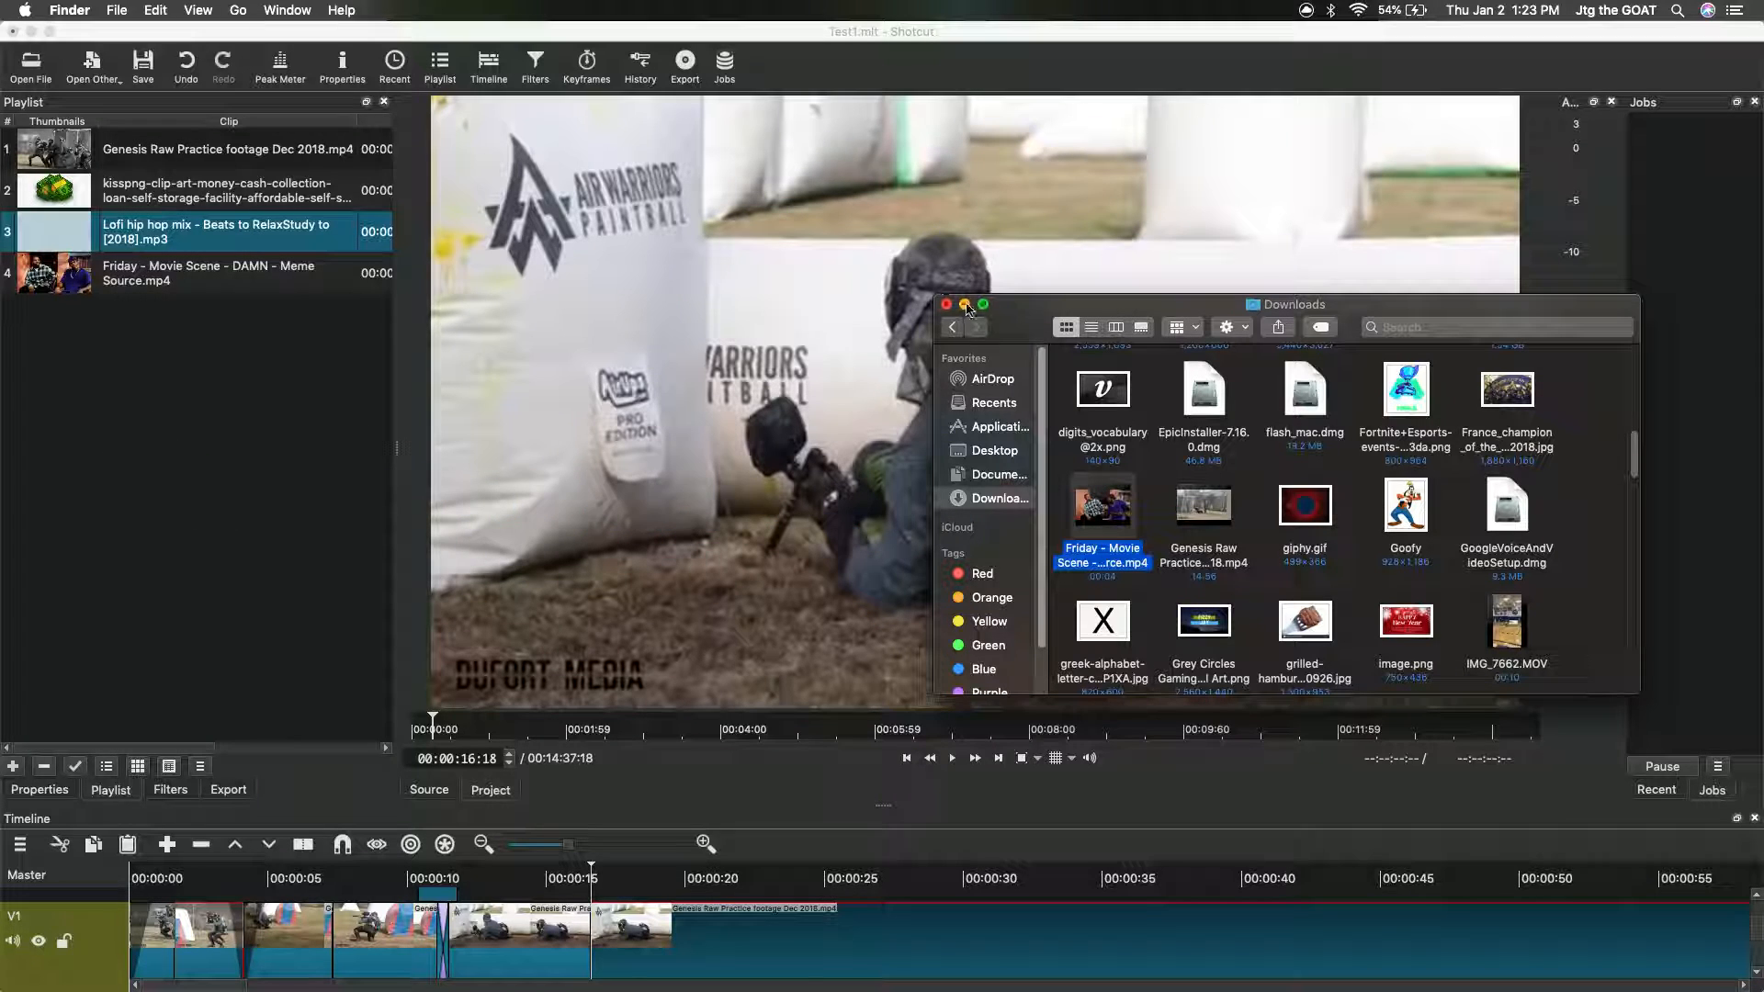
pyautogui.click(963, 304)
# Step: Shift the footage after 00:00:16:18 to open a gap on V1, insert the Friday movie scene clip there, and play it back
pyautogui.moveTo(764, 929); pyautogui.dragTo(976, 944)
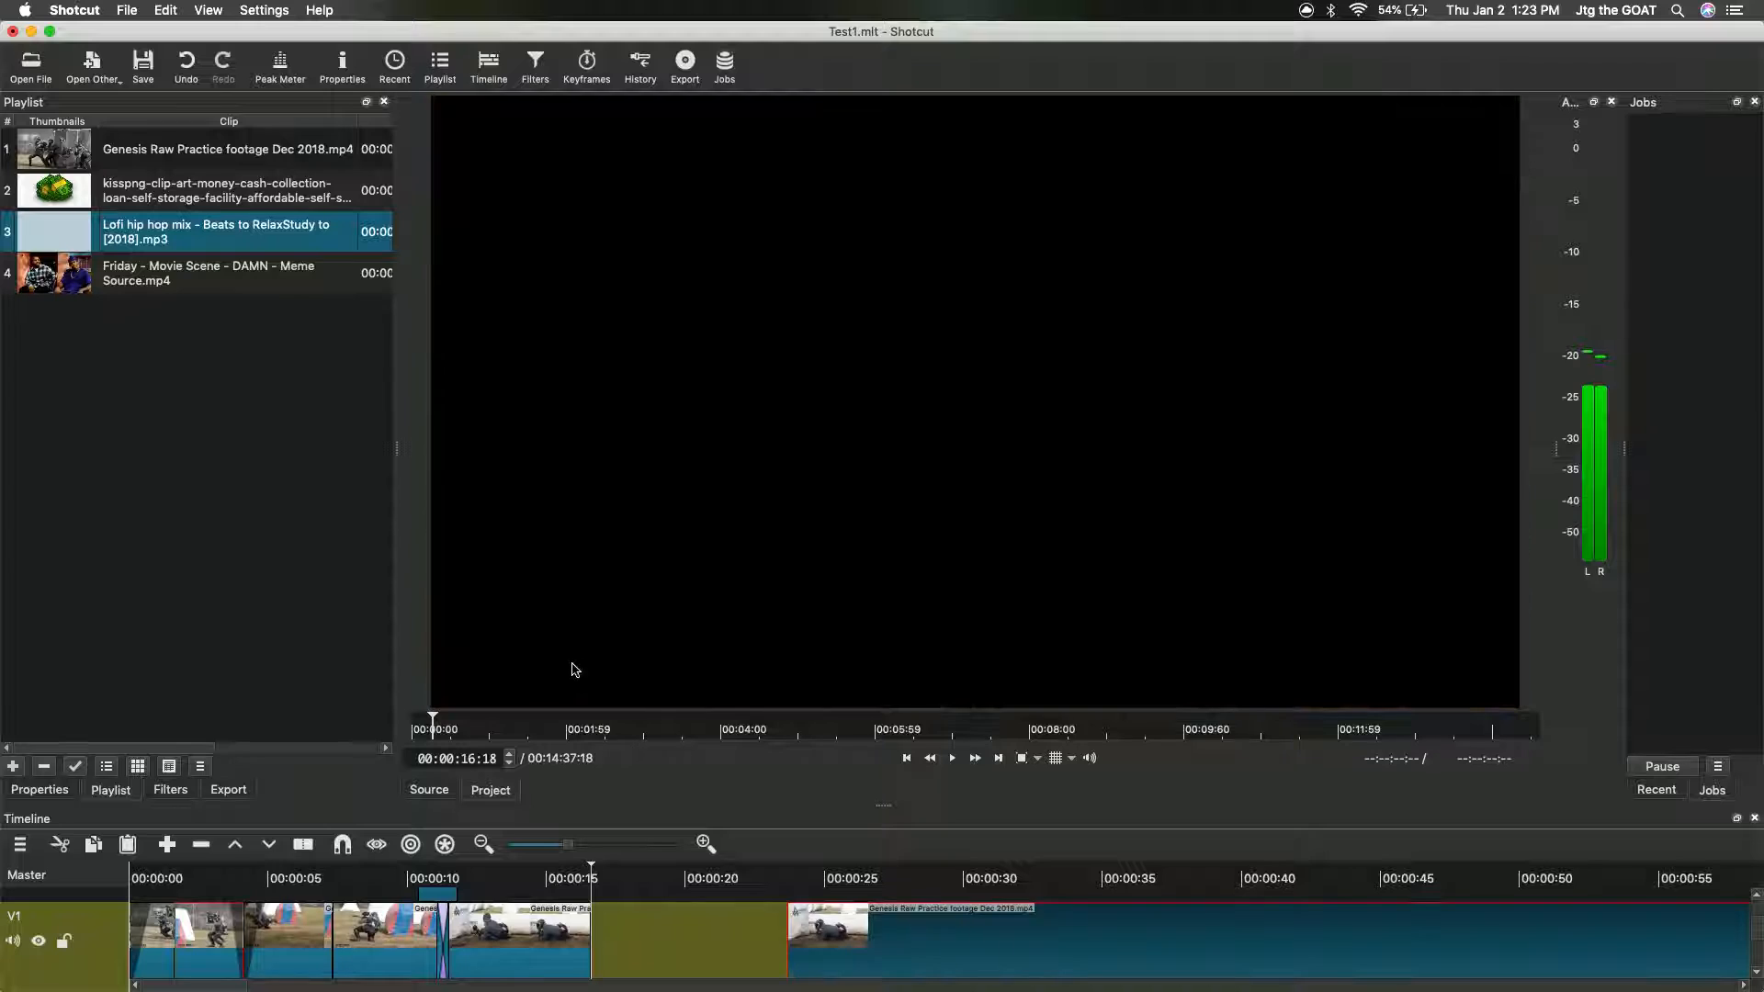
pyautogui.moveTo(257, 280); pyautogui.dragTo(643, 953)
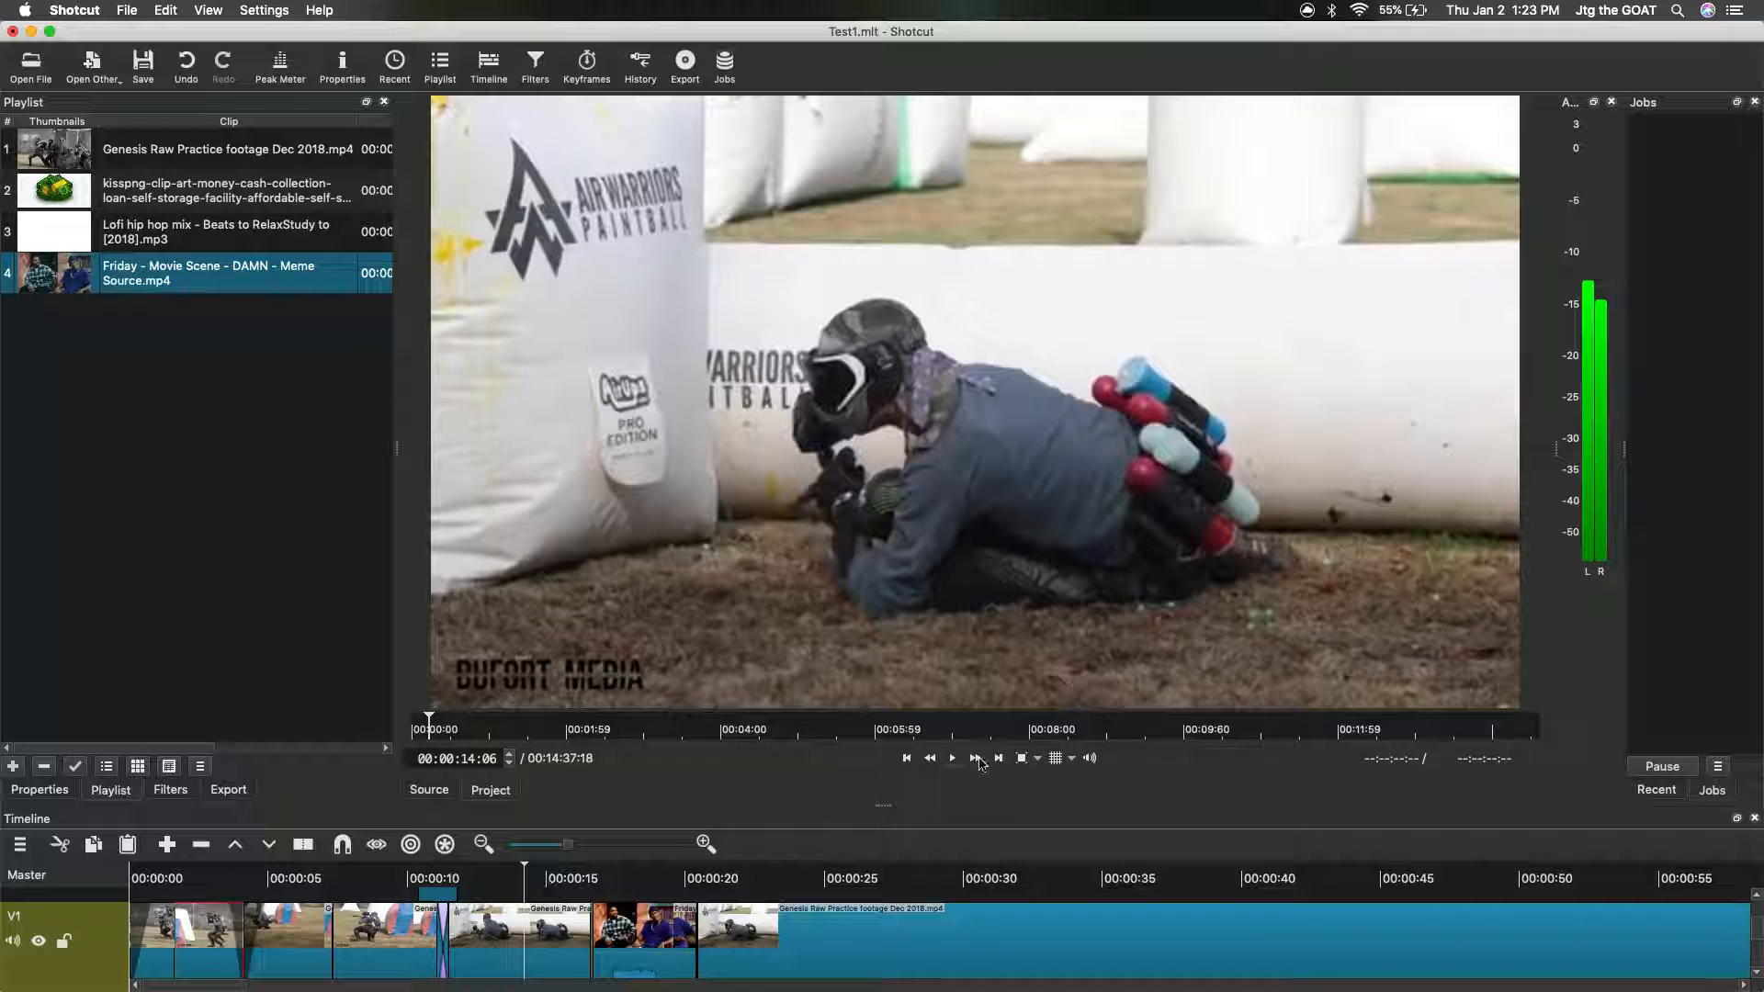
pyautogui.click(953, 758)
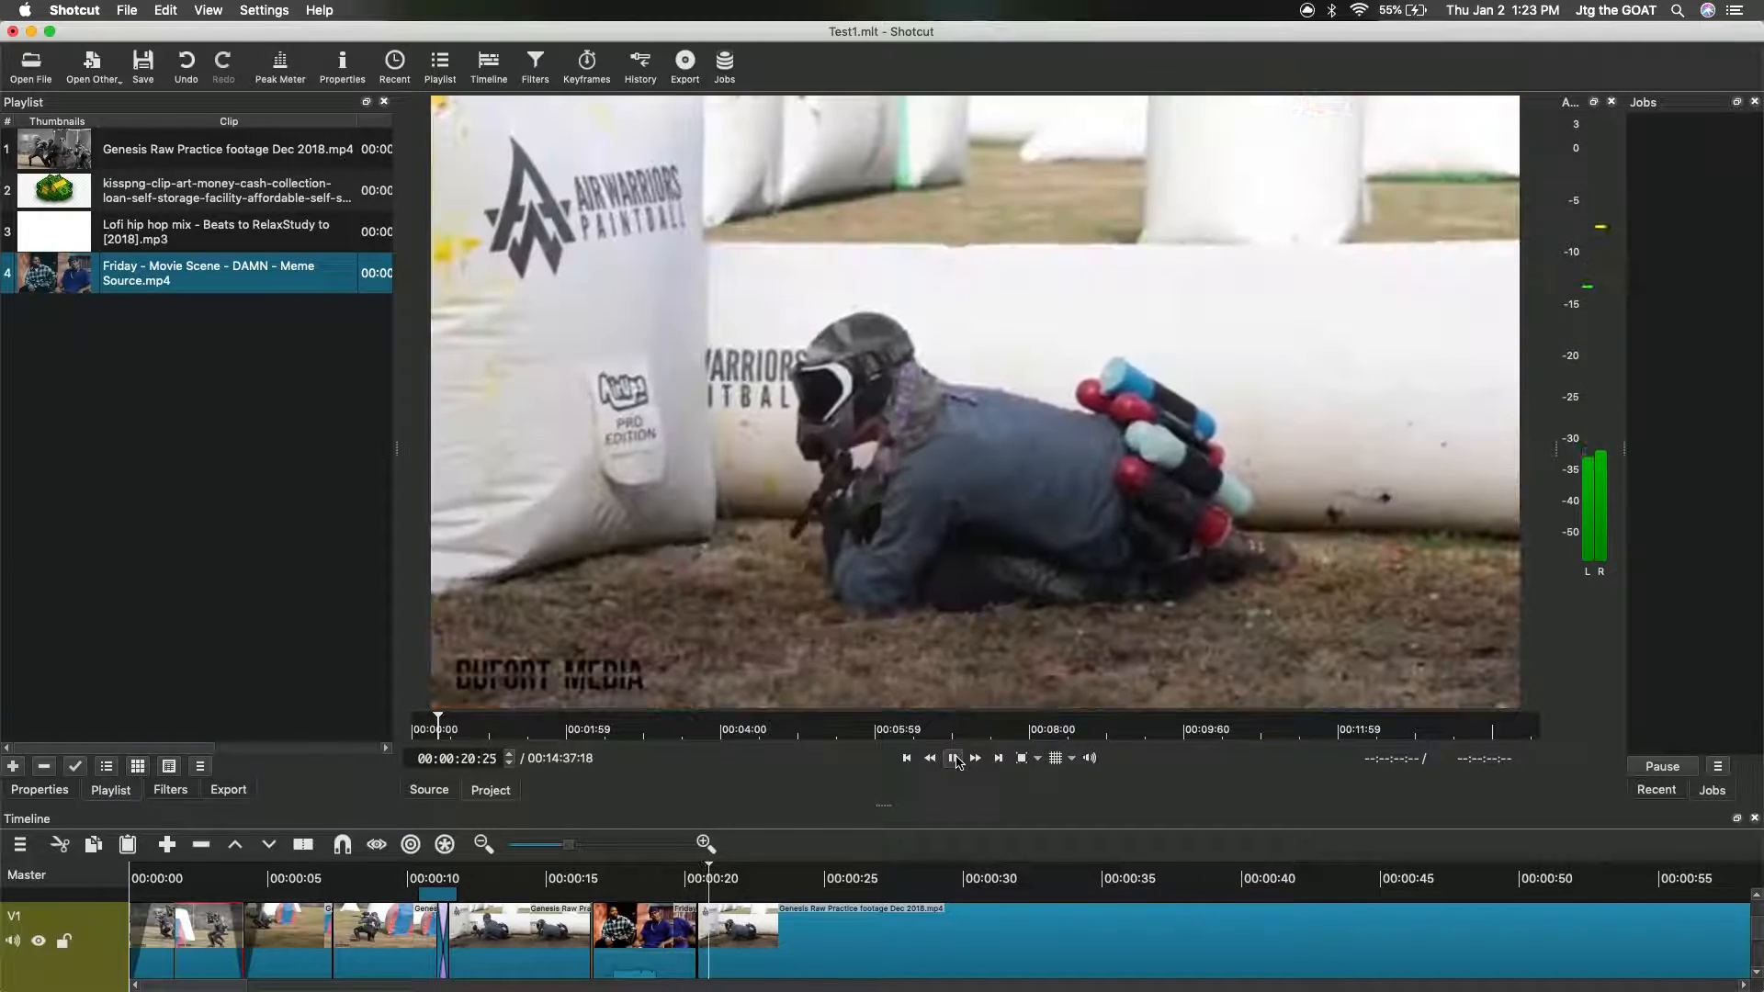
pyautogui.click(957, 762)
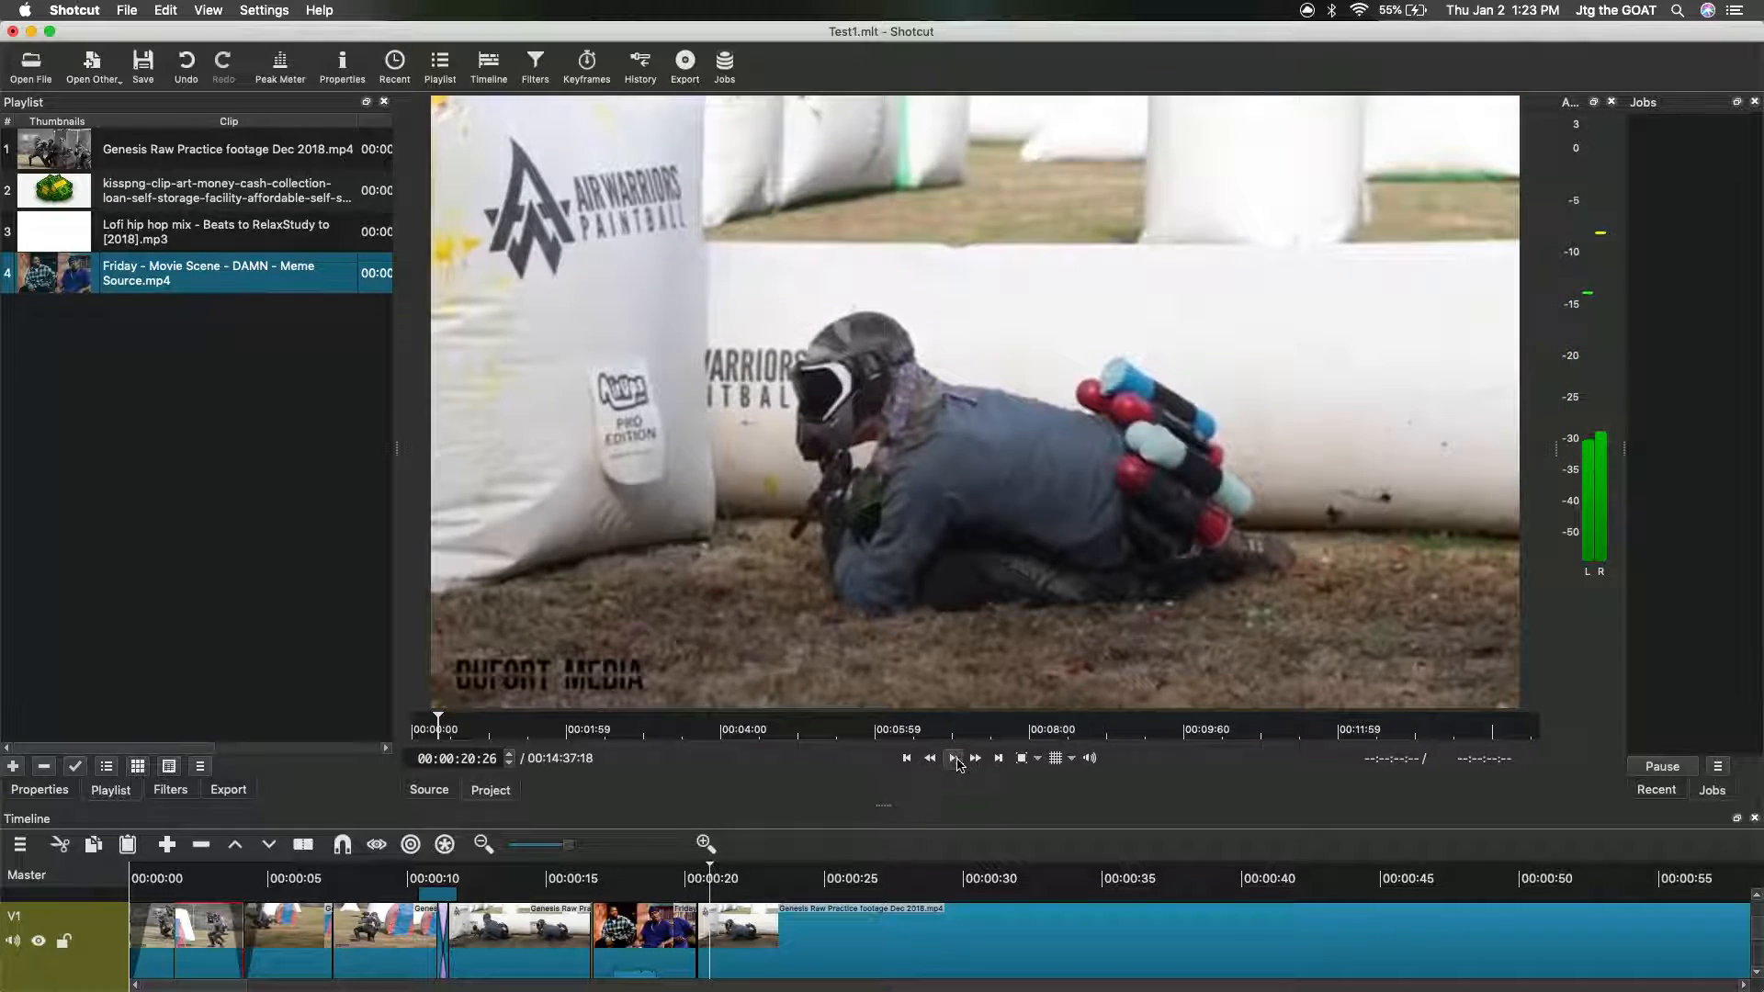
# Step: Close the small gaps before and after the Friday movie scene clip on V1
pyautogui.click(615, 932)
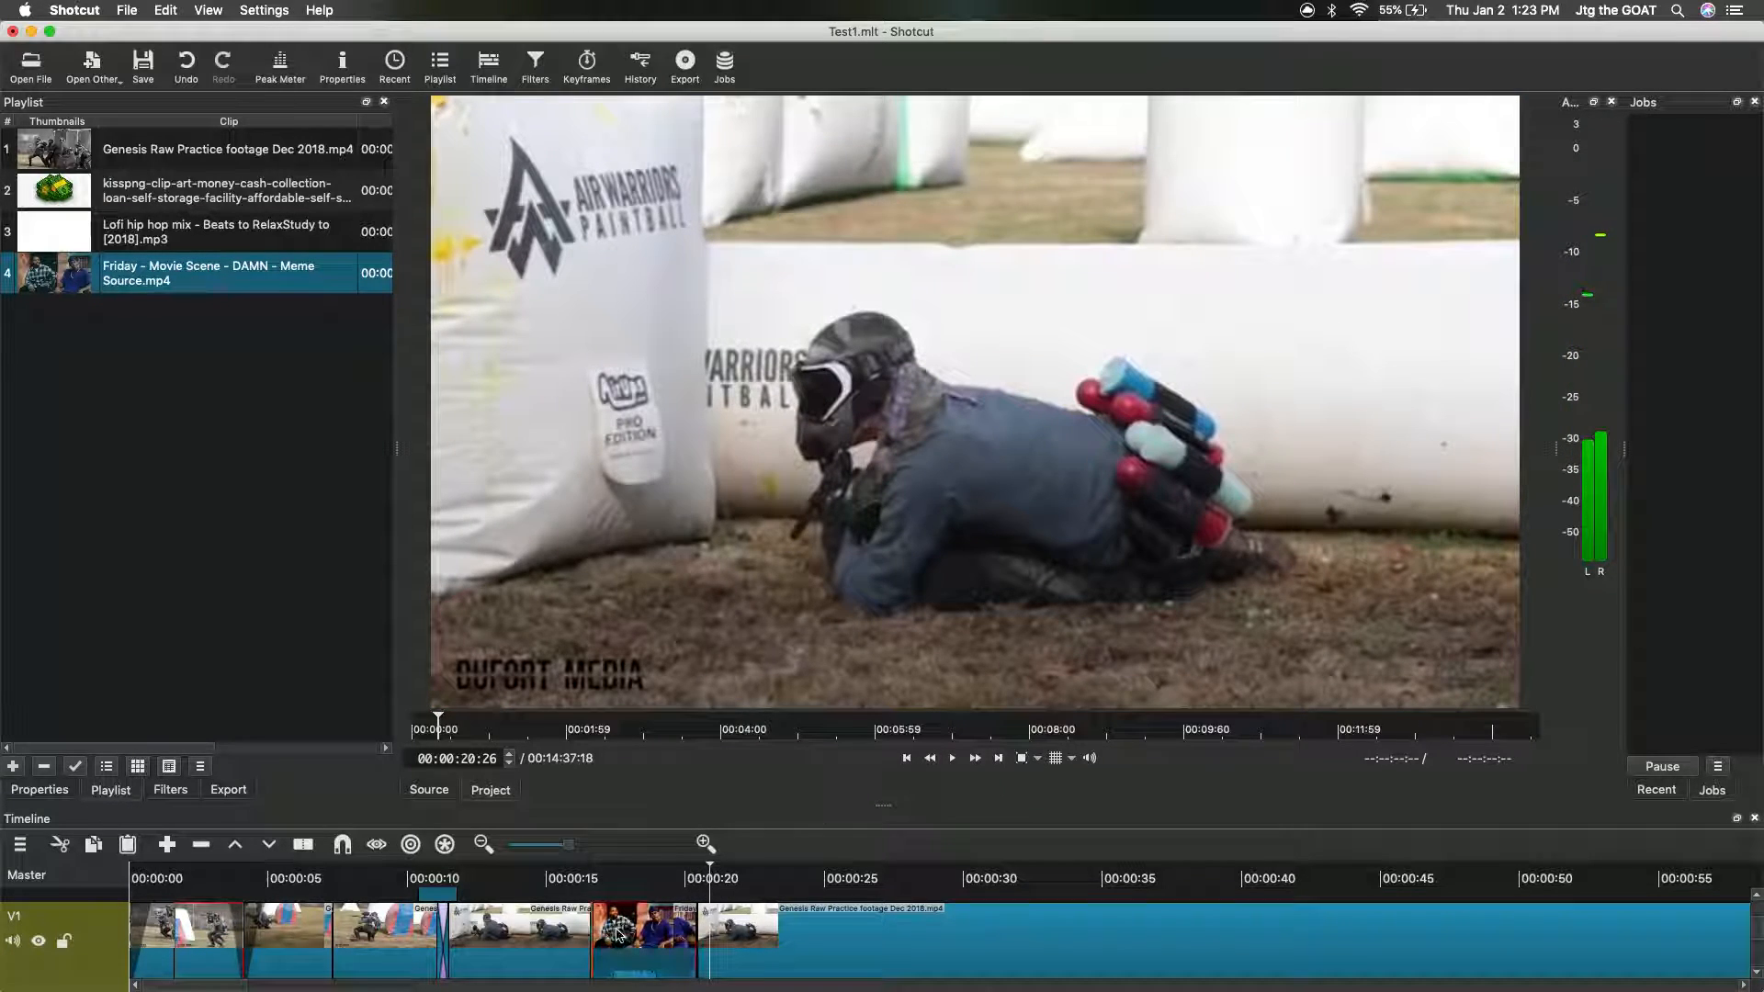
pyautogui.click(716, 943)
pyautogui.moveTo(712, 939); pyautogui.dragTo(707, 938)
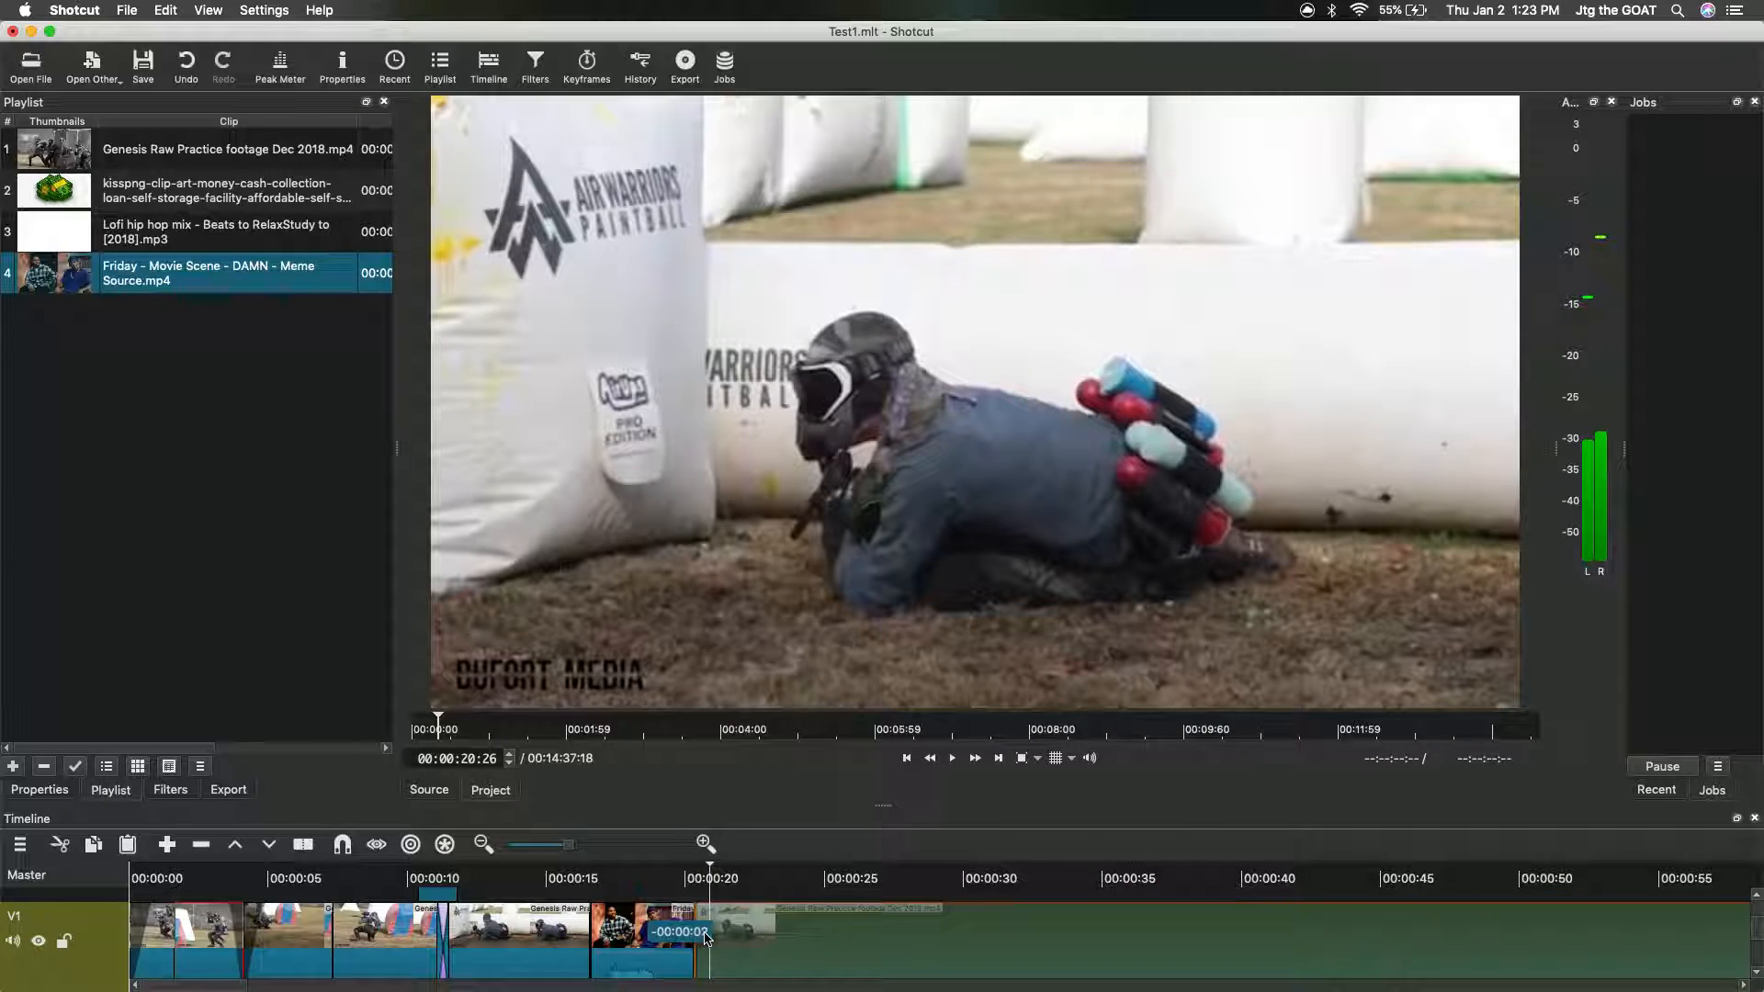
pyautogui.moveTo(1054, 905); pyautogui.dragTo(1057, 895)
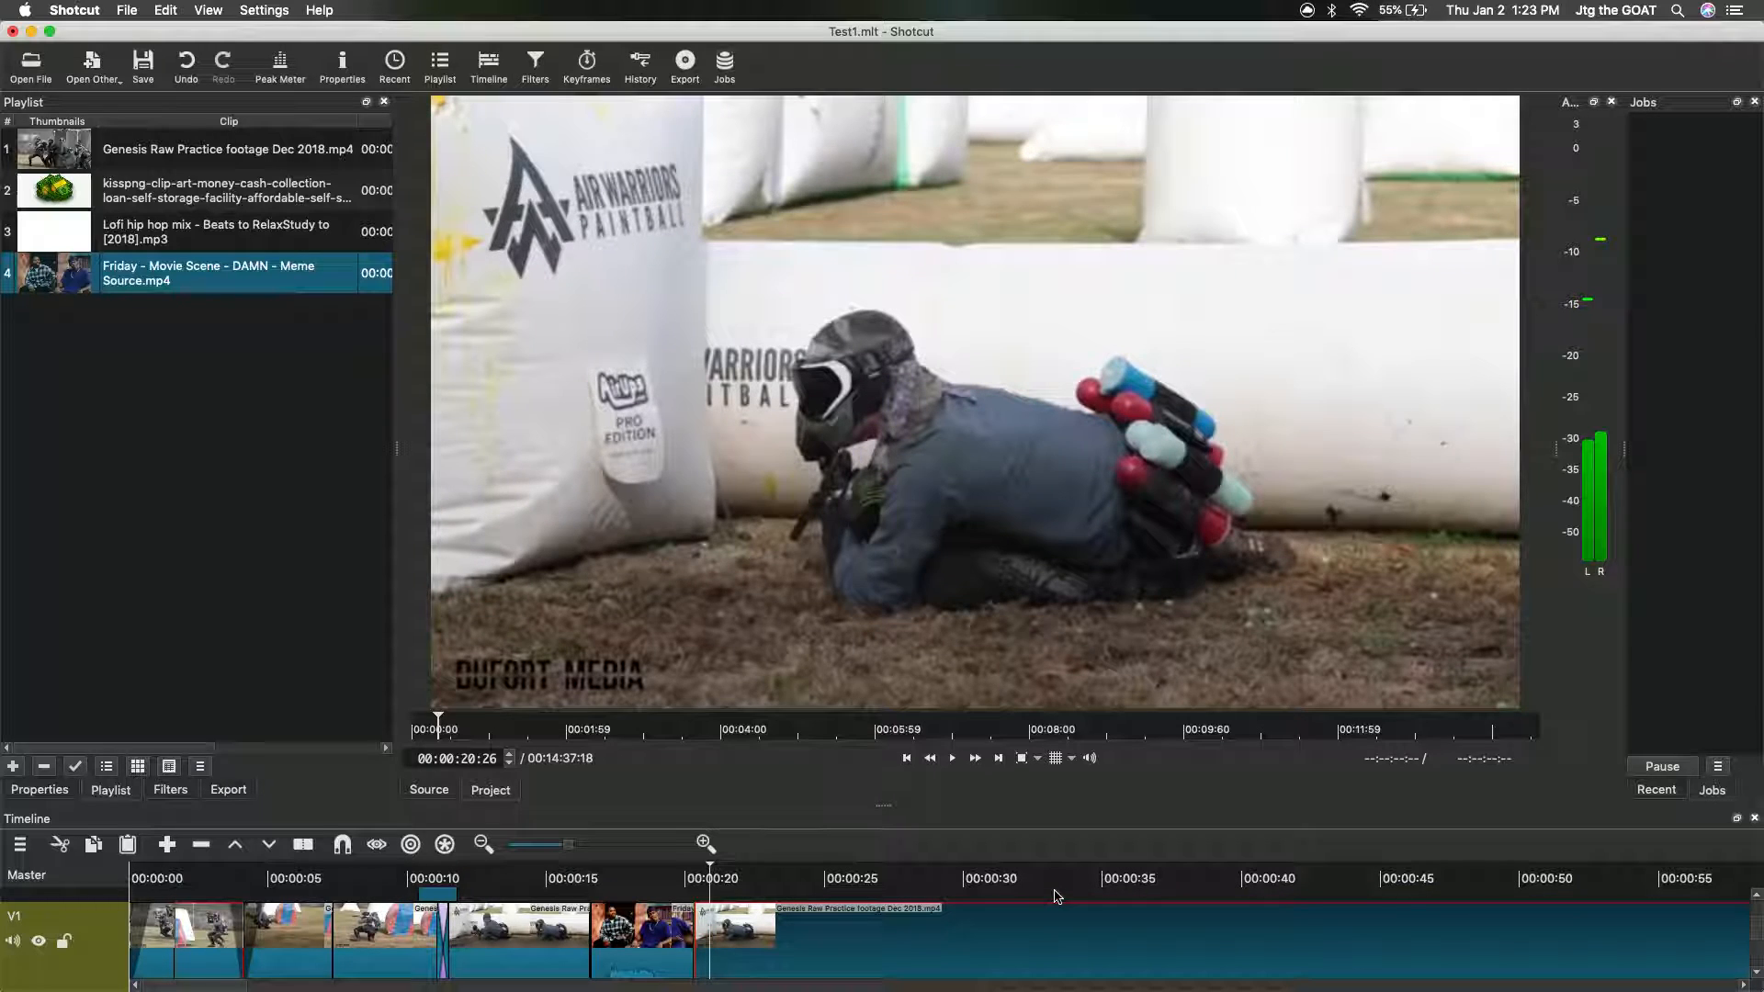